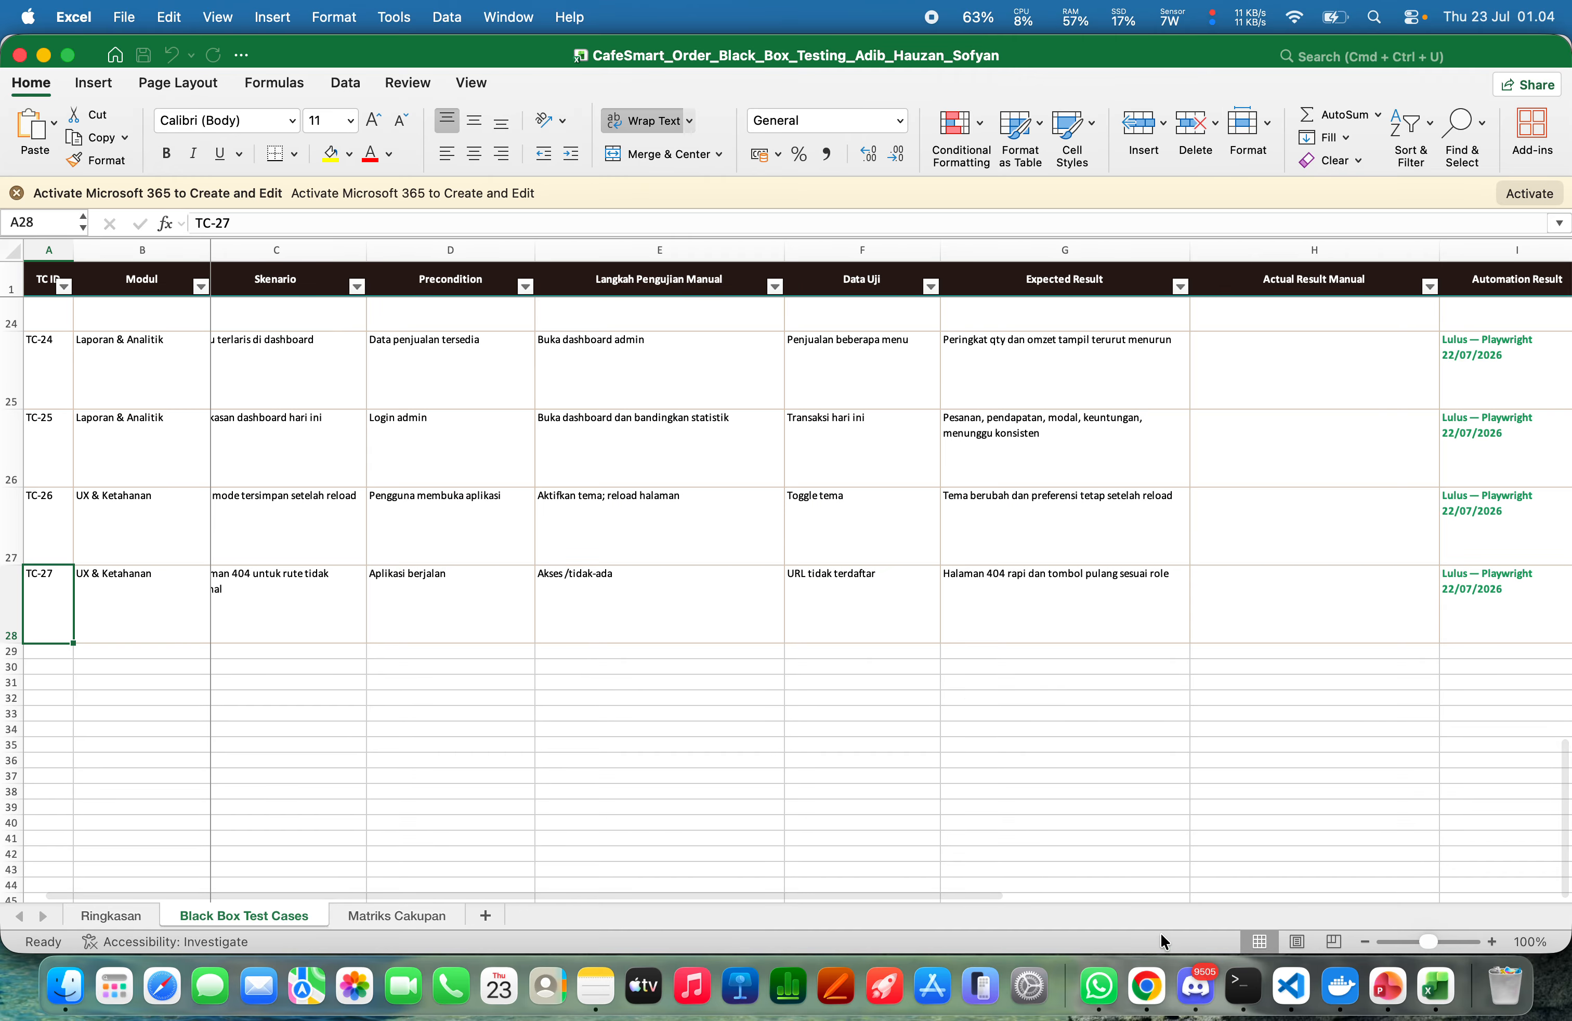
In VS Code, clear the terminal and close the Word report tab and the AI chat panel
left_click(1290, 987)
type("c")
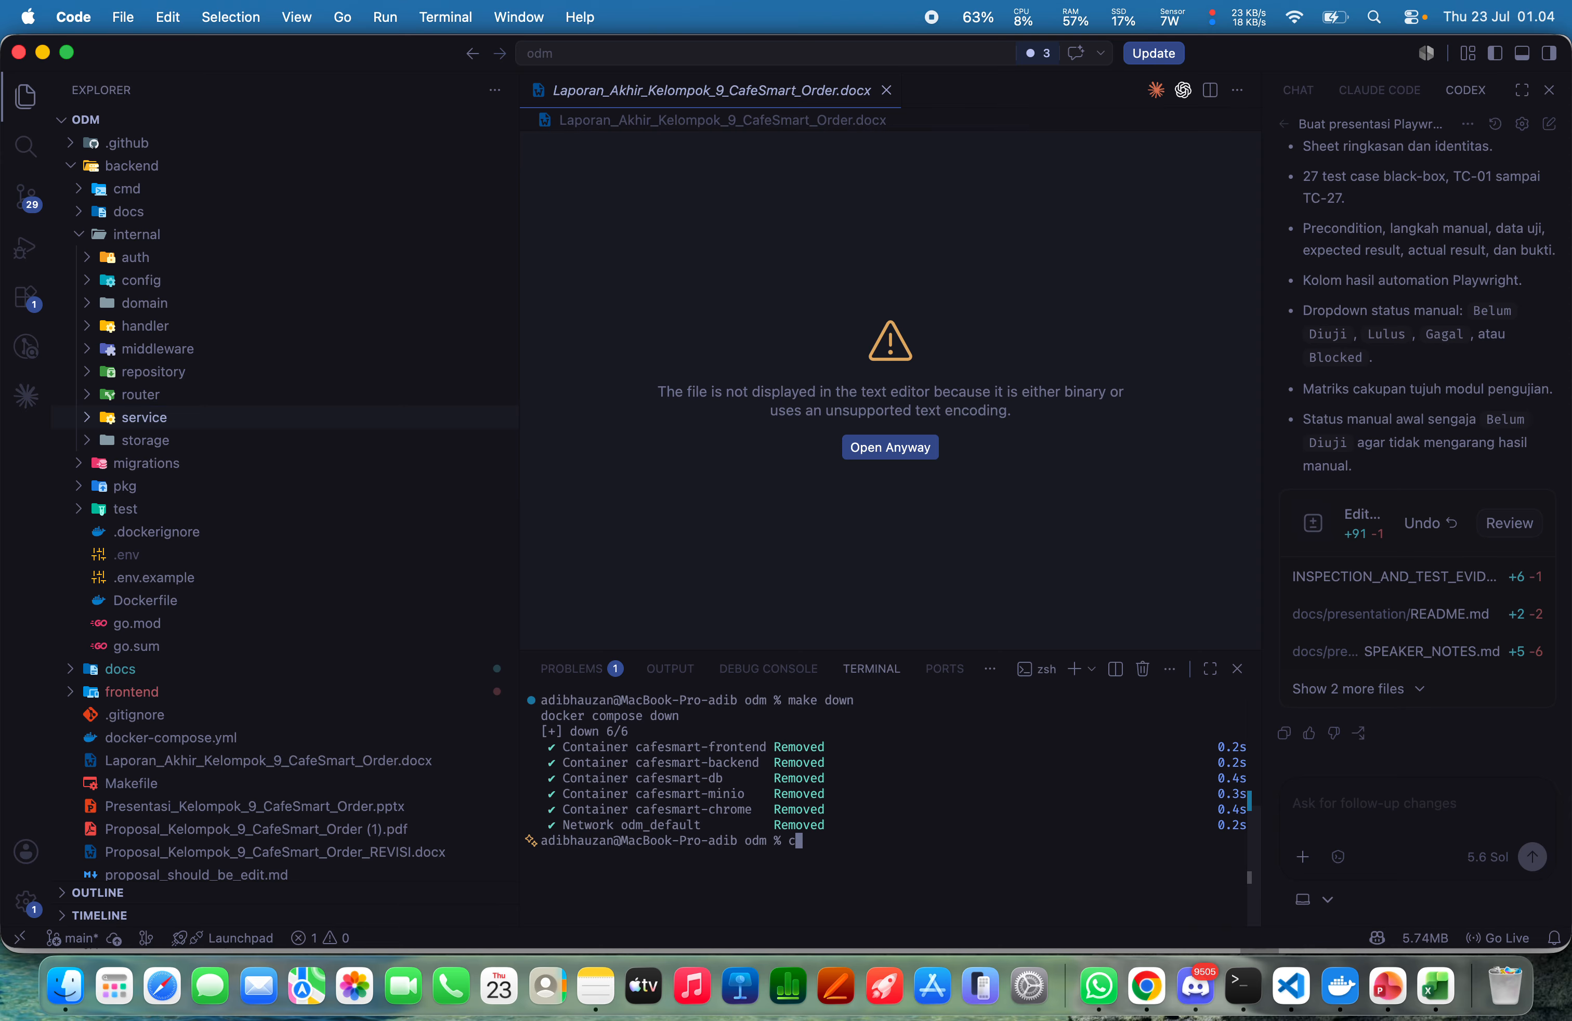
type("lear")
key("Return")
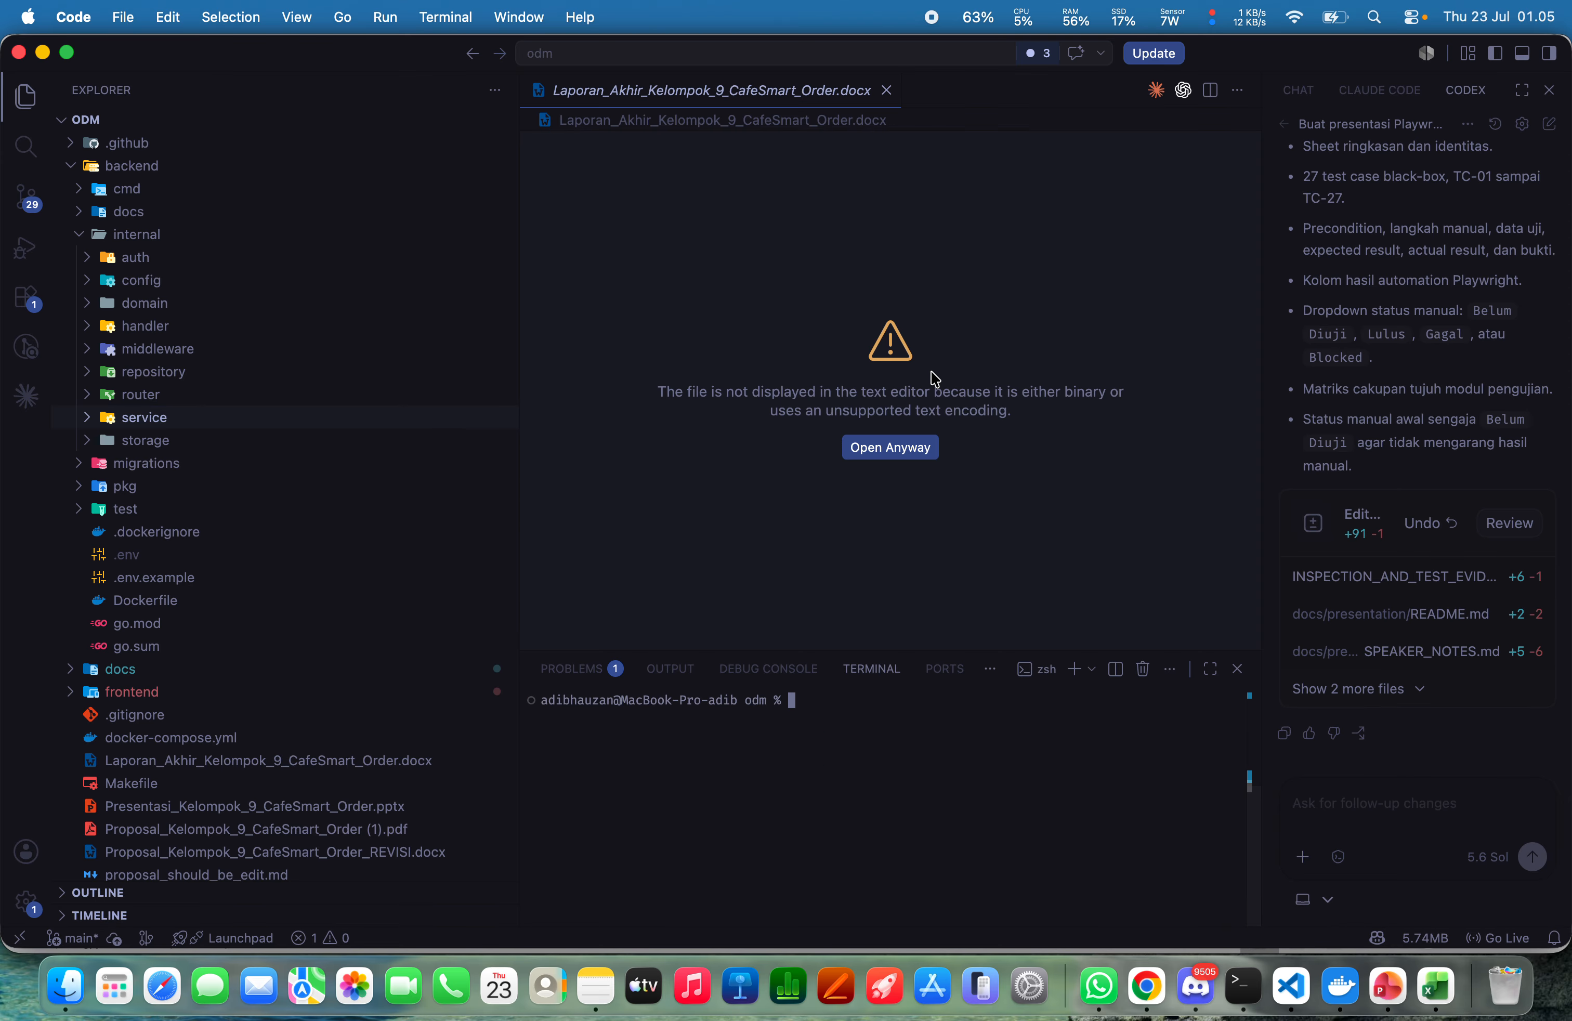
left_click(887, 89)
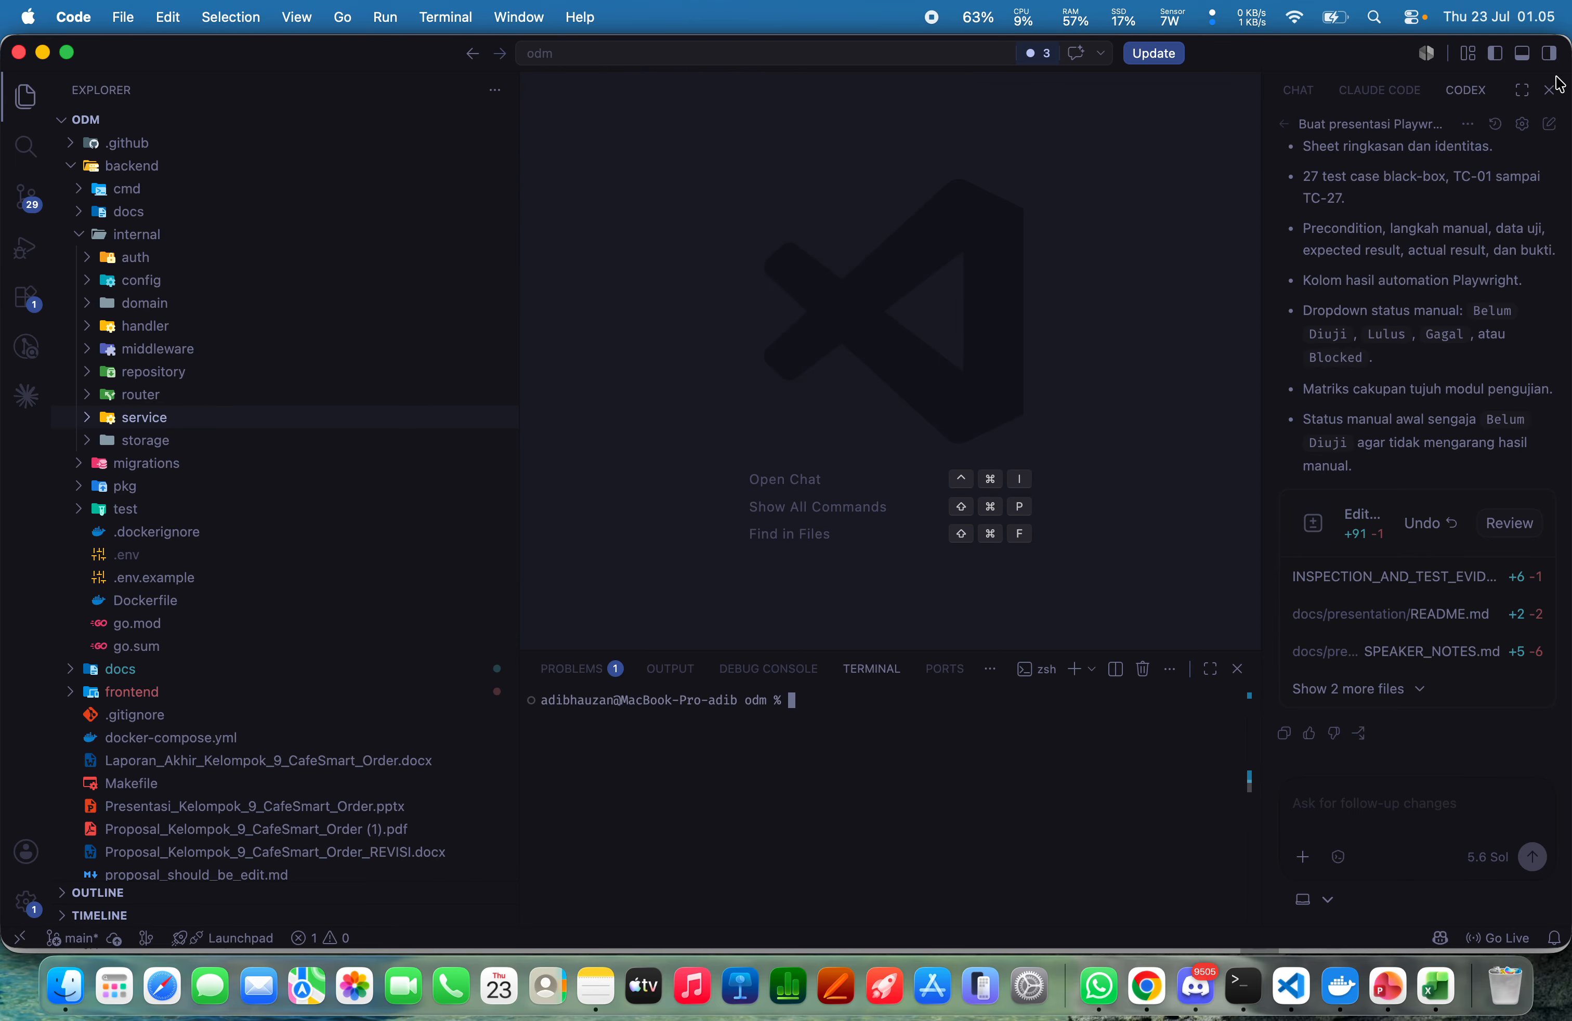
left_click(1550, 90)
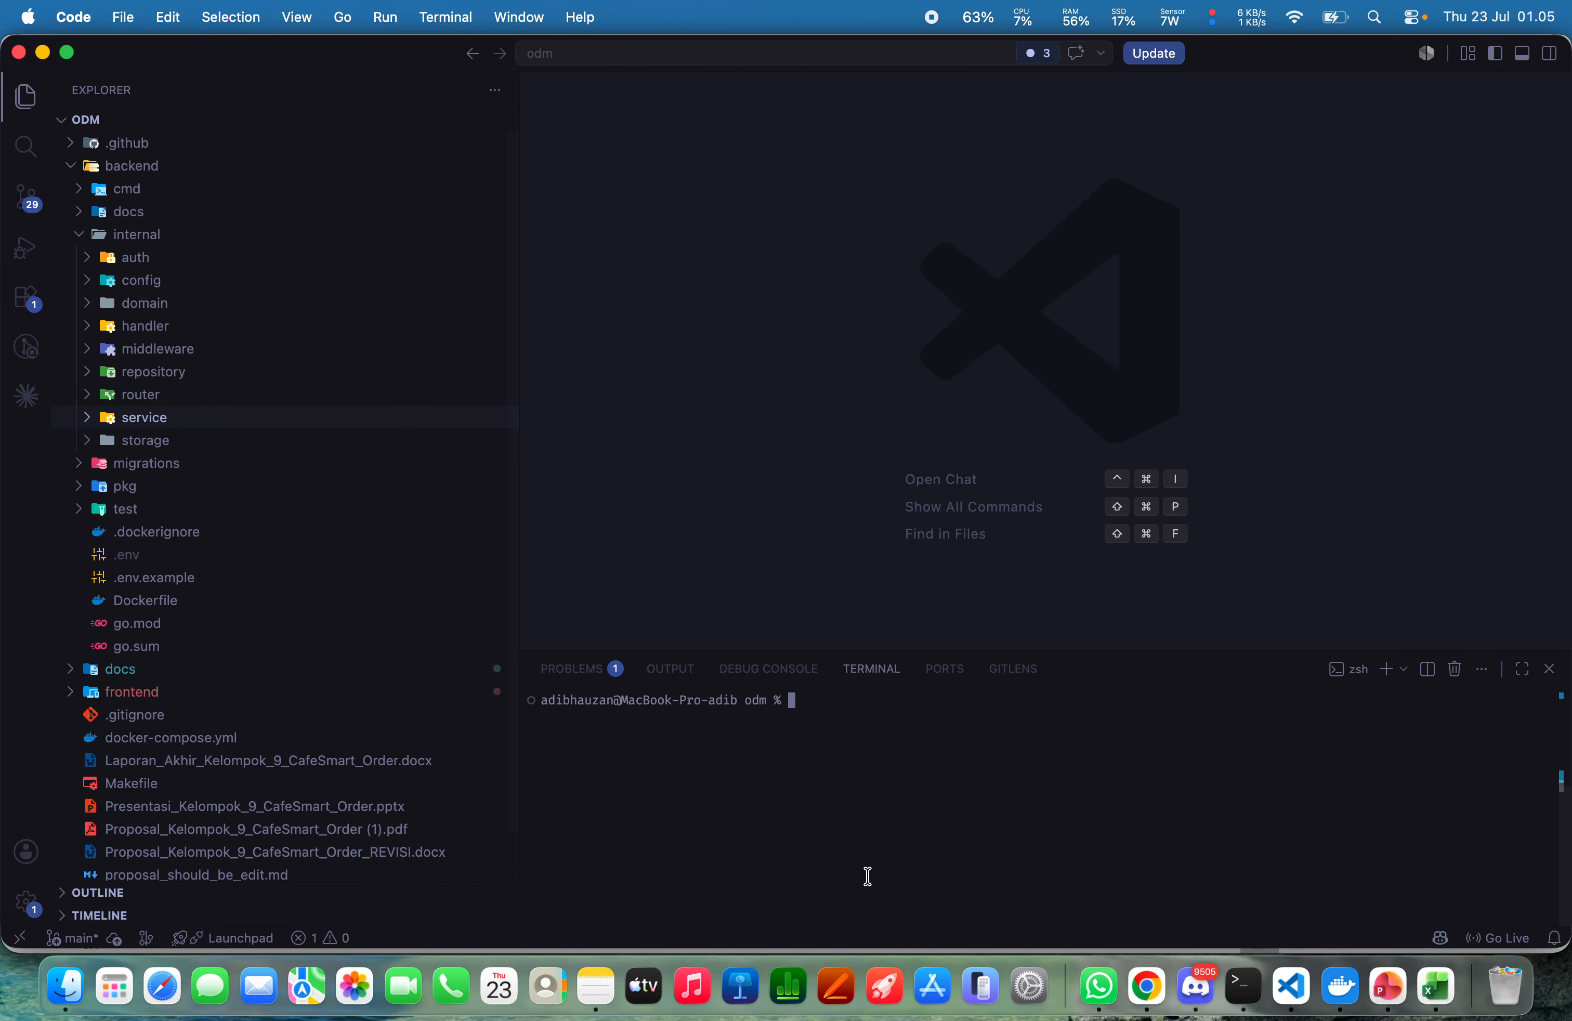
Open the Makefile and type make up at the terminal prompt
scroll(133, 855, "down", 2)
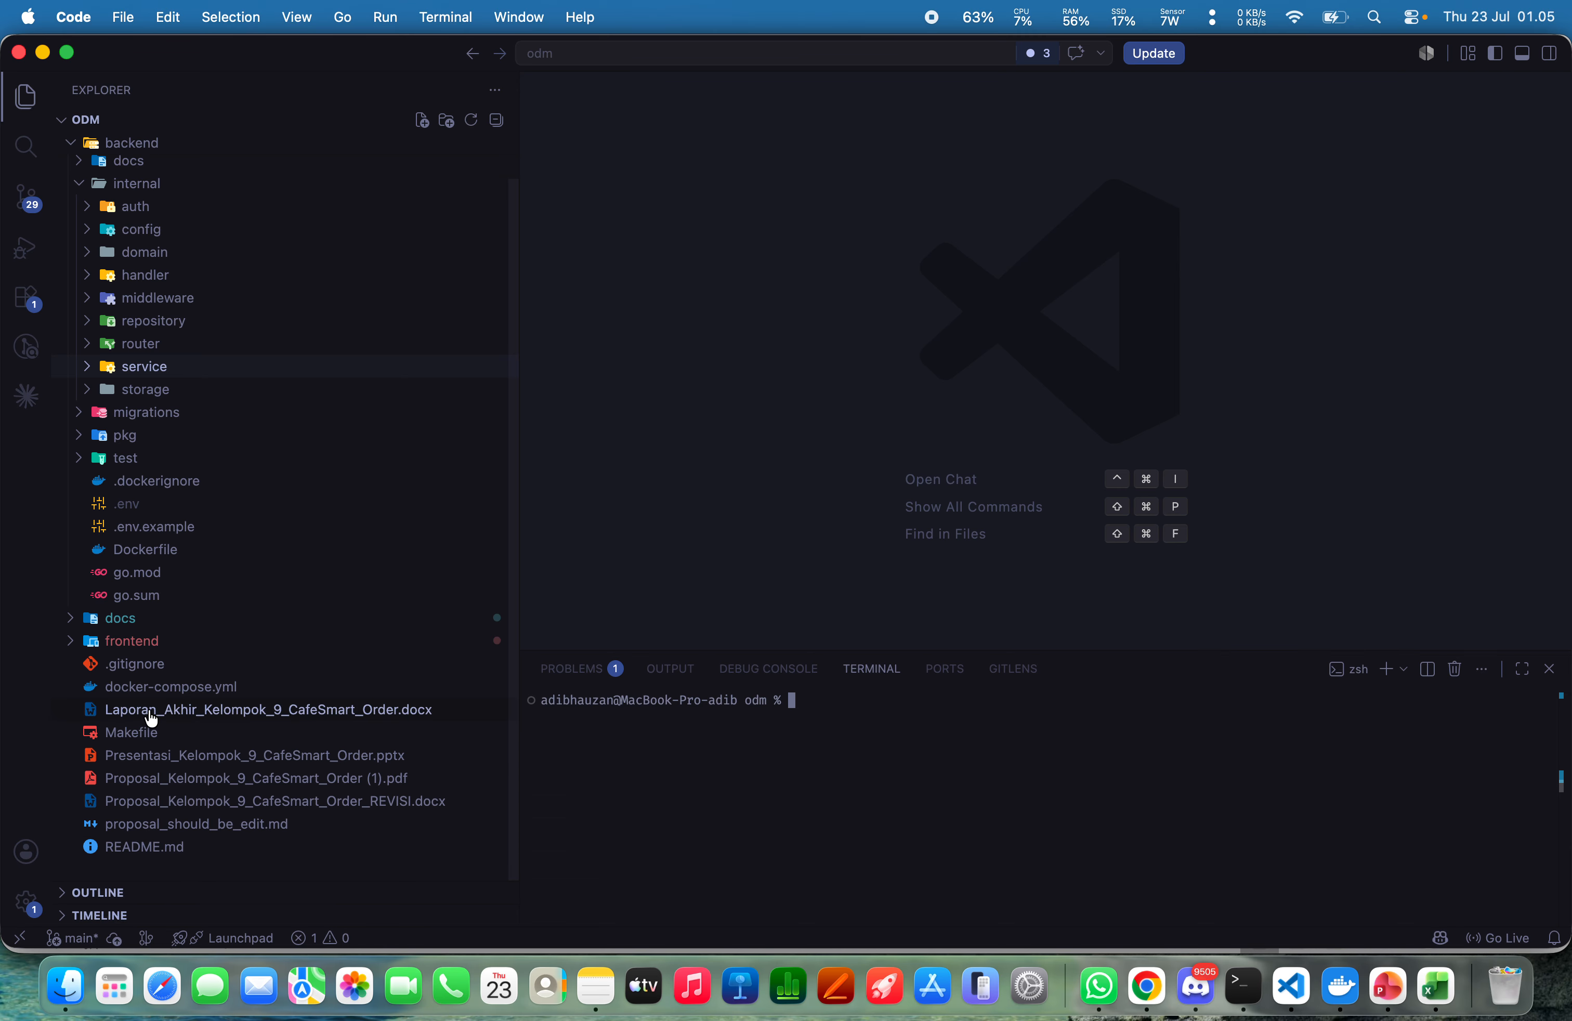
left_click(156, 732)
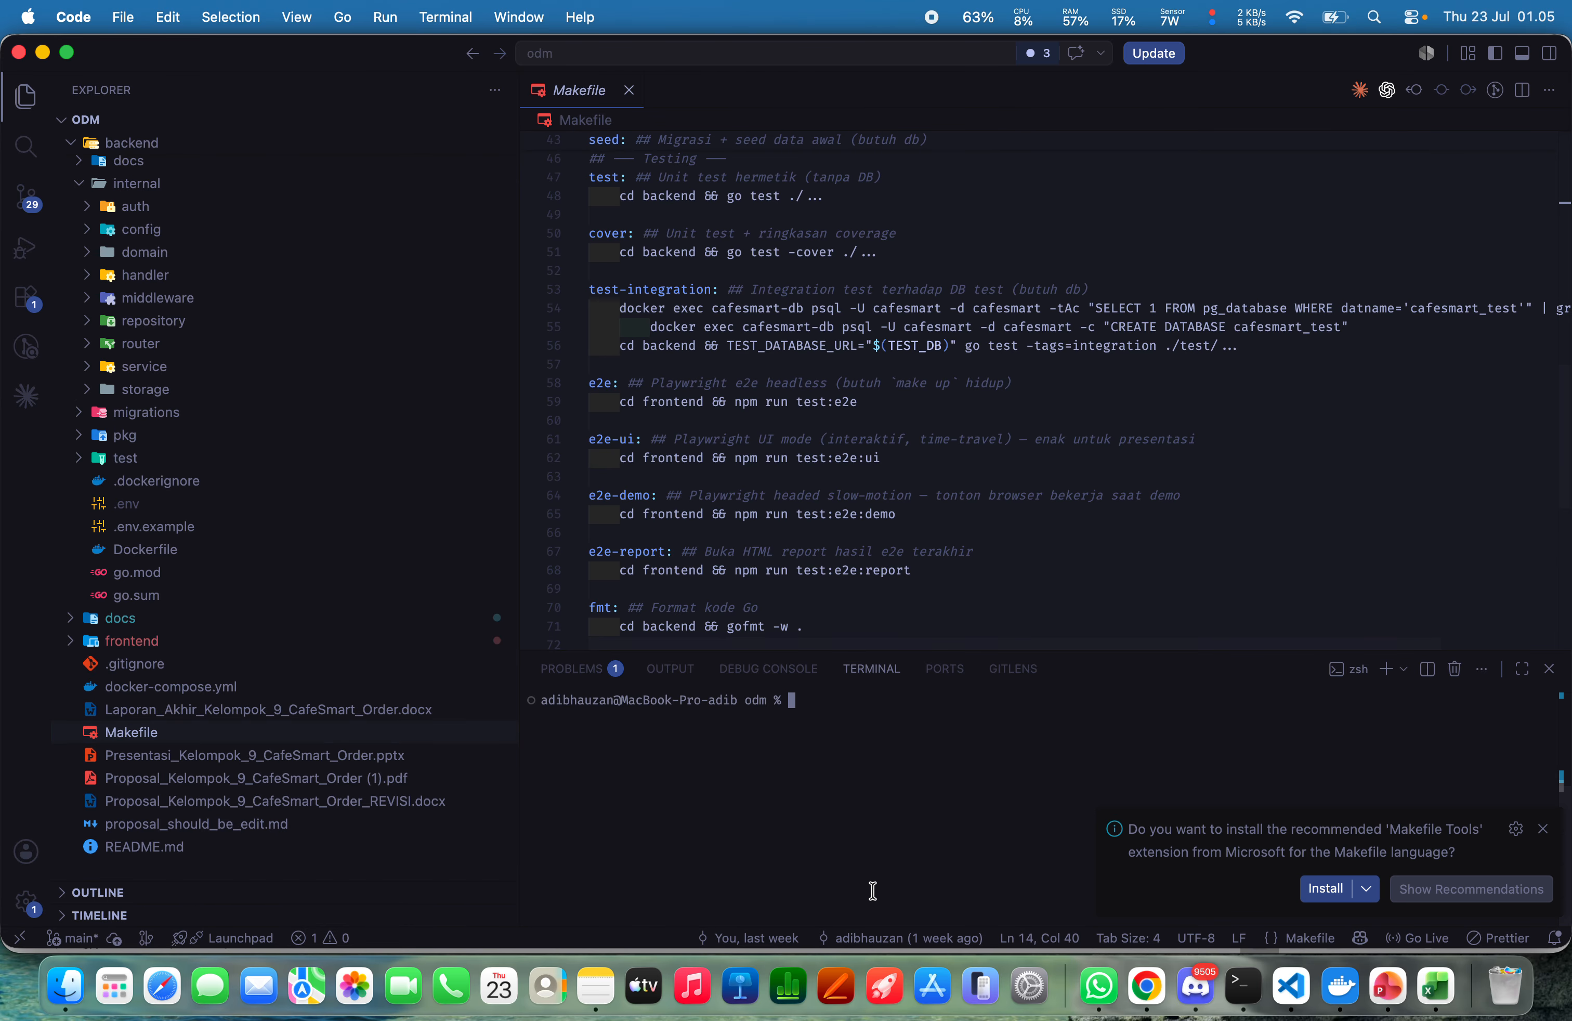
type("make up")
scroll(781, 419, "up", 10)
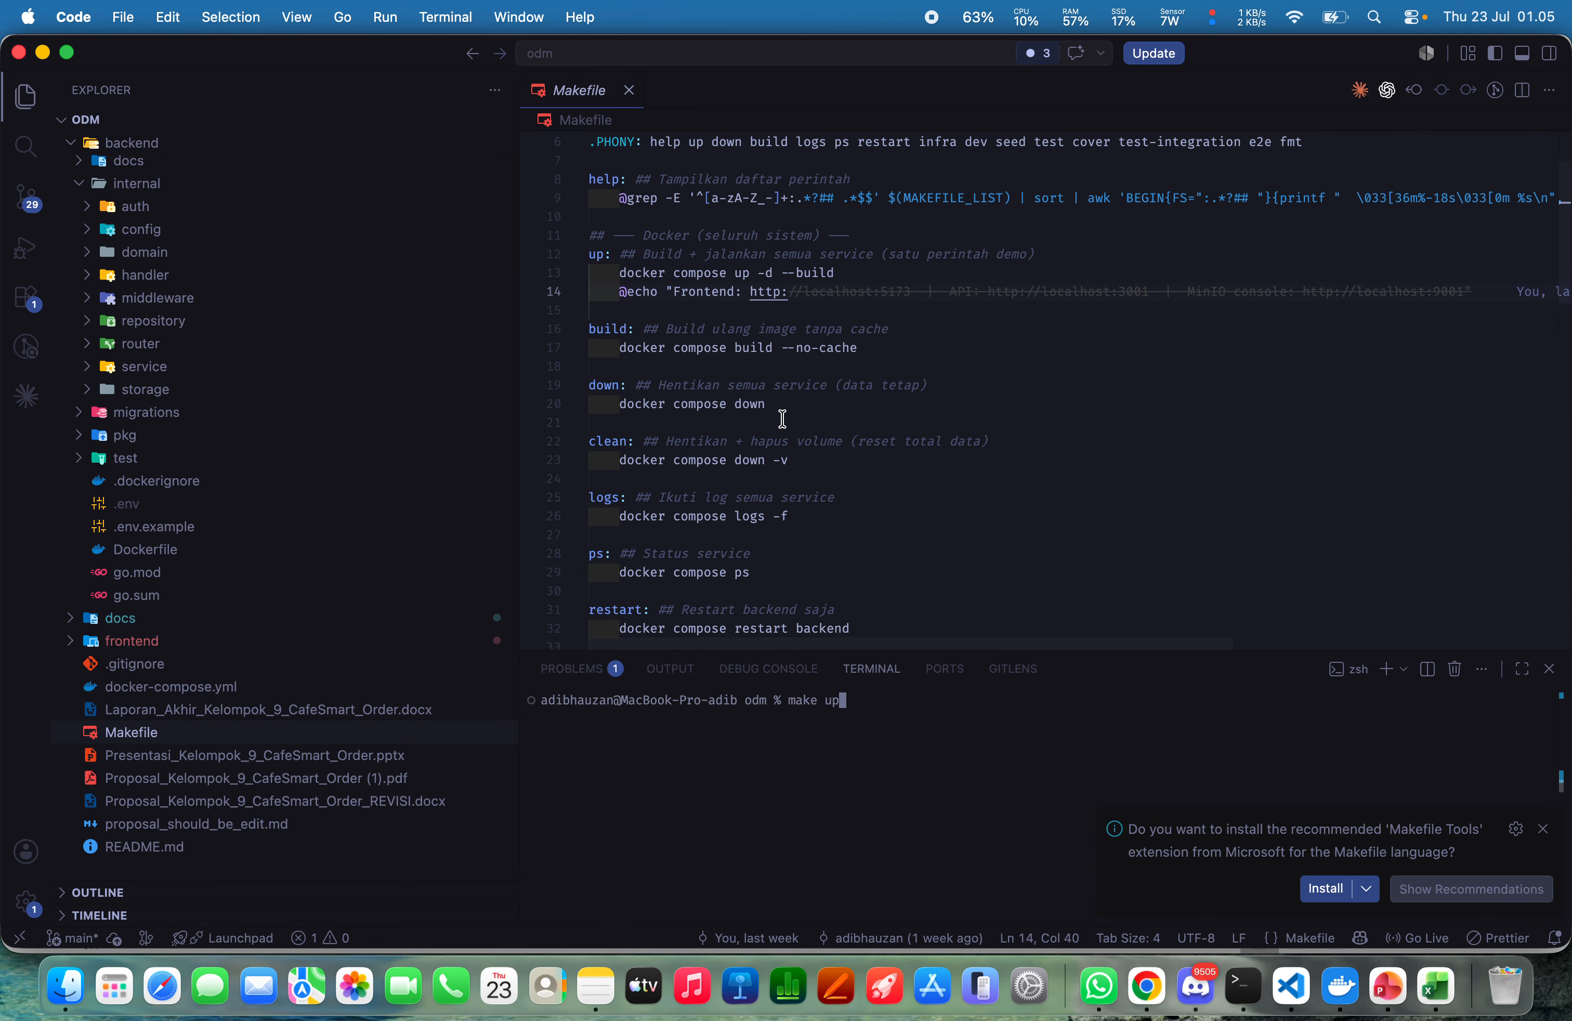
scroll(786, 407, "down", 5)
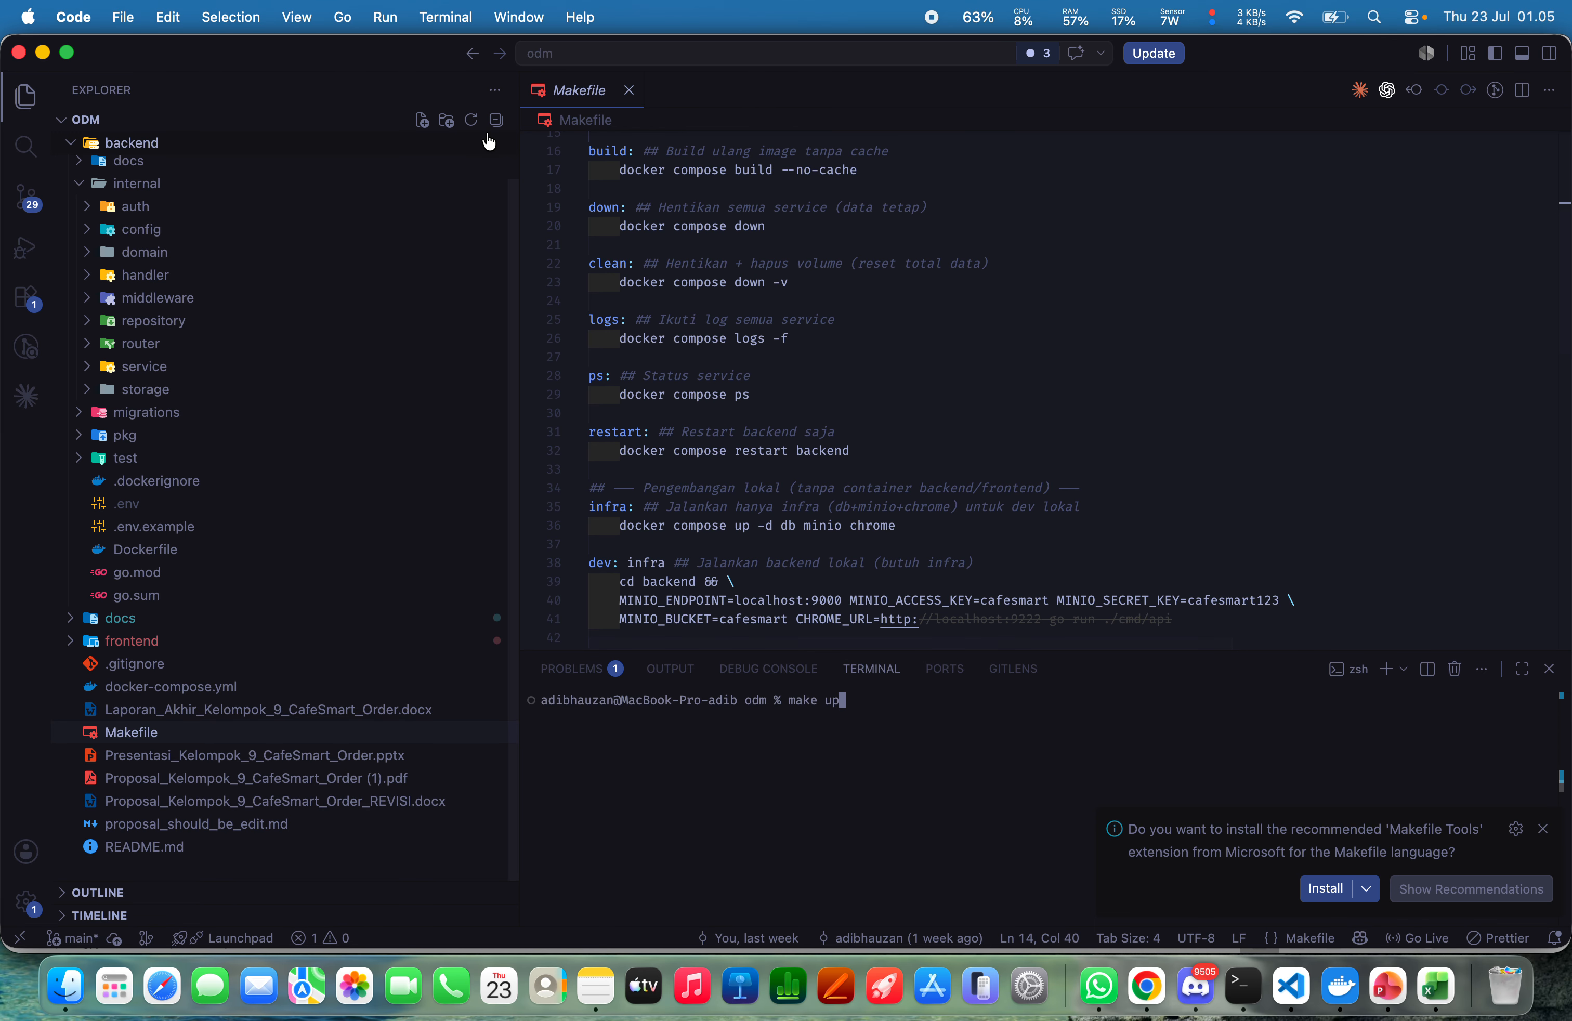
Collapse the project tree and review docker-compose.yml's db, minio, chrome, backend and frontend services
left_click(498, 121)
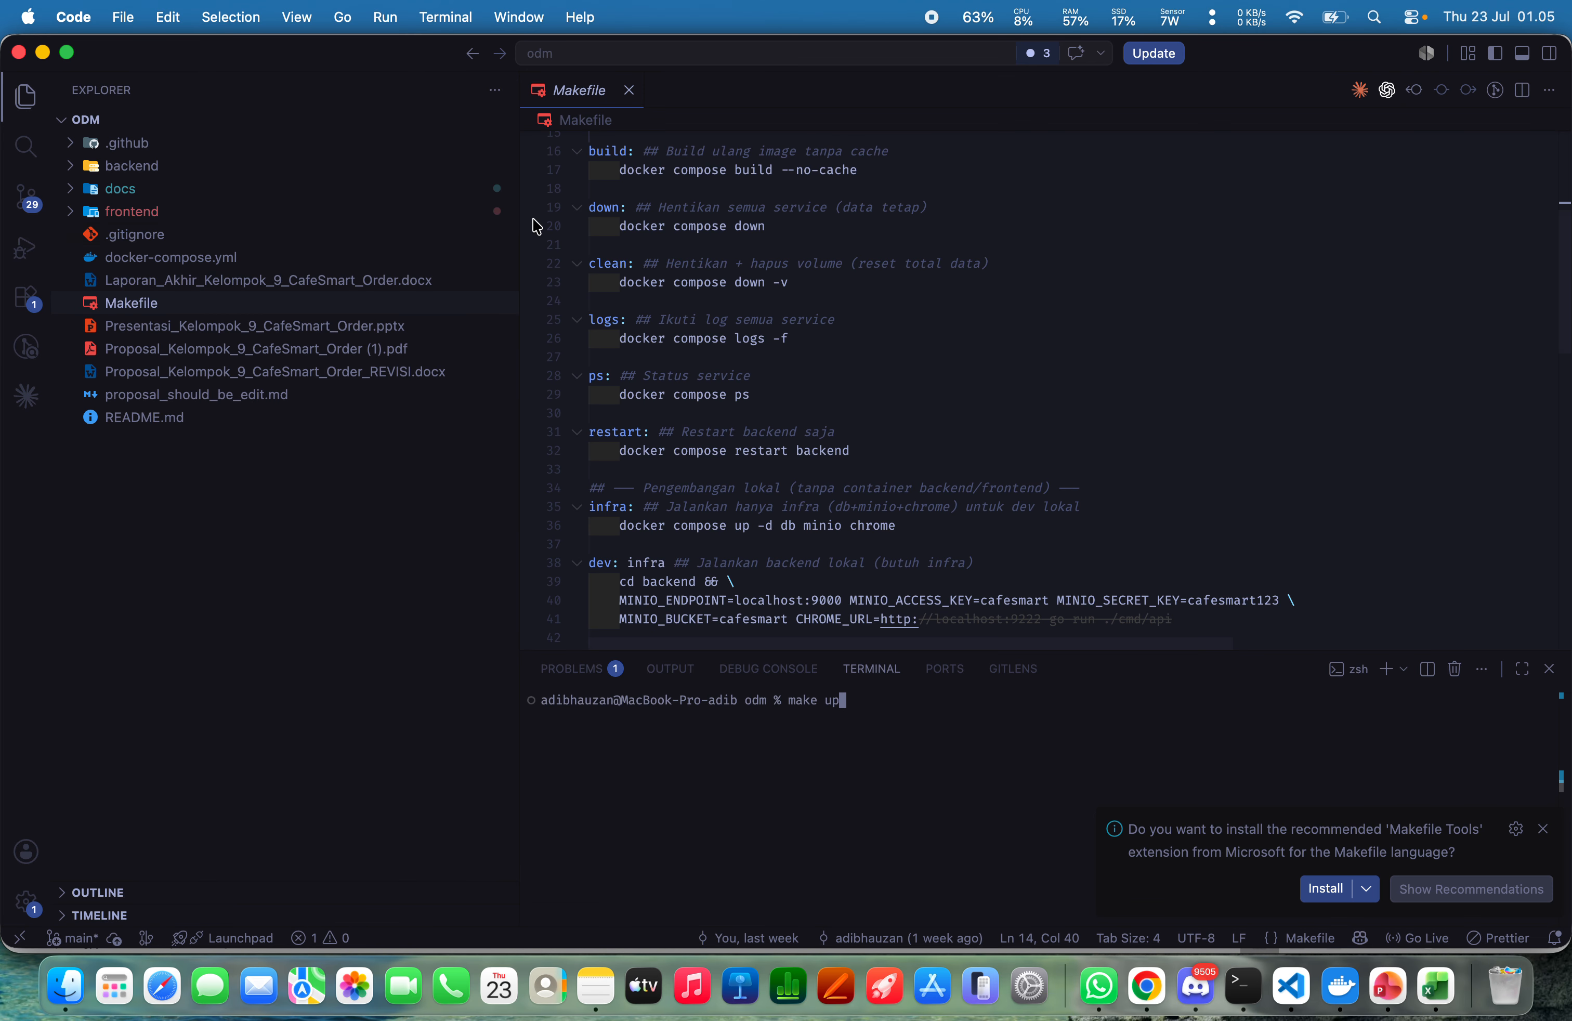
left_click(436, 264)
scroll(762, 218, "down", 8)
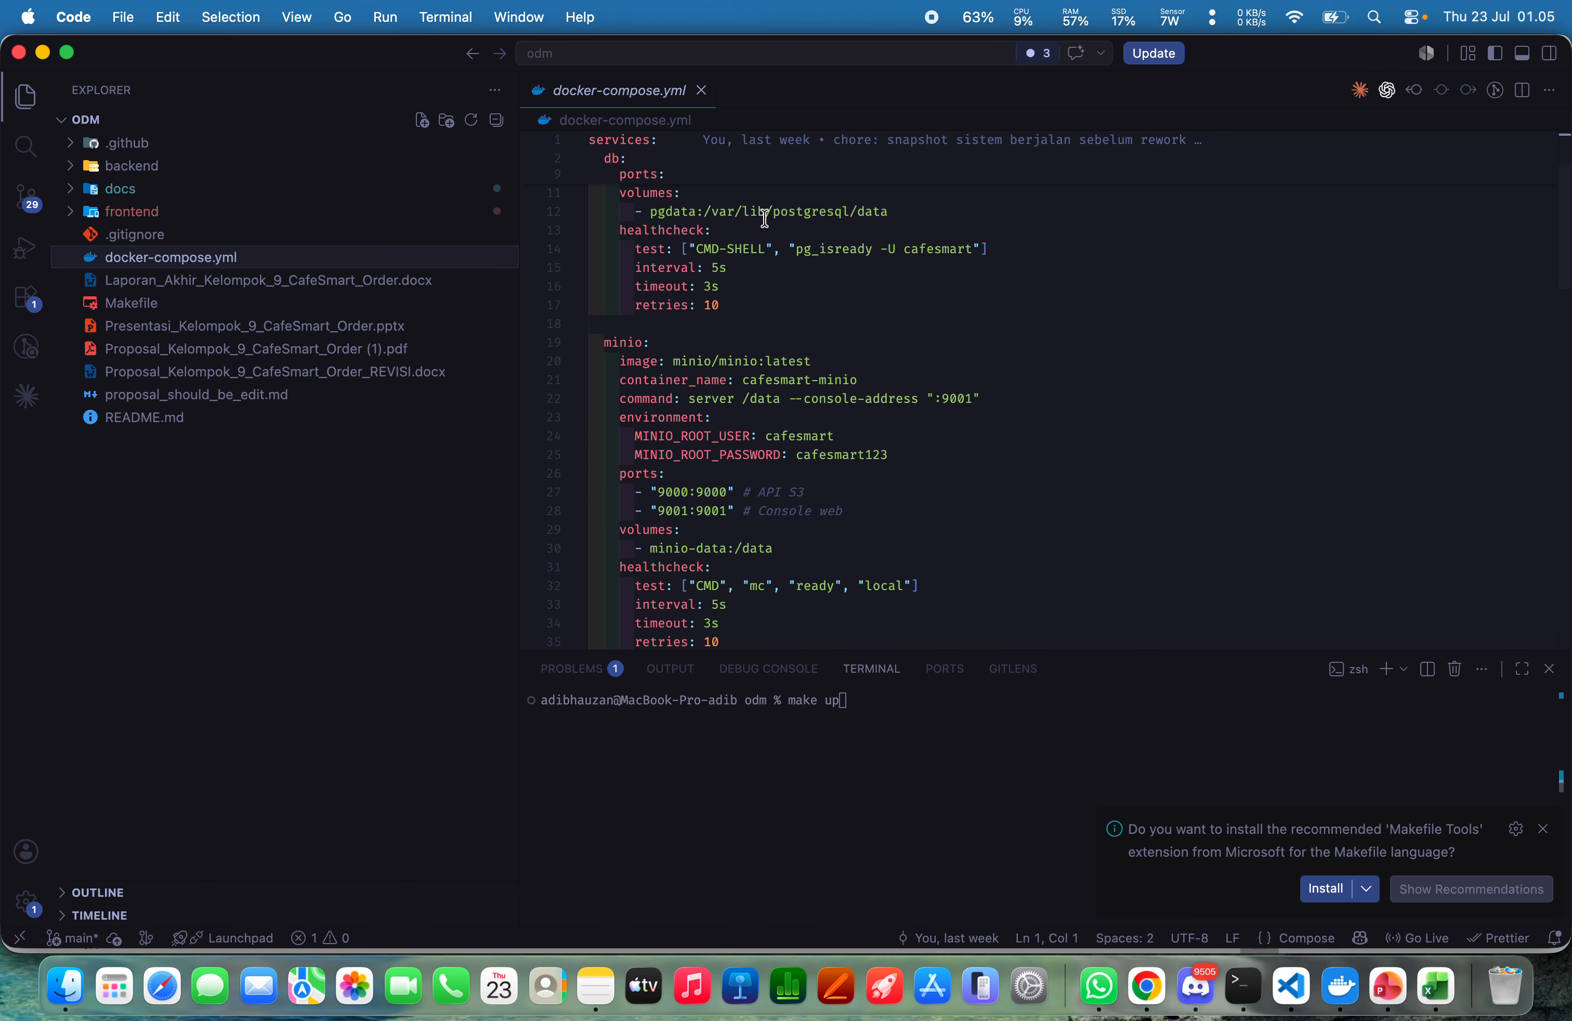
scroll(689, 330, "down", 4)
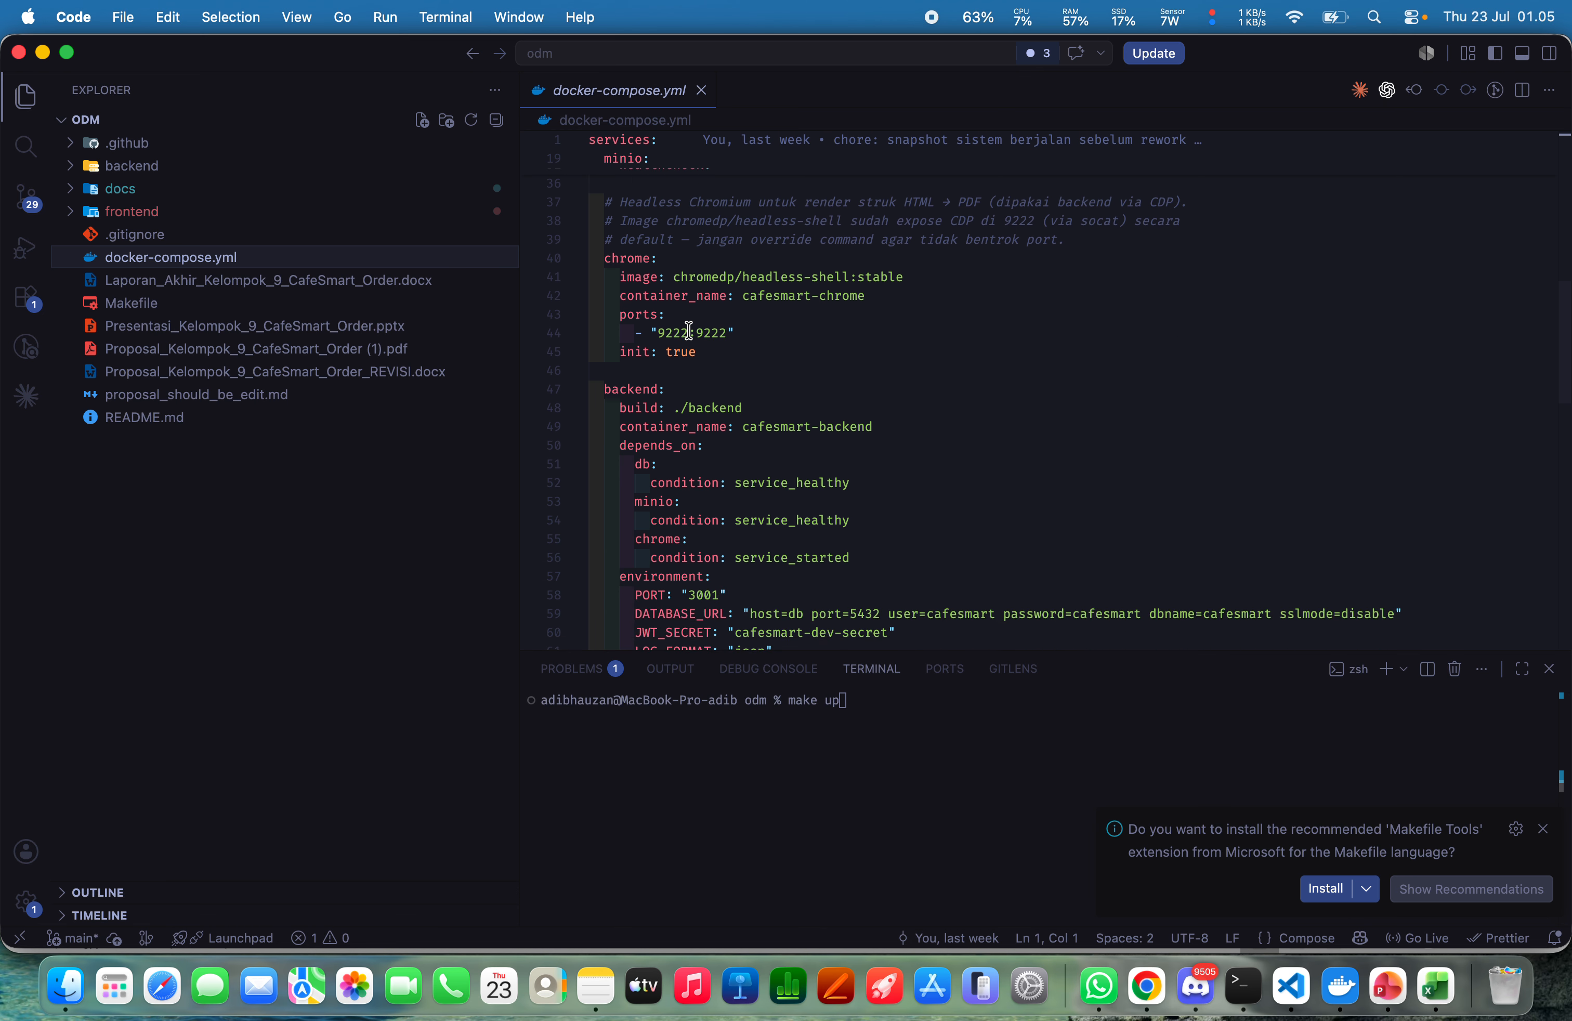
scroll(689, 329, "up", 8)
scroll(690, 329, "down", 8)
scroll(689, 330, "down", 5)
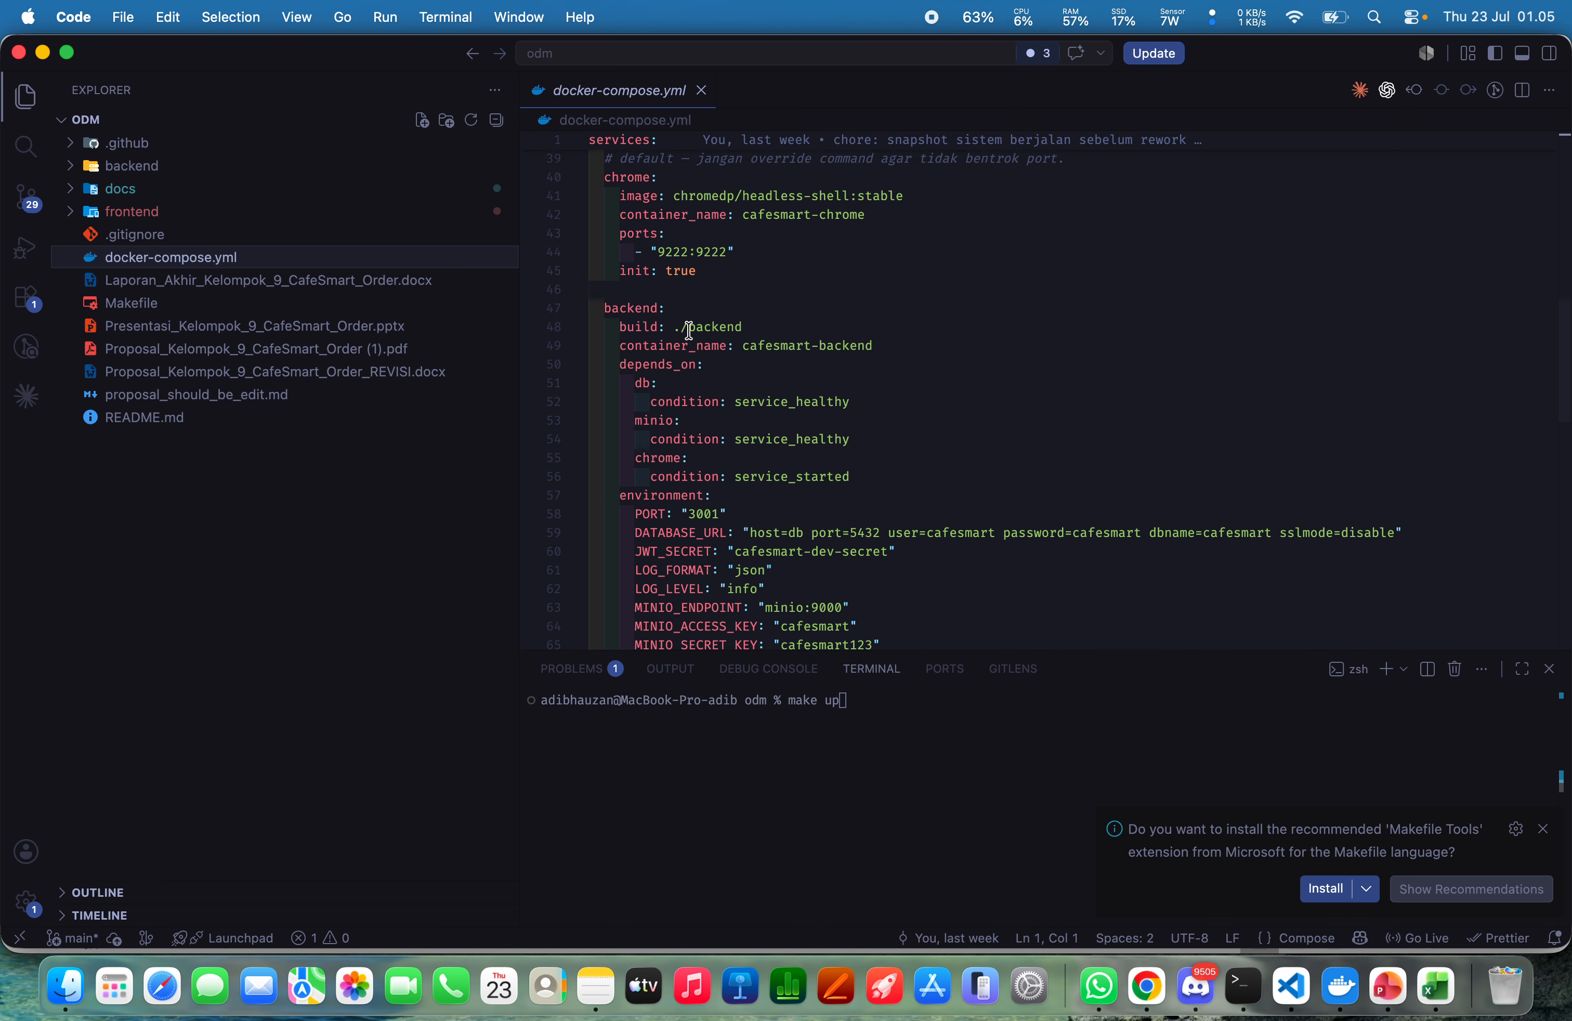
scroll(689, 330, "up", 6)
scroll(689, 329, "down", 6)
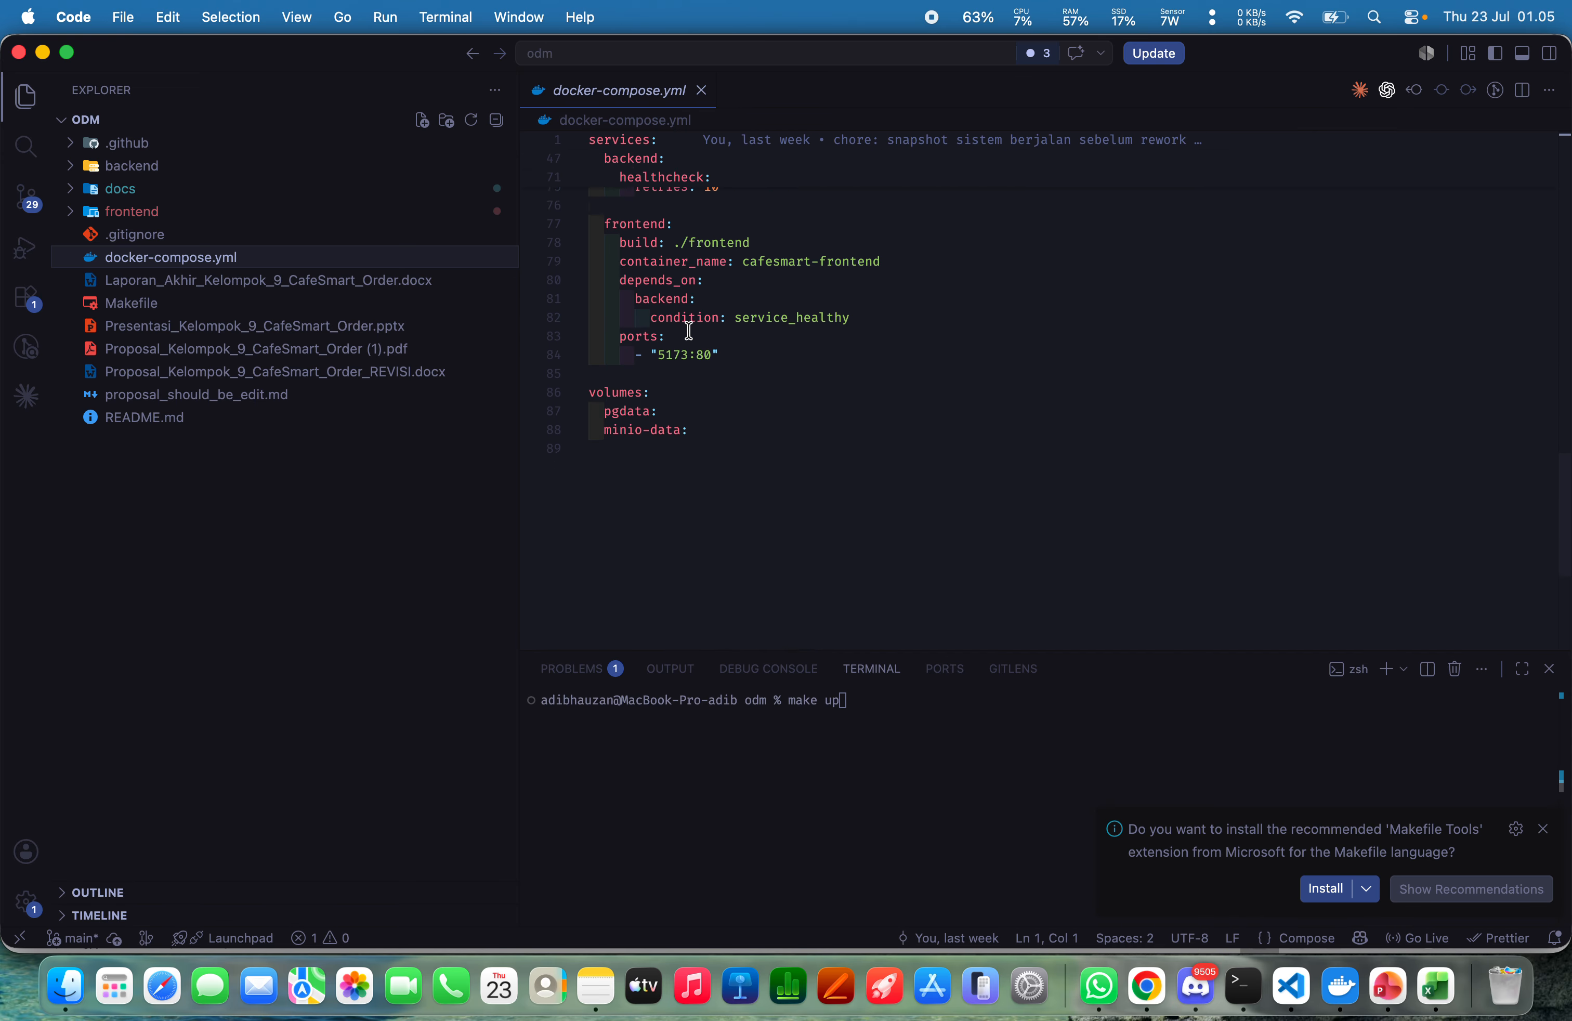
scroll(689, 329, "up", 12)
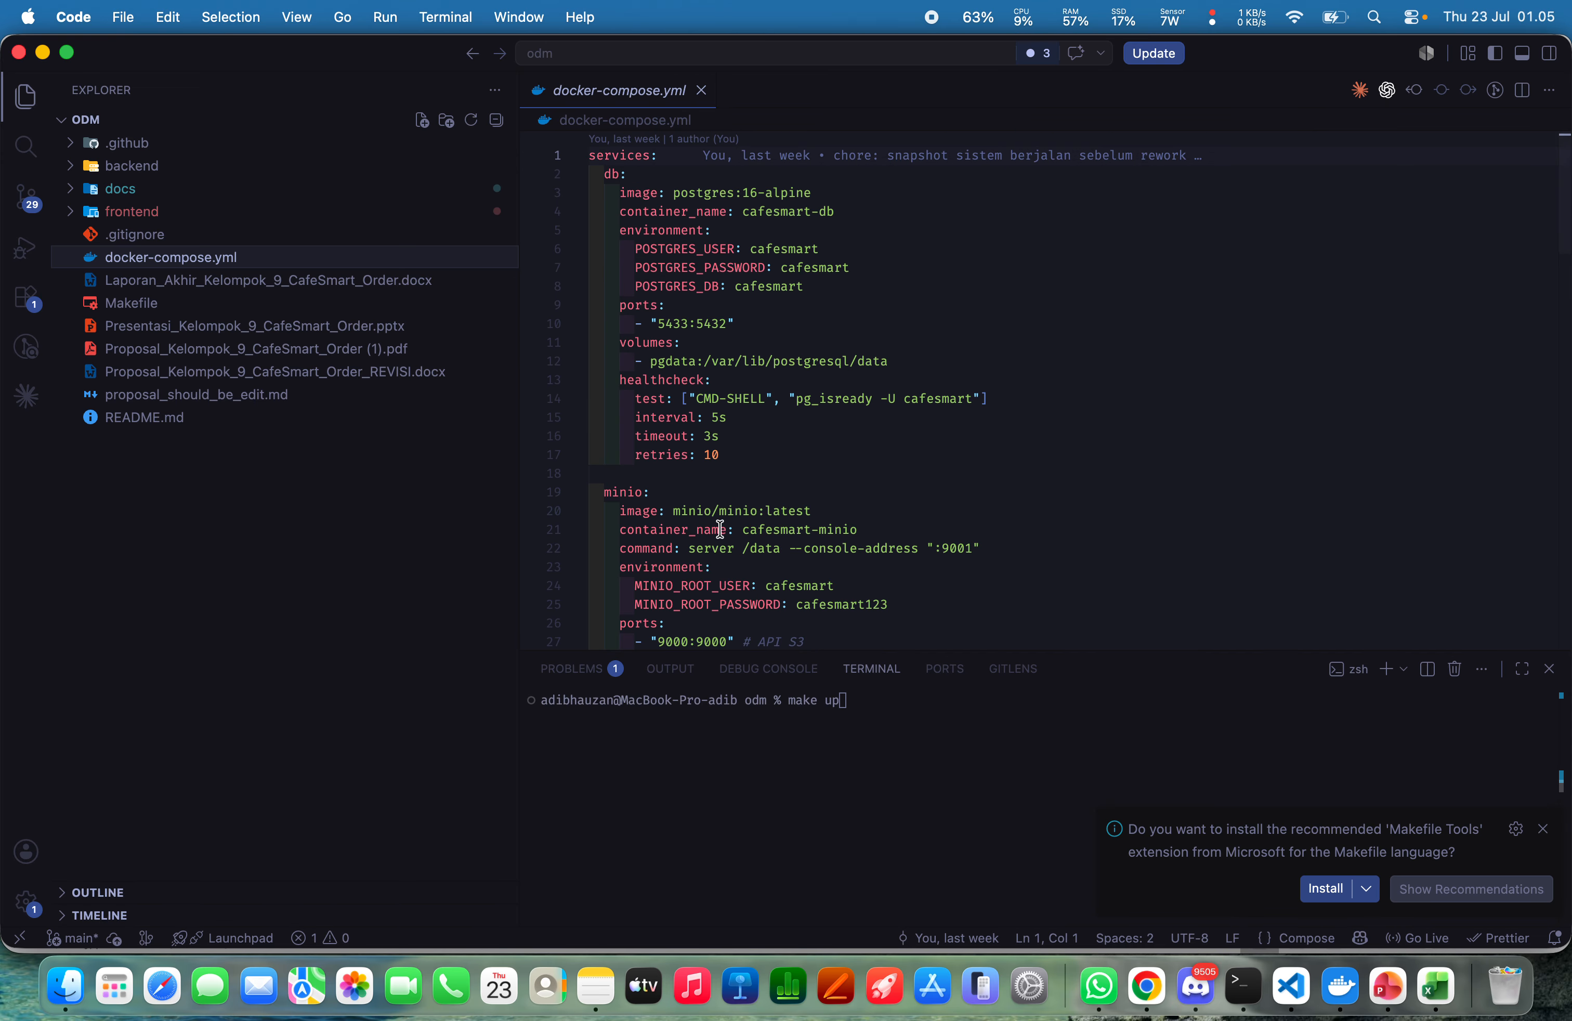
scroll(720, 530, "down", 3)
scroll(721, 530, "up", 3)
scroll(742, 446, "down", 15)
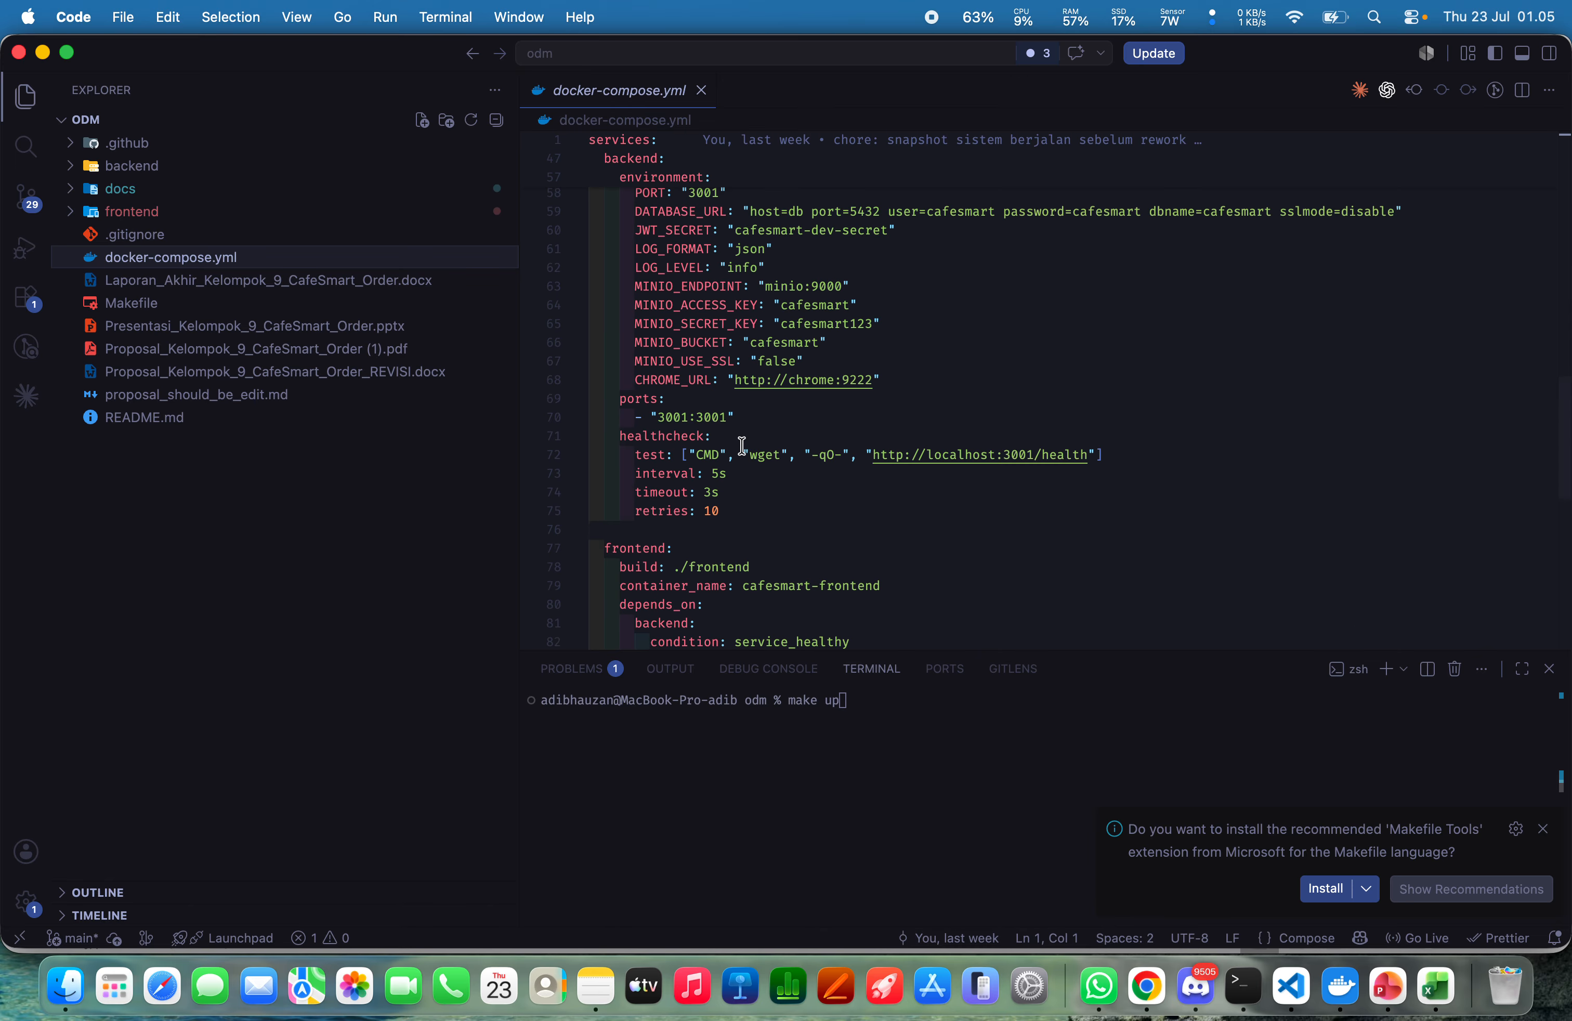
scroll(742, 446, "up", 5)
scroll(734, 313, "up", 4)
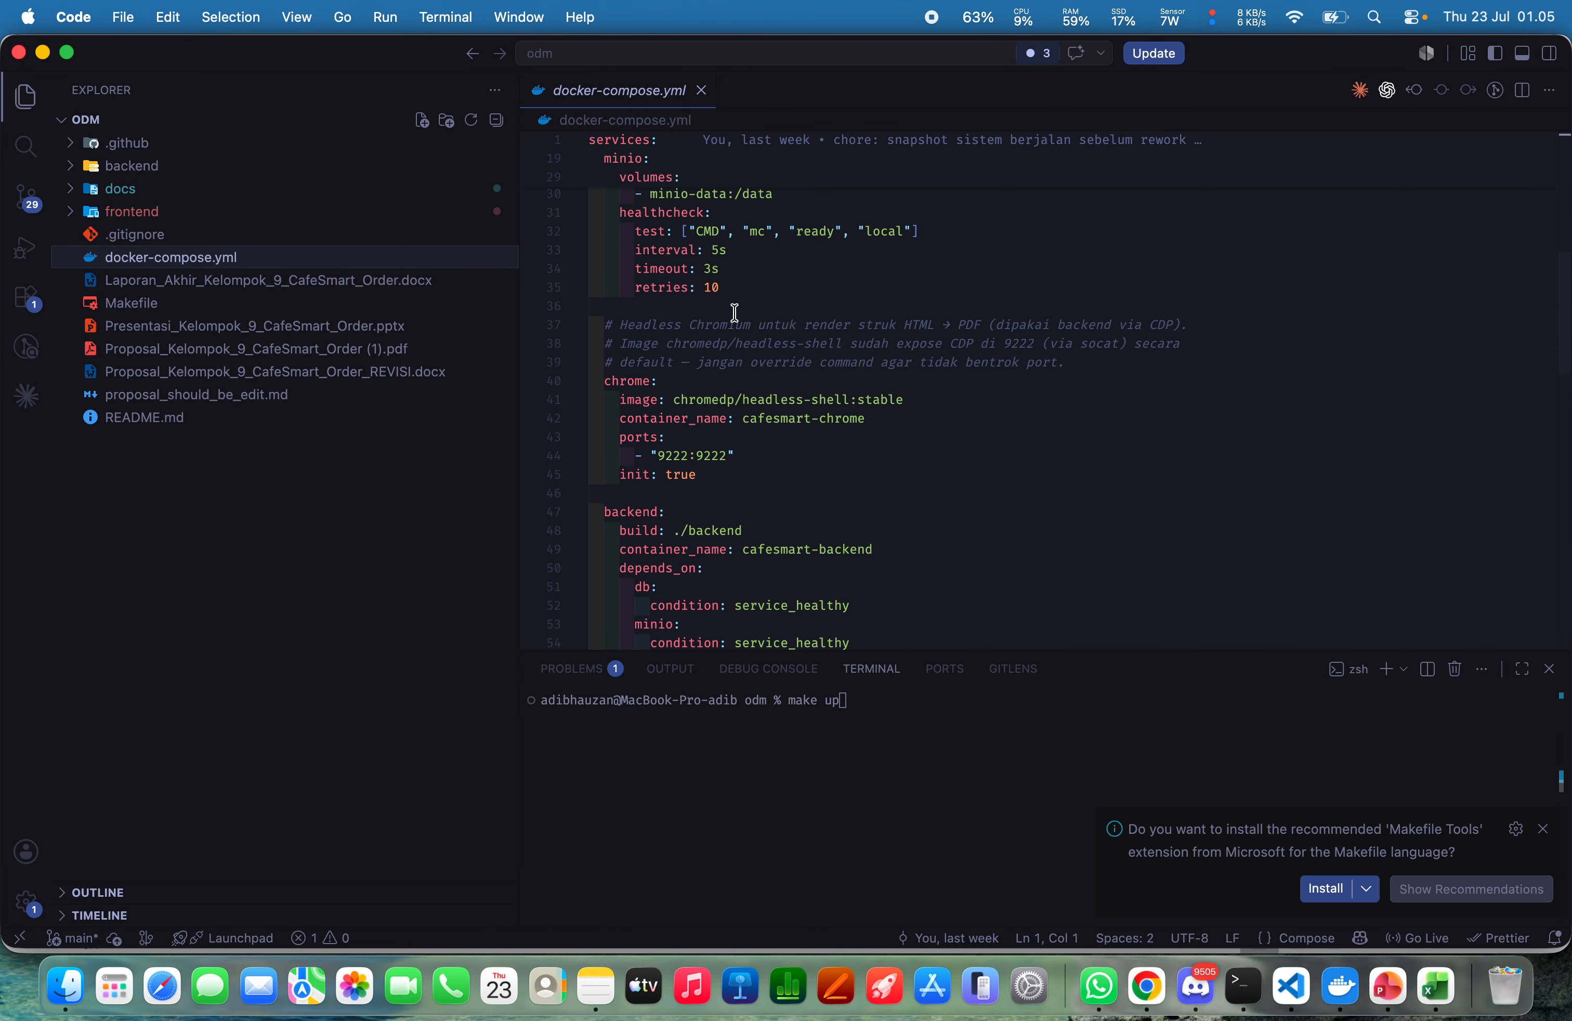
left_click(894, 804)
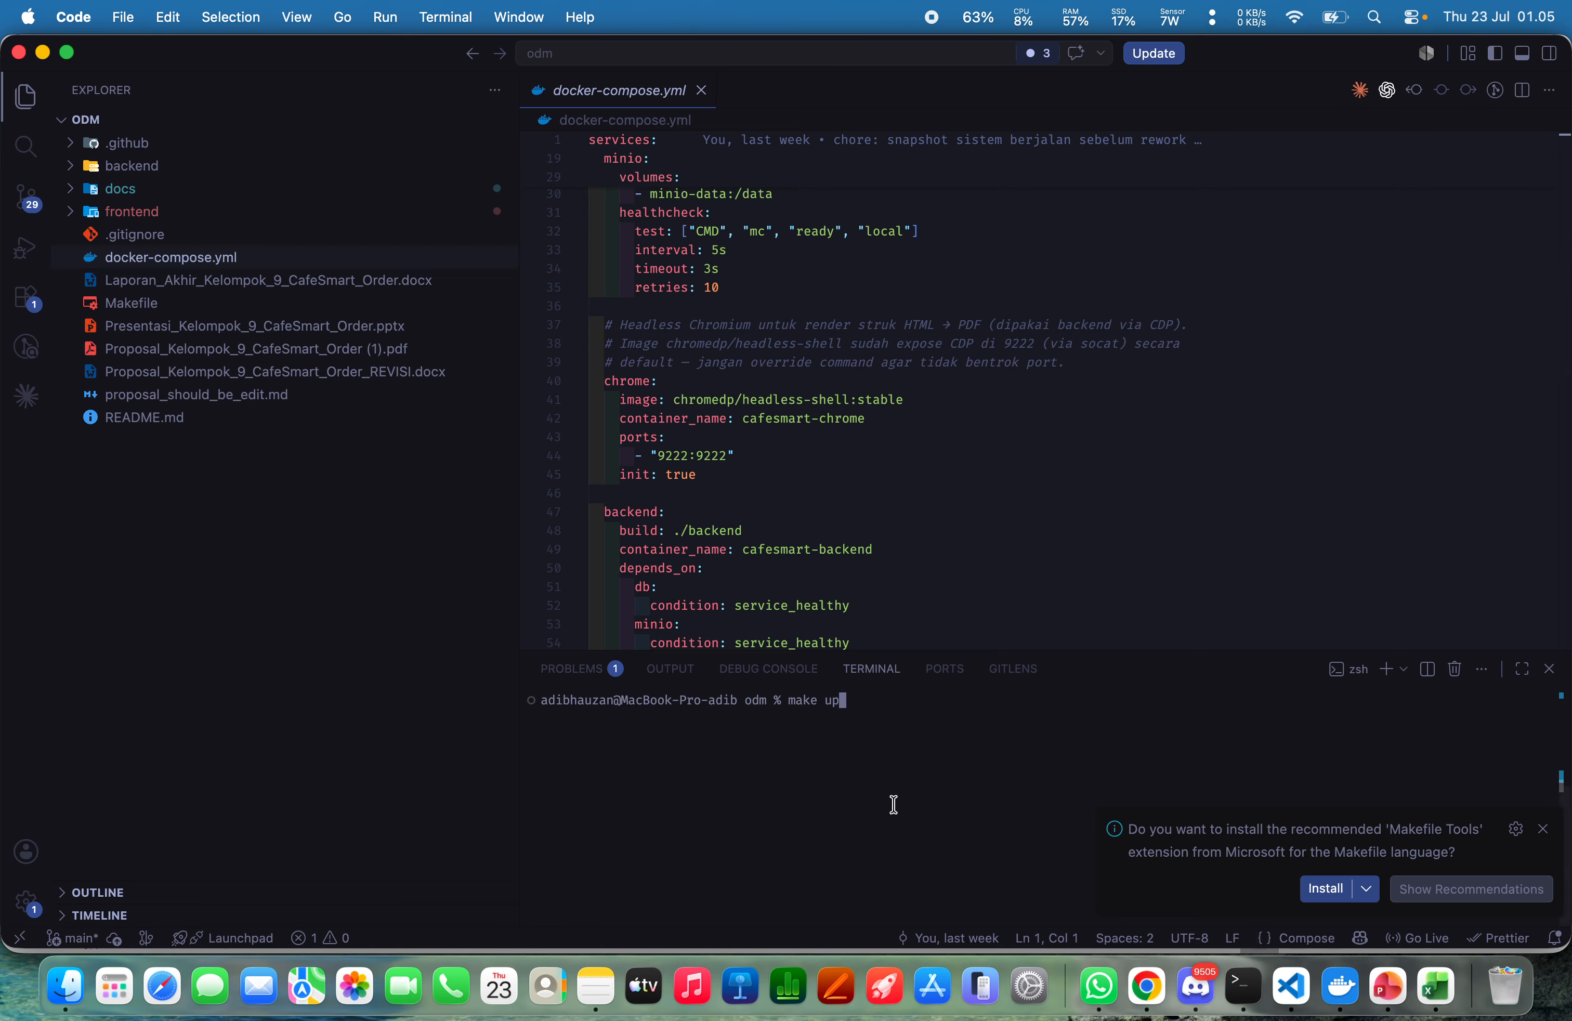
Run make up to build and start all services, dismissing the Makefile Tools suggestion
type("make up")
key("Return")
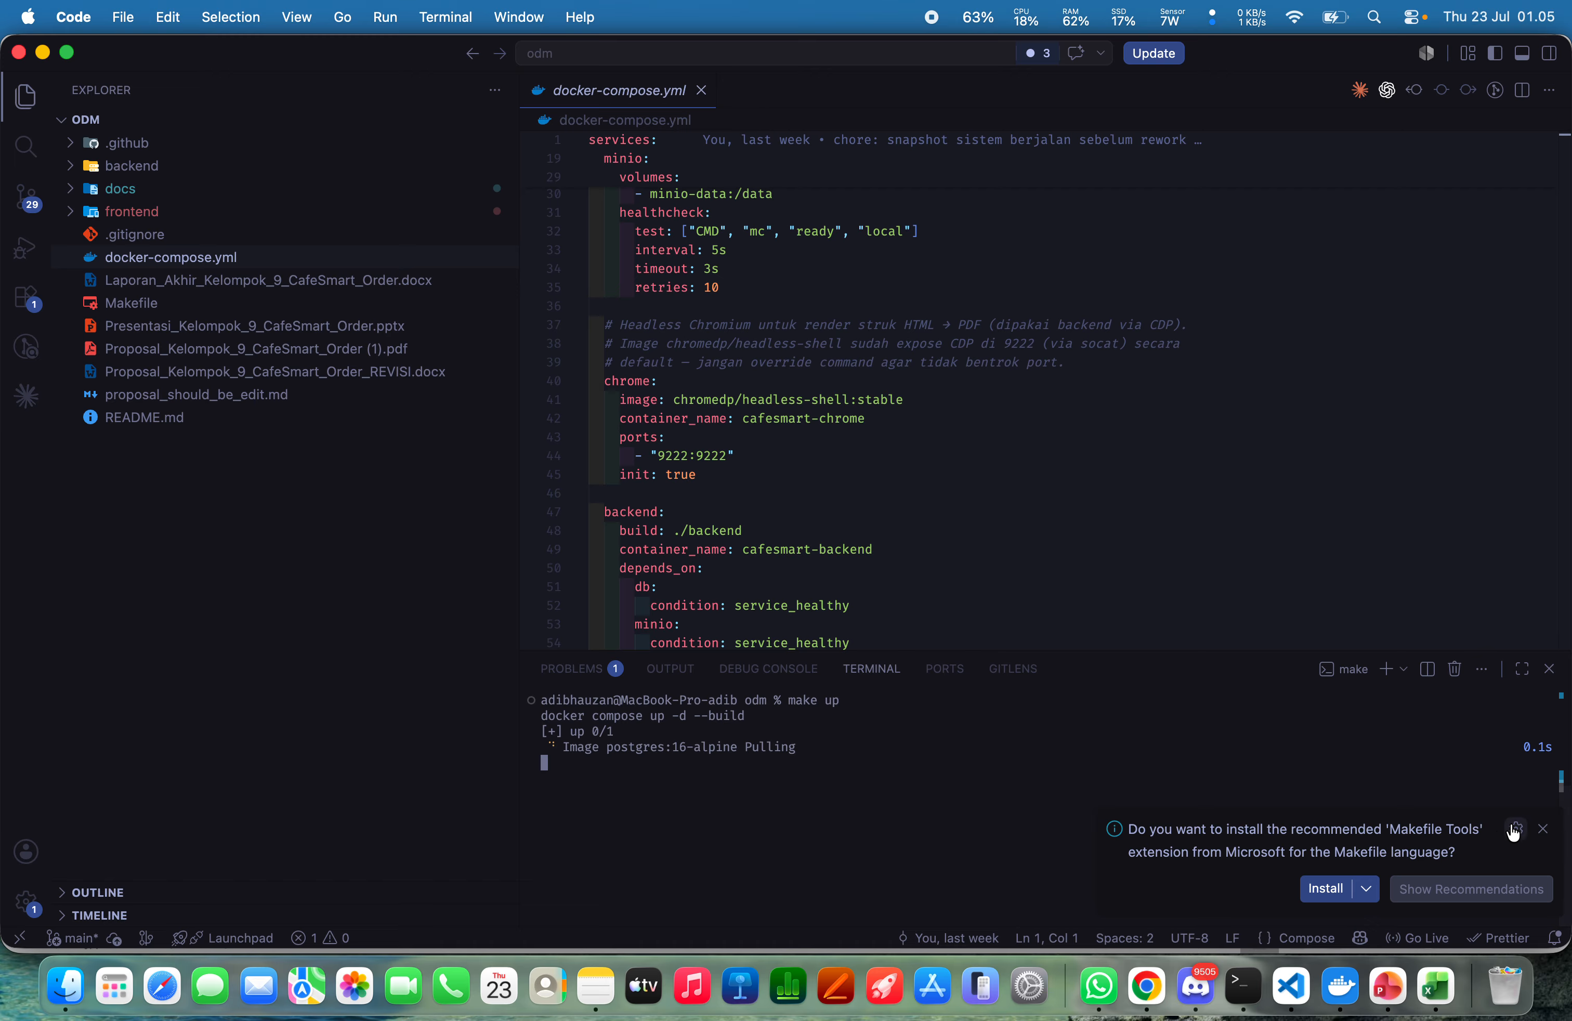
left_click(1542, 828)
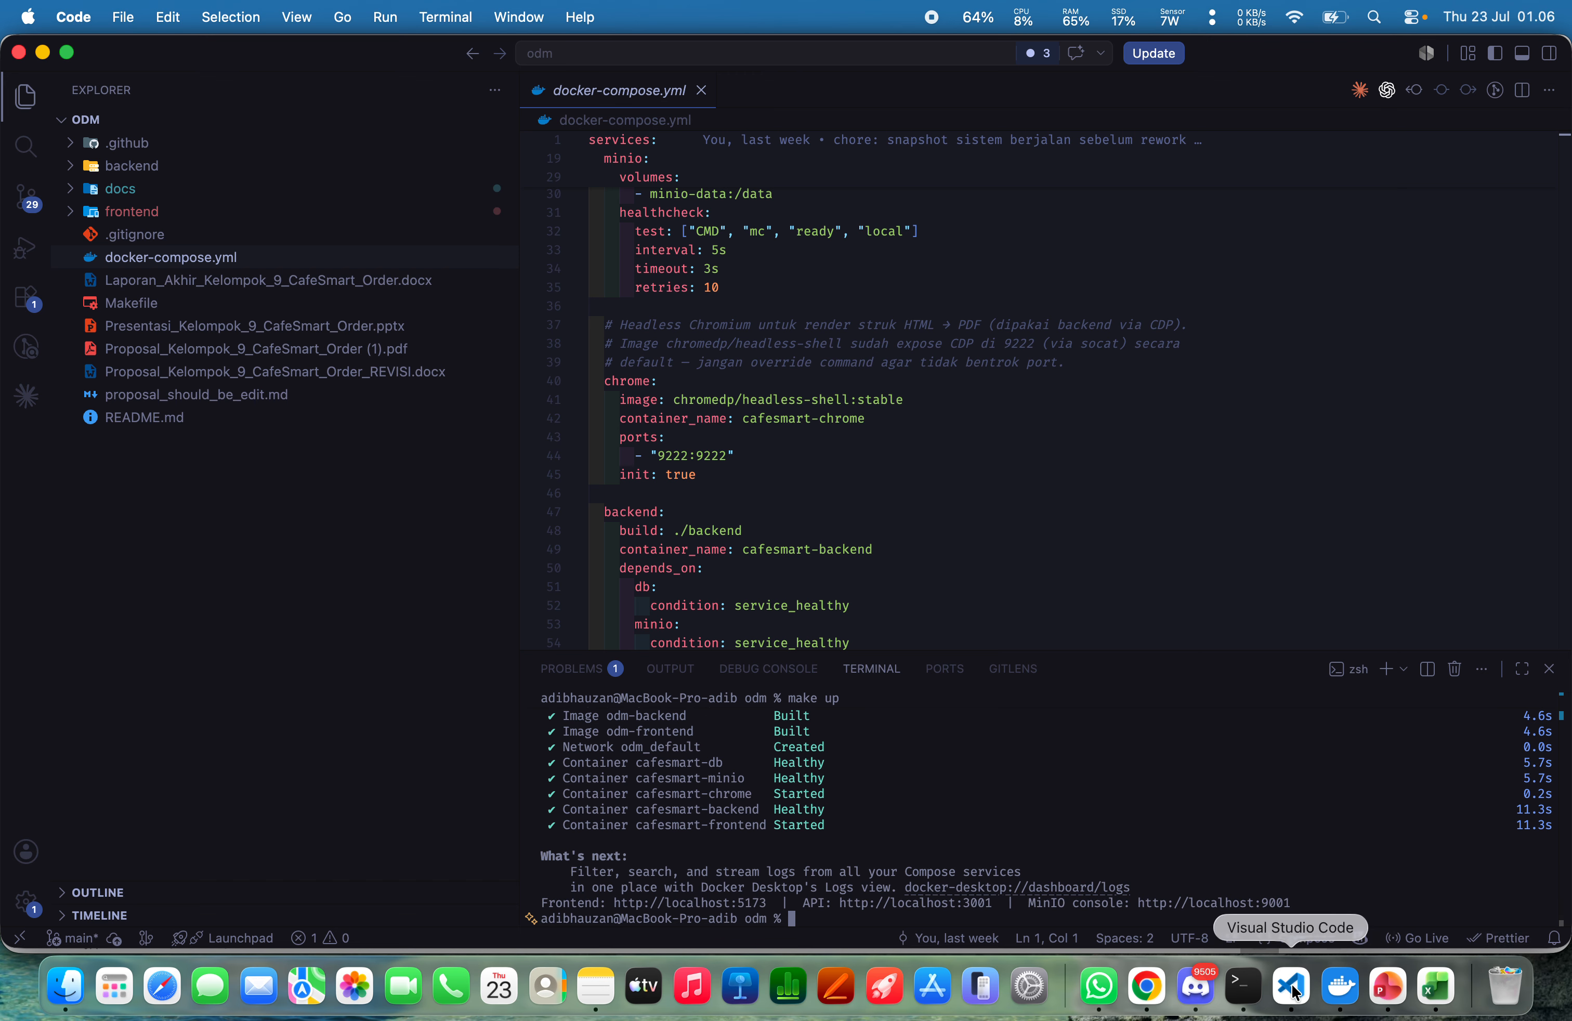
Check the odm project's containers in Docker Desktop, then return to VS Code
left_click(1336, 1002)
left_click(511, 429)
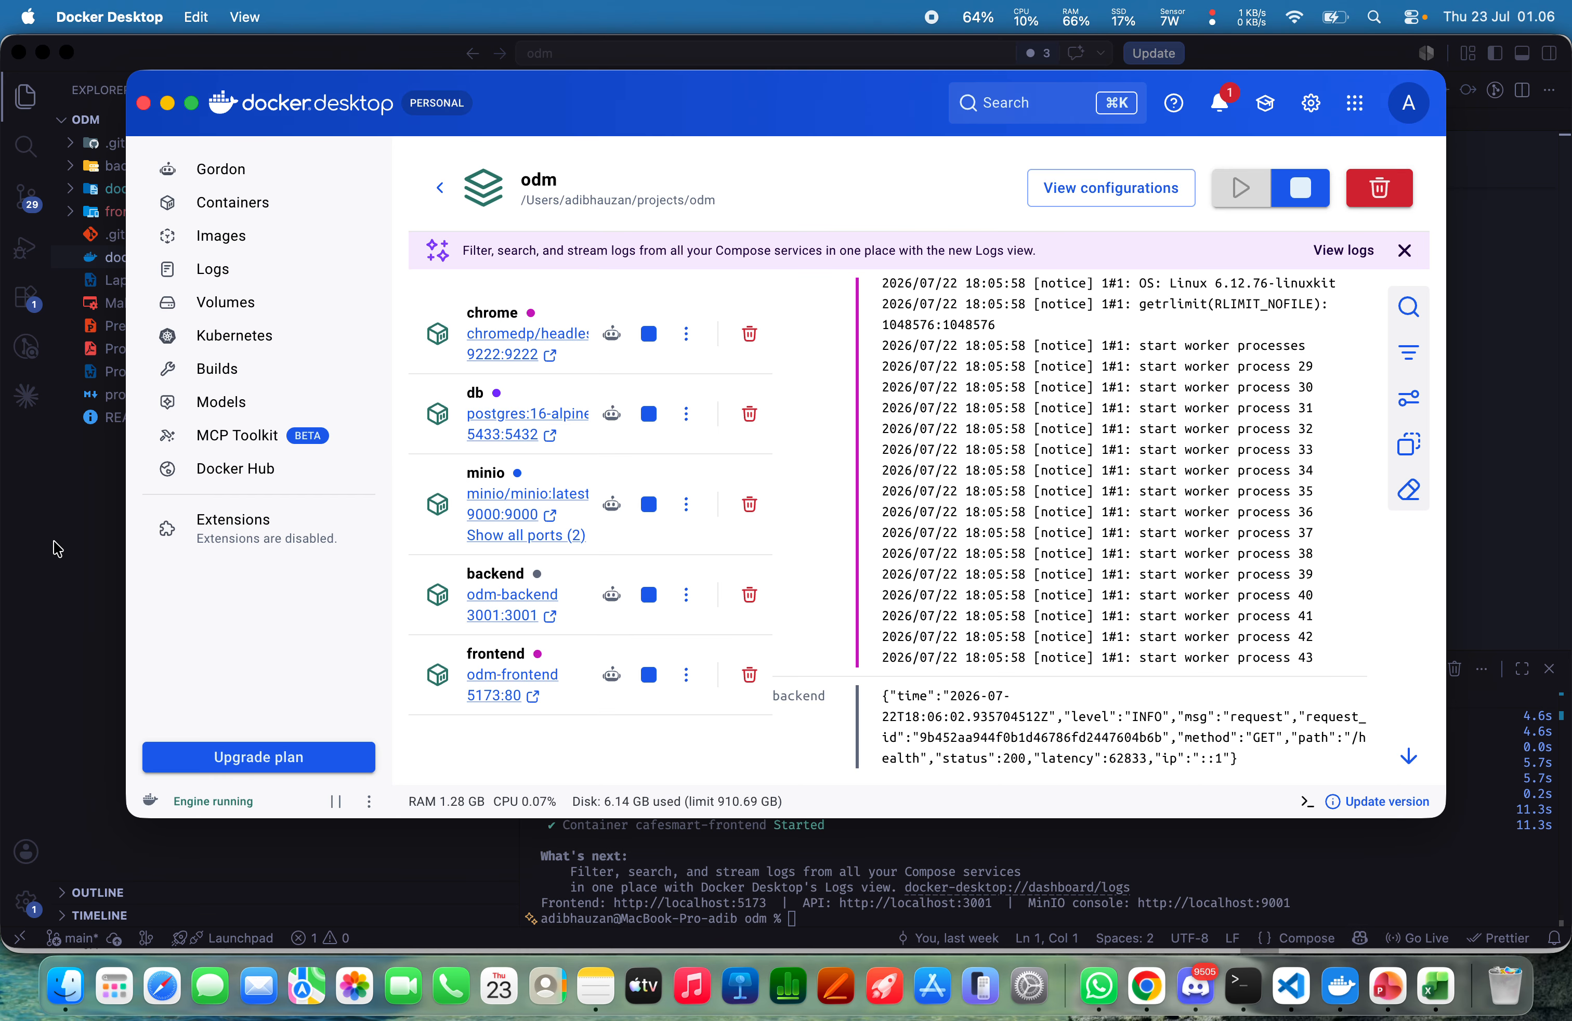
left_click(76, 545)
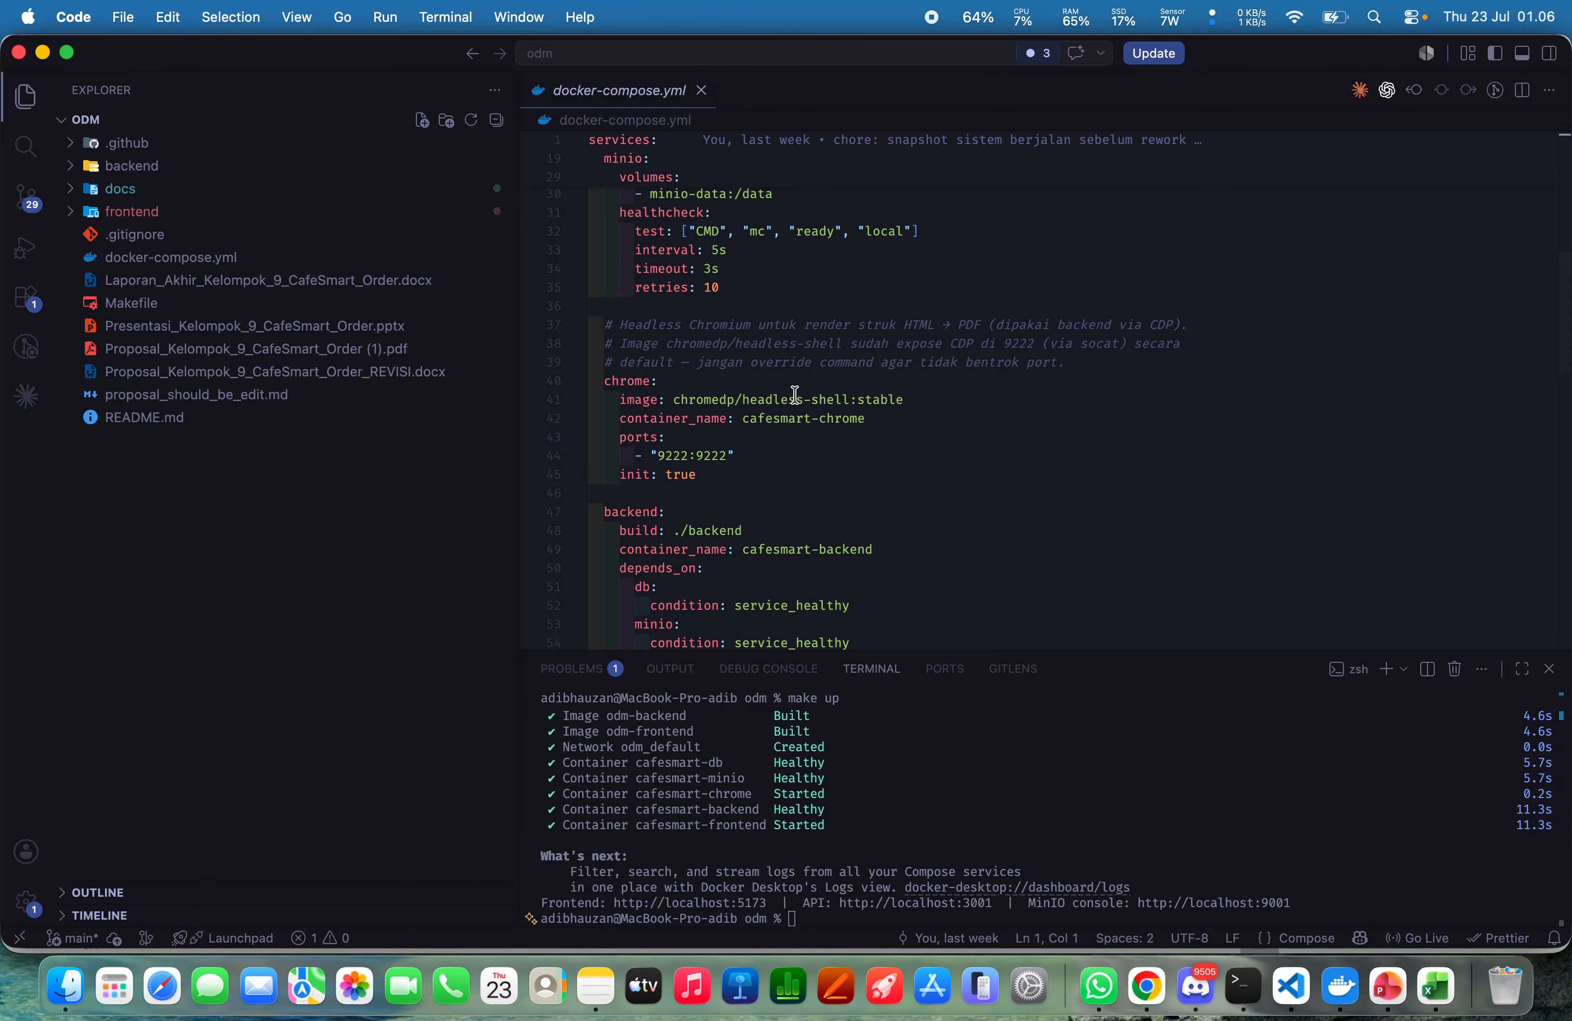
scroll(793, 393, "up", 7)
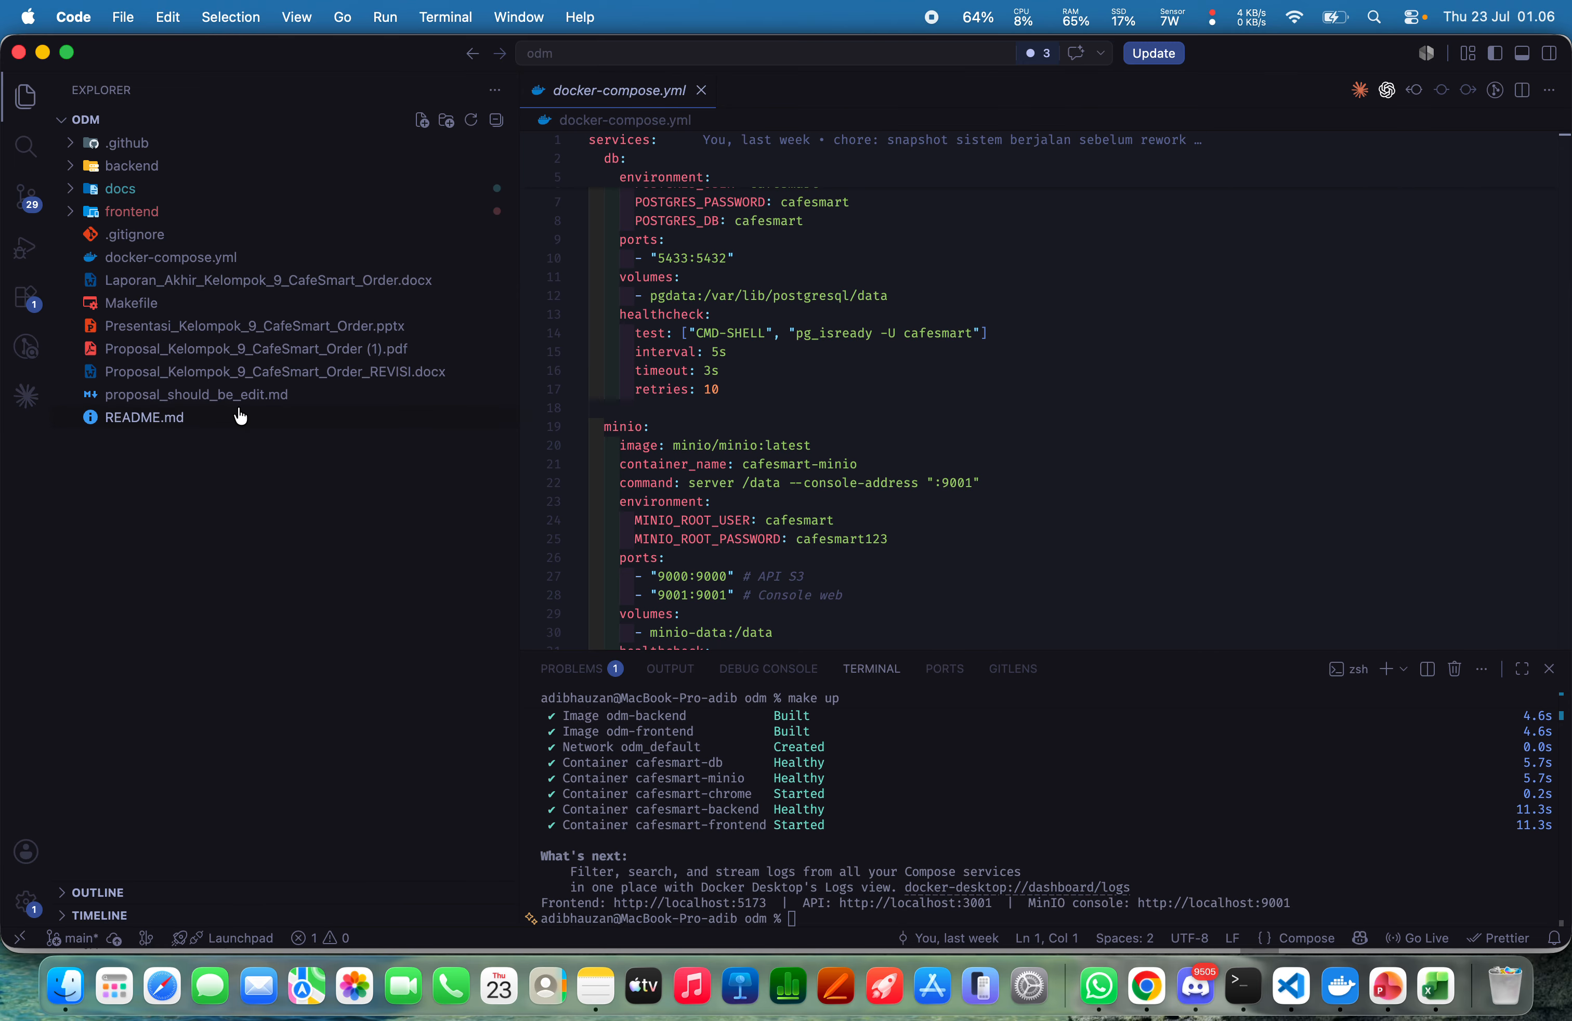
With the Makefile open, run make seed to migrate and seed the database
left_click(265, 304)
scroll(633, 421, "down", 1)
scroll(633, 421, "down", 5)
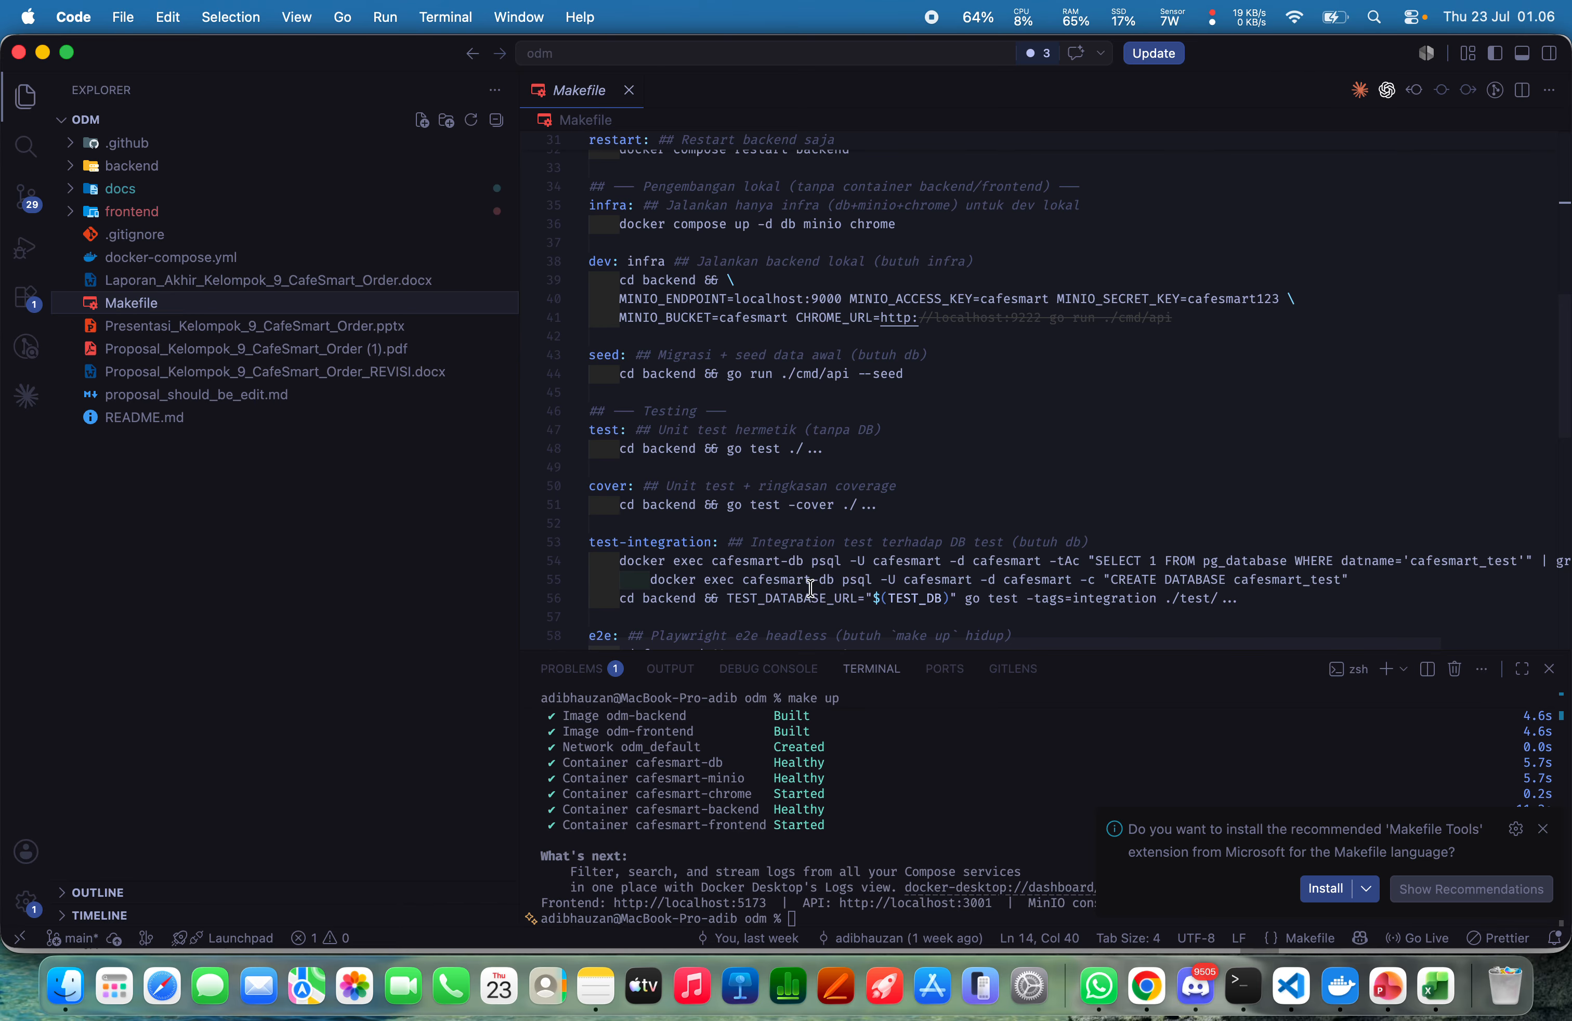
left_click(918, 800)
type("make seed")
key("Return")
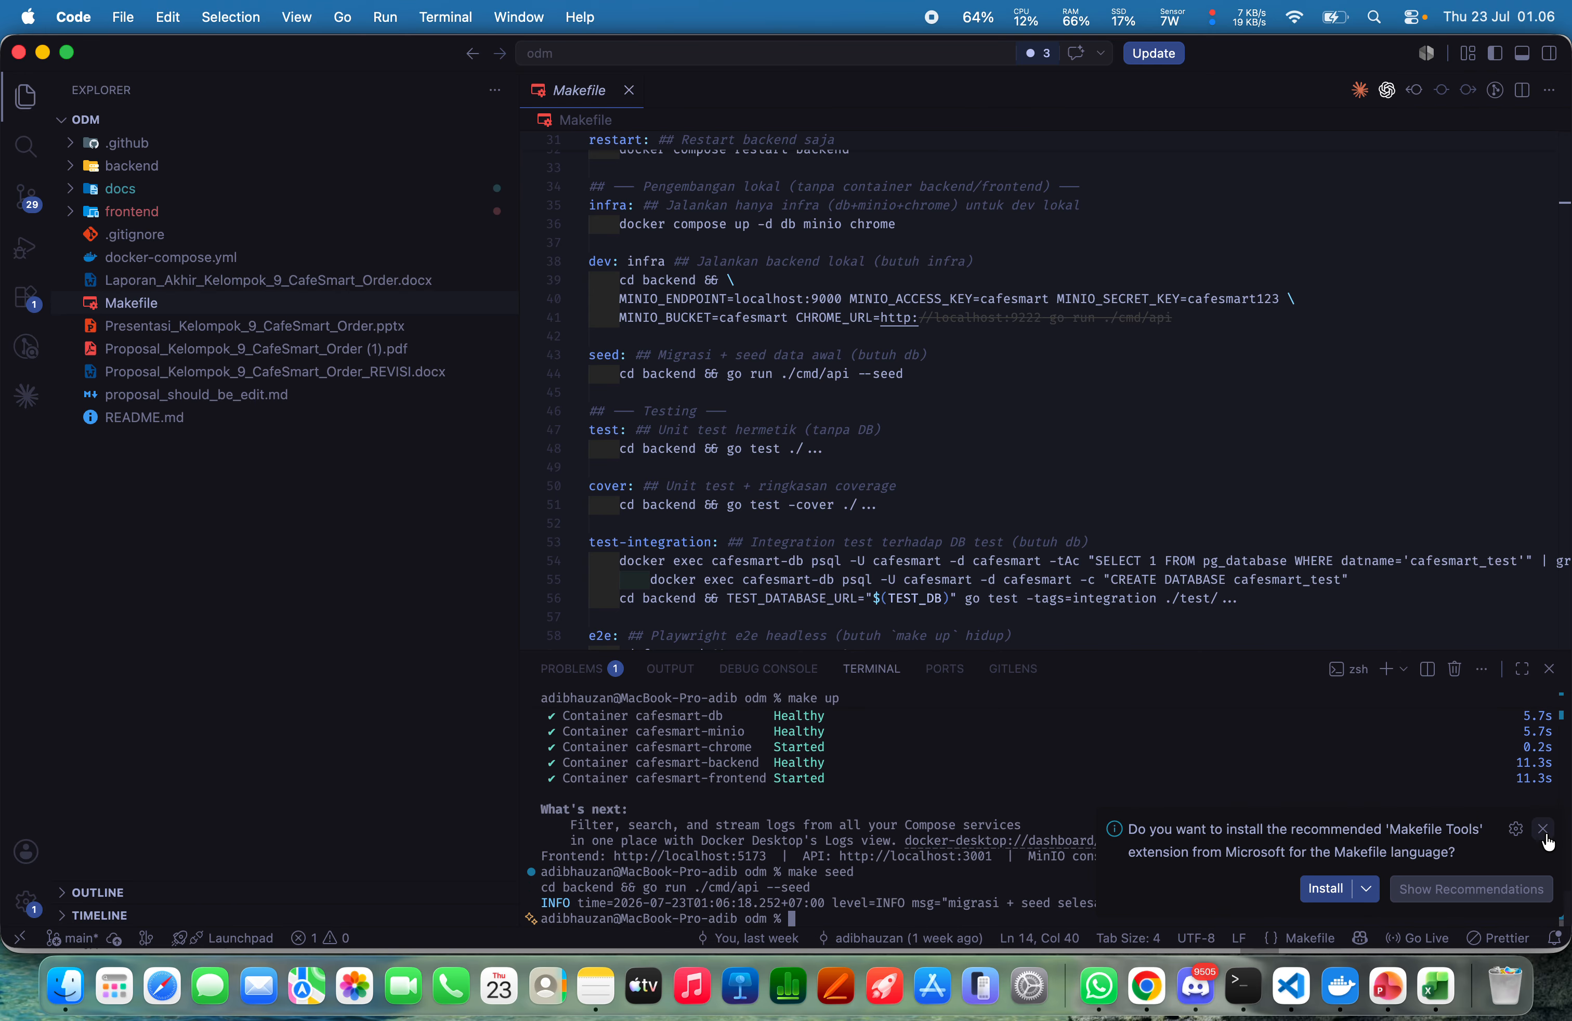
left_click(1542, 829)
Clear the terminal and enter the make test command
type("c")
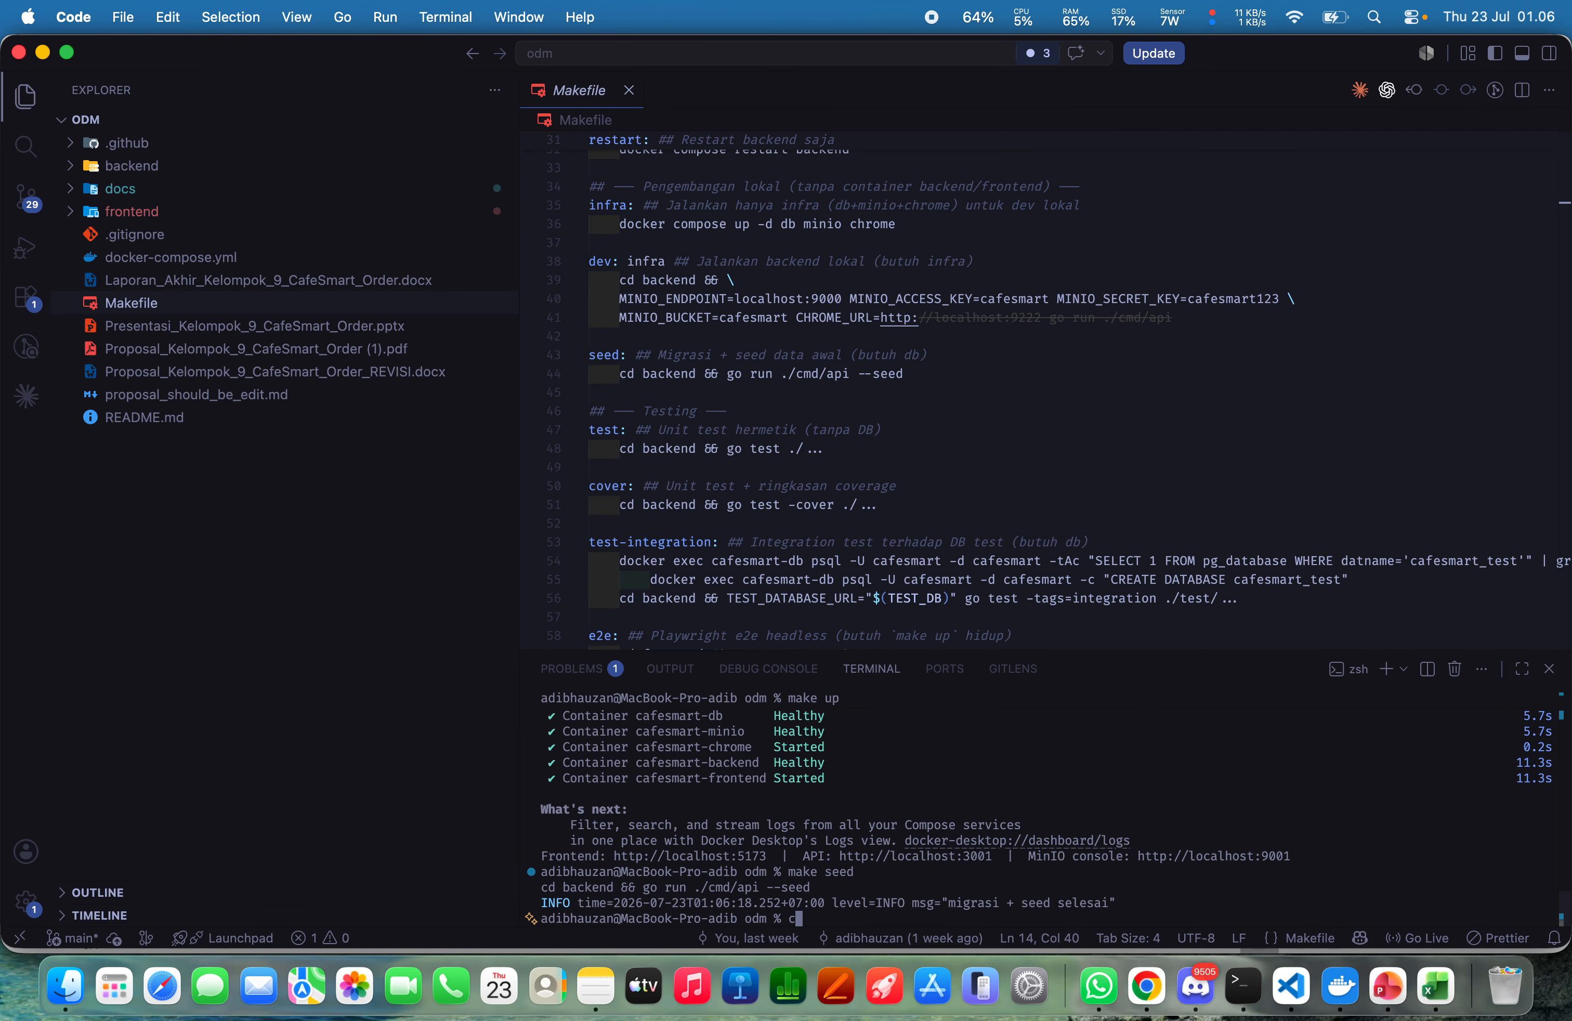
type("lear")
key("Return")
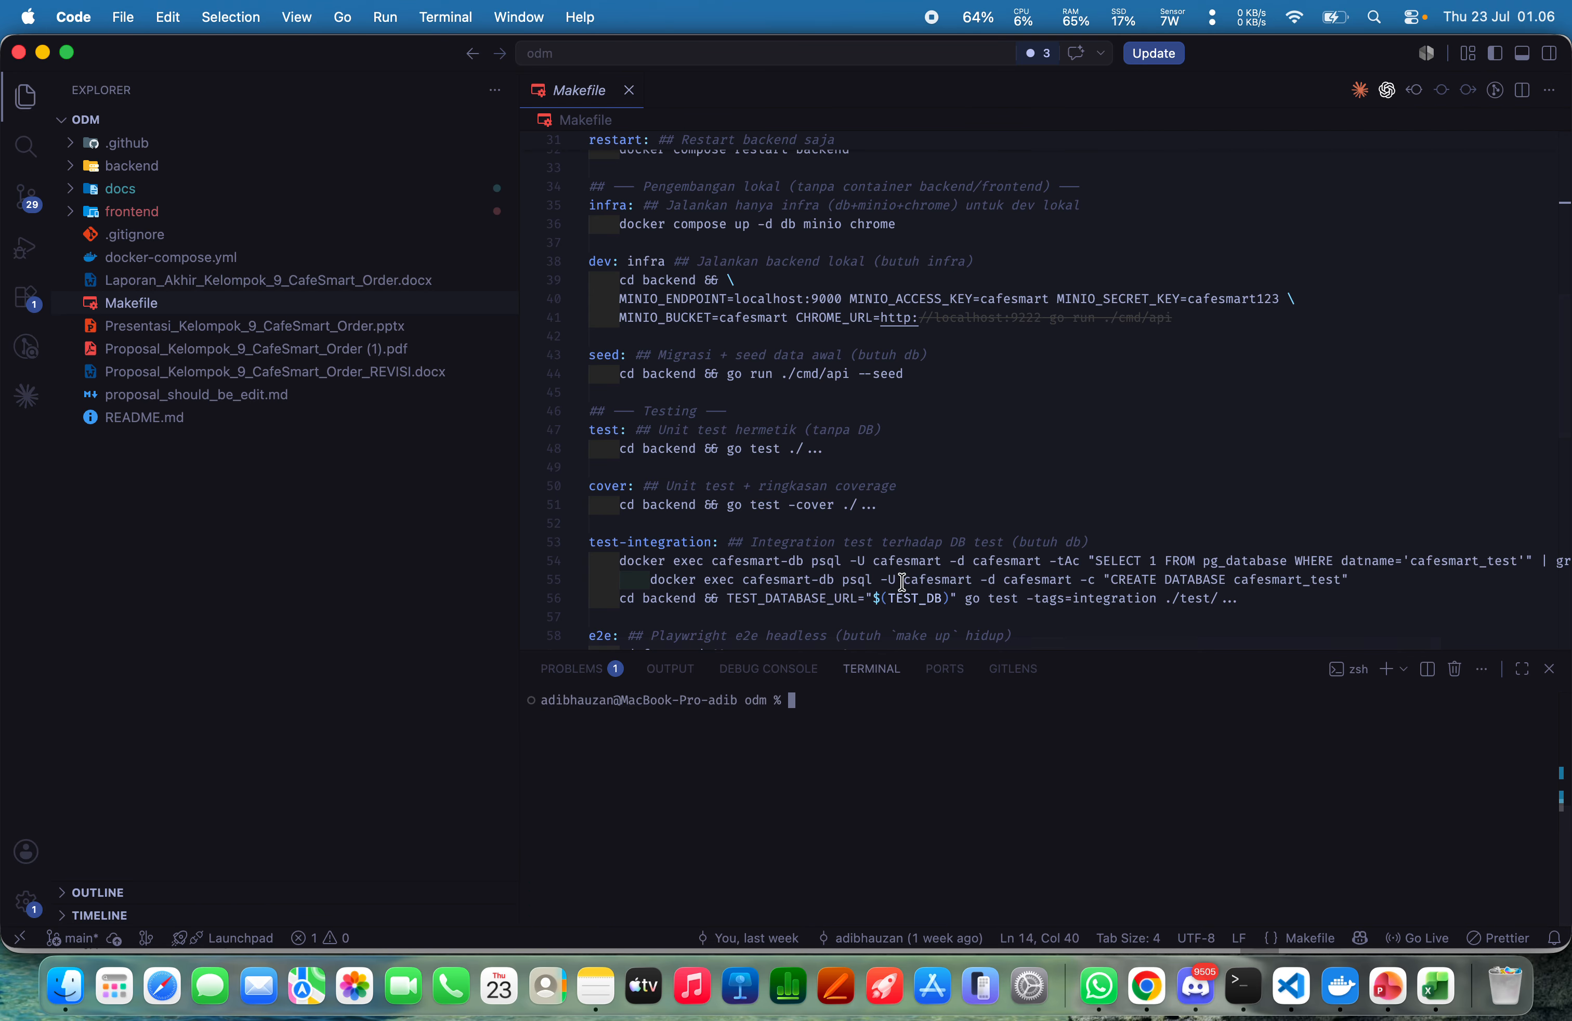
scroll(901, 581, "down", 3)
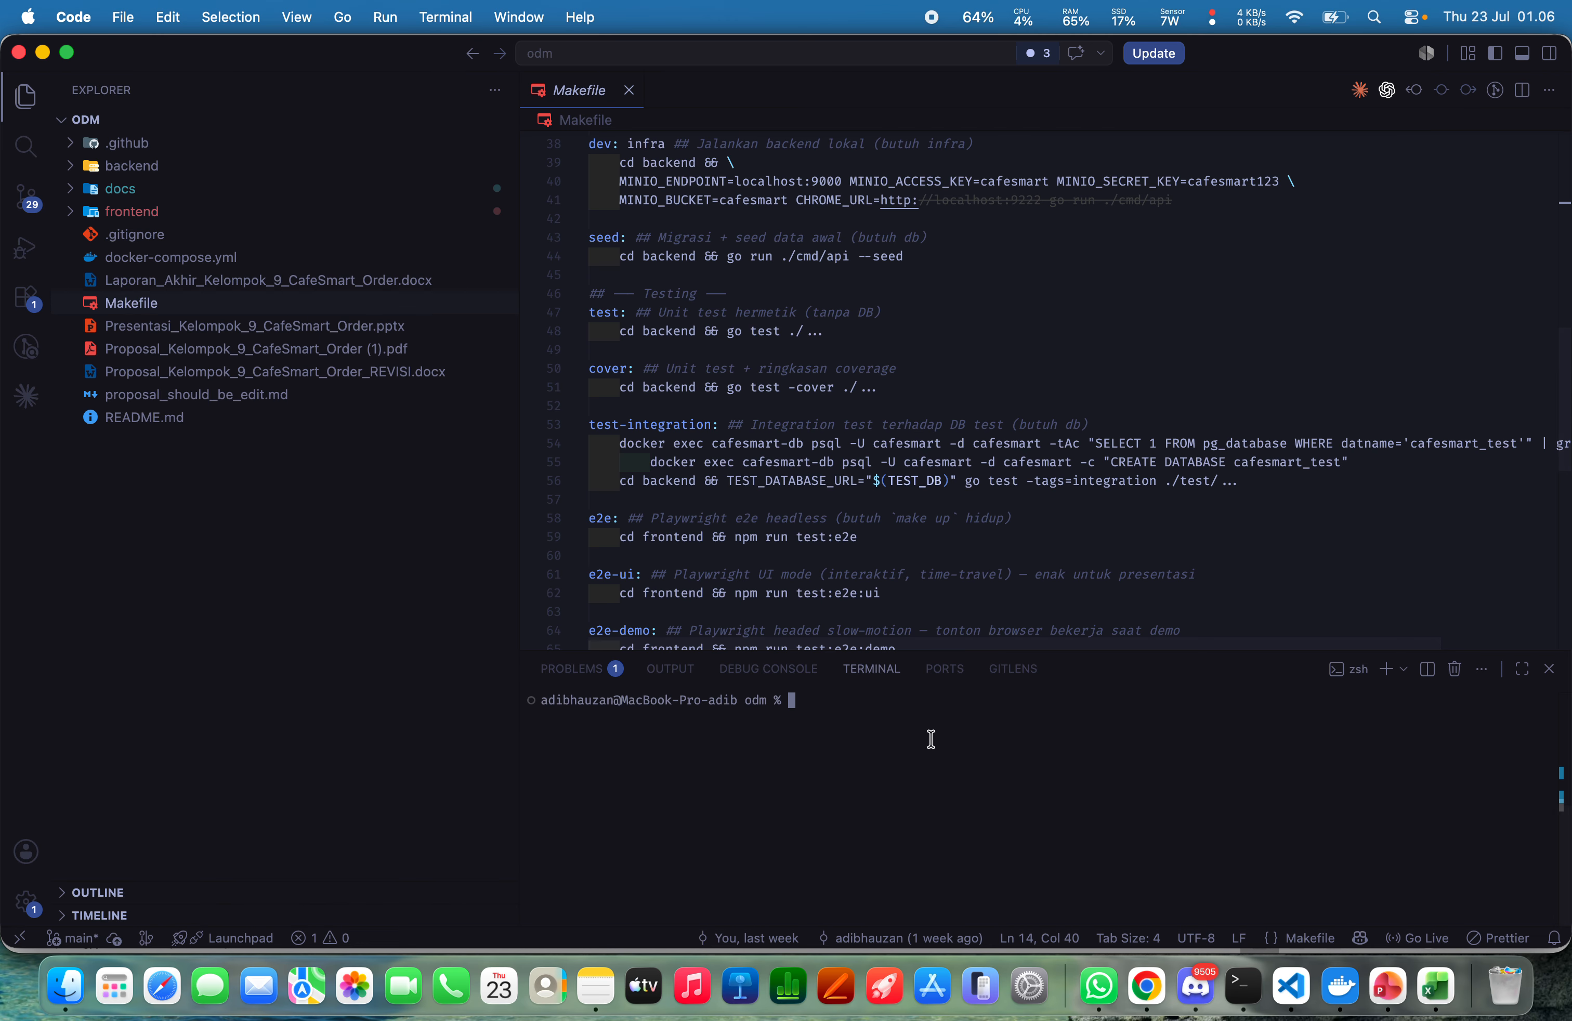
type("me")
type("ake")
type(" test")
Run the backend unit tests and confirm the domain and service packages pass
key("Return")
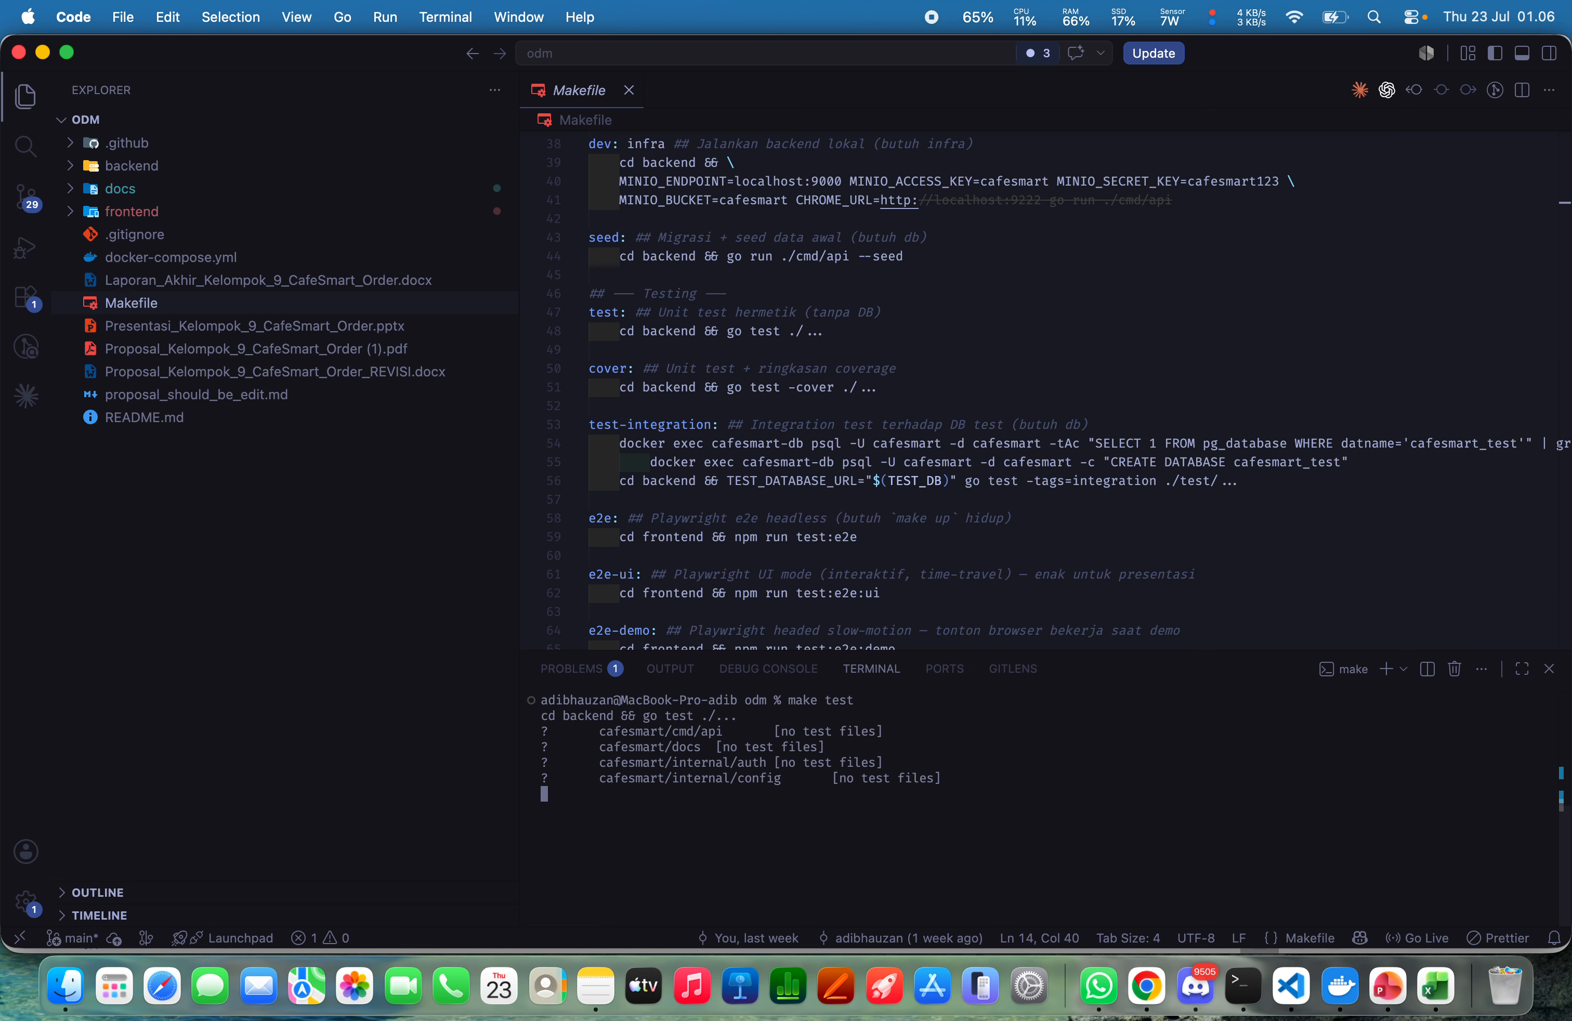
scroll(1046, 809, "up", 10)
scroll(1047, 809, "down", 8)
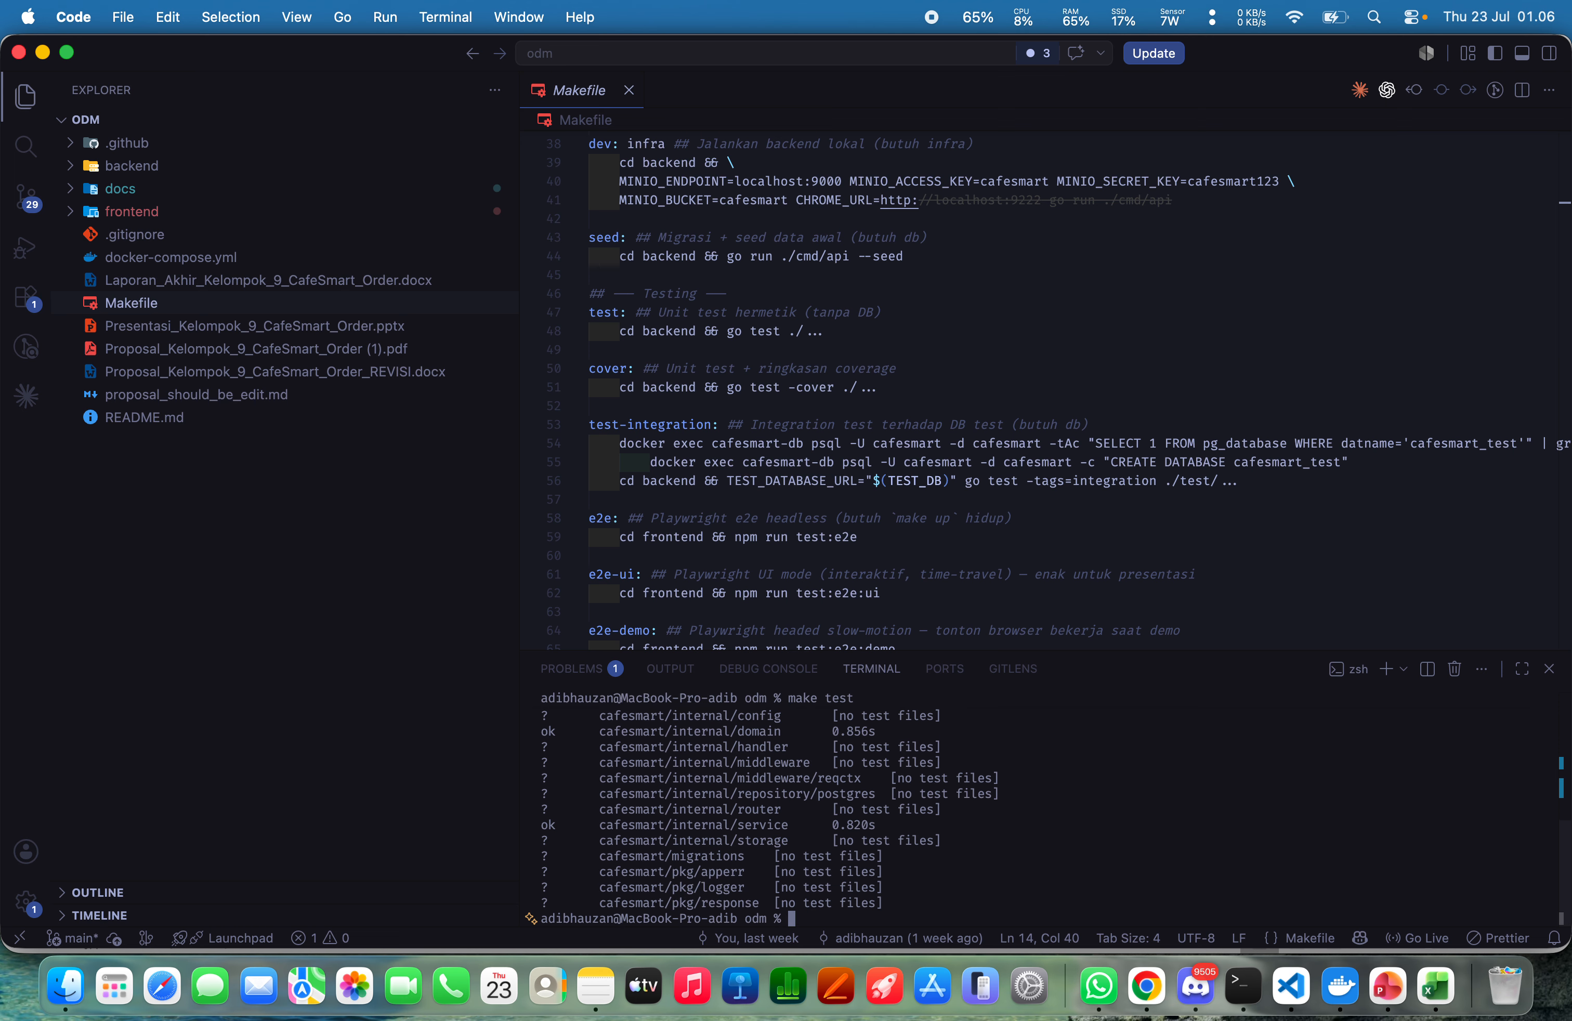
scroll(1047, 809, "down", 1)
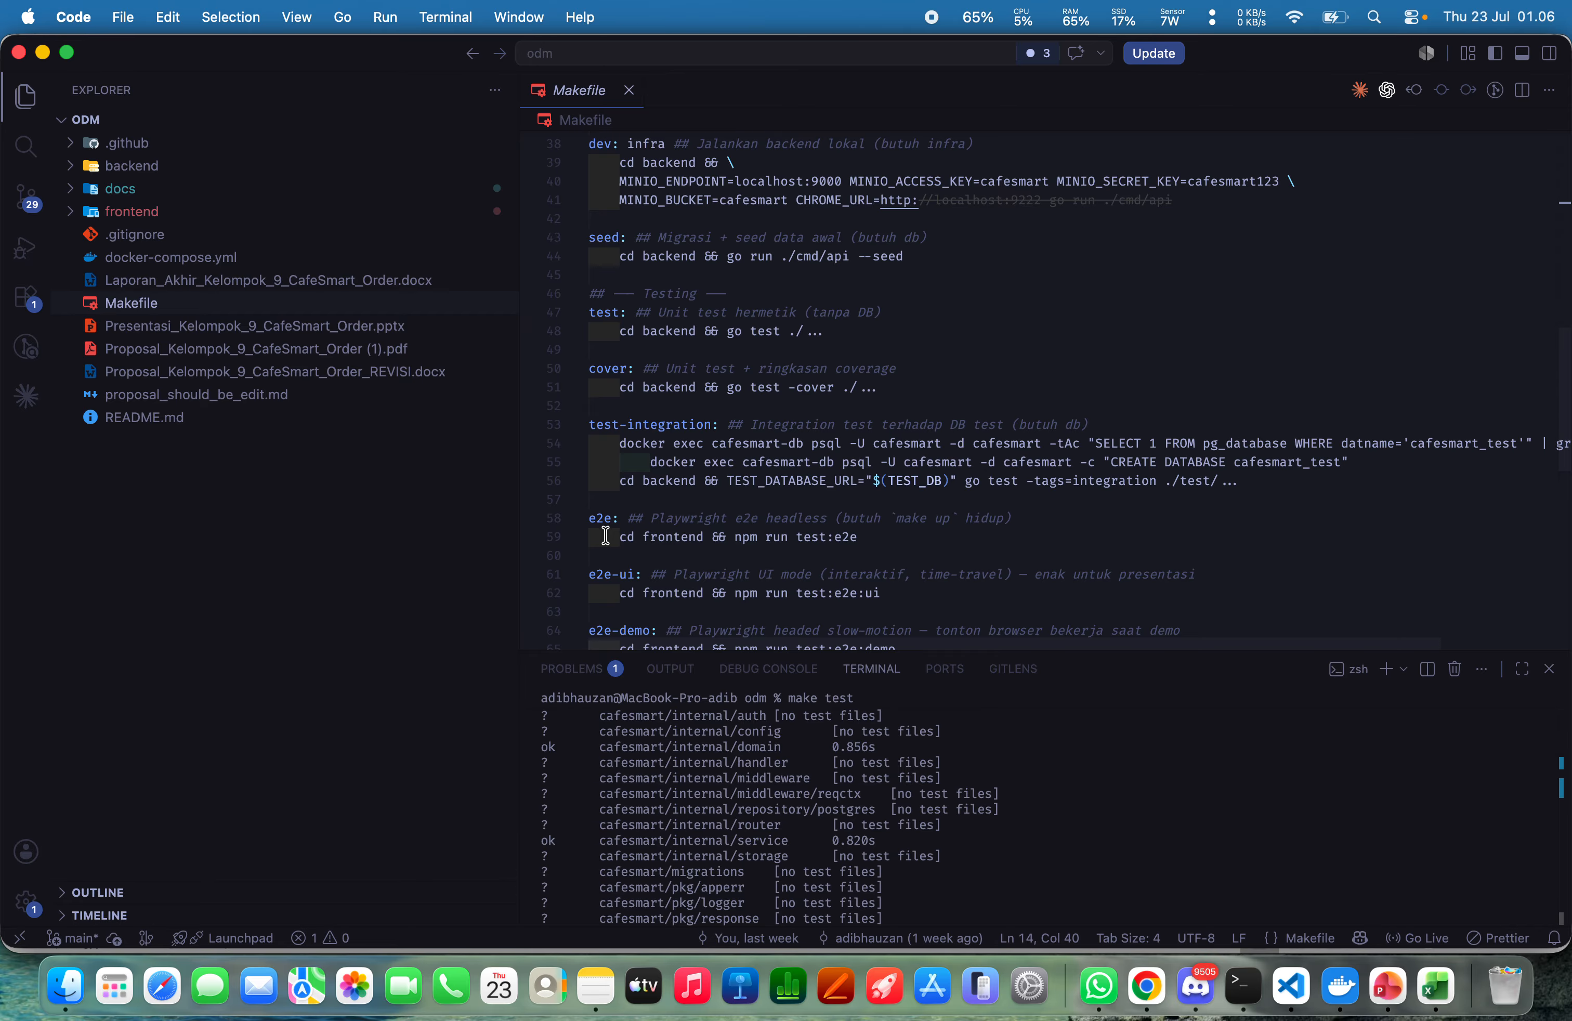
scroll(605, 535, "down", 2)
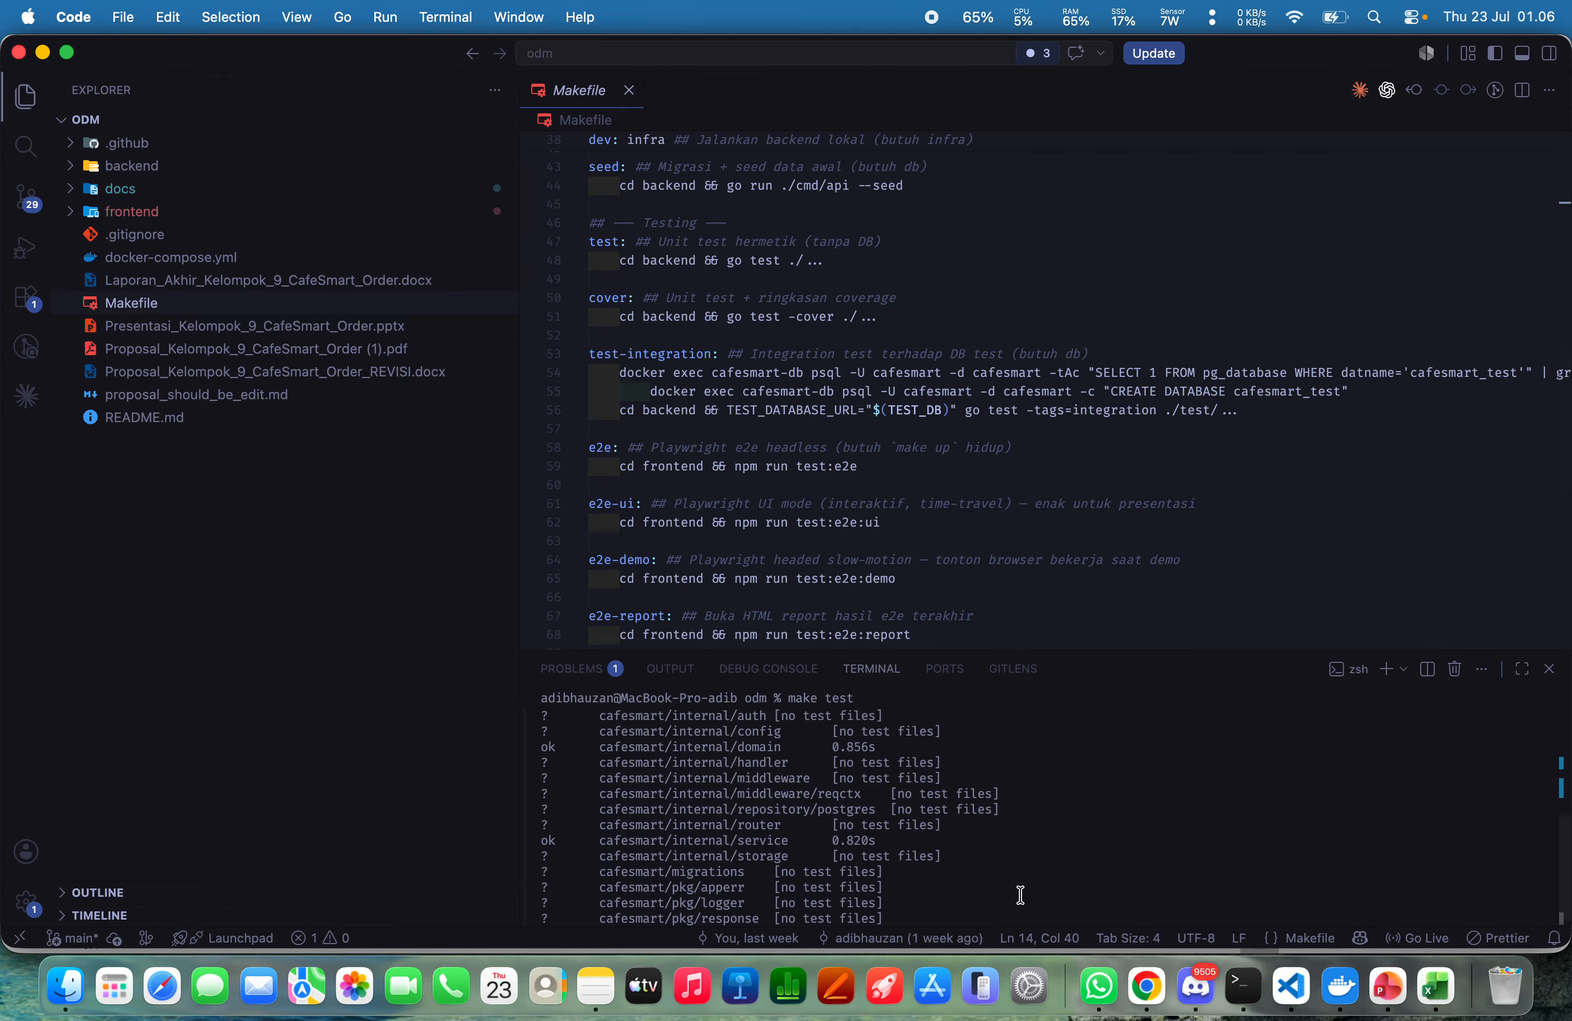
Run make test-integration against the cafesmart_test database, then clear the terminal
type("mak")
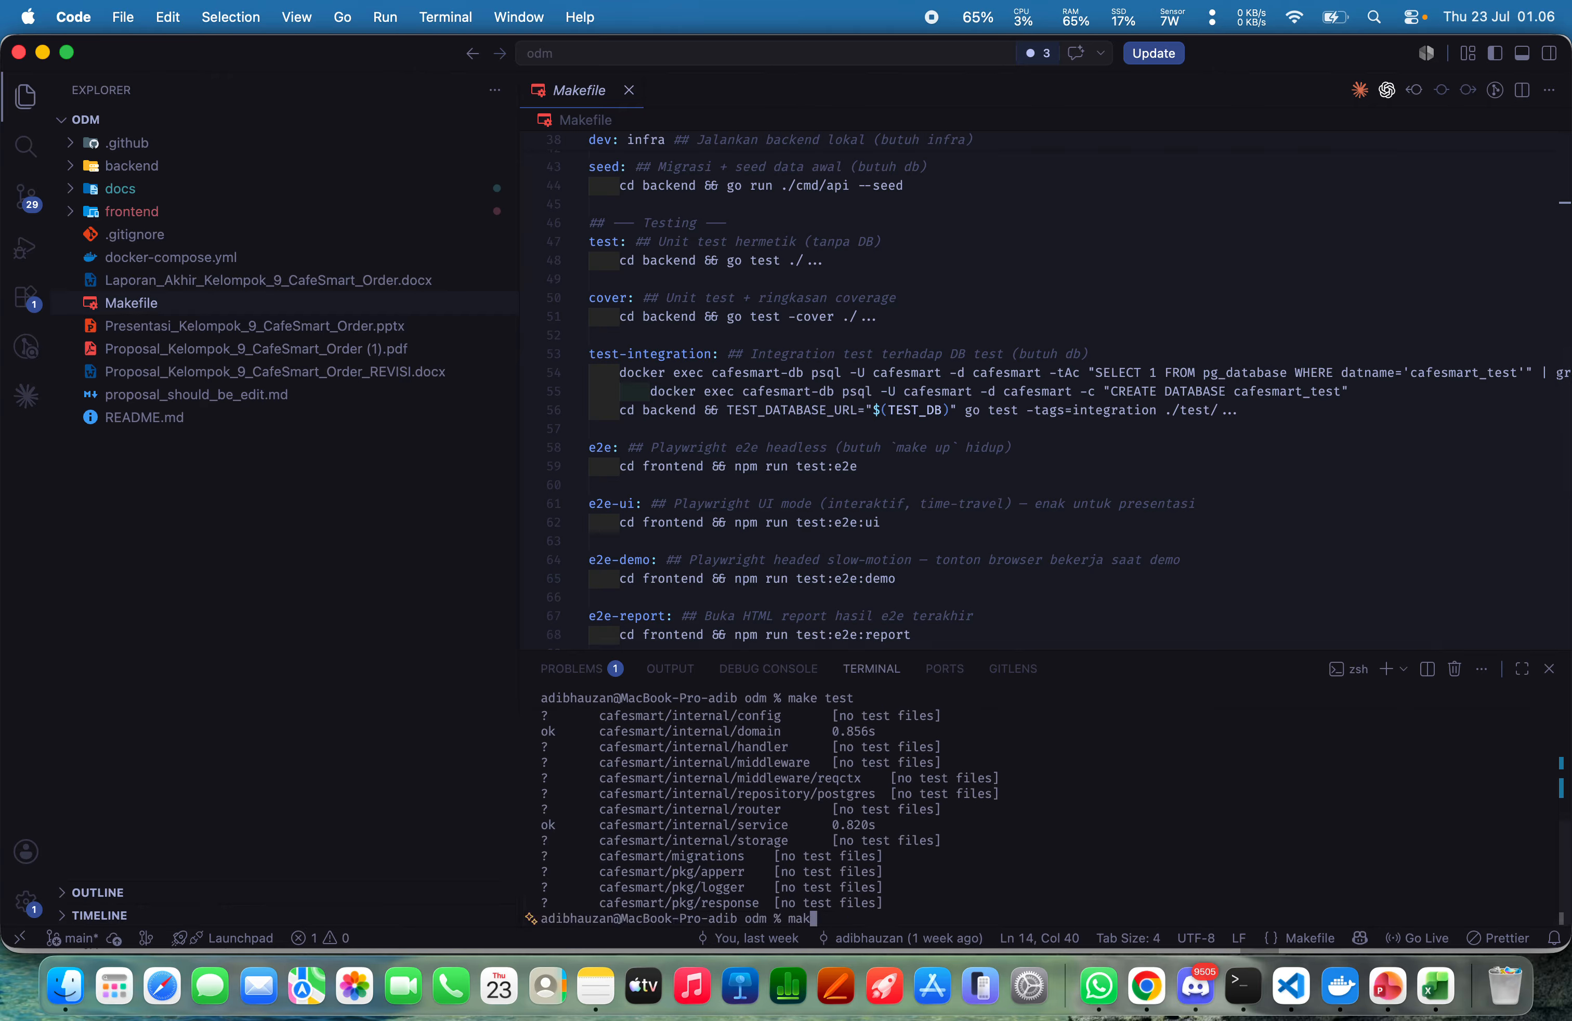
type("e test-integration")
key("Return")
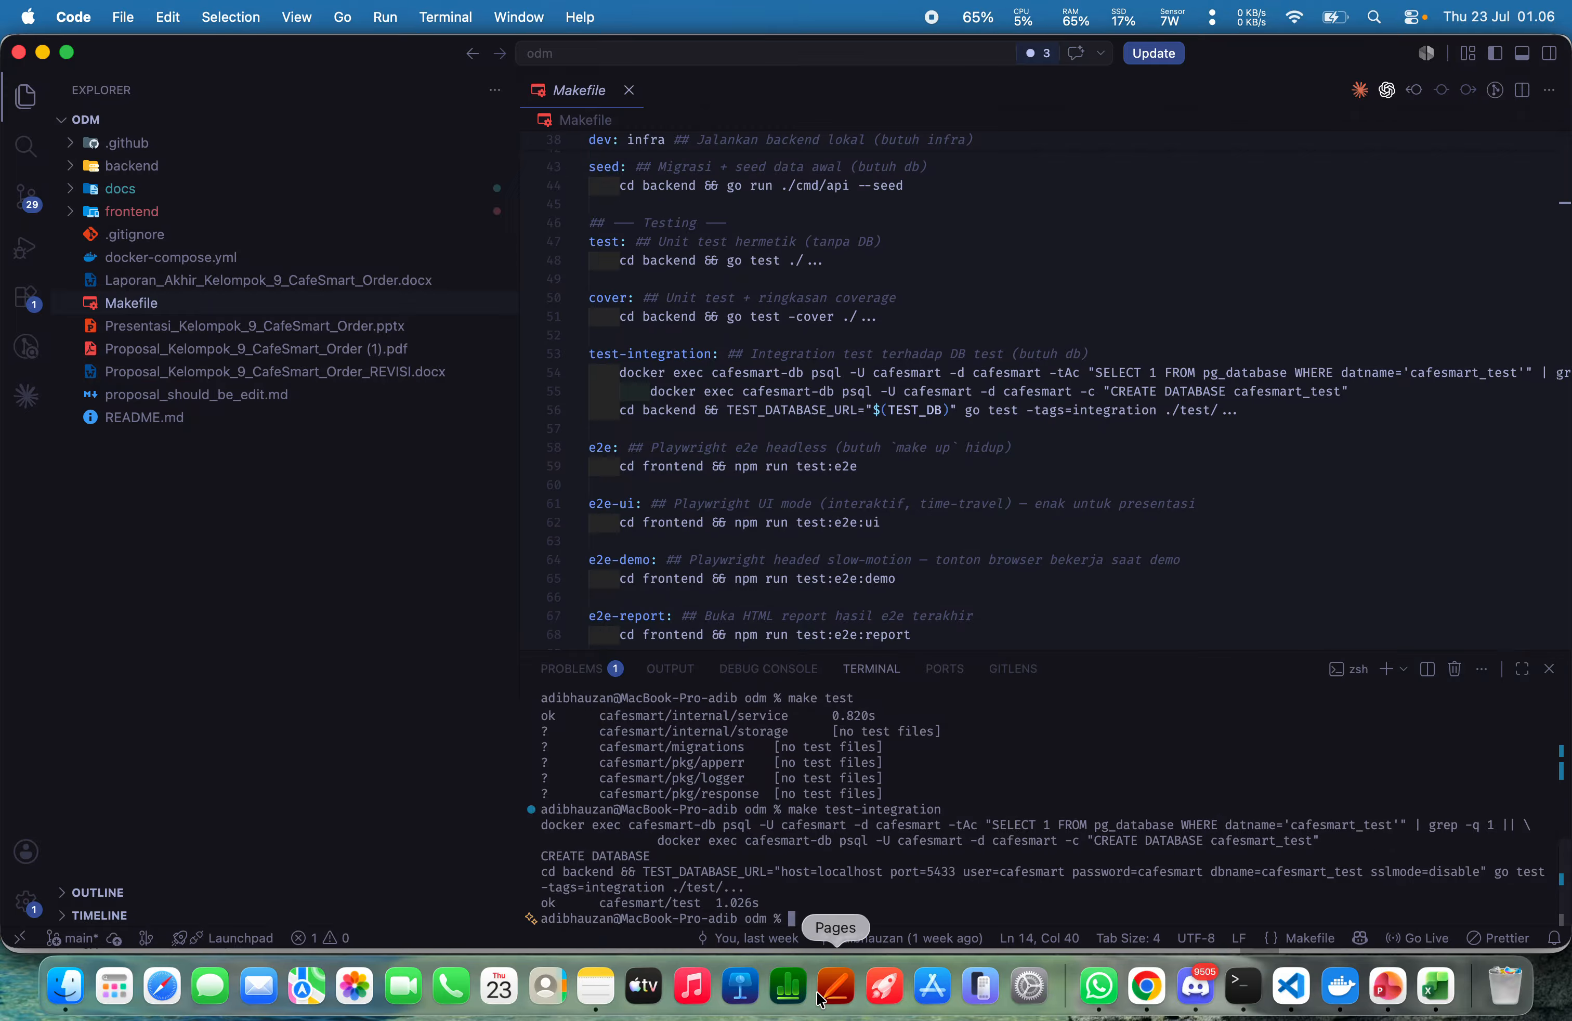
type("clear")
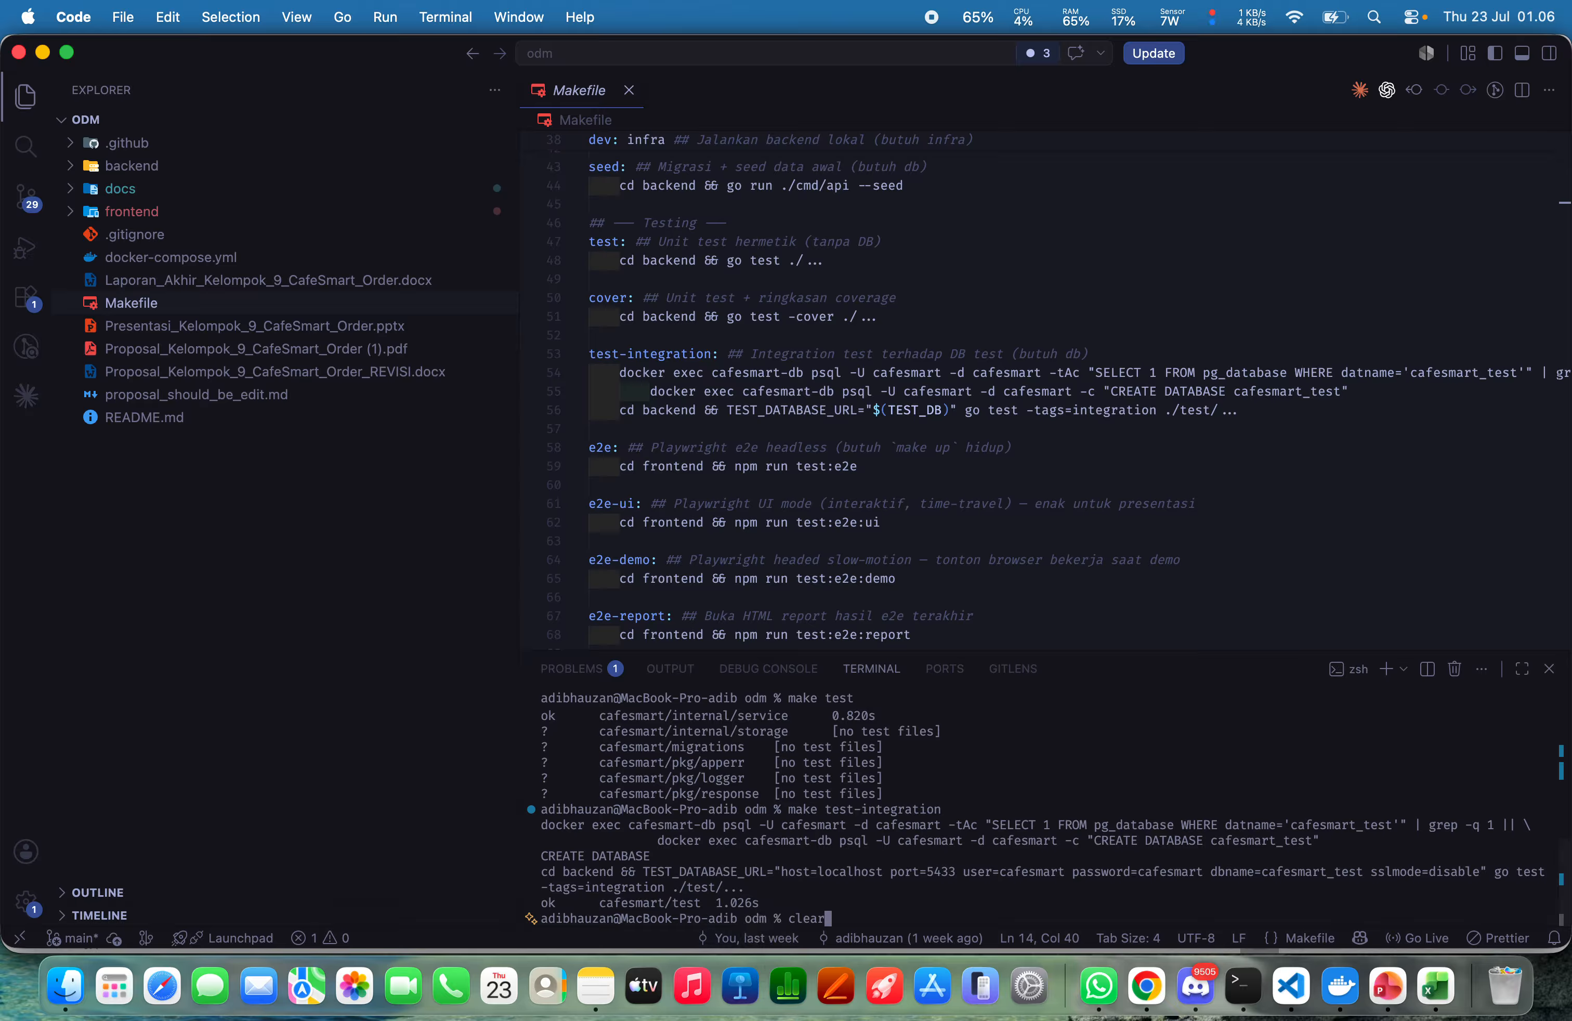
key("Return")
Run make e2e until all 33 Playwright tests pass
scroll(786, 542, "down", 3)
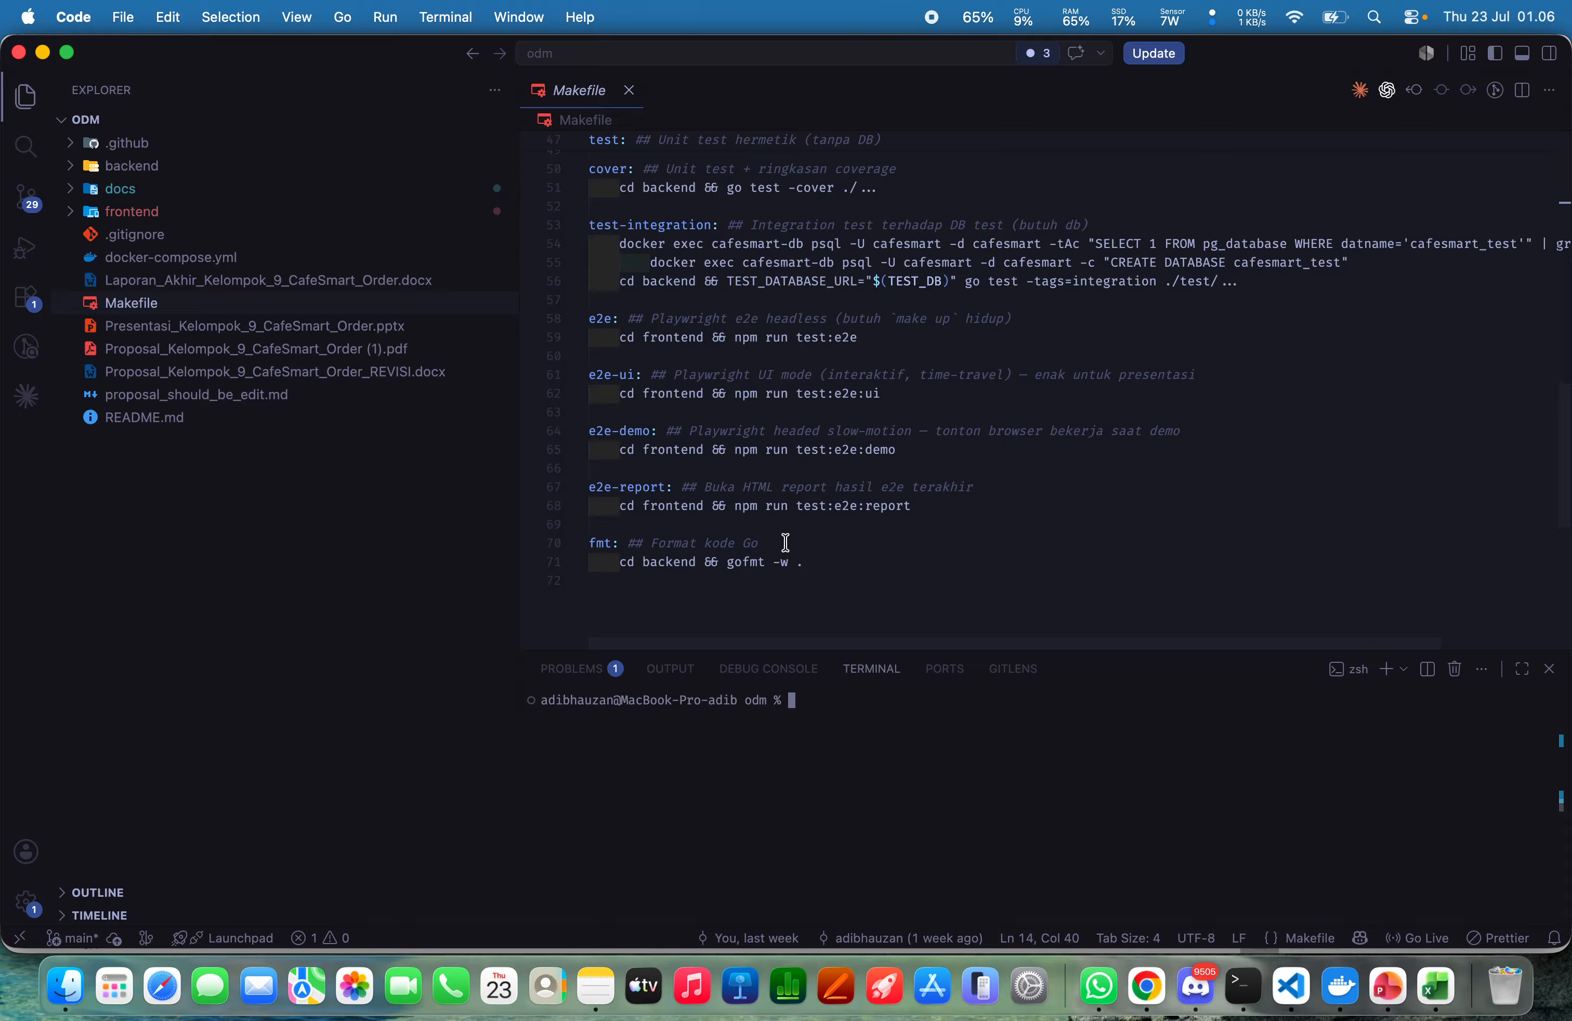
type("make e2e")
key("Return")
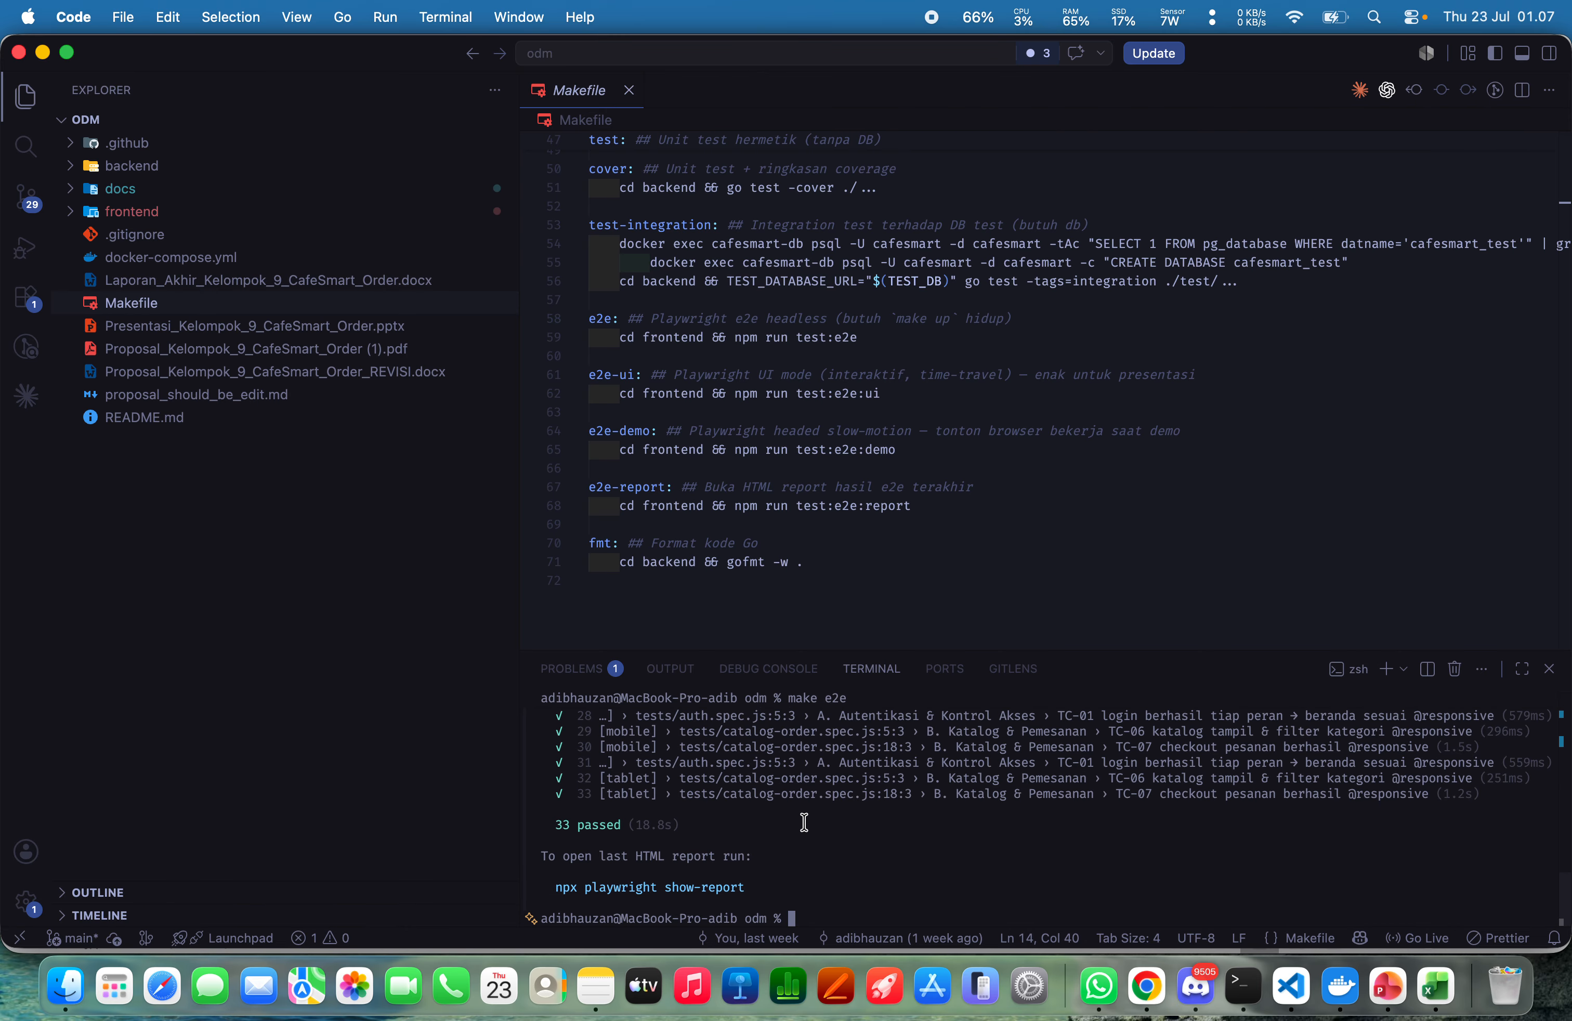
Run make e2e-report to open the HTML test report
type("mak")
type("e e2e-report")
key("Return")
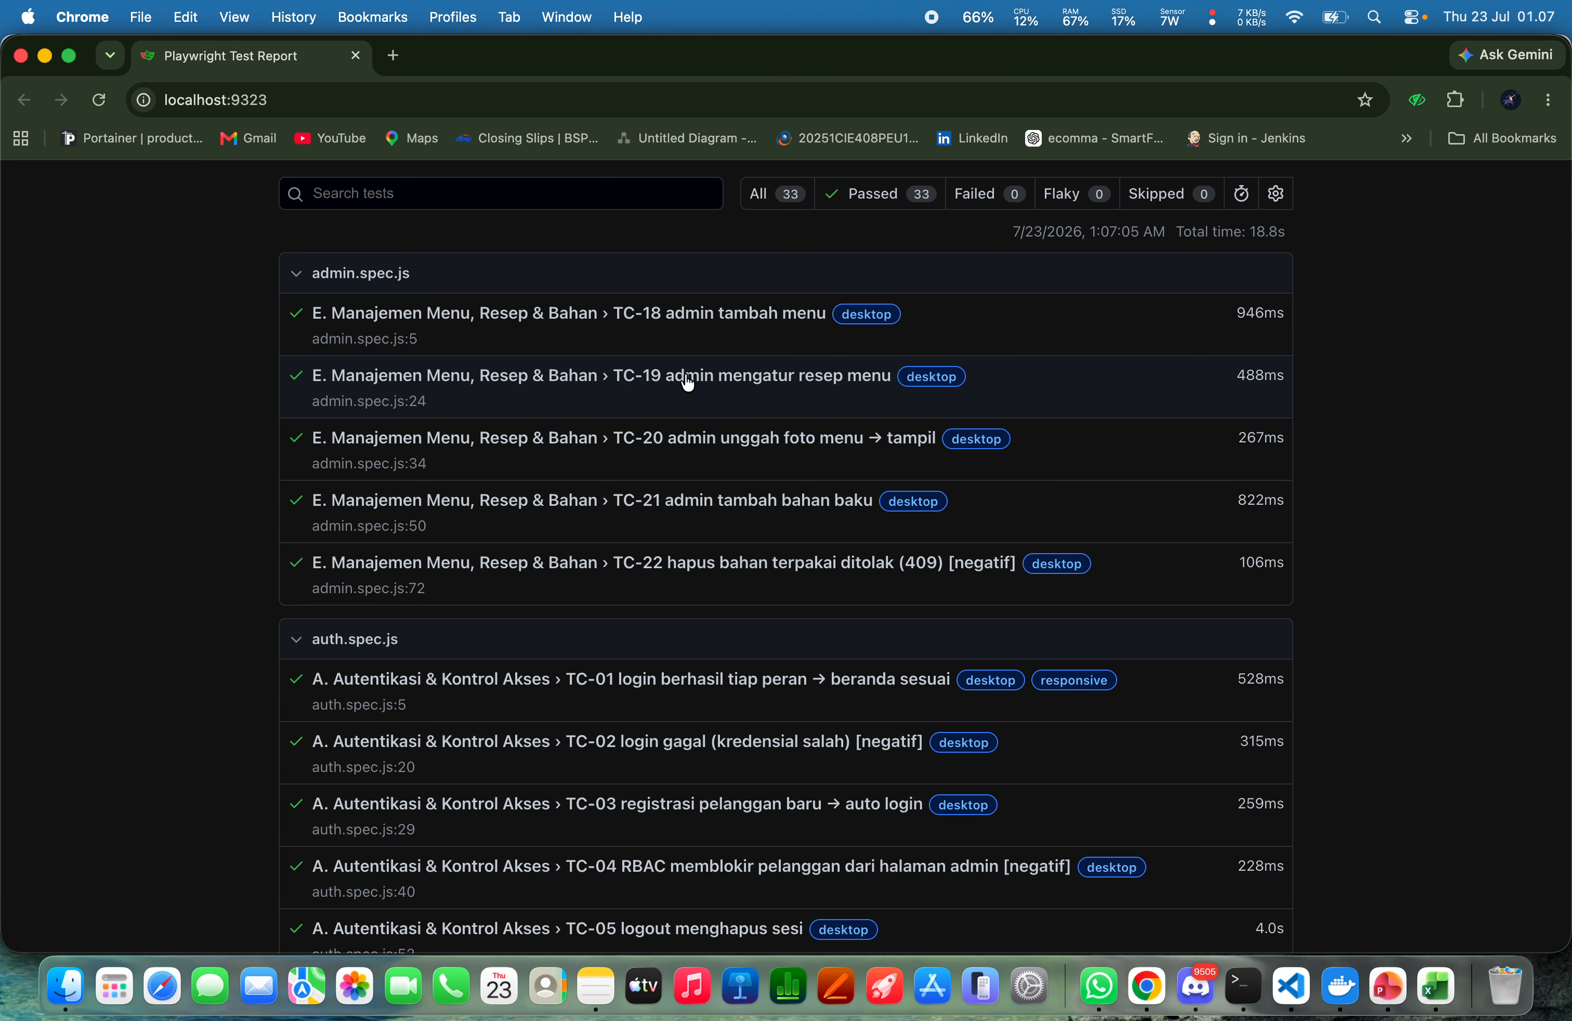
Open the TC-18 admin tambah menu test and expand the second POST login step's code
scroll(511, 428, "down", 1)
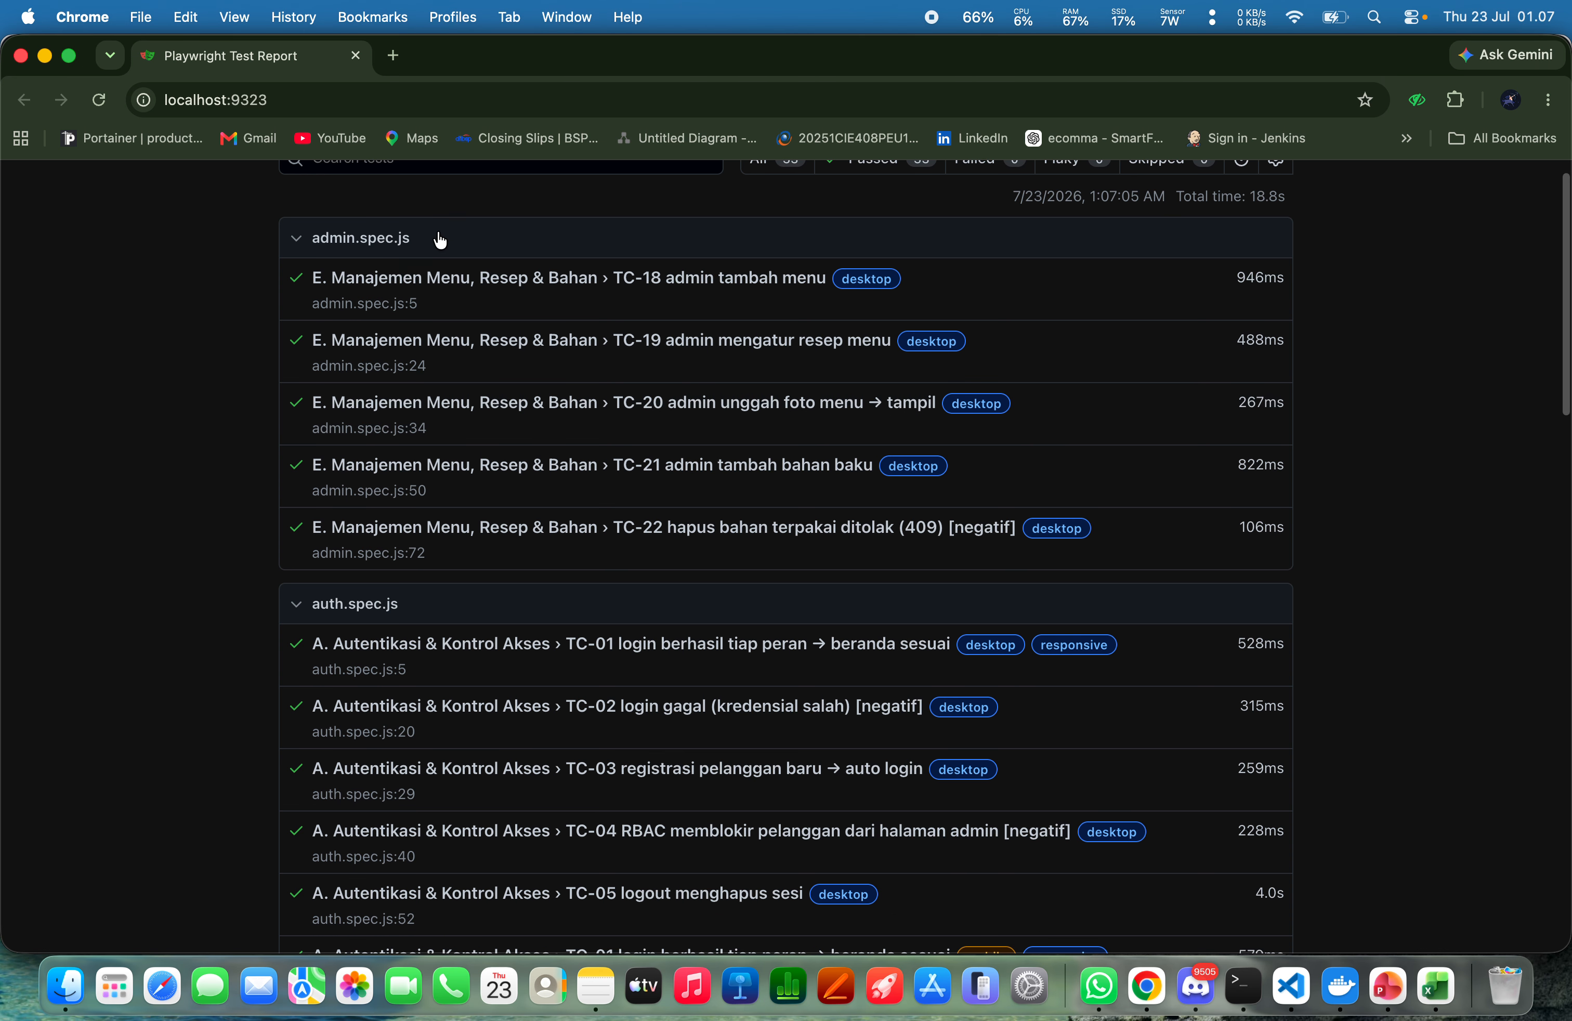
left_click(403, 279)
scroll(397, 464, "down", 5)
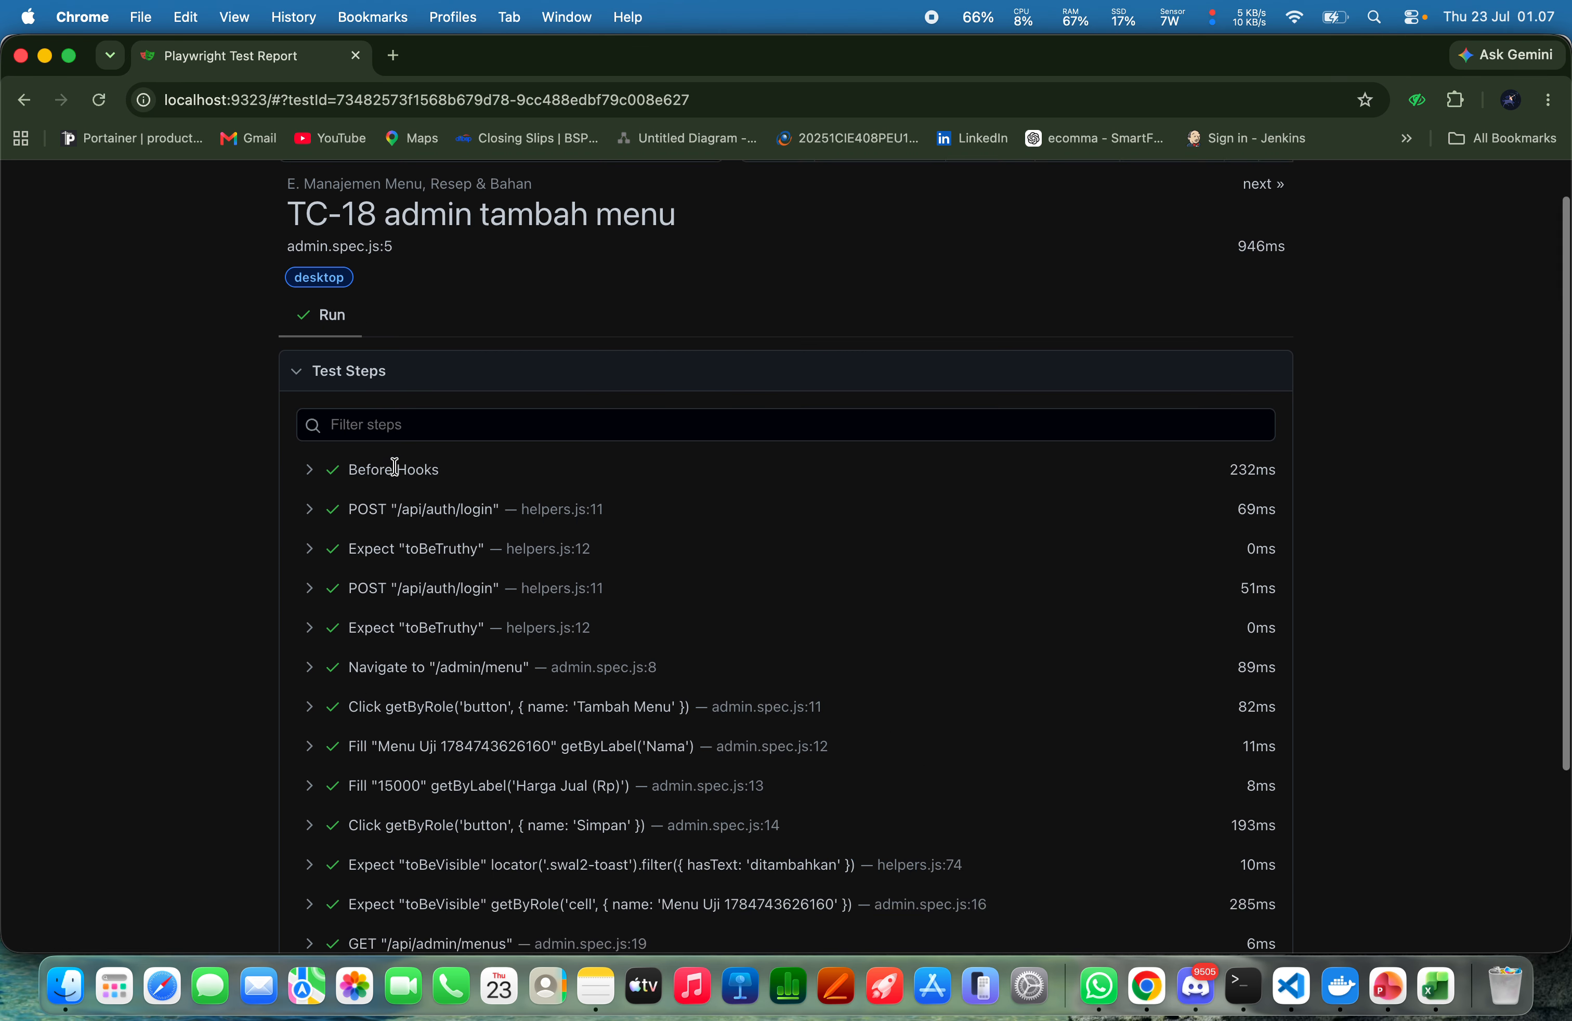
scroll(396, 473, "up", 2)
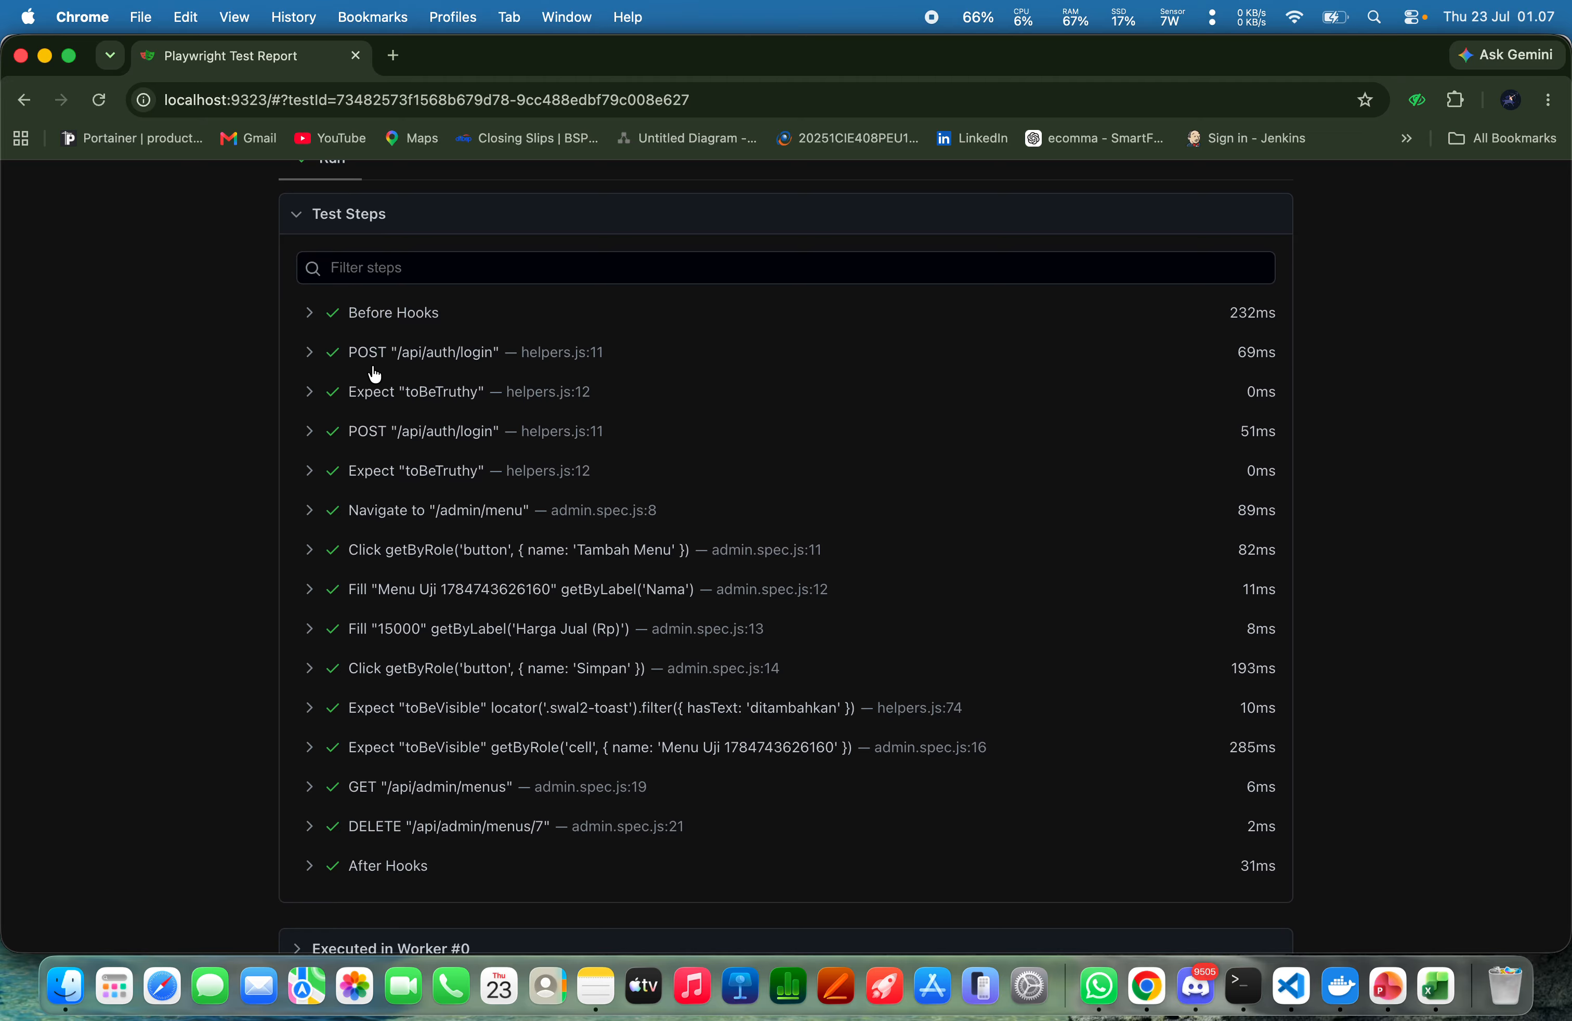
scroll(331, 371, "up", 3)
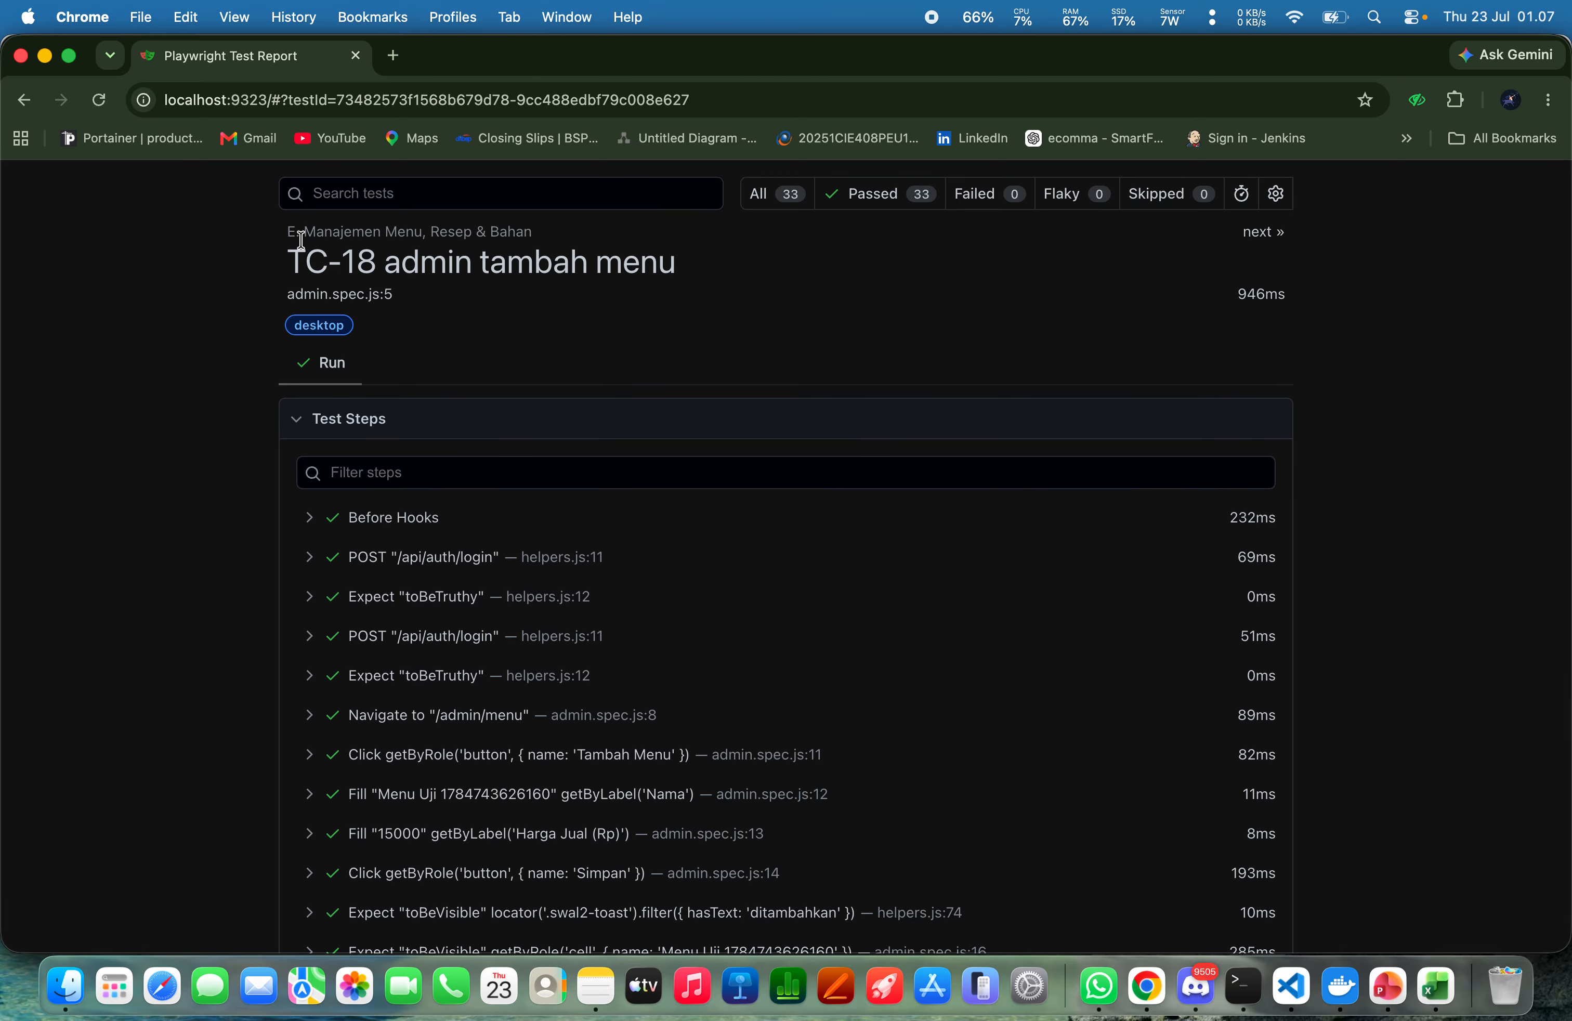
scroll(408, 340, "down", 5)
scroll(398, 339, "up", 1)
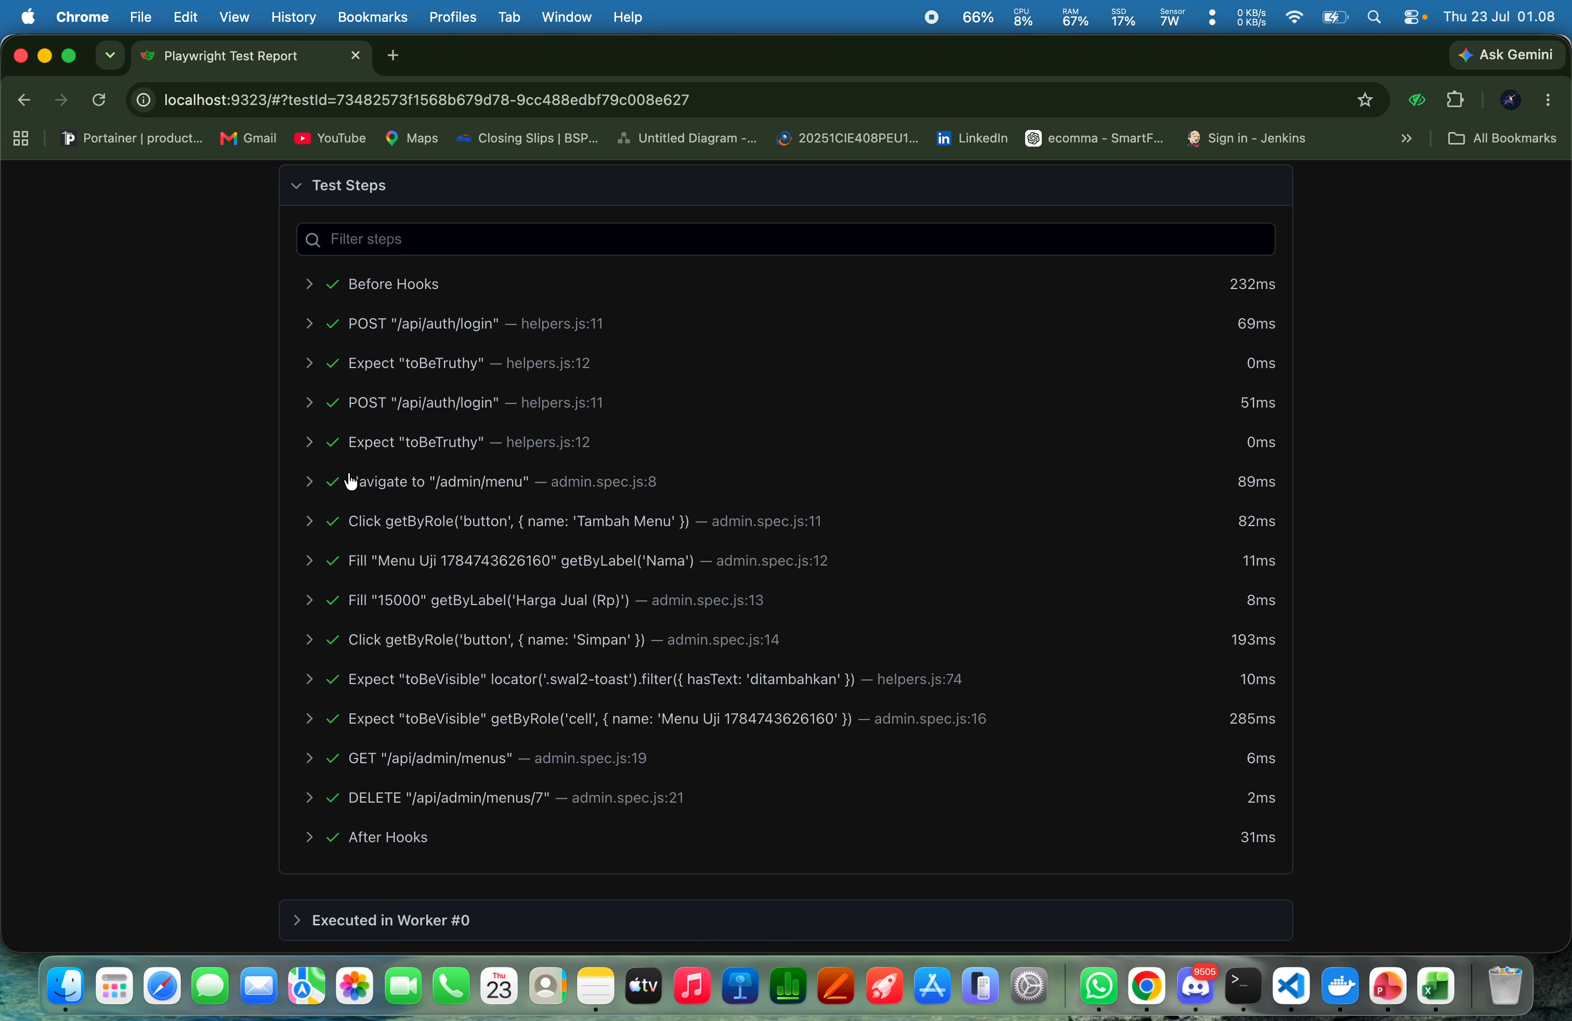
scroll(351, 481, "down", 1)
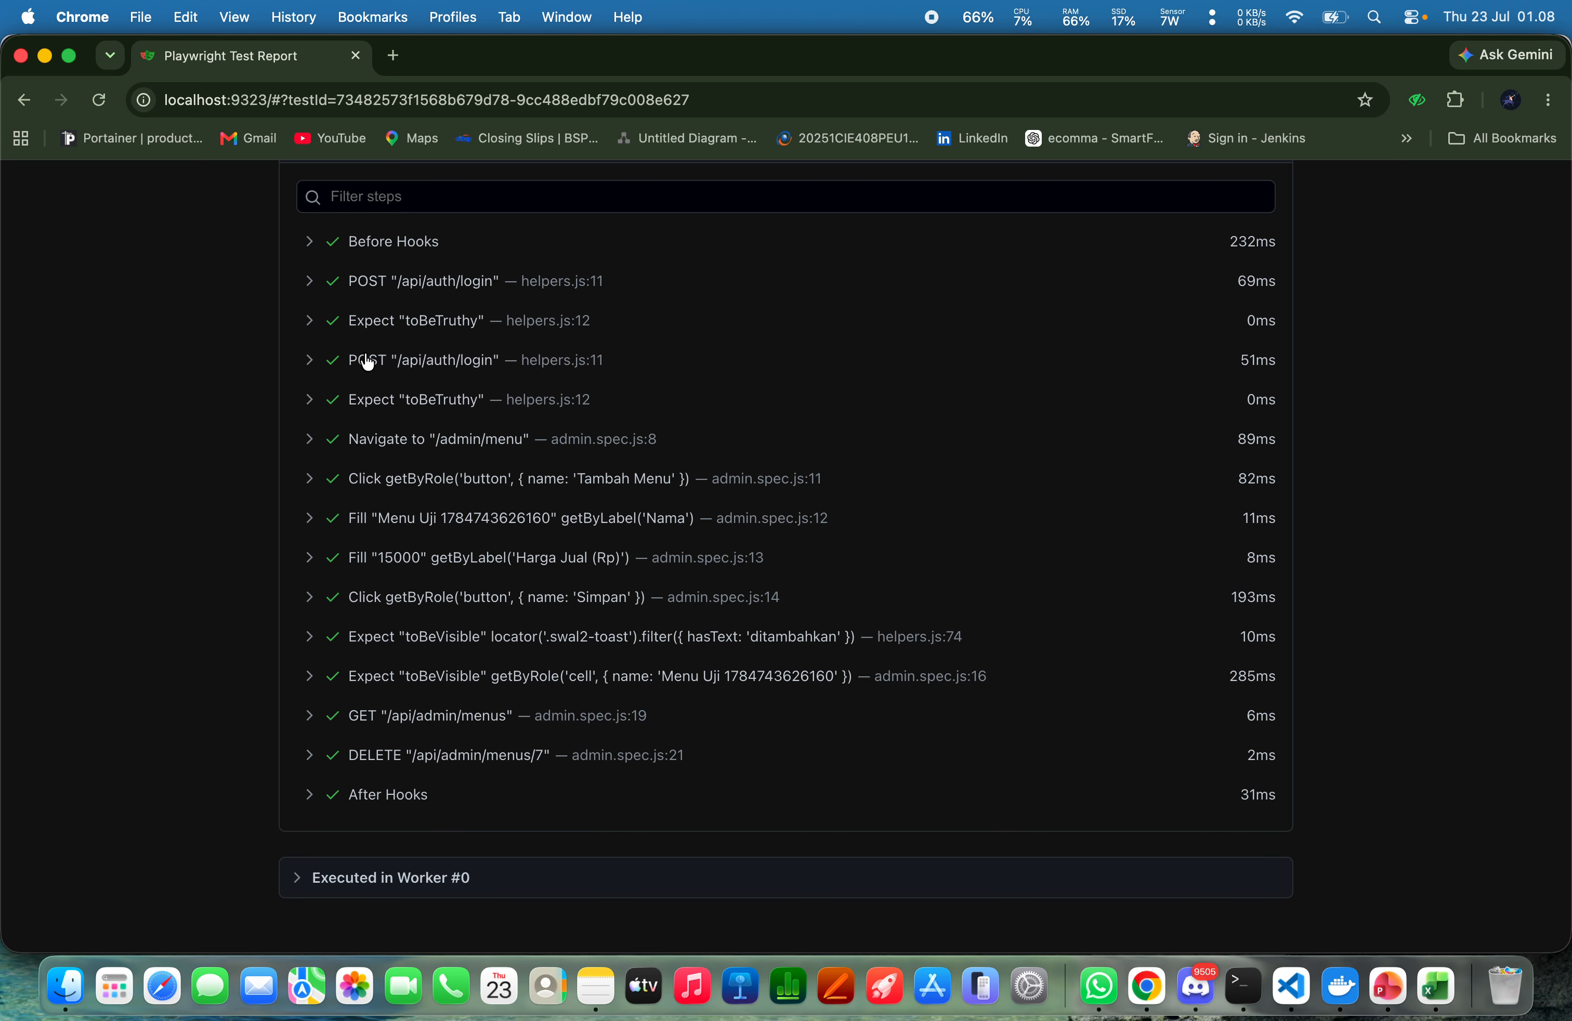
left_click(314, 362)
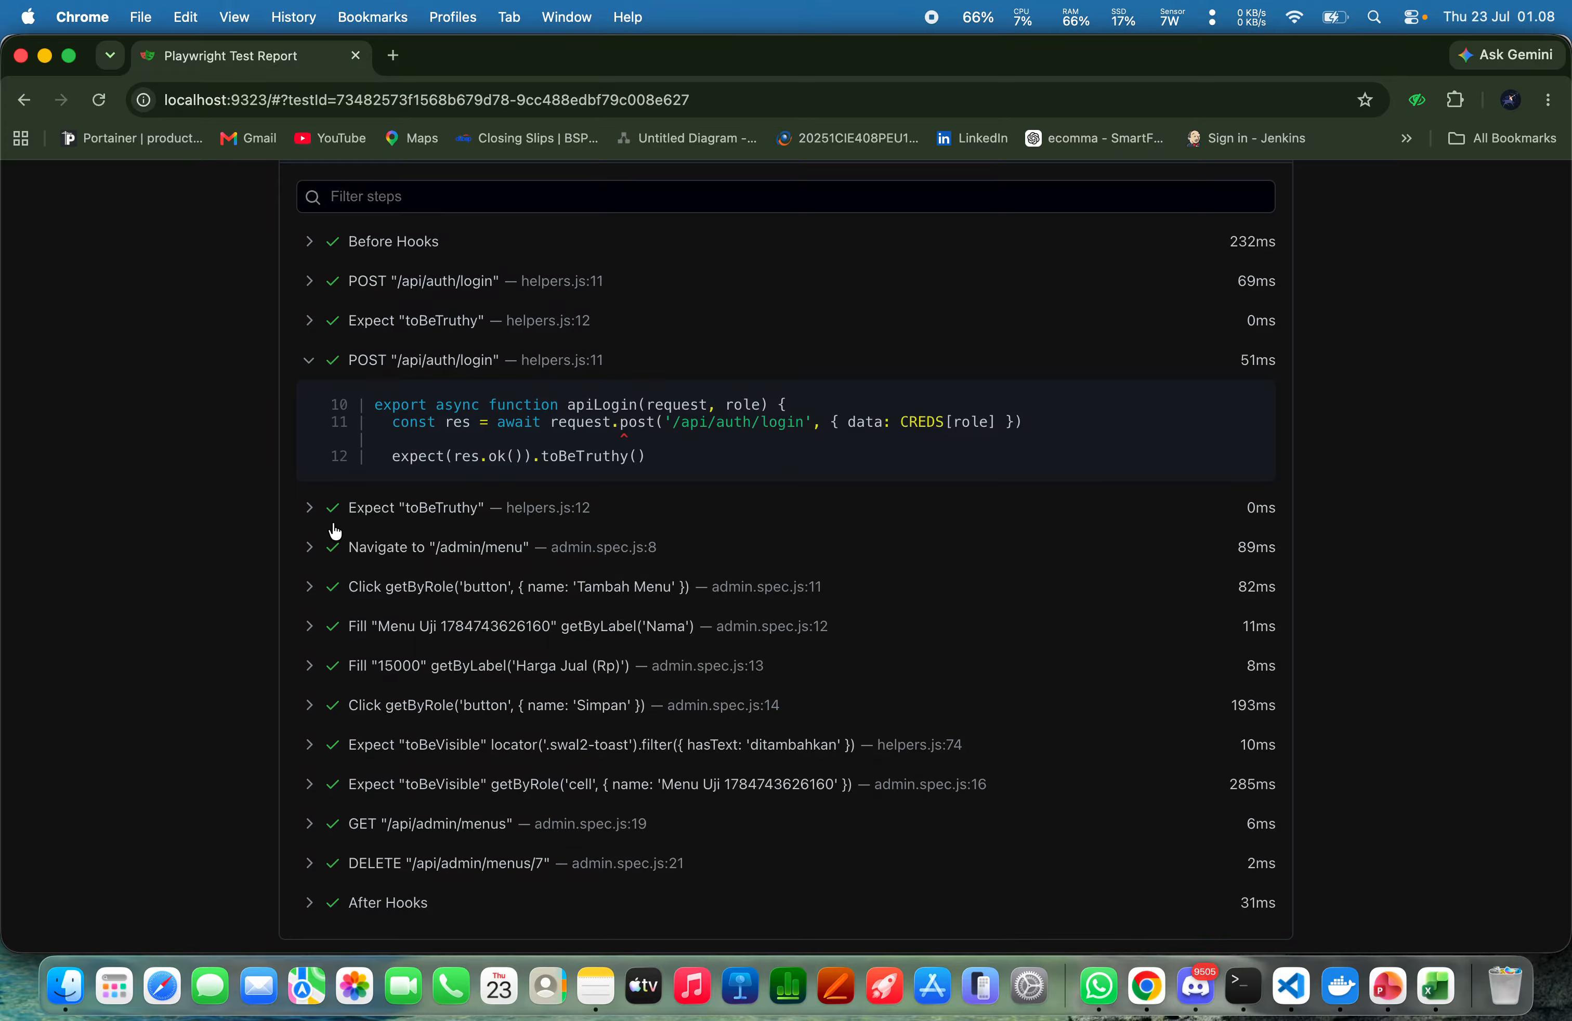
scroll(354, 551, "down", 3)
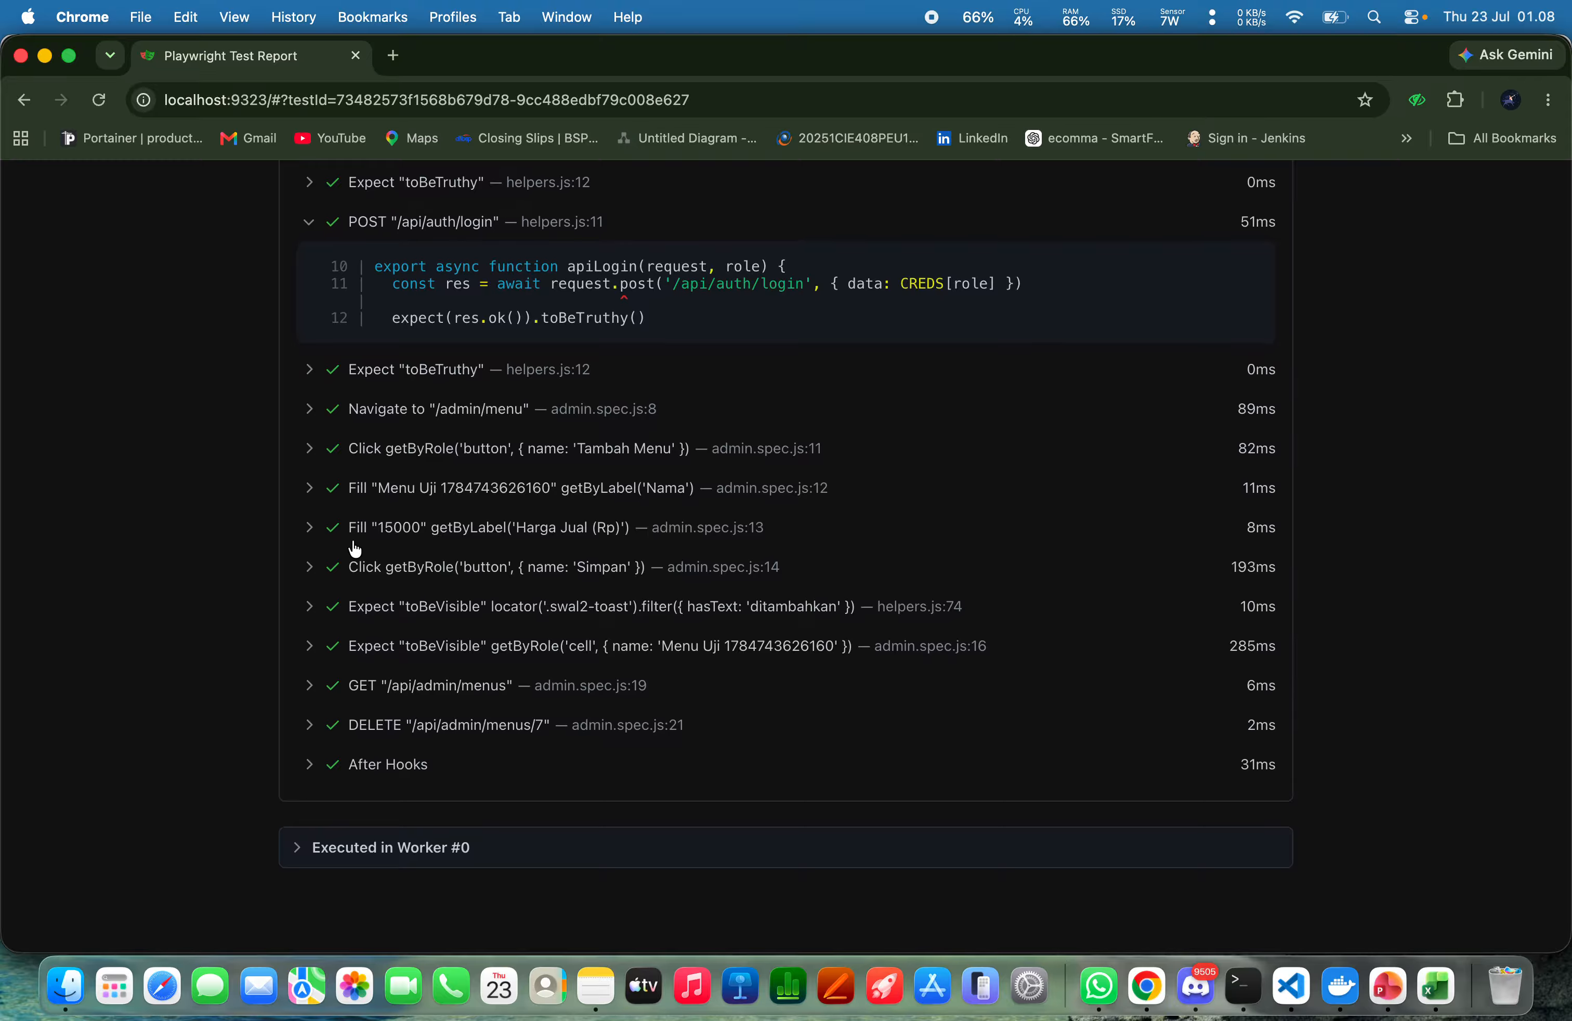
scroll(352, 545, "up", 10)
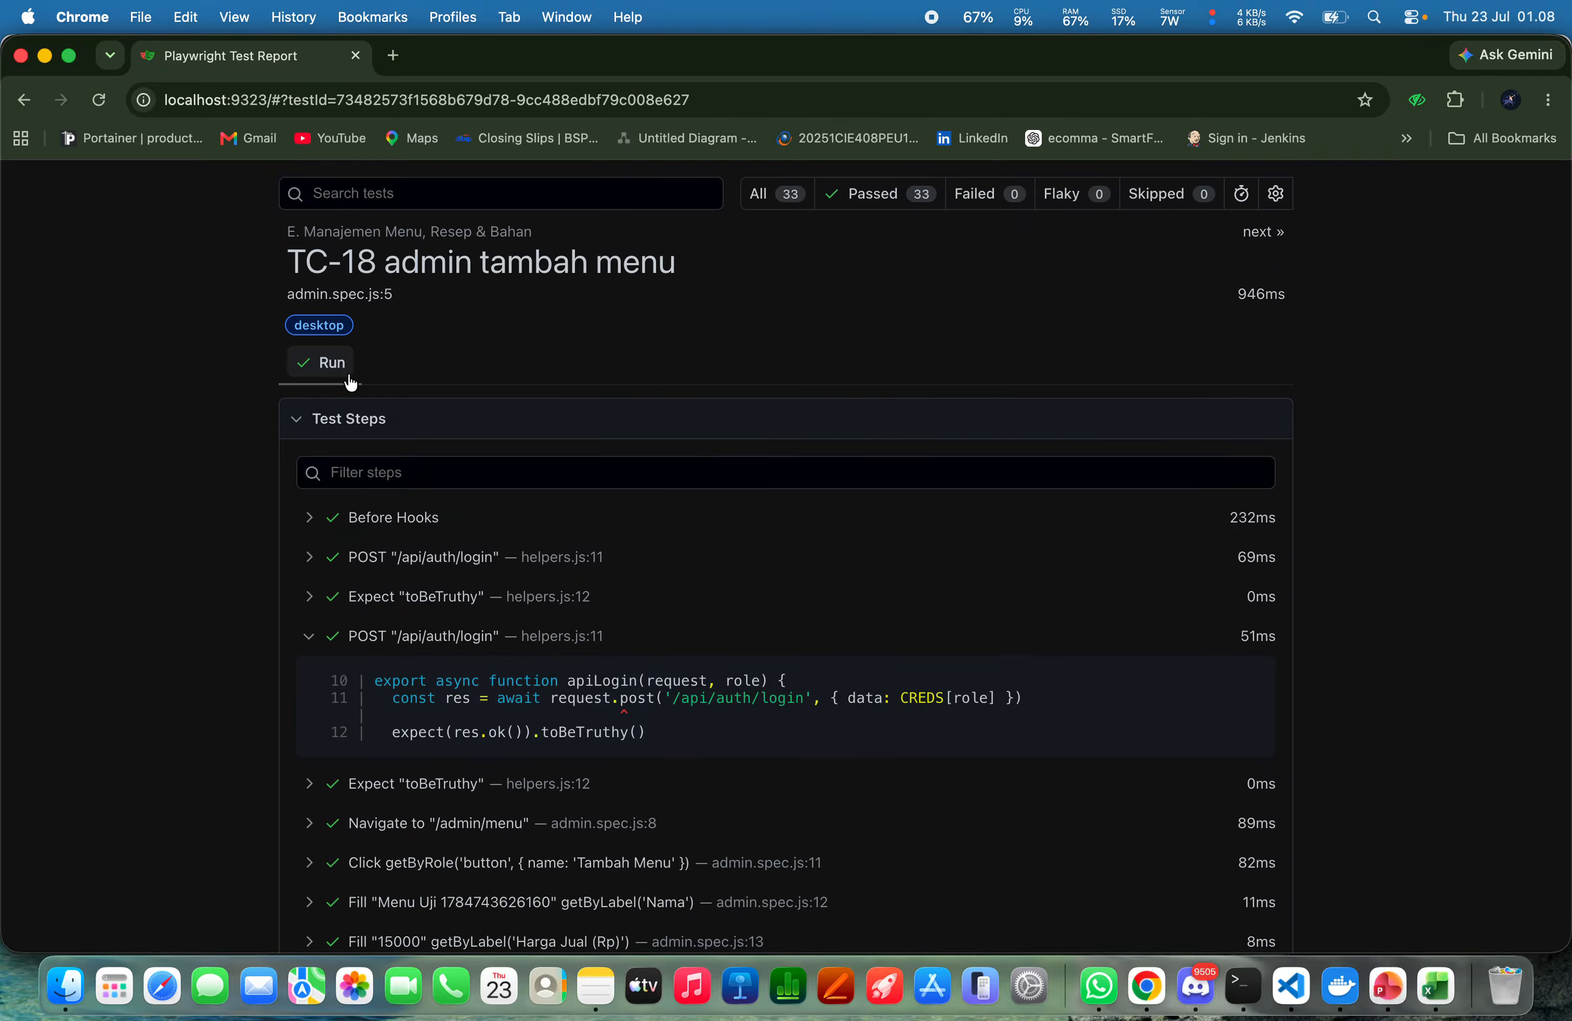
Go back to the results list and scroll to the TC-01 desktop login test
left_click(21, 100)
scroll(345, 381, "down", 5)
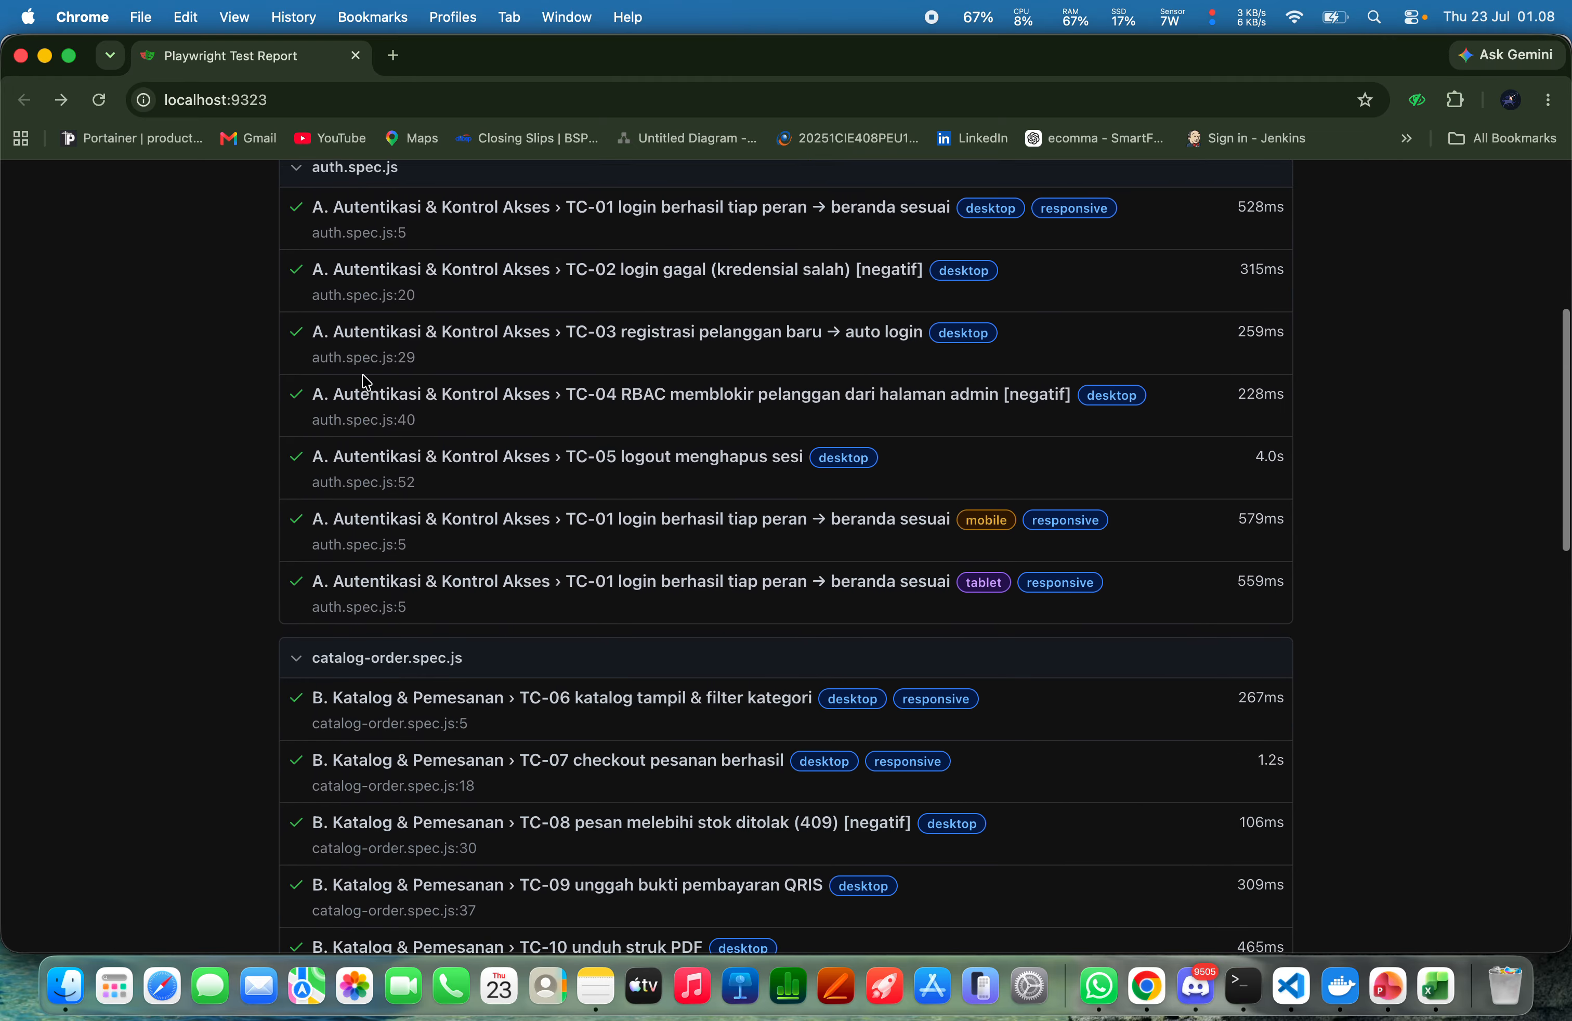
scroll(367, 383, "down", 1)
scroll(434, 383, "down", 4)
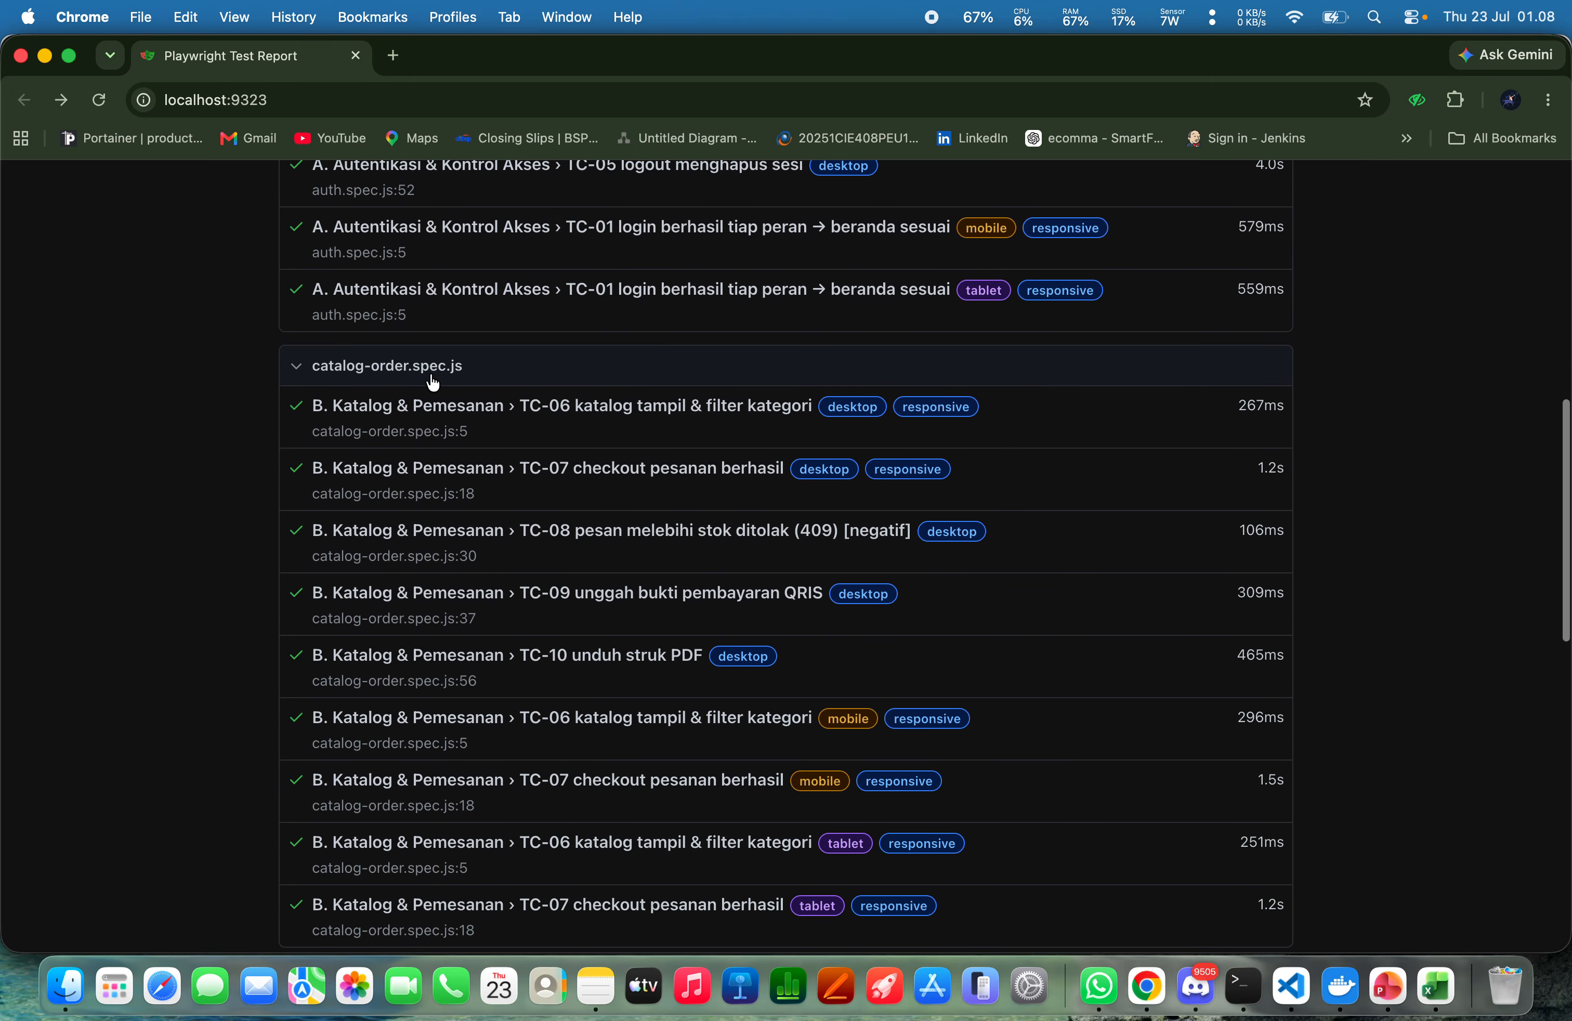
scroll(759, 497, "up", 7)
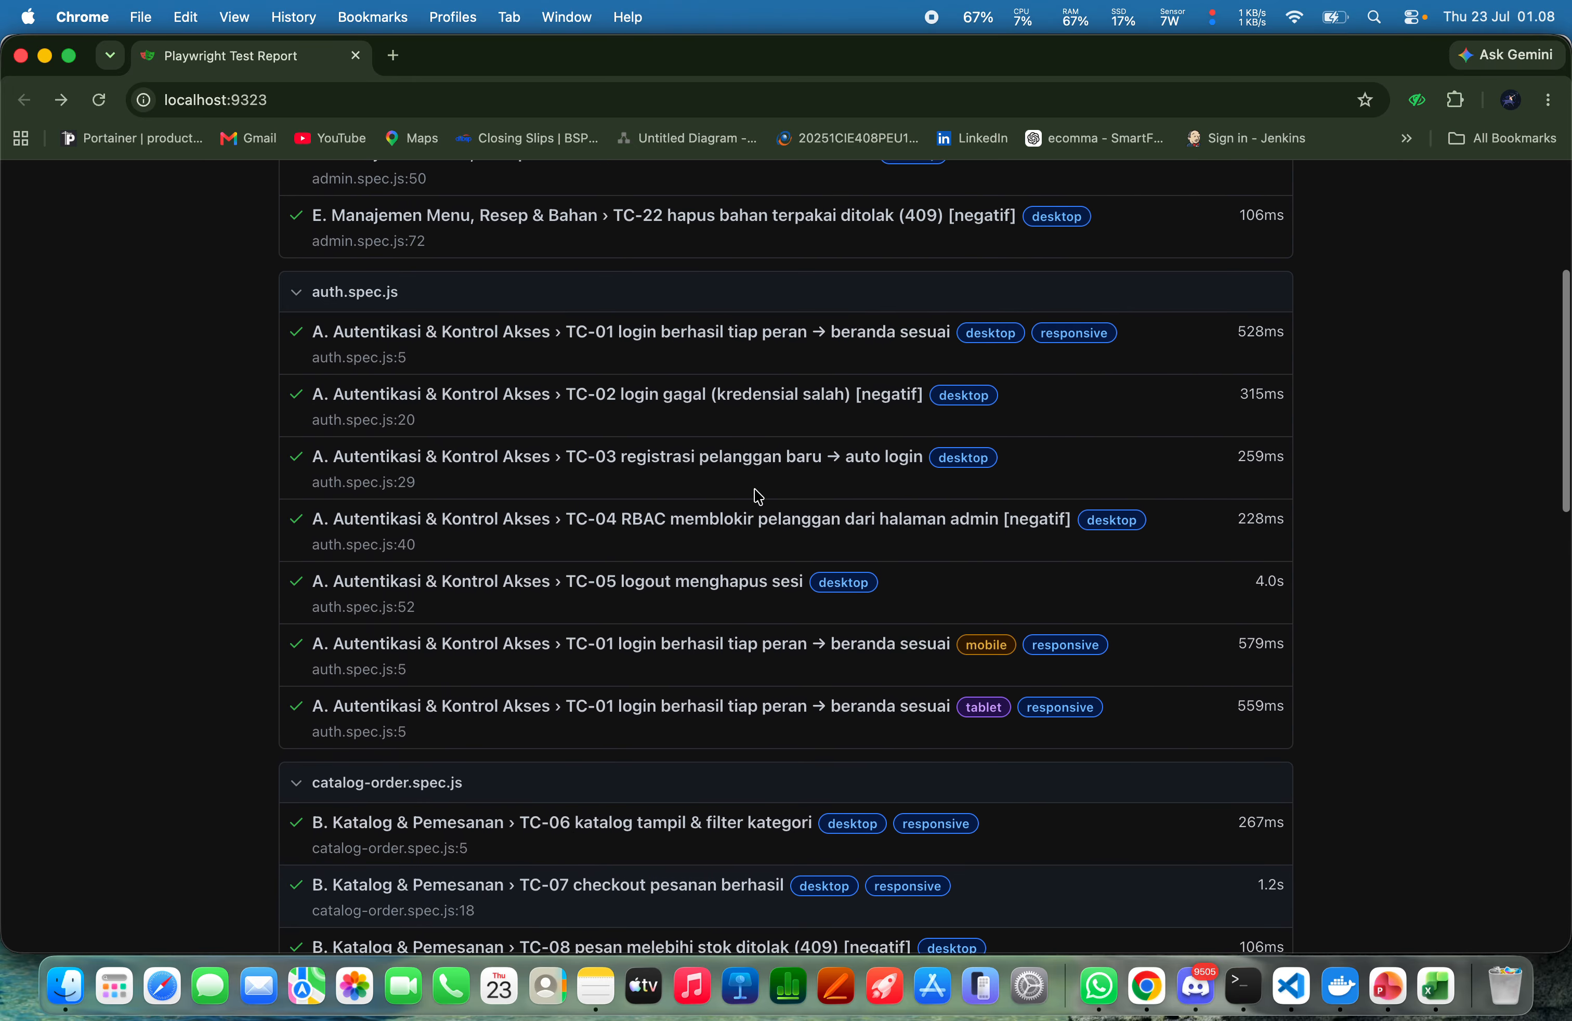
scroll(759, 496, "down", 5)
scroll(759, 497, "down", 13)
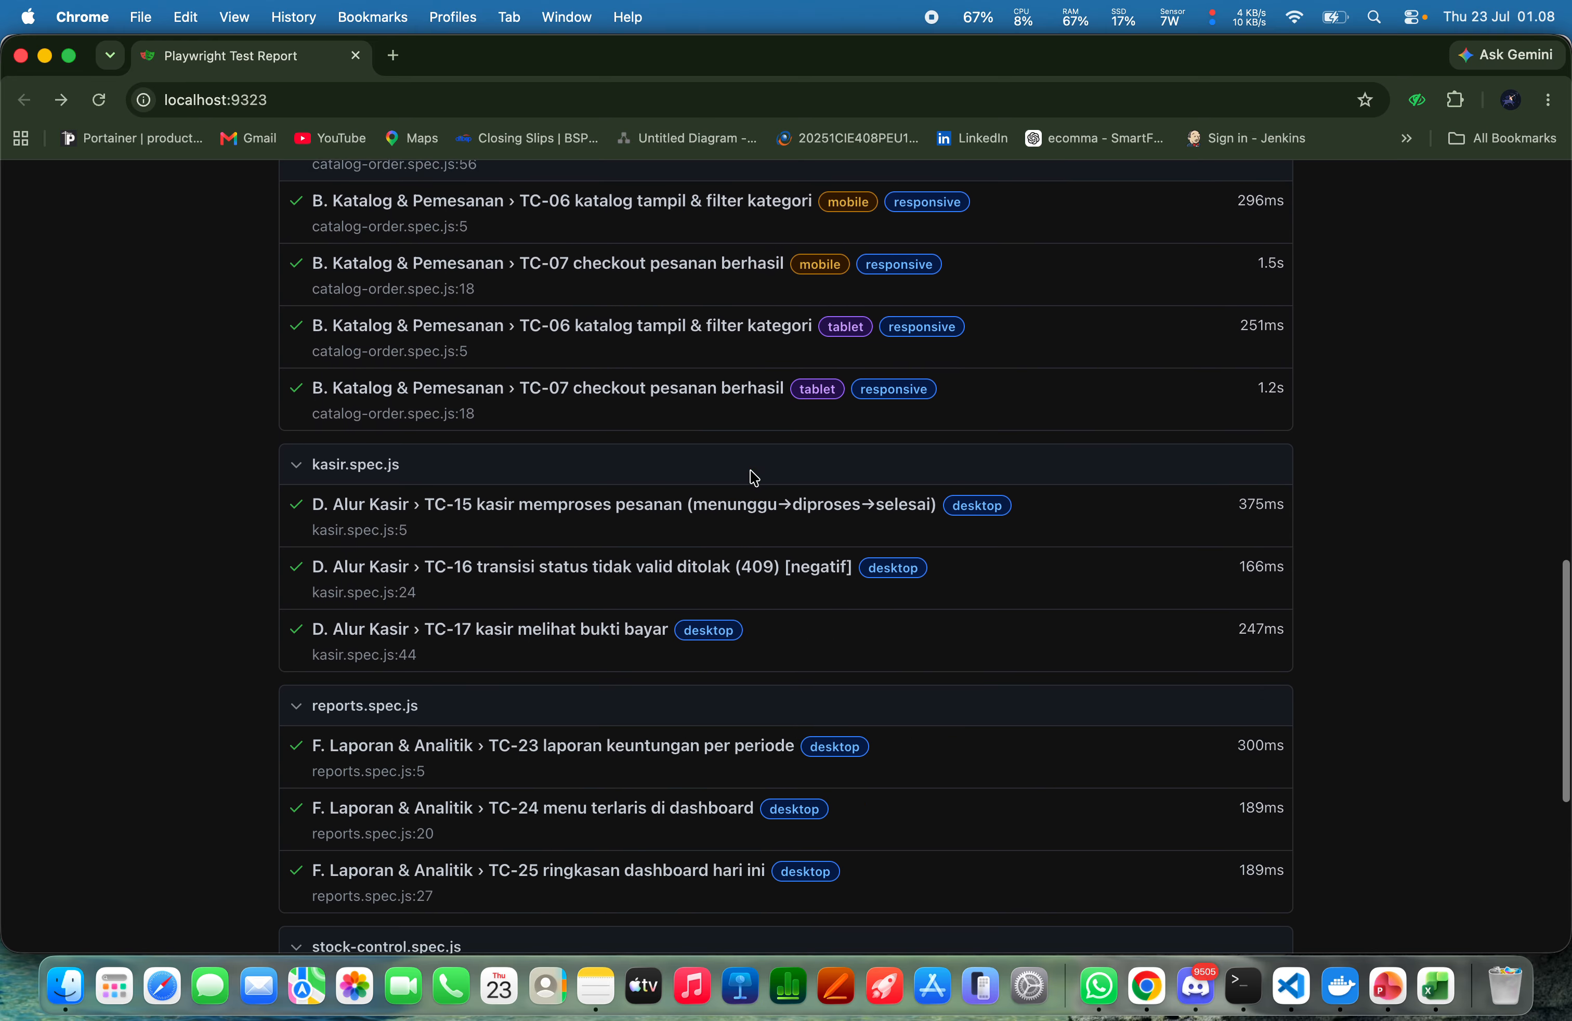
scroll(754, 479, "down", 4)
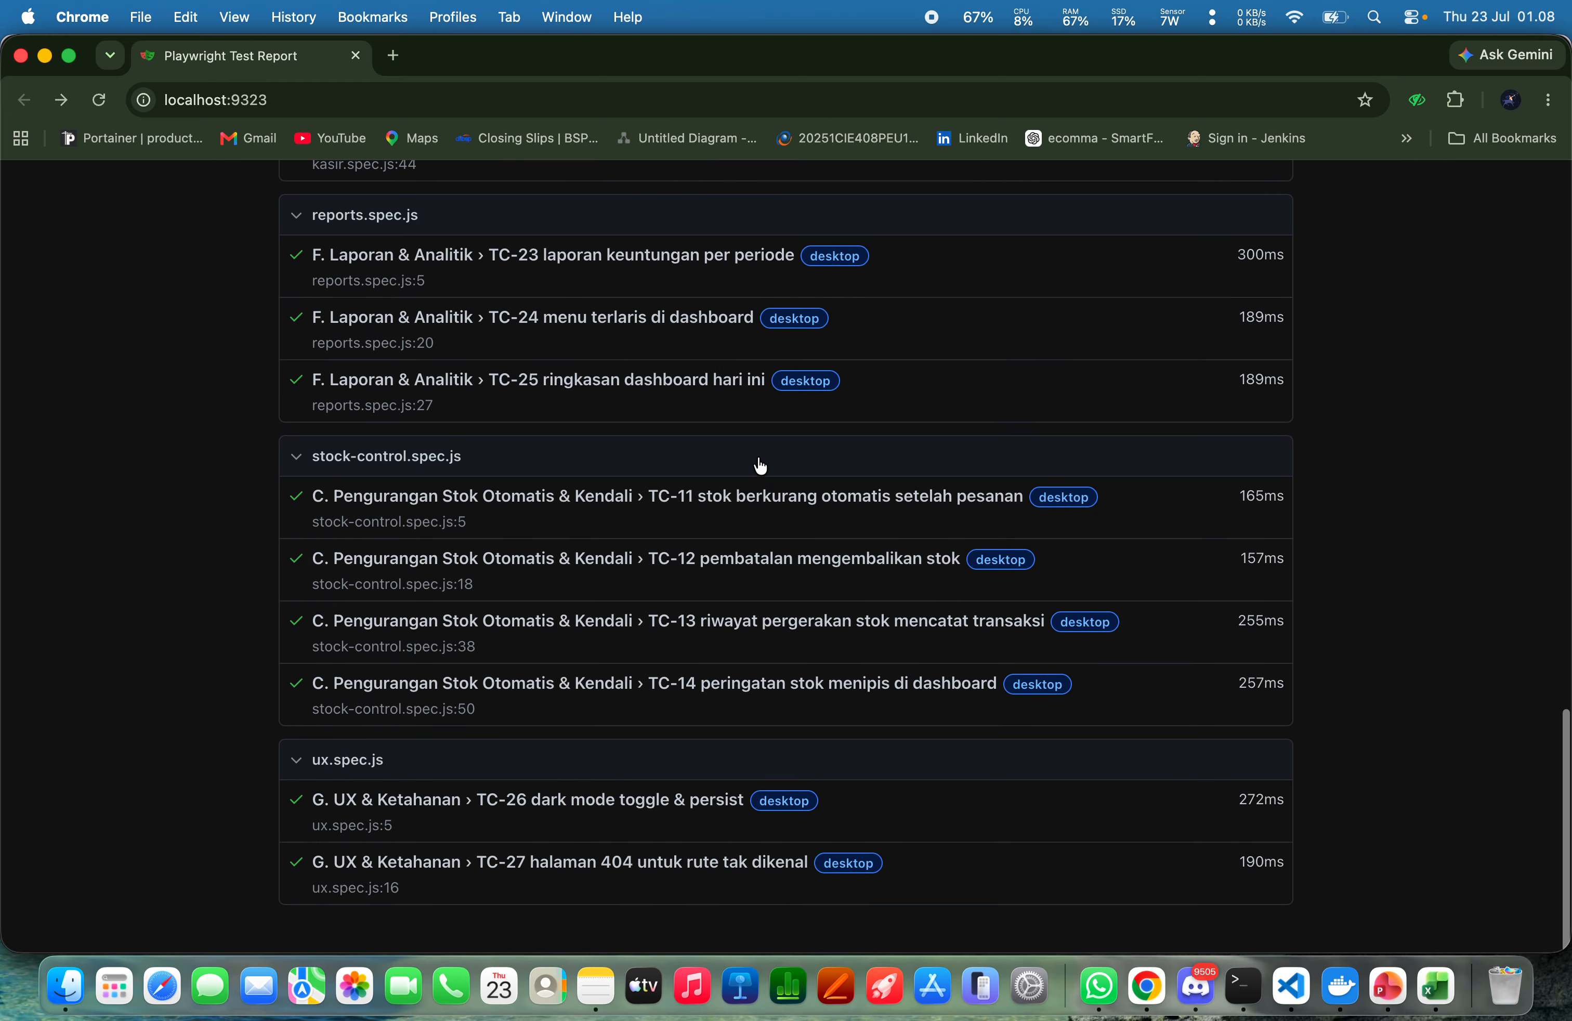
scroll(759, 467, "up", 8)
scroll(759, 464, "up", 19)
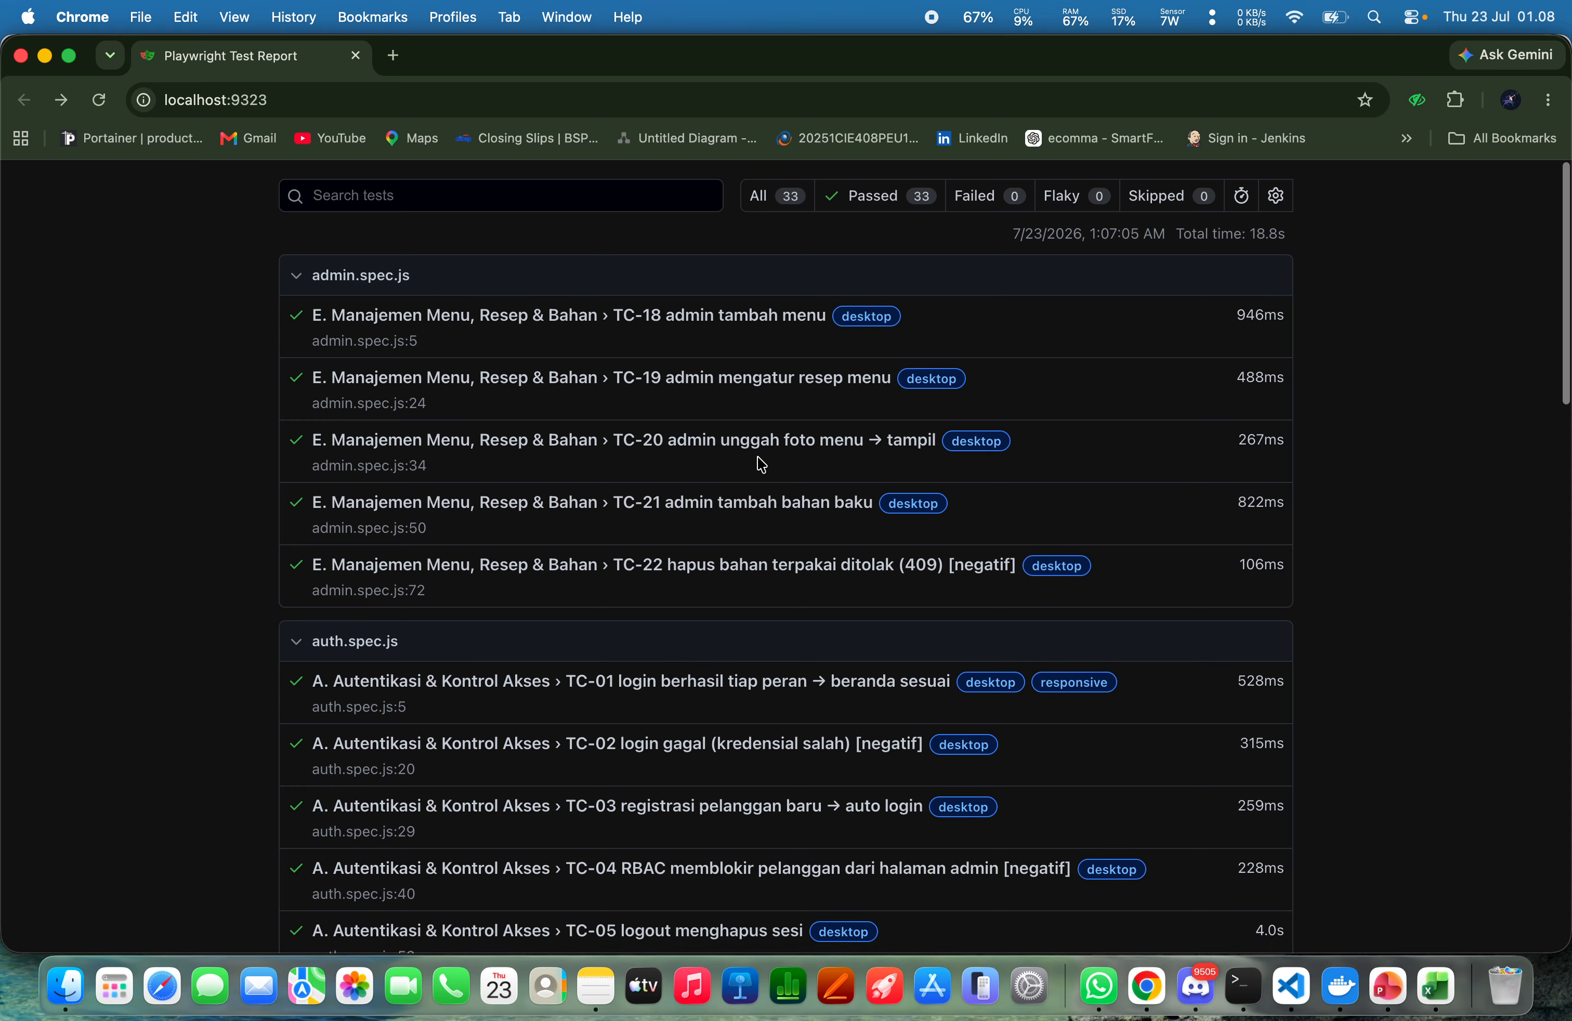
scroll(758, 460, "down", 4)
left_click(560, 397)
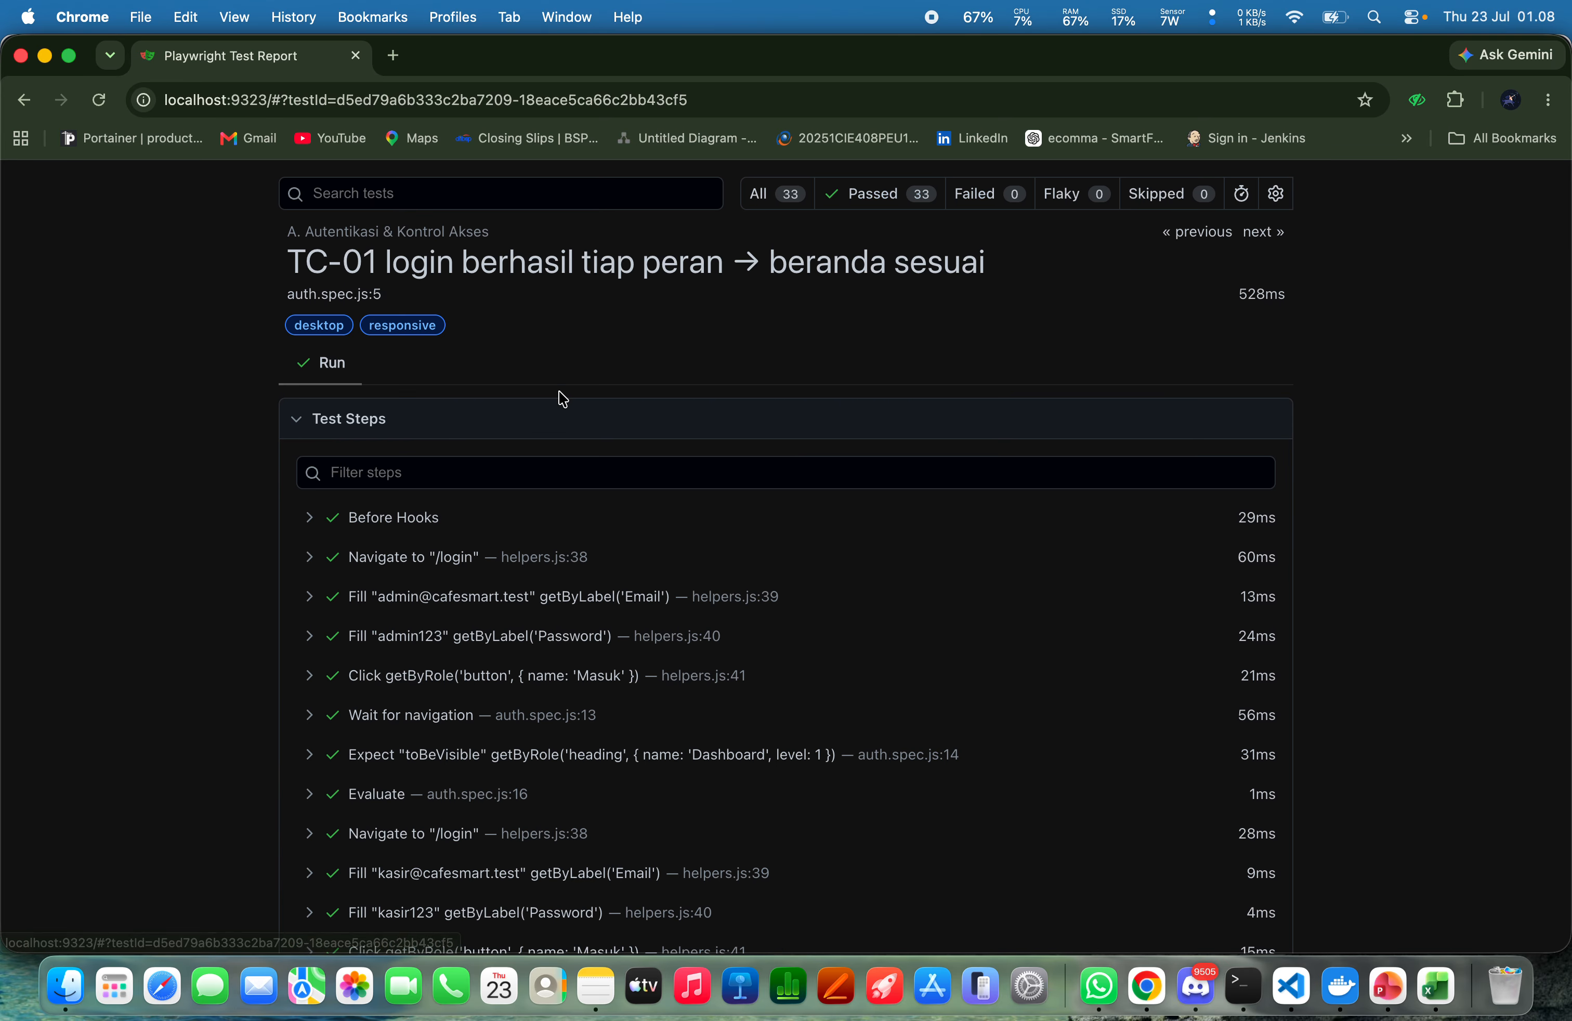
scroll(530, 458, "down", 2)
scroll(518, 486, "down", 2)
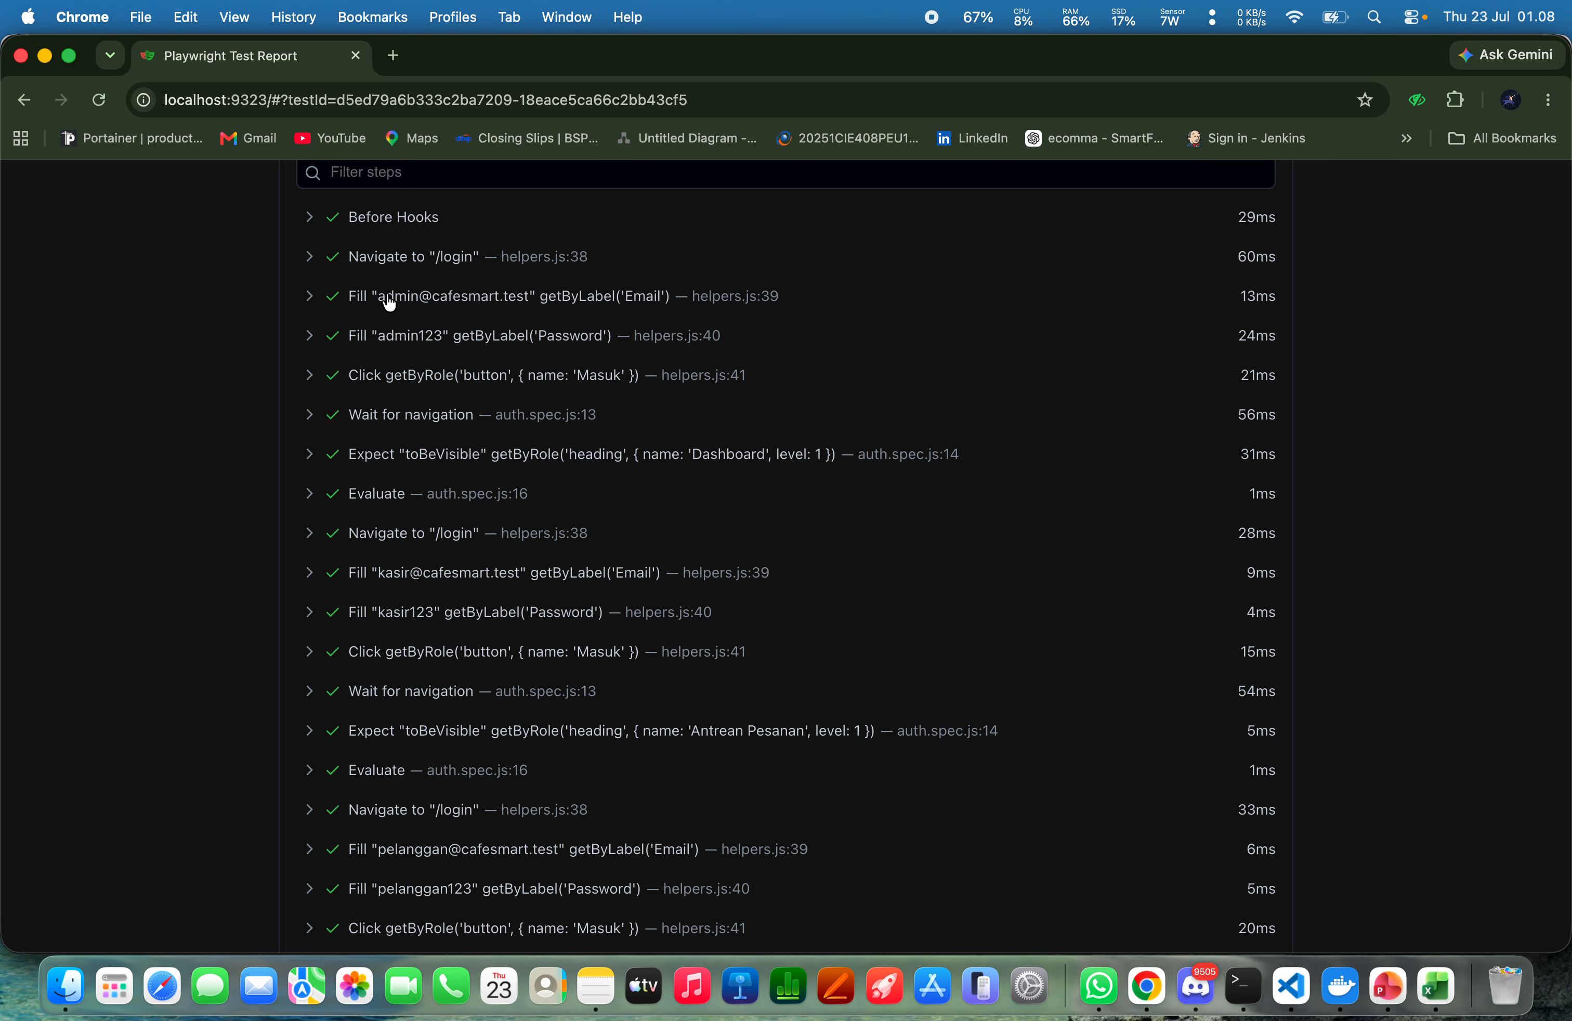
left_click_drag(379, 296, 517, 300)
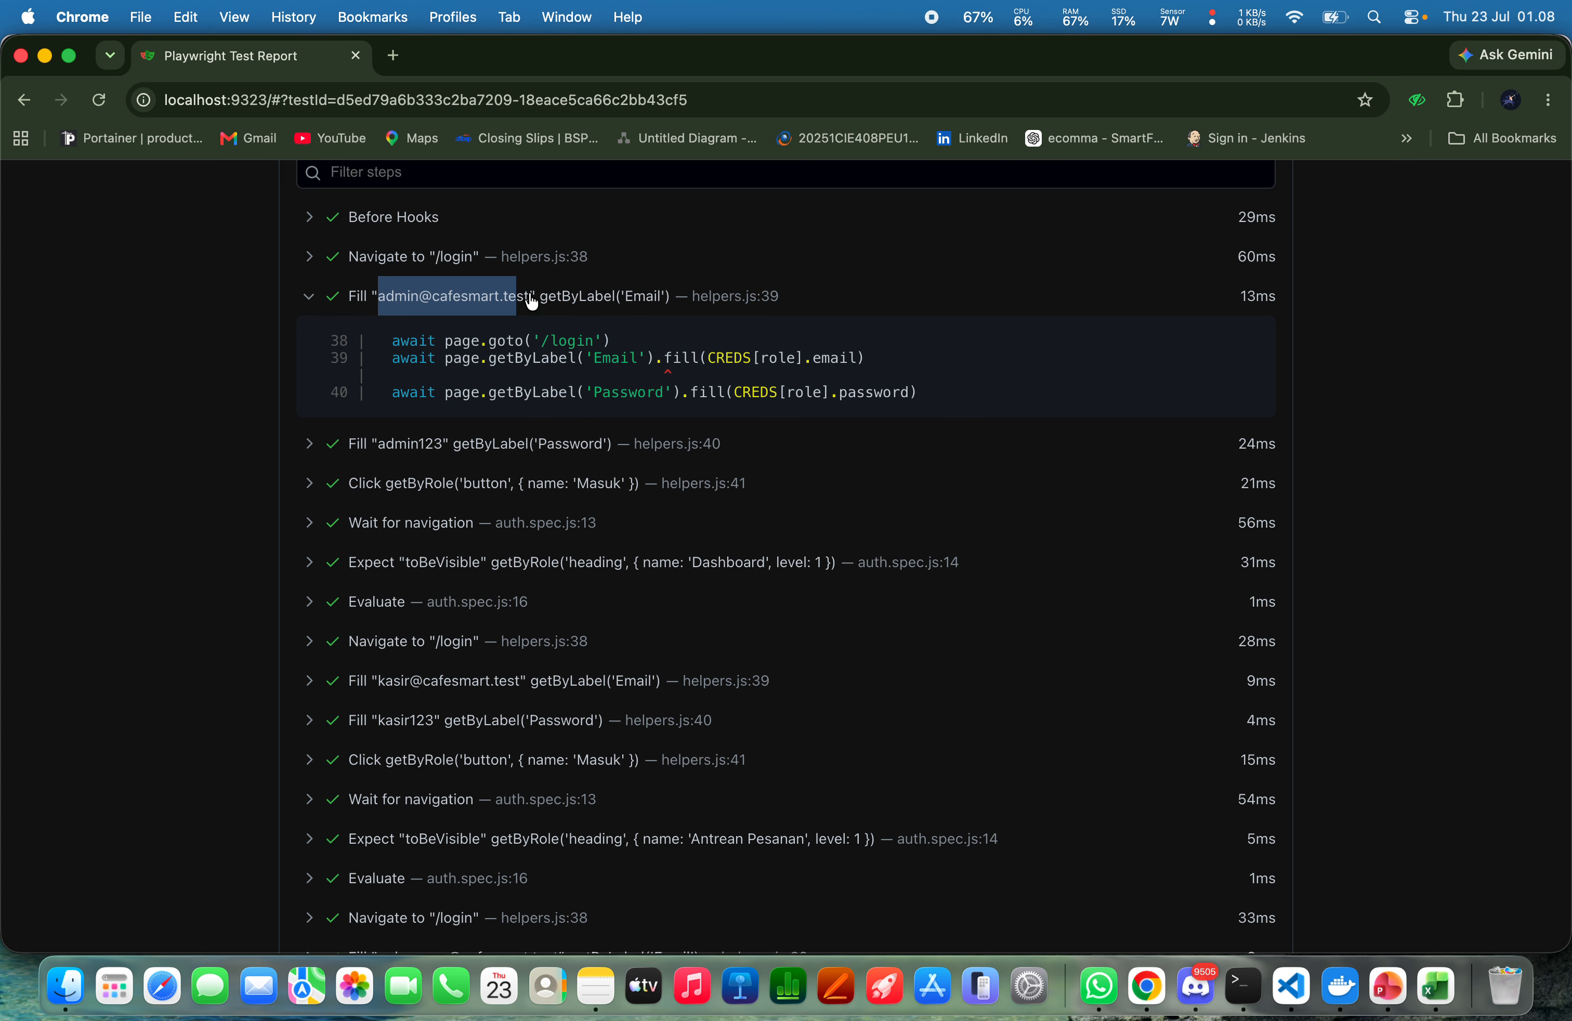
double_click(636, 297)
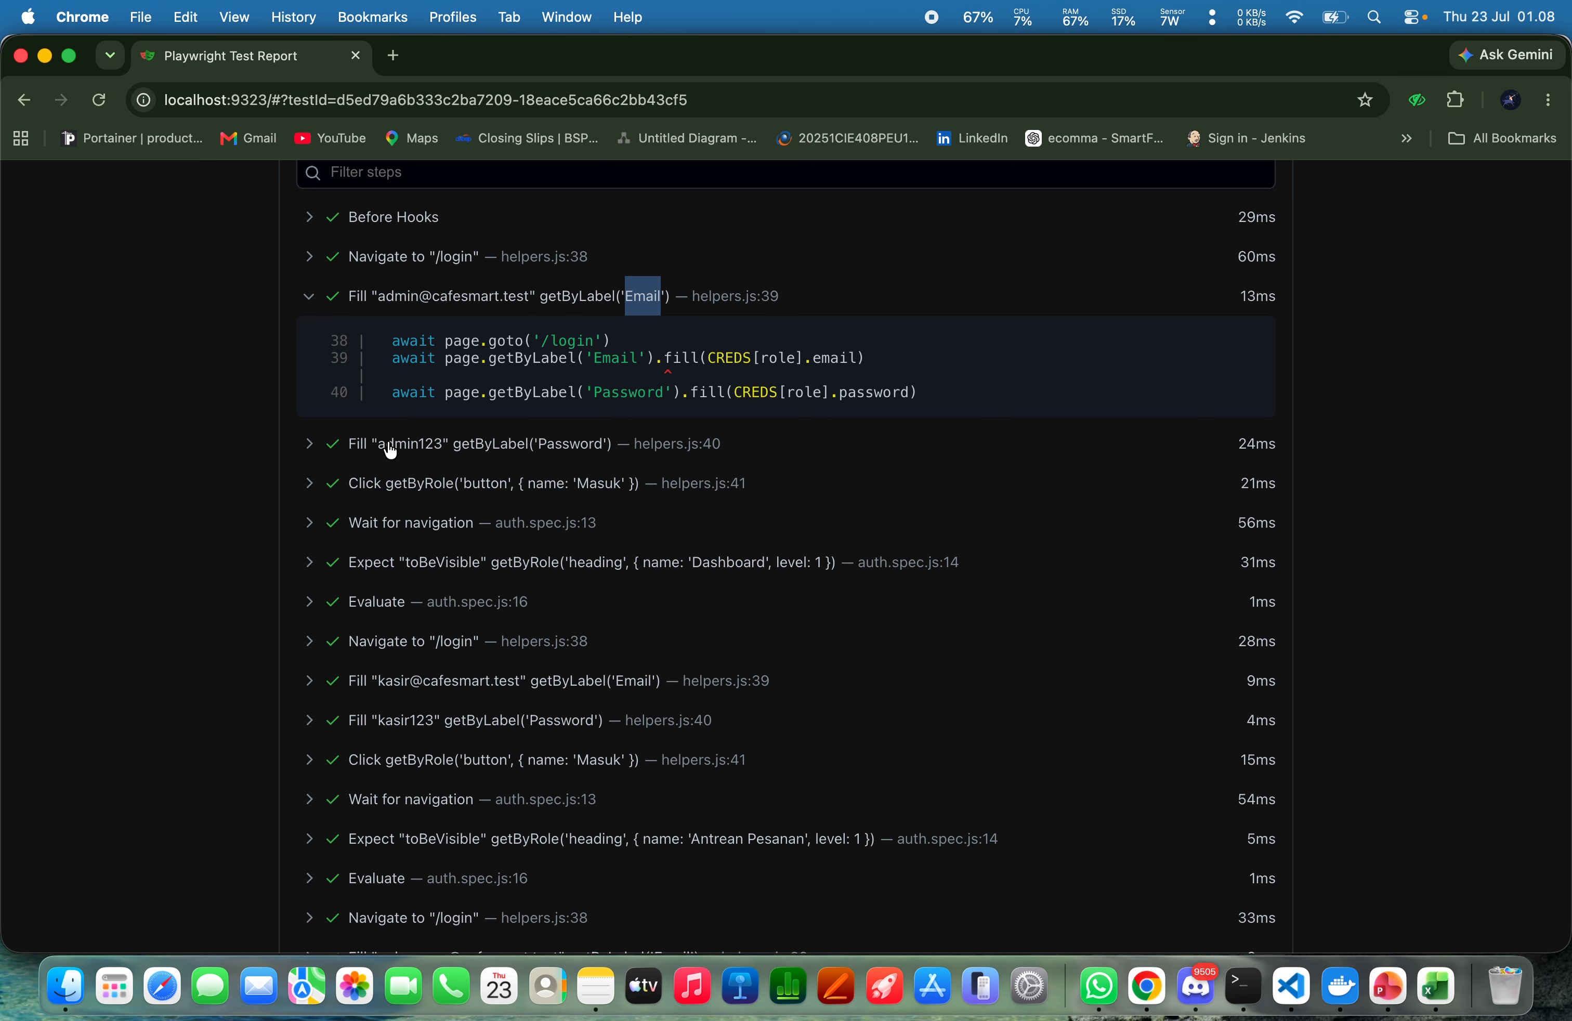
double_click(392, 452)
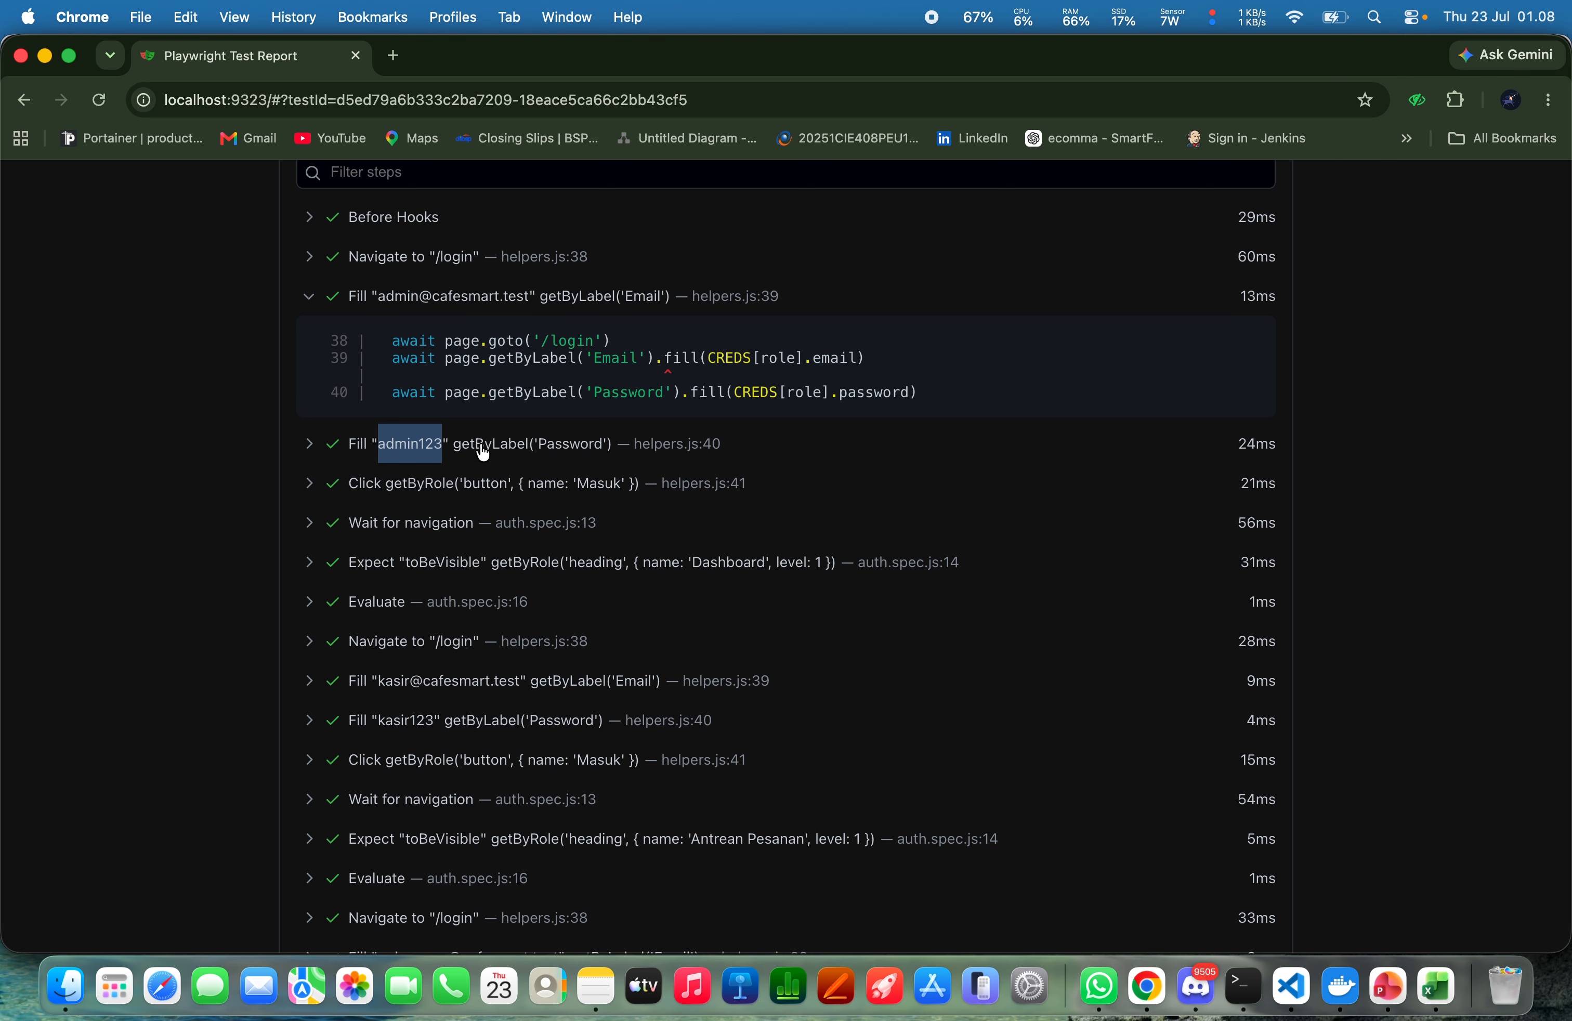
left_click_drag(456, 455, 630, 461)
scroll(621, 369, "down", 10)
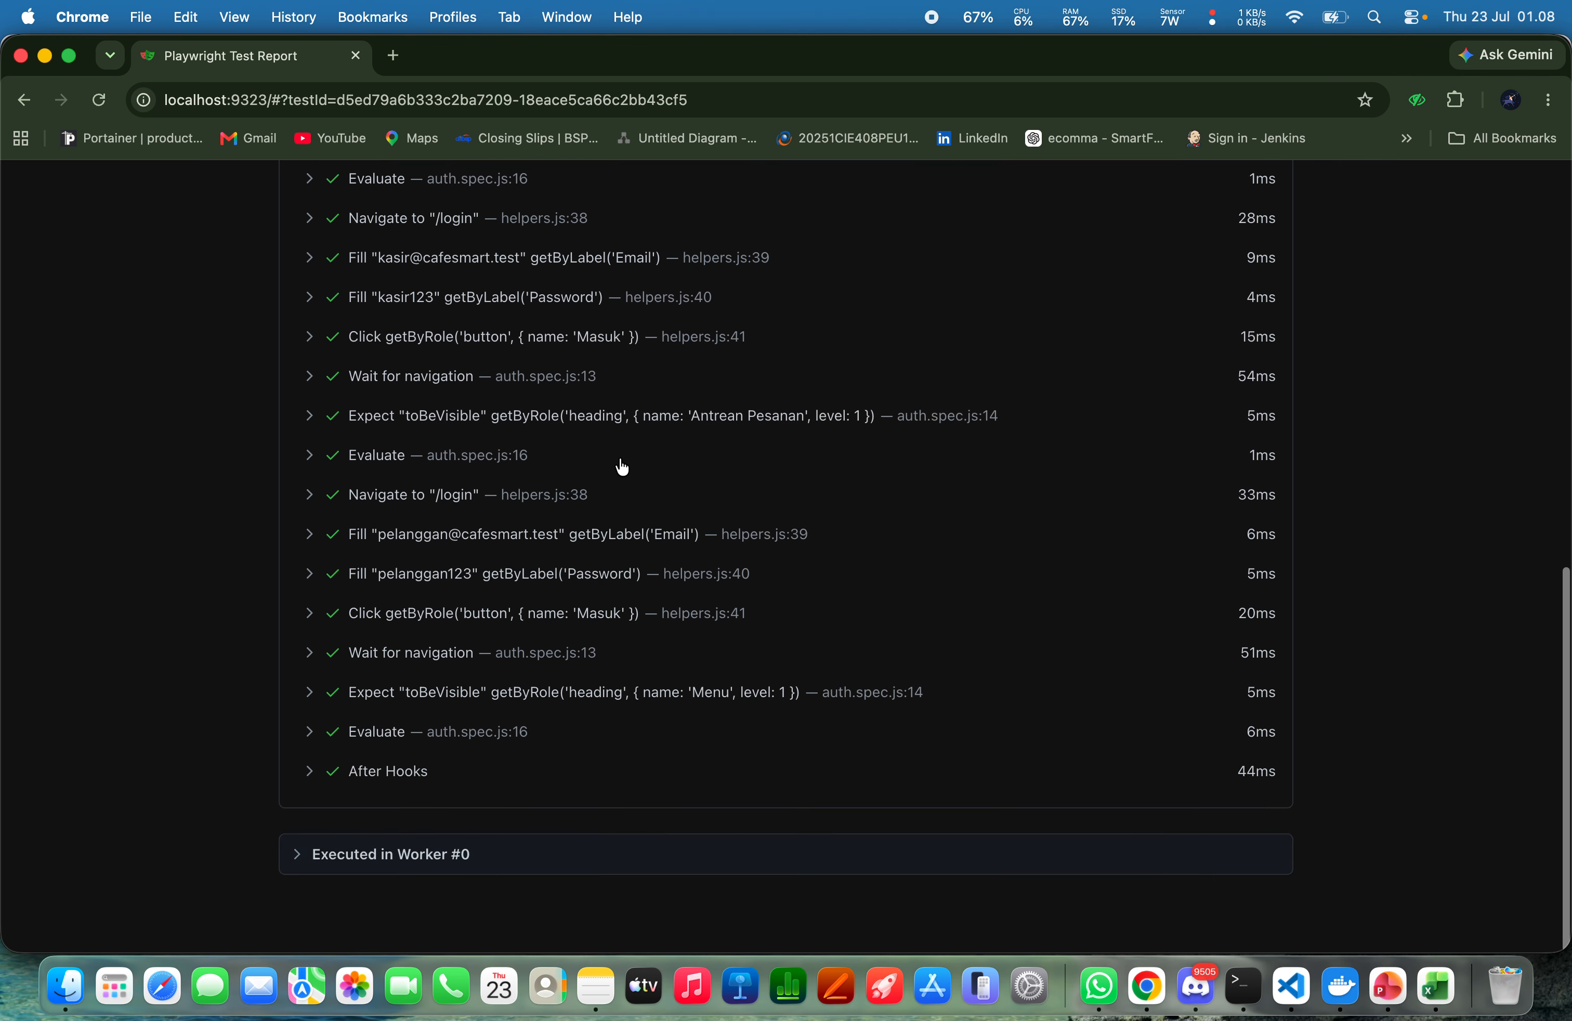
scroll(481, 667, "up", 10)
scroll(478, 665, "down", 10)
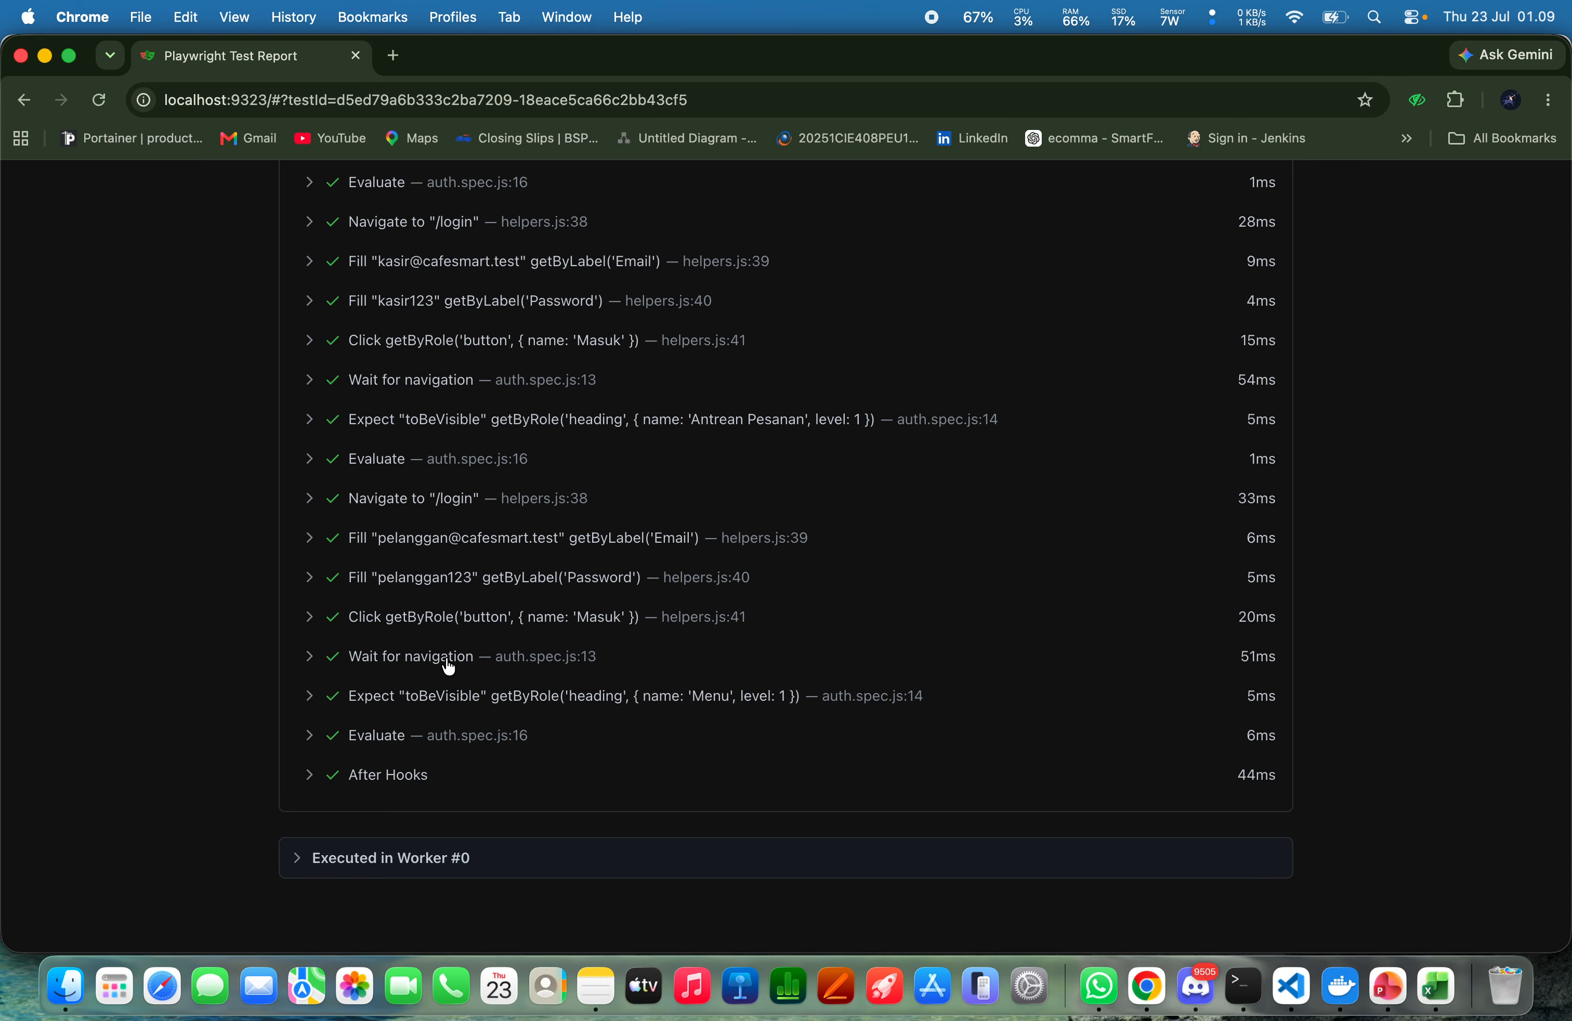
scroll(439, 690, "up", 15)
scroll(437, 683, "down", 3)
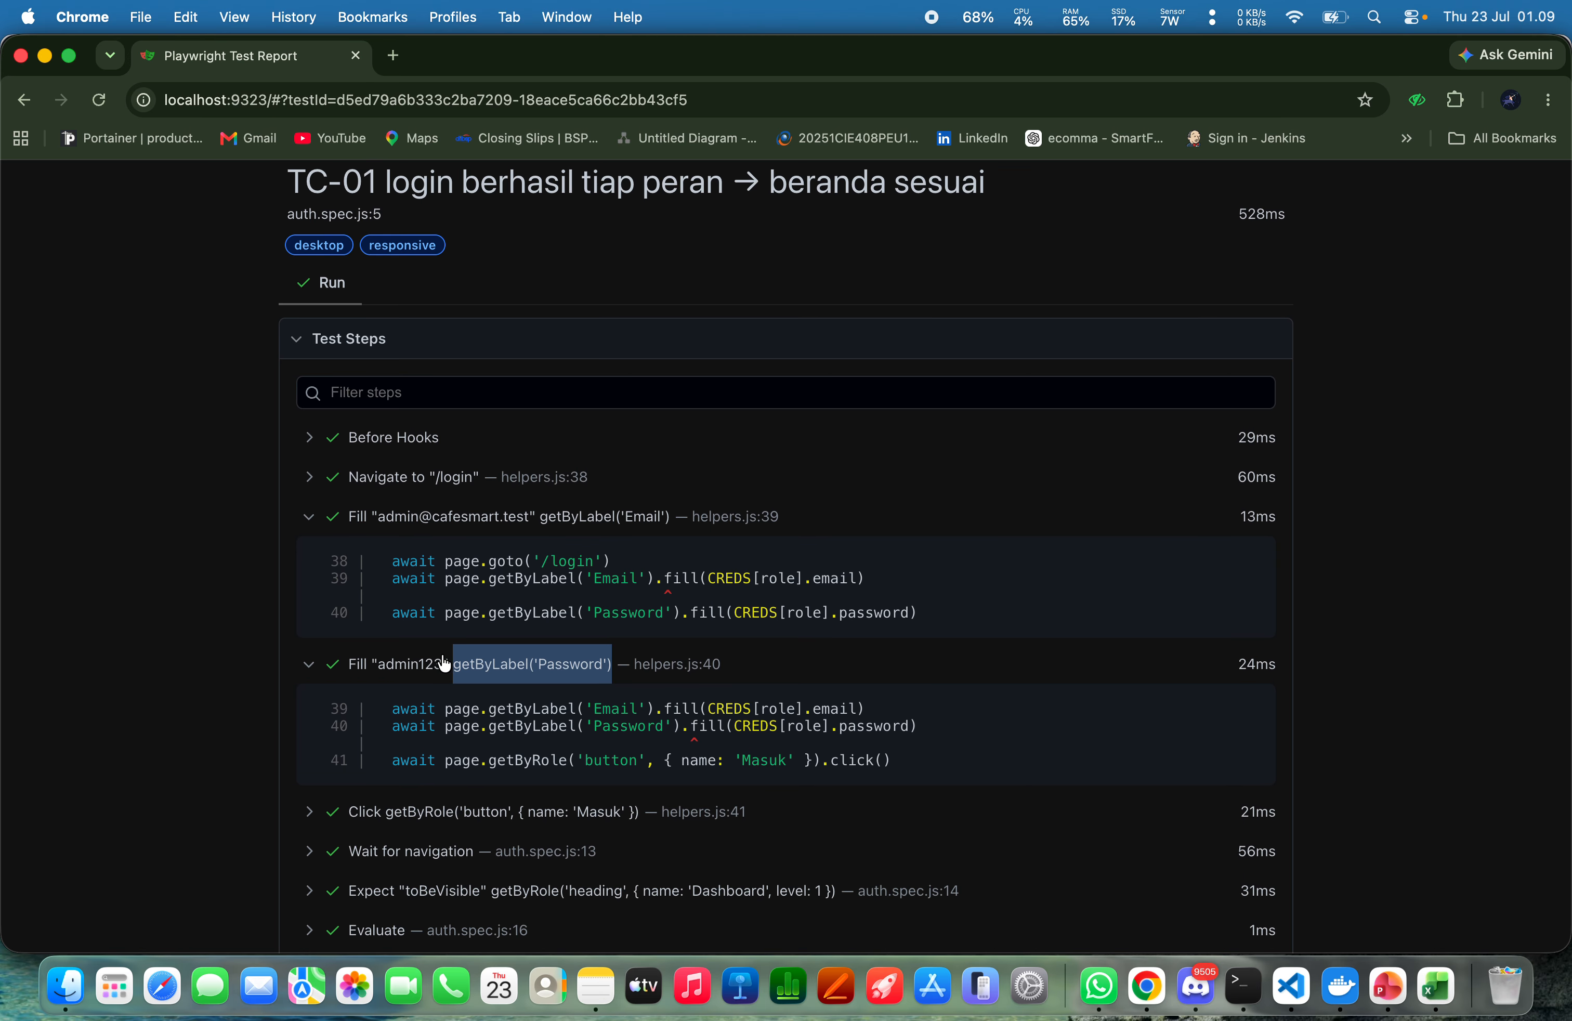
scroll(439, 689, "down", 1)
scroll(443, 687, "up", 2)
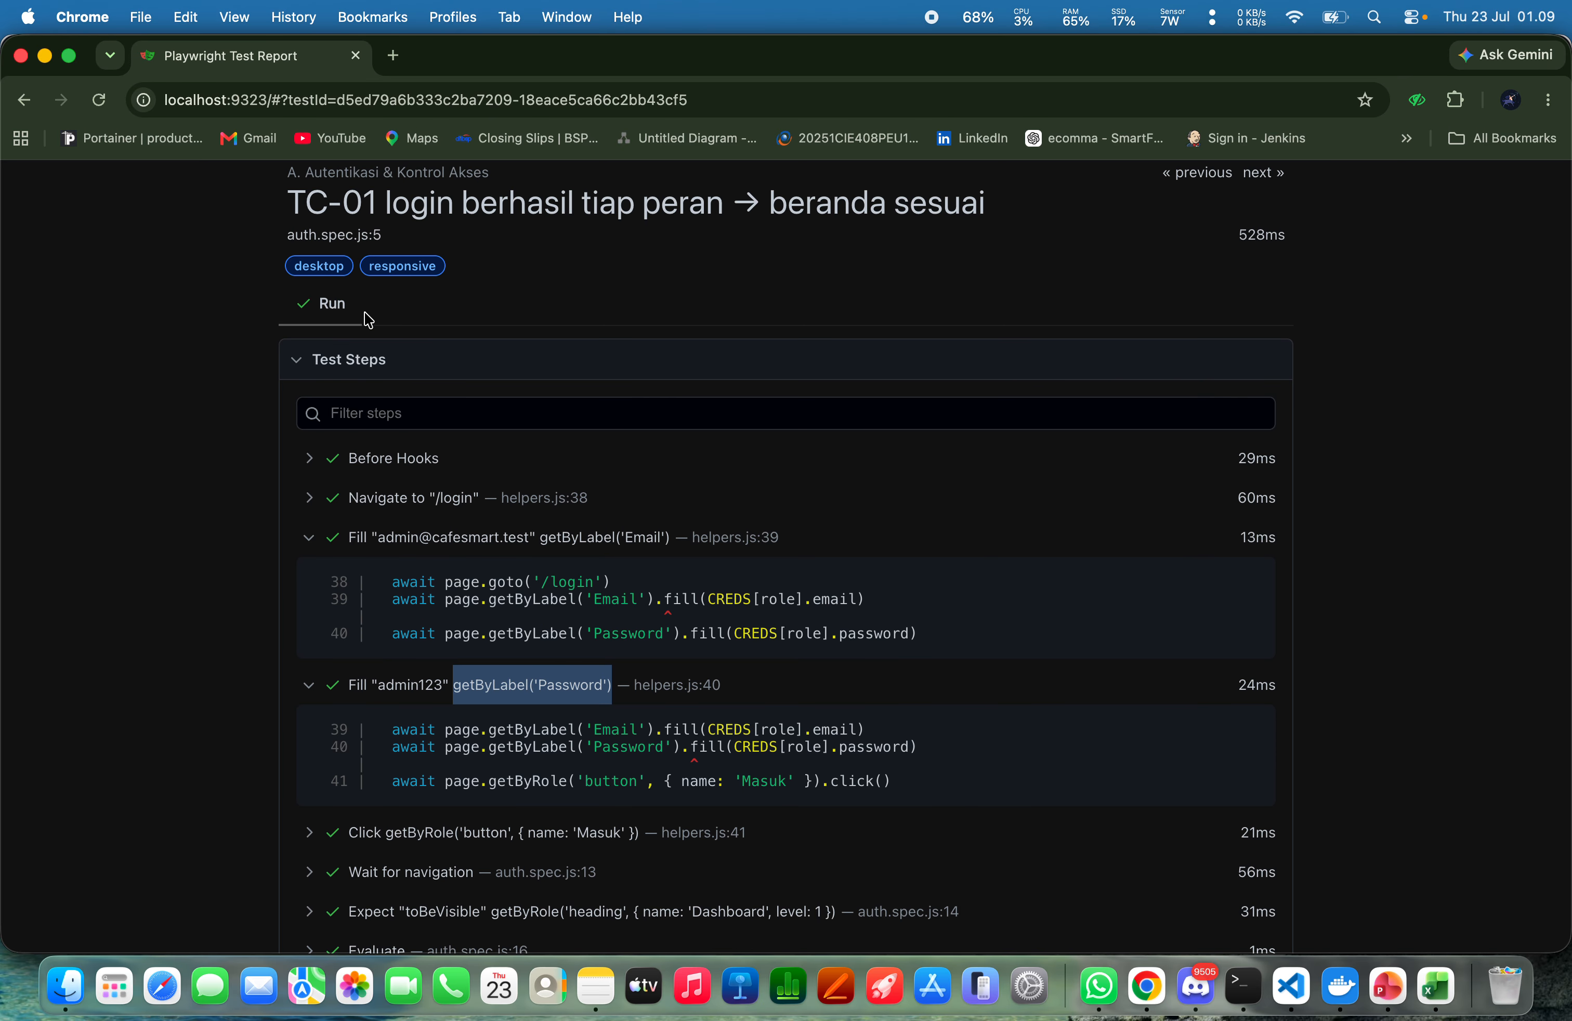
Collapse the admin fill steps and expand the kasir and pelanggan email and password fill steps
left_click(422, 530)
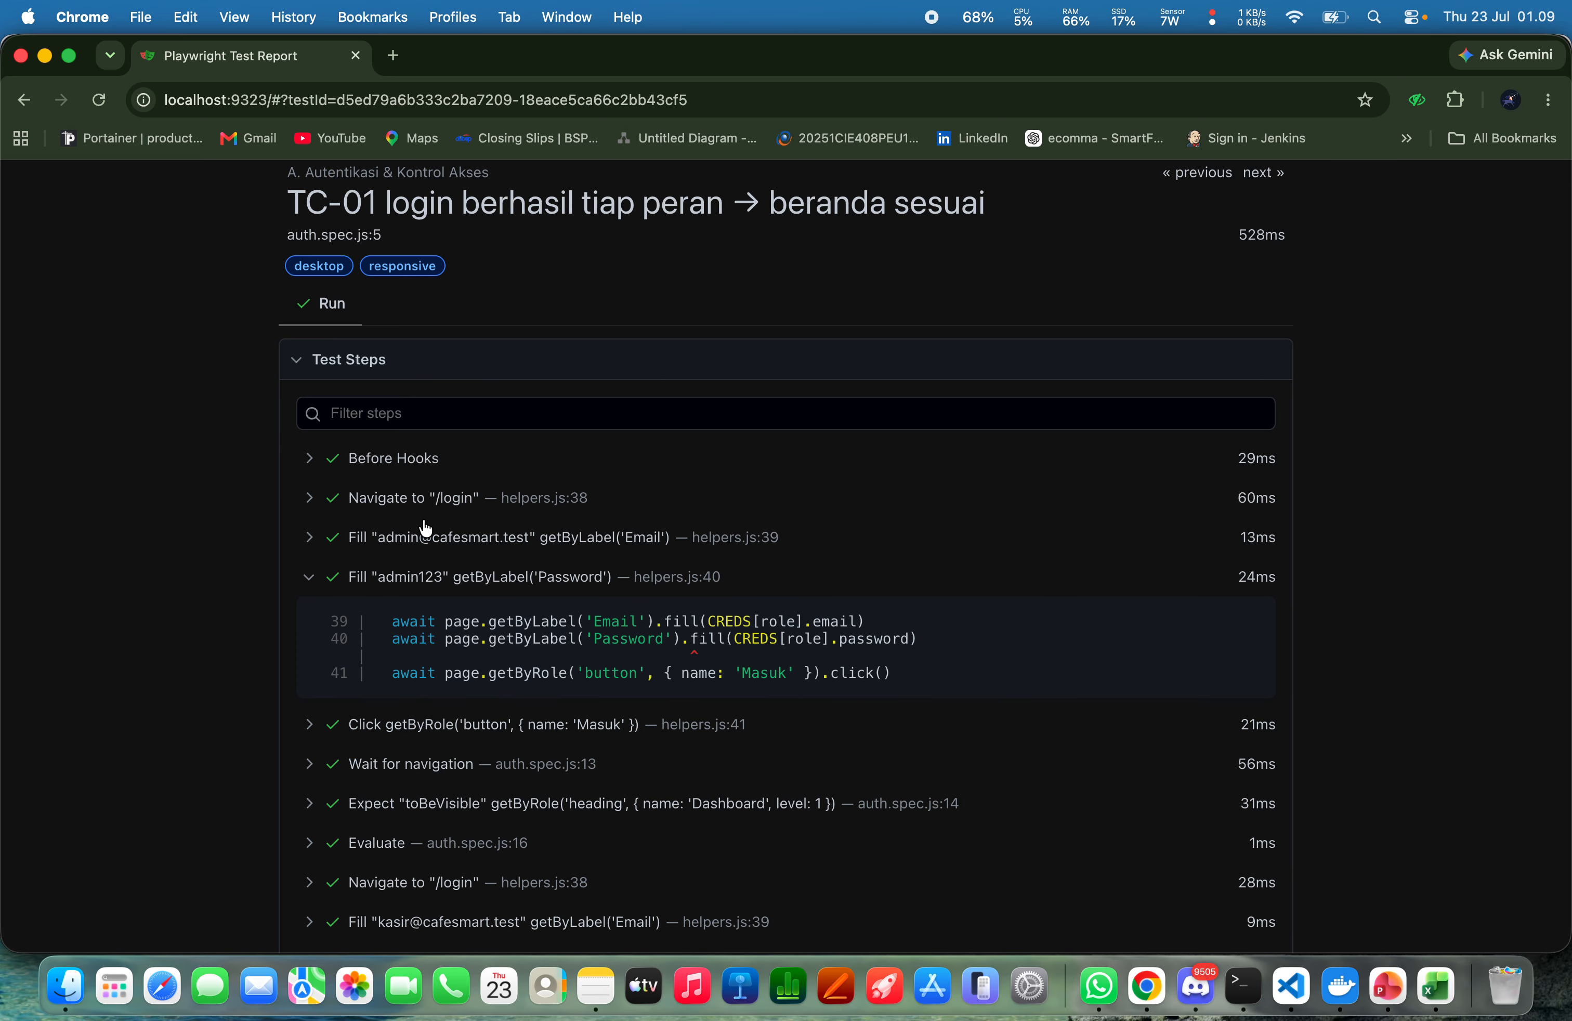
left_click(420, 567)
scroll(420, 566, "down", 2)
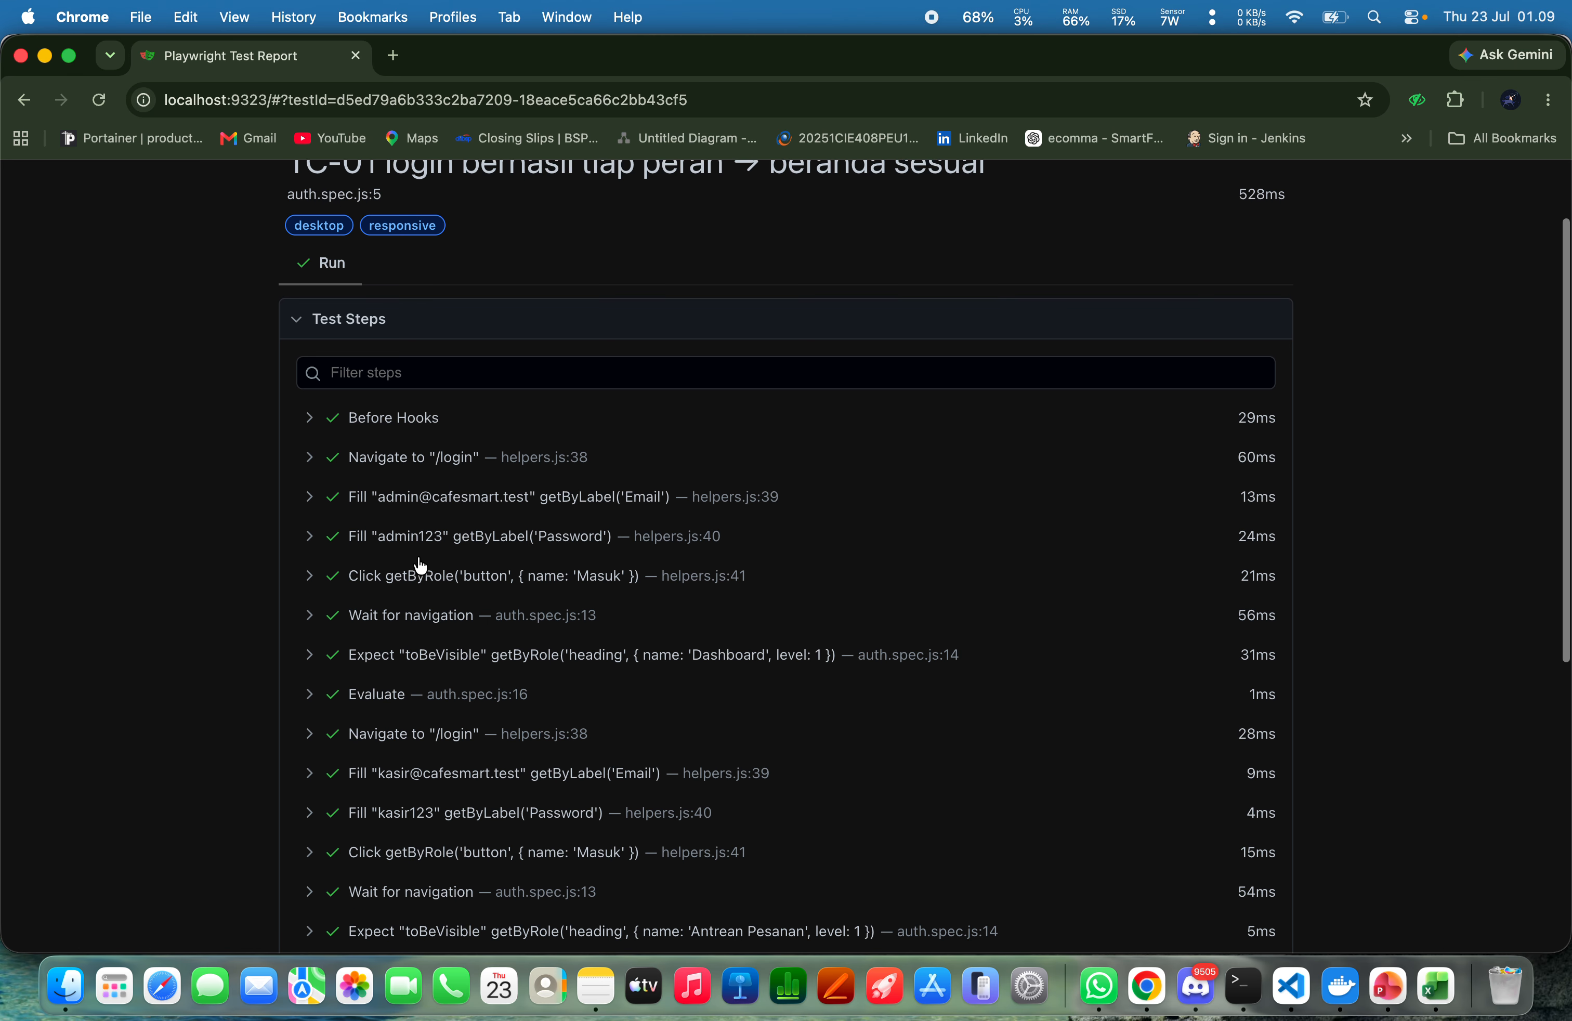
scroll(420, 565, "down", 5)
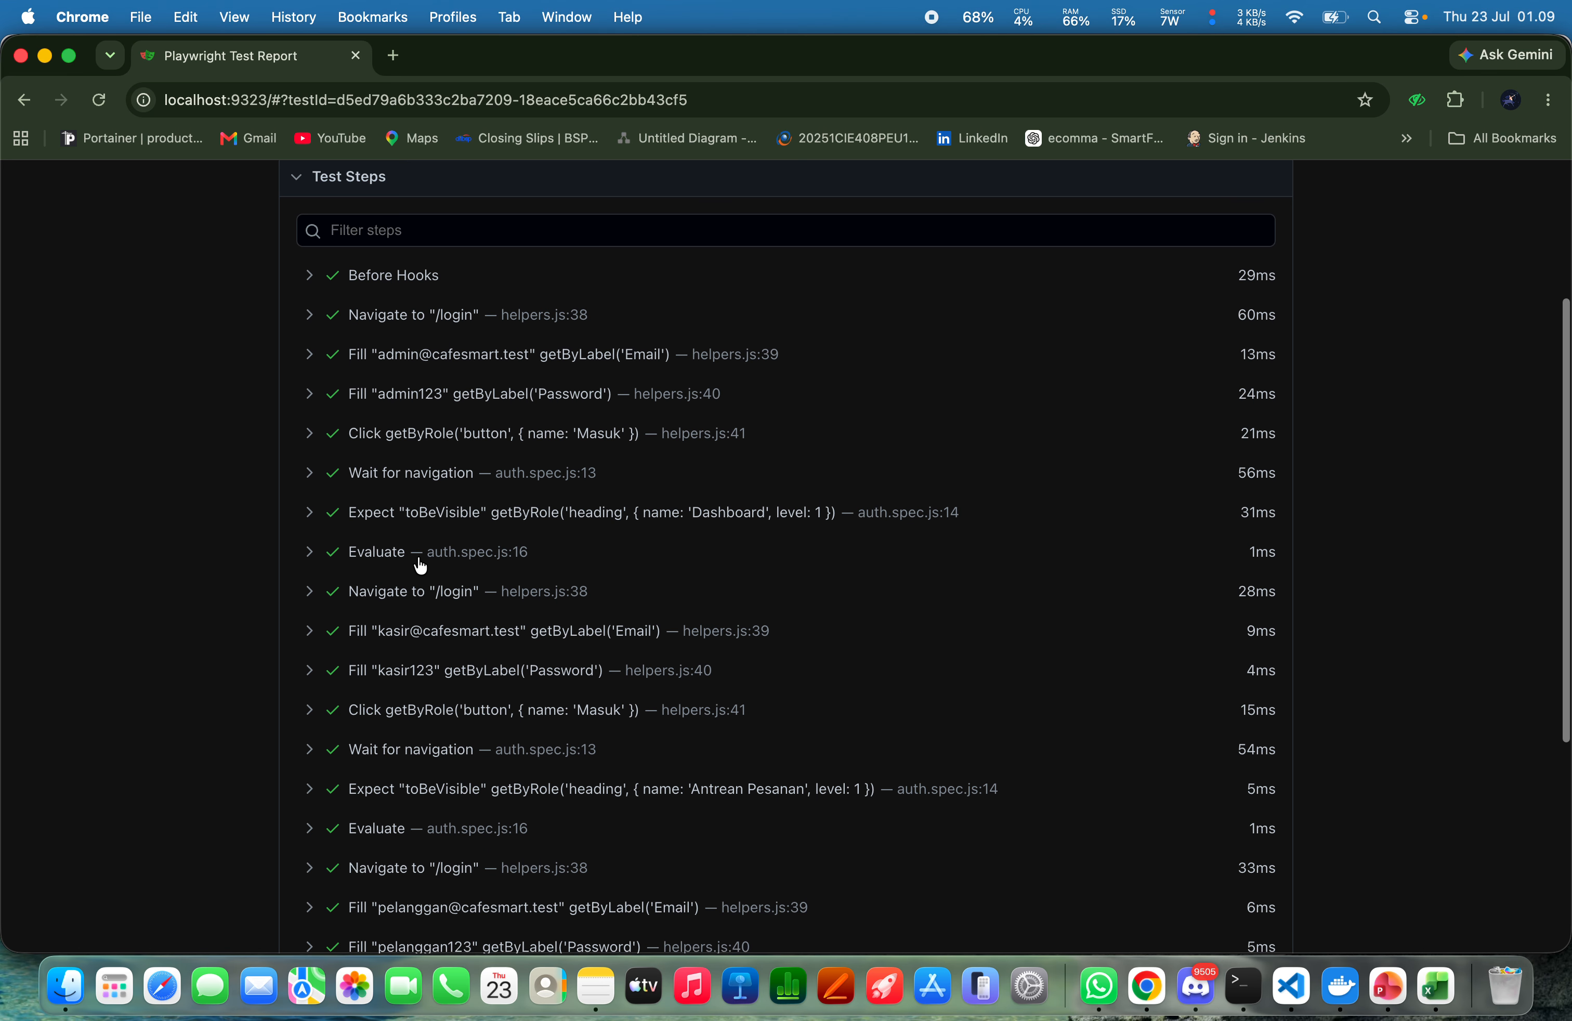
left_click(425, 620)
scroll(425, 662, "down", 3)
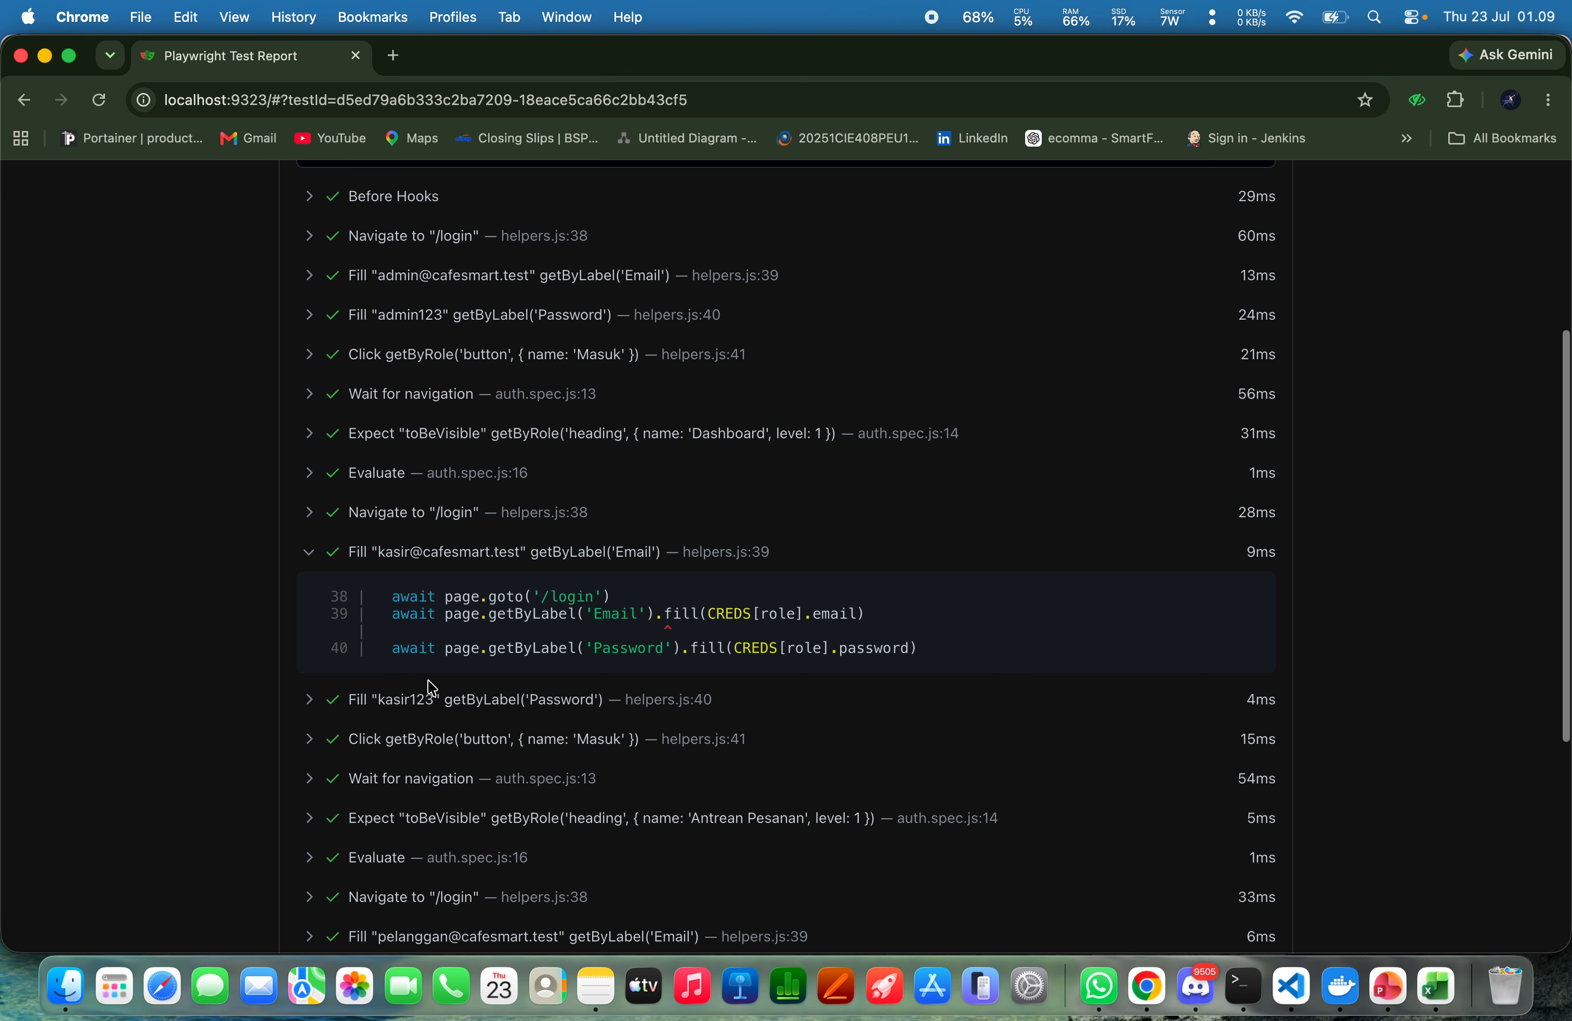
scroll(443, 741, "down", 5)
scroll(443, 741, "down", 5)
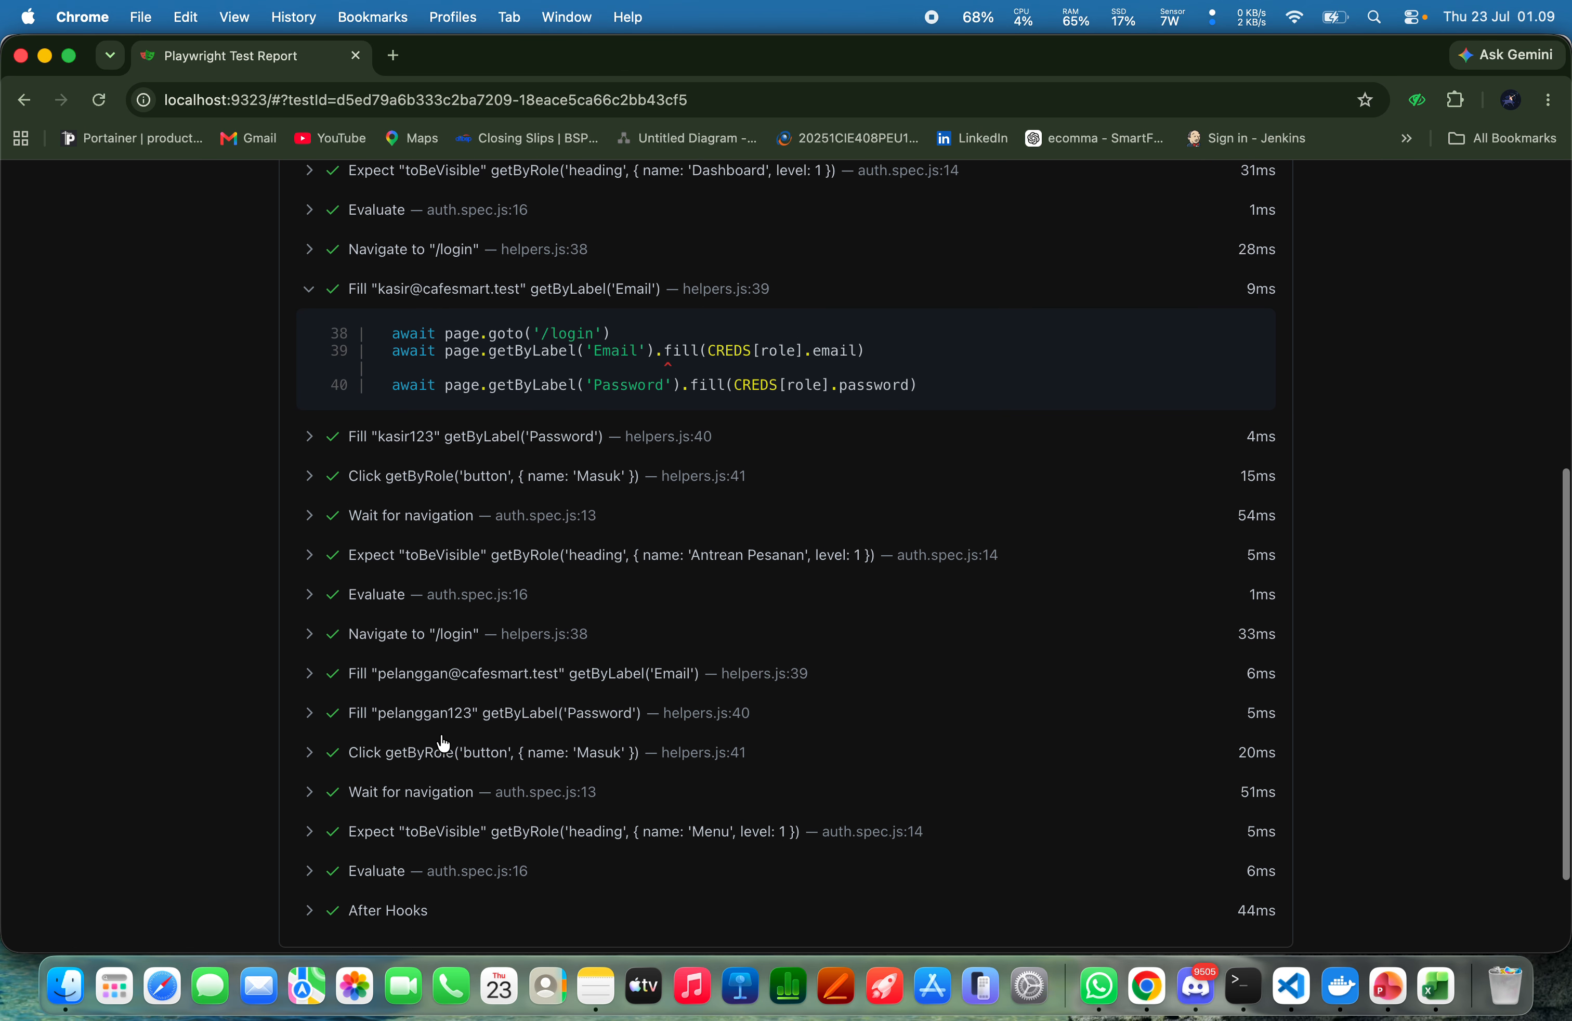
left_click(490, 578)
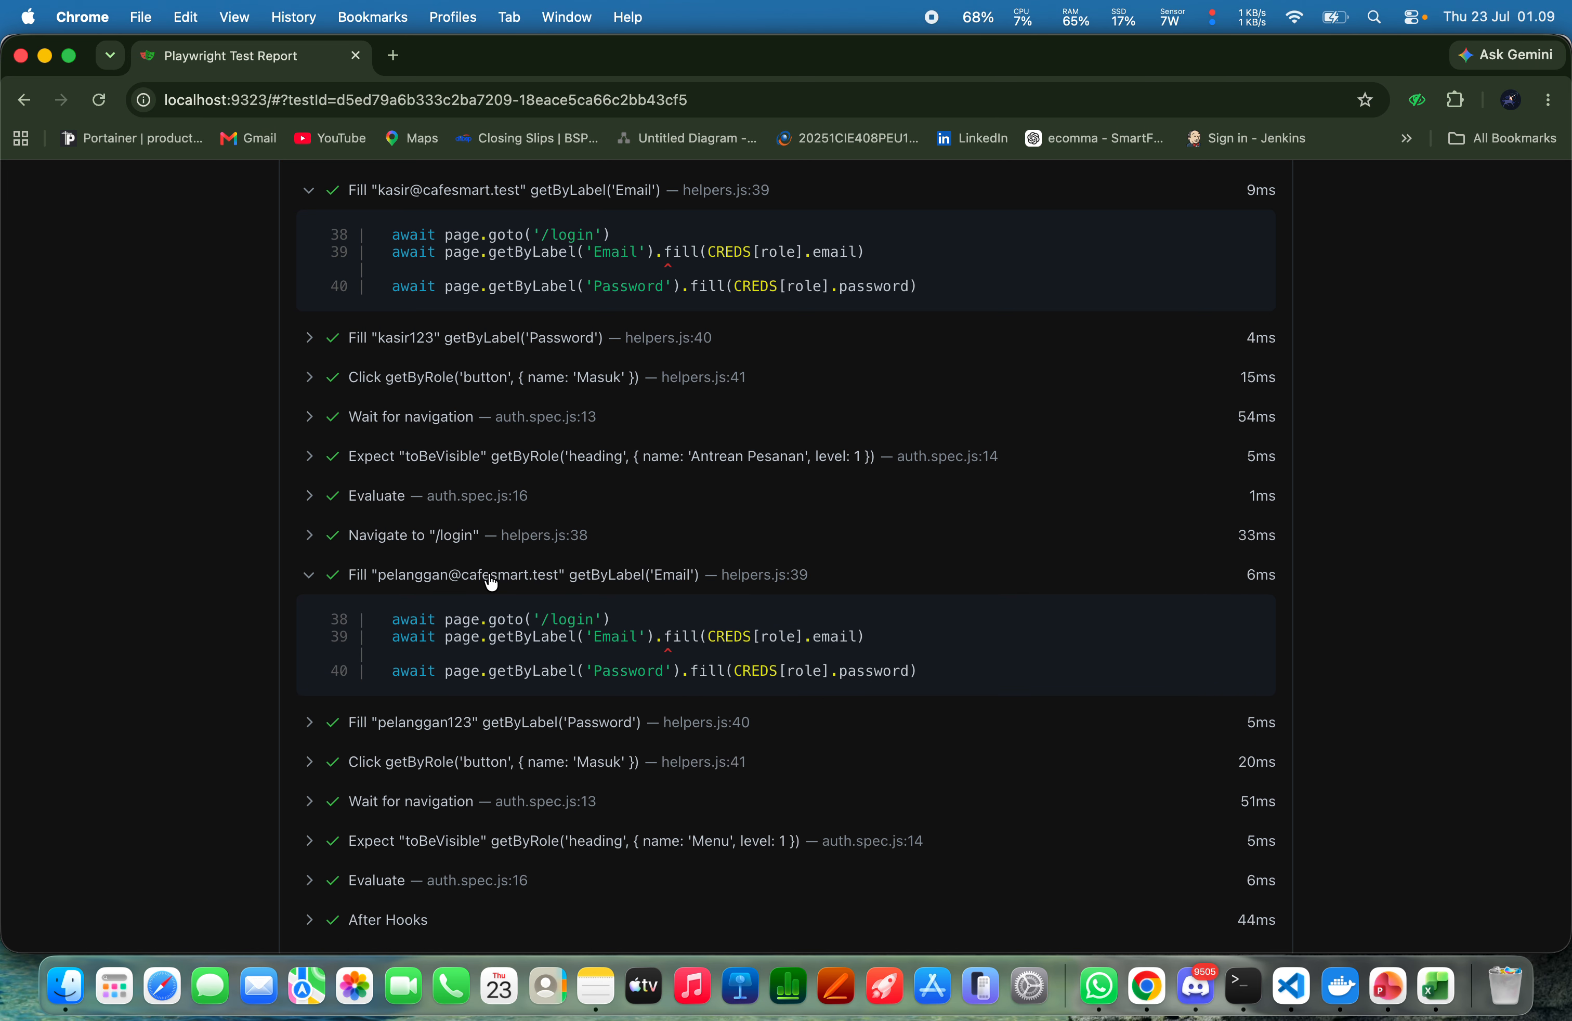
left_click(469, 725)
scroll(469, 739, "up", 15)
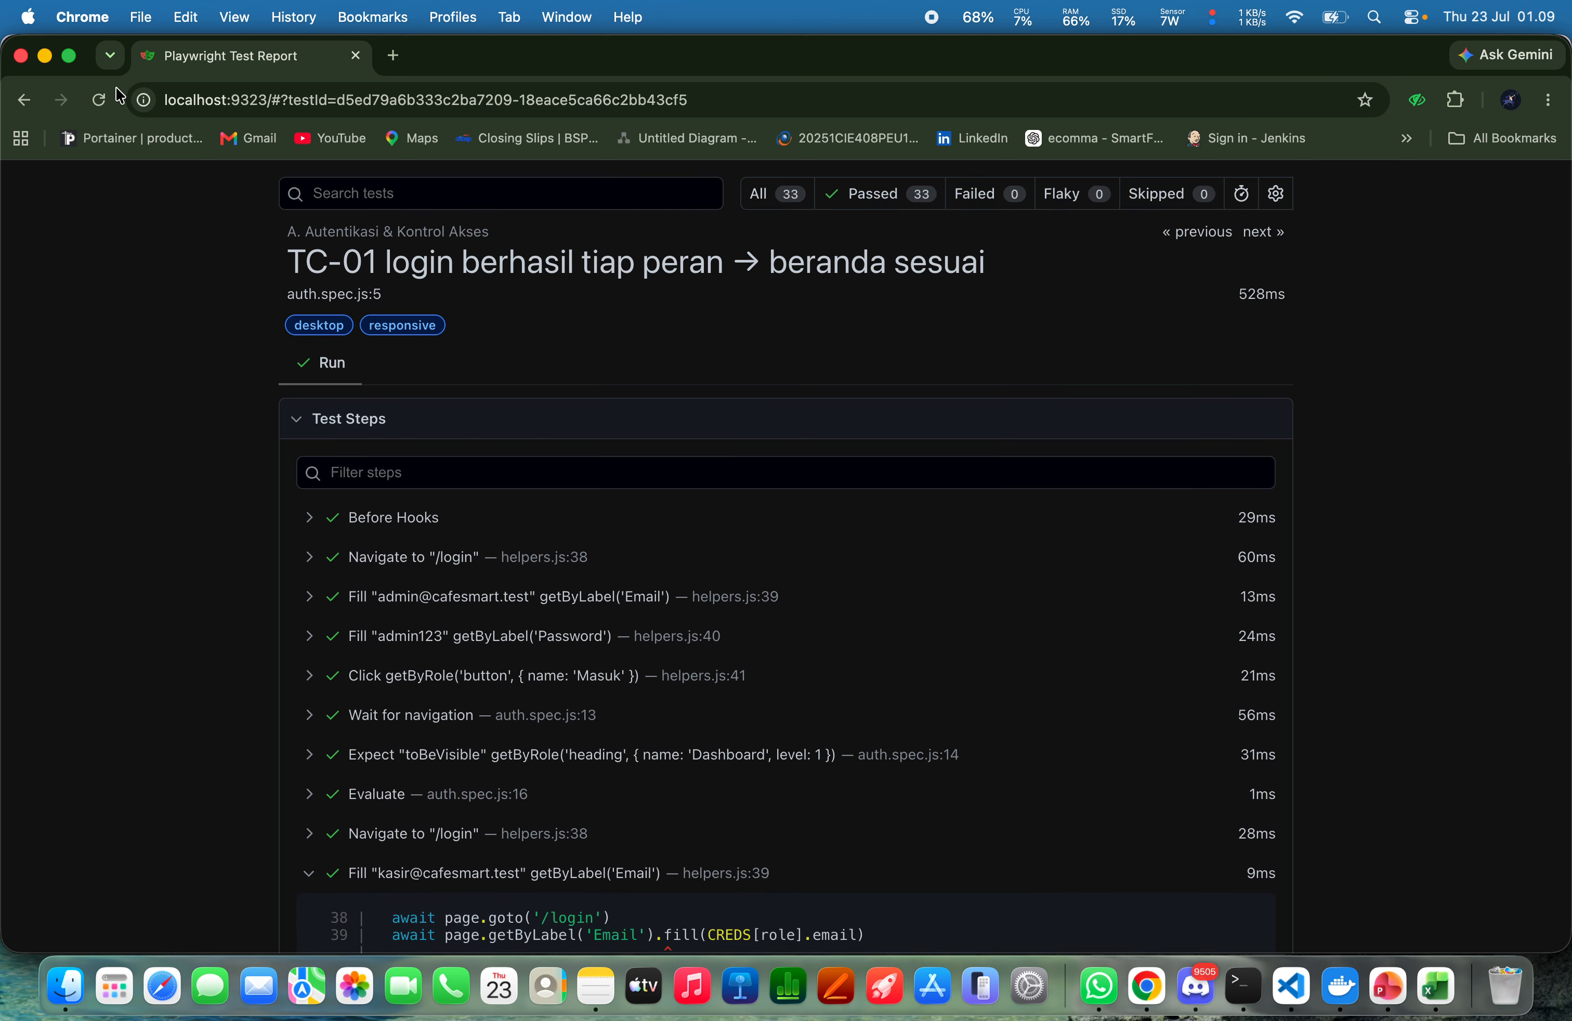
Return to the report's full test list and briefly check the slide desktop
left_click(19, 105)
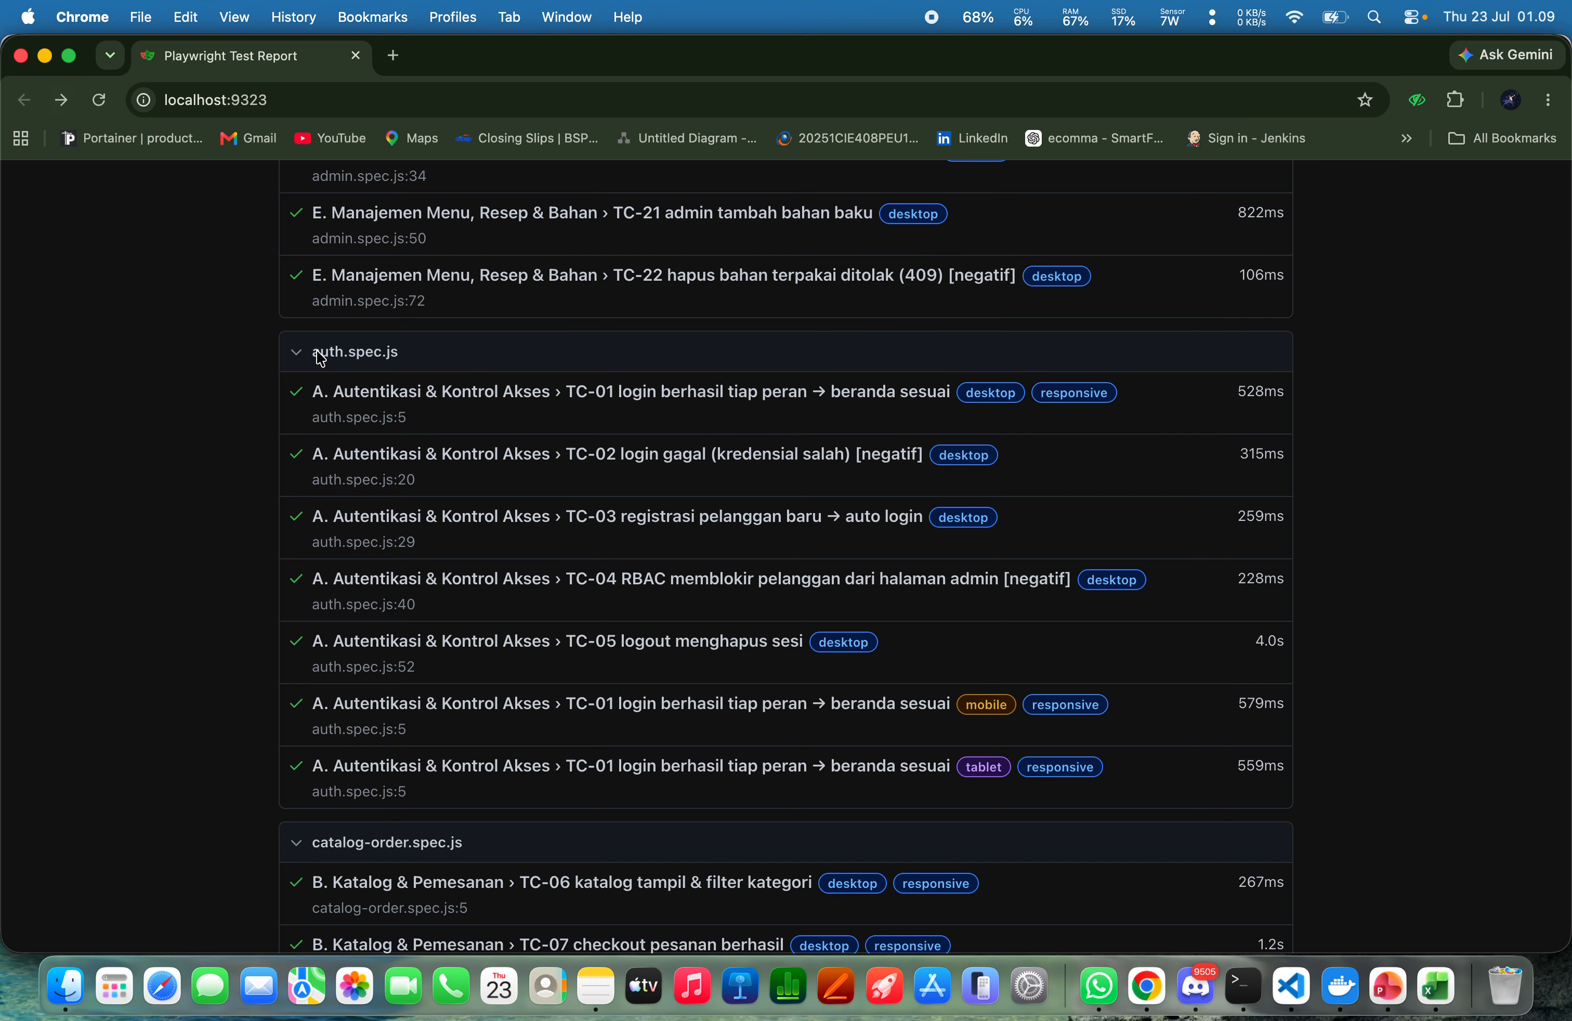
scroll(246, 265, "up", 5)
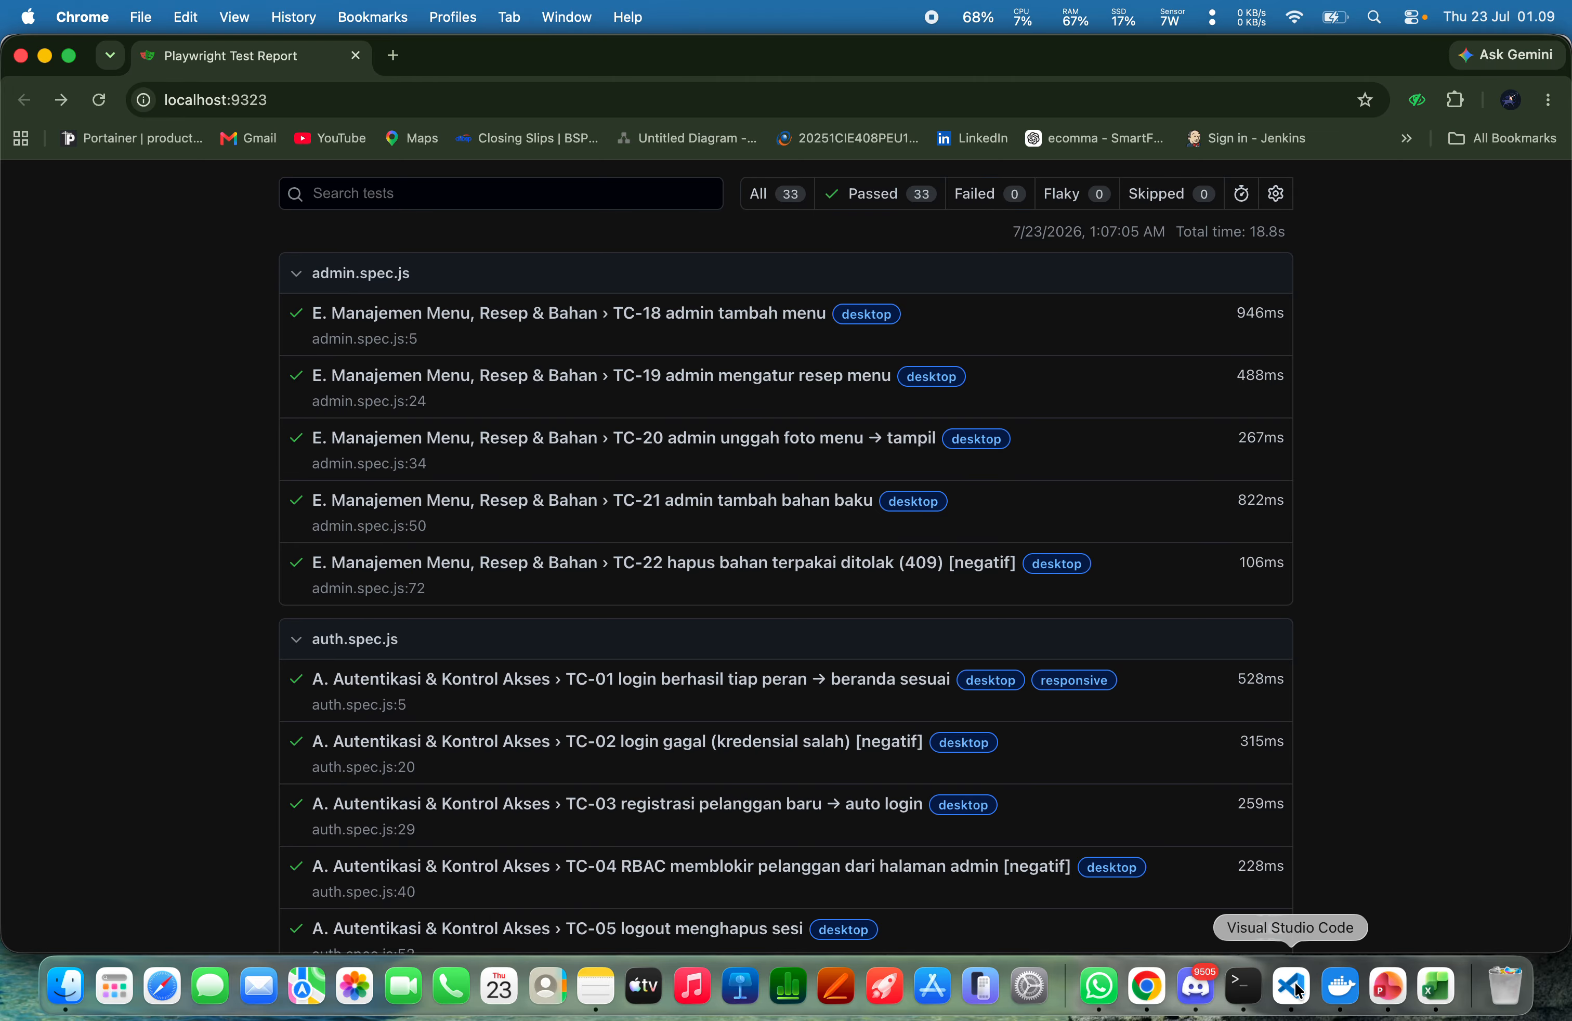
key("ctrl+Right")
key("ctrl+Left")
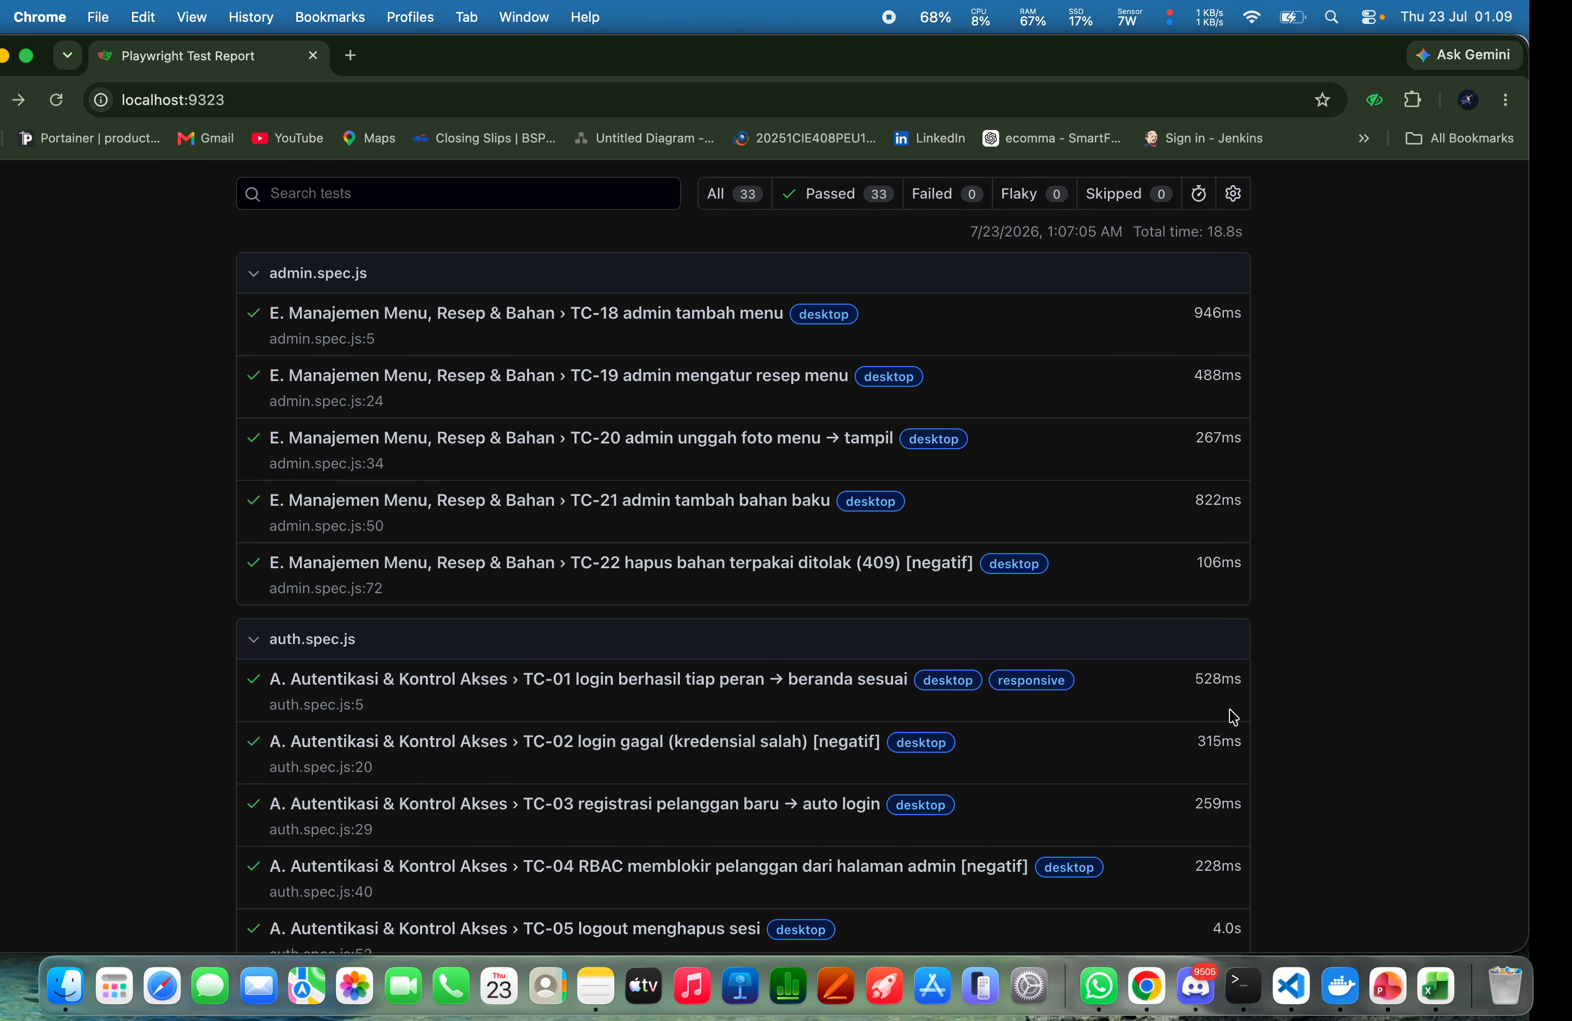
In VS Code, stop the report server, clear the terminal and type make e2e-demo
left_click(1290, 988)
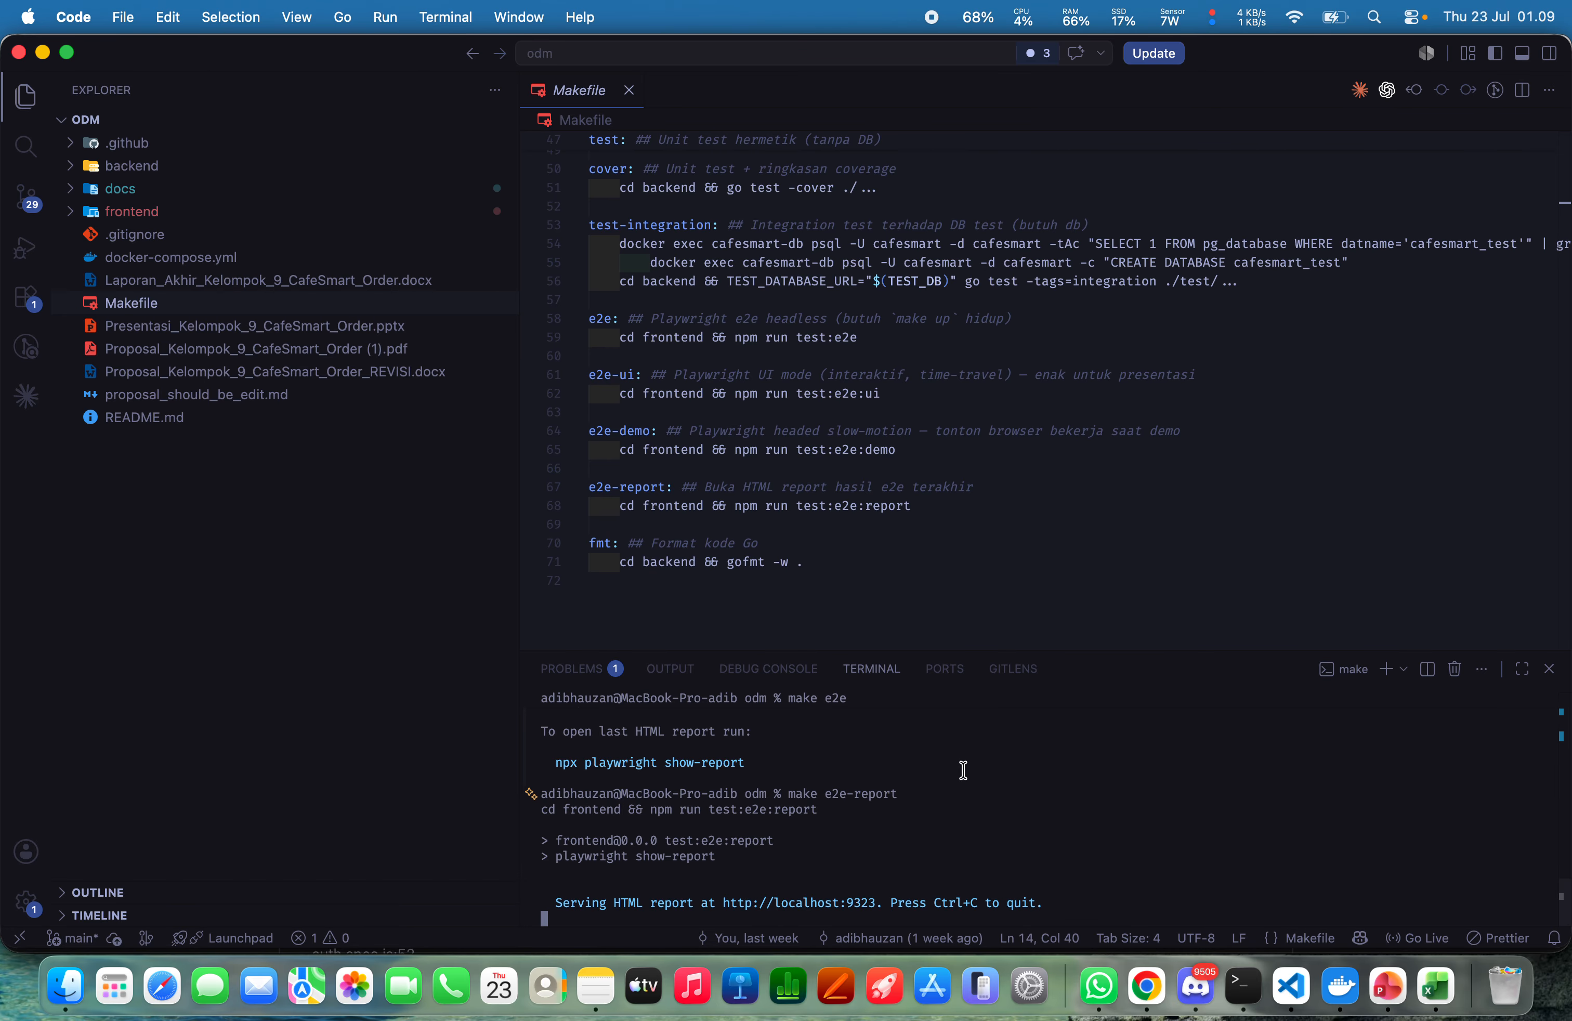
key("ctrl+c")
type("clea")
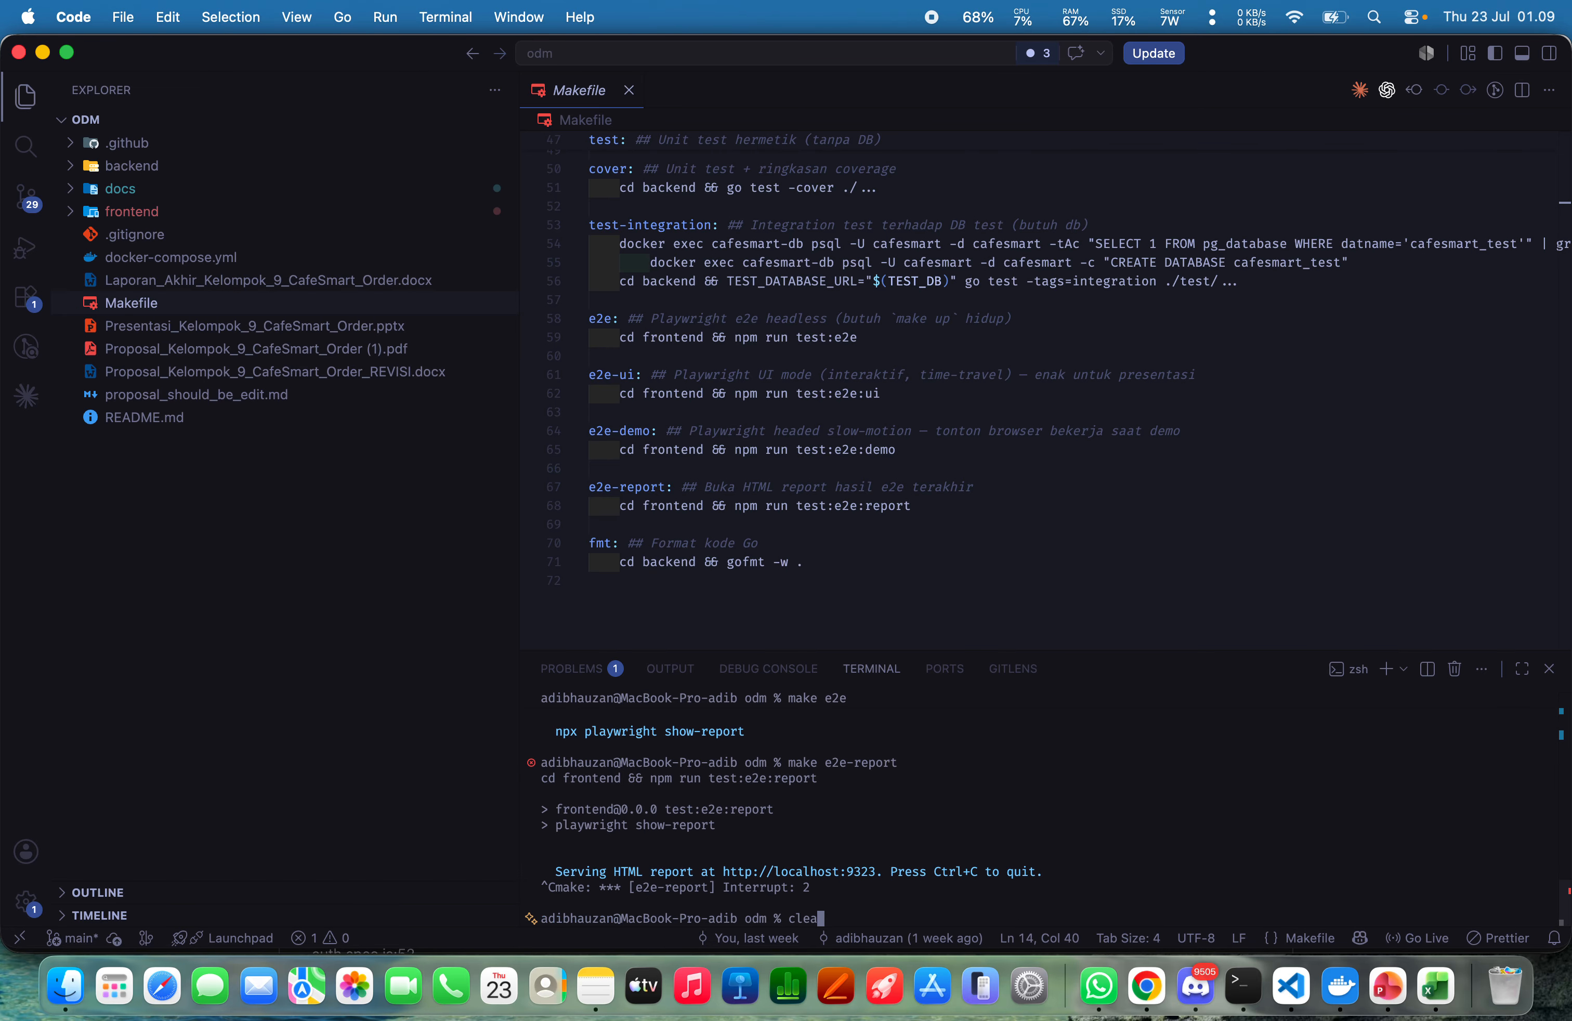
type("r")
key("Return")
scroll(924, 477, "up", 2)
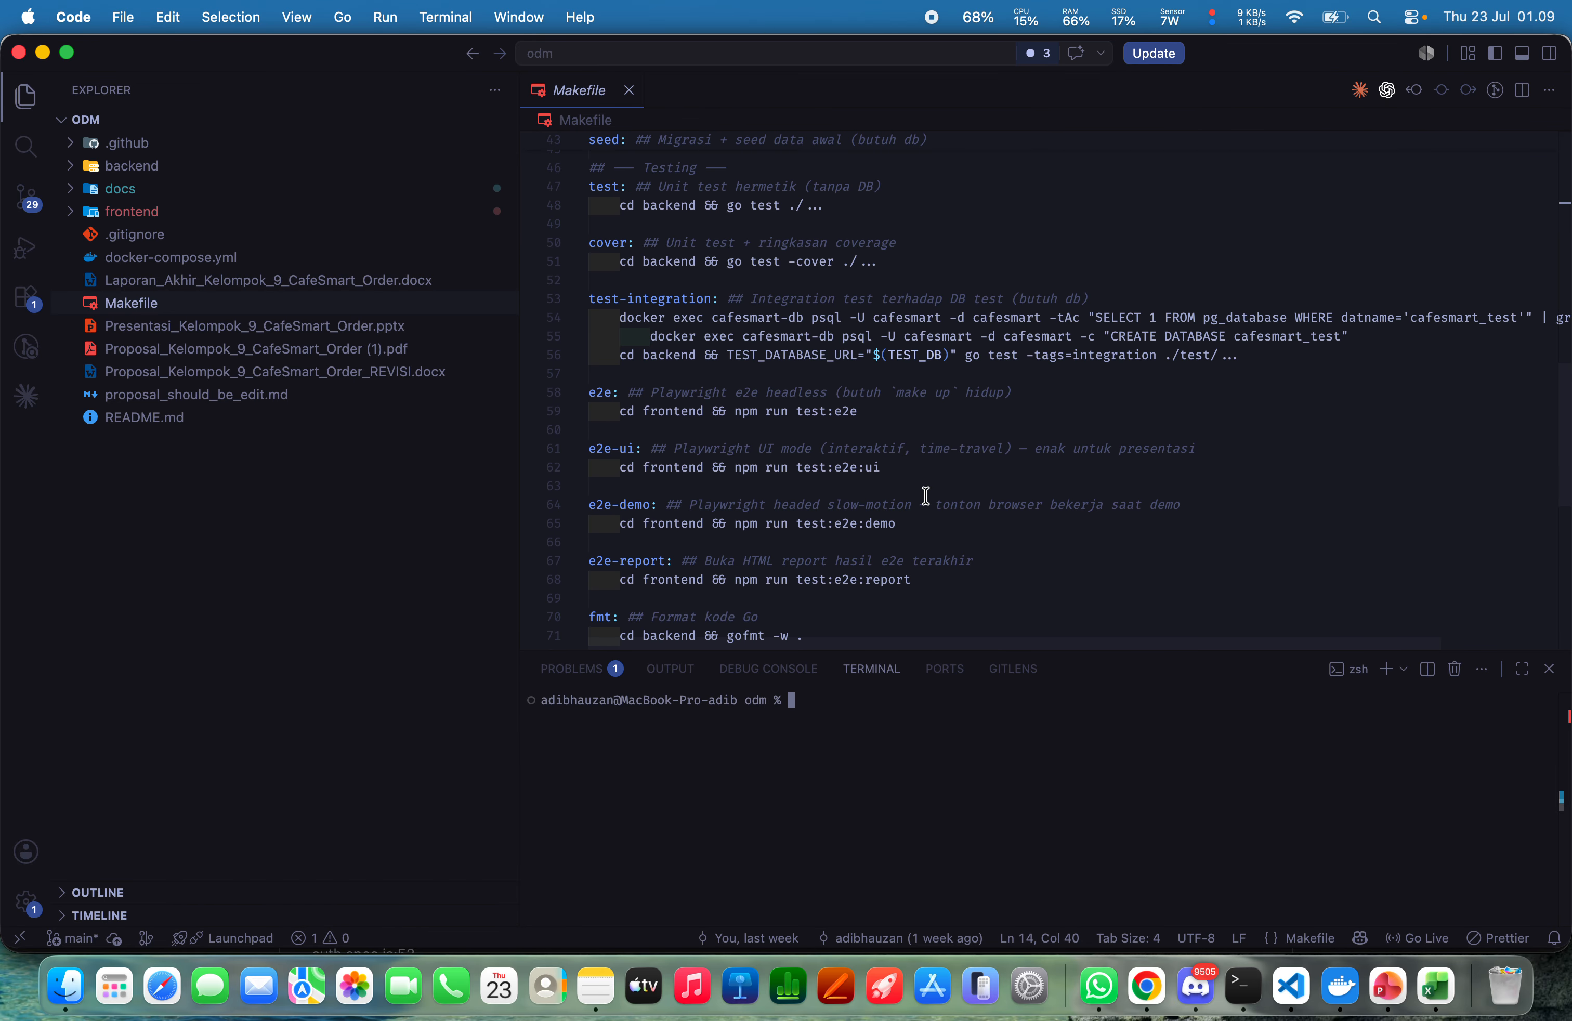
type("make e2e-demo")
Run make e2e-demo and let the headed Playwright suite finish with 27 passed in 1.1m
key("Return")
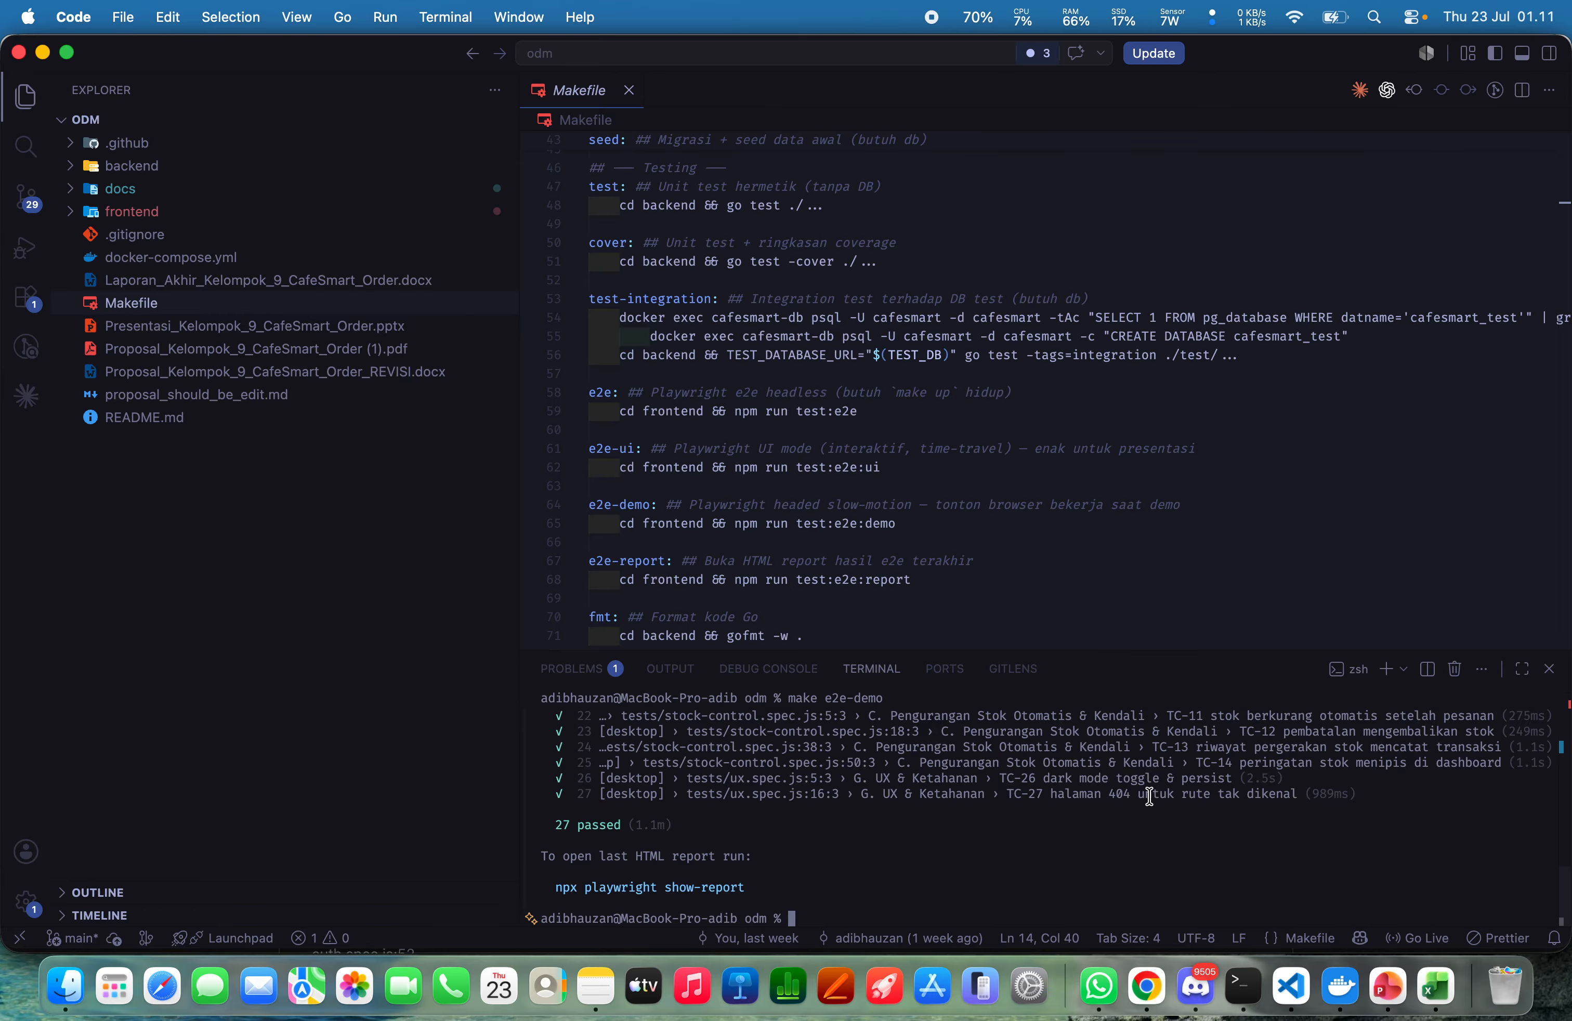
Switch to the Excel test-case workbook and browse around the sheet
left_click(1436, 987)
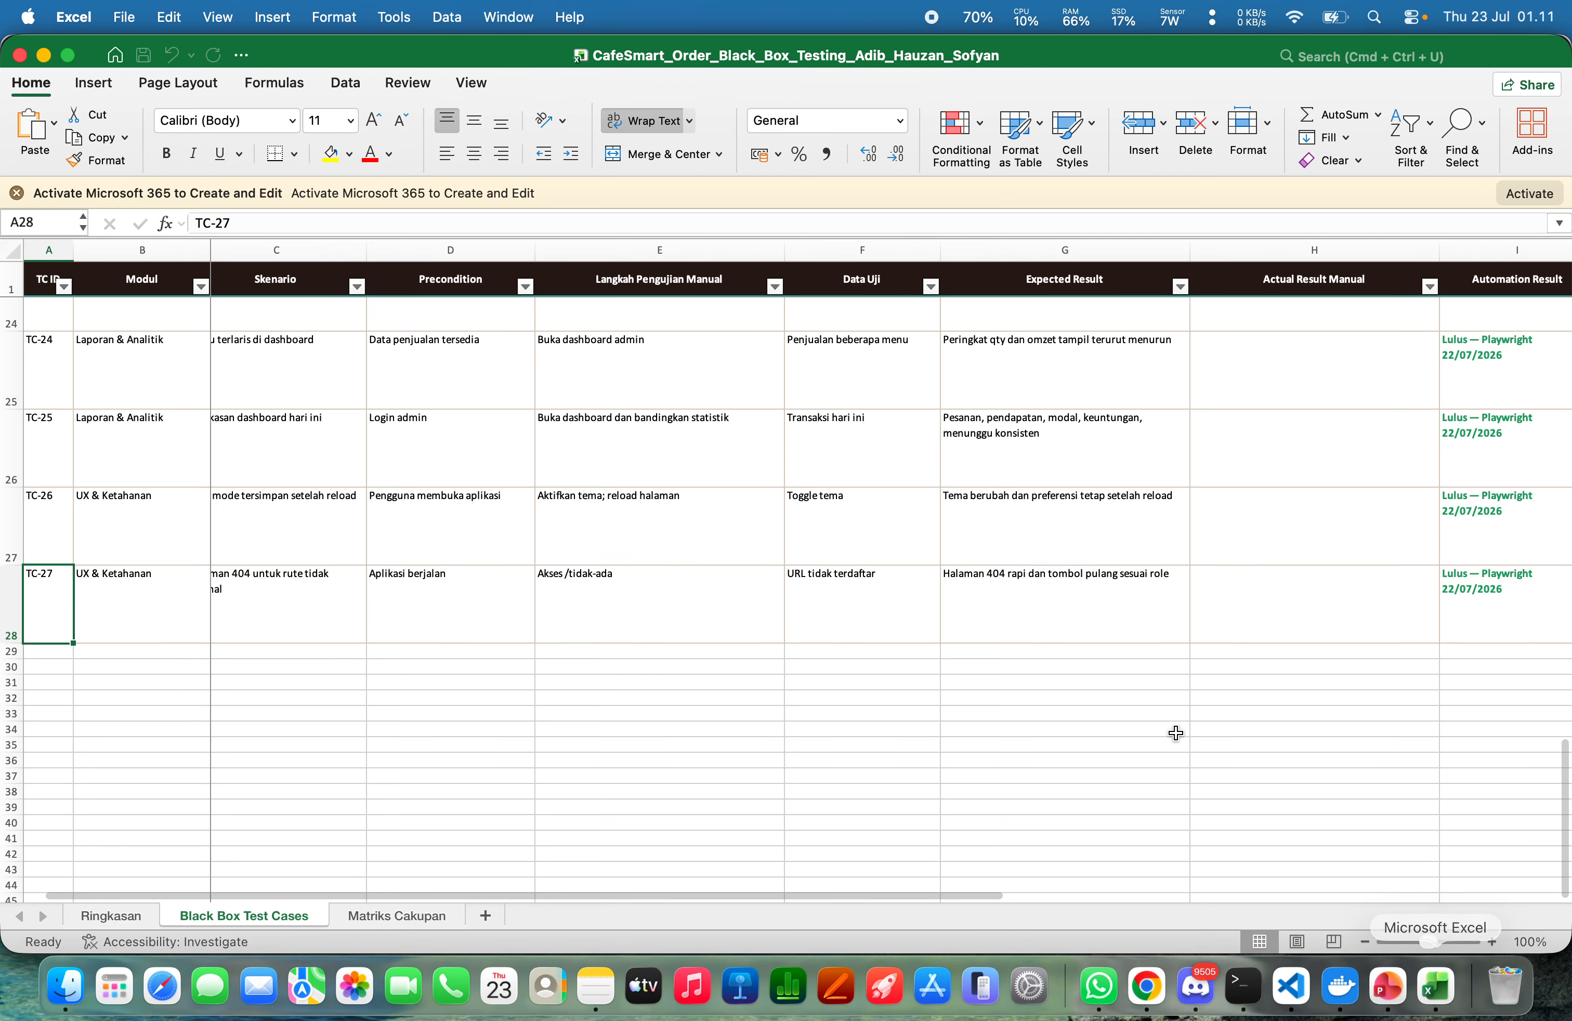
scroll(742, 587, "up", 20)
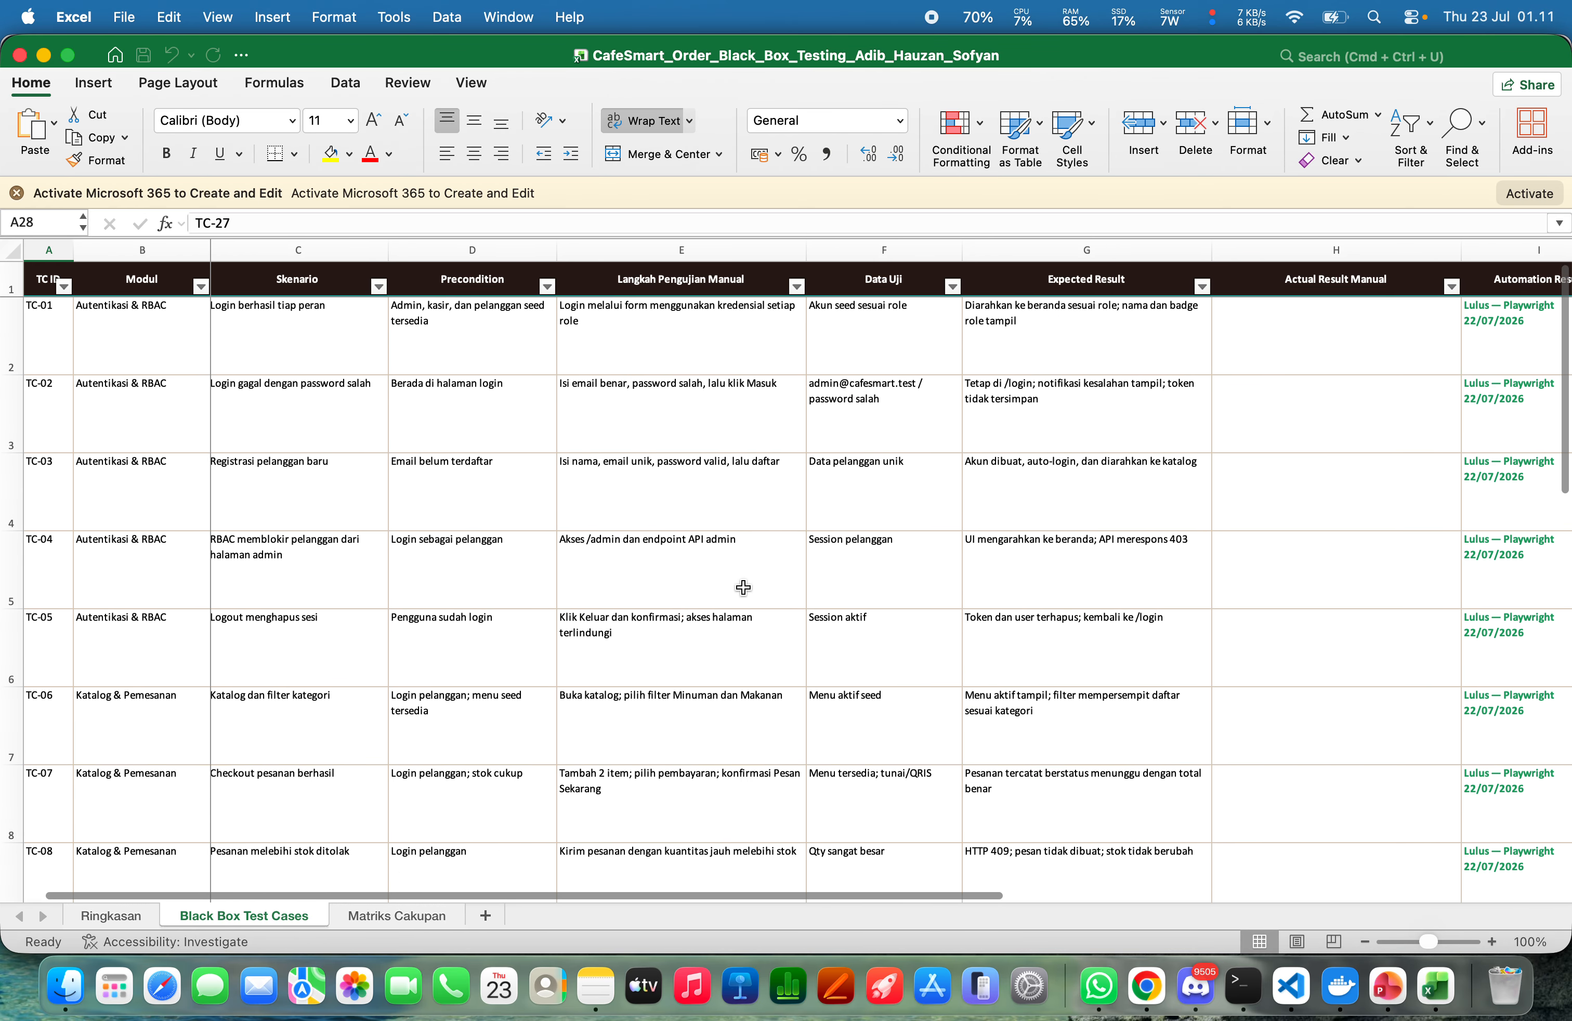
scroll(762, 424, "down", 1)
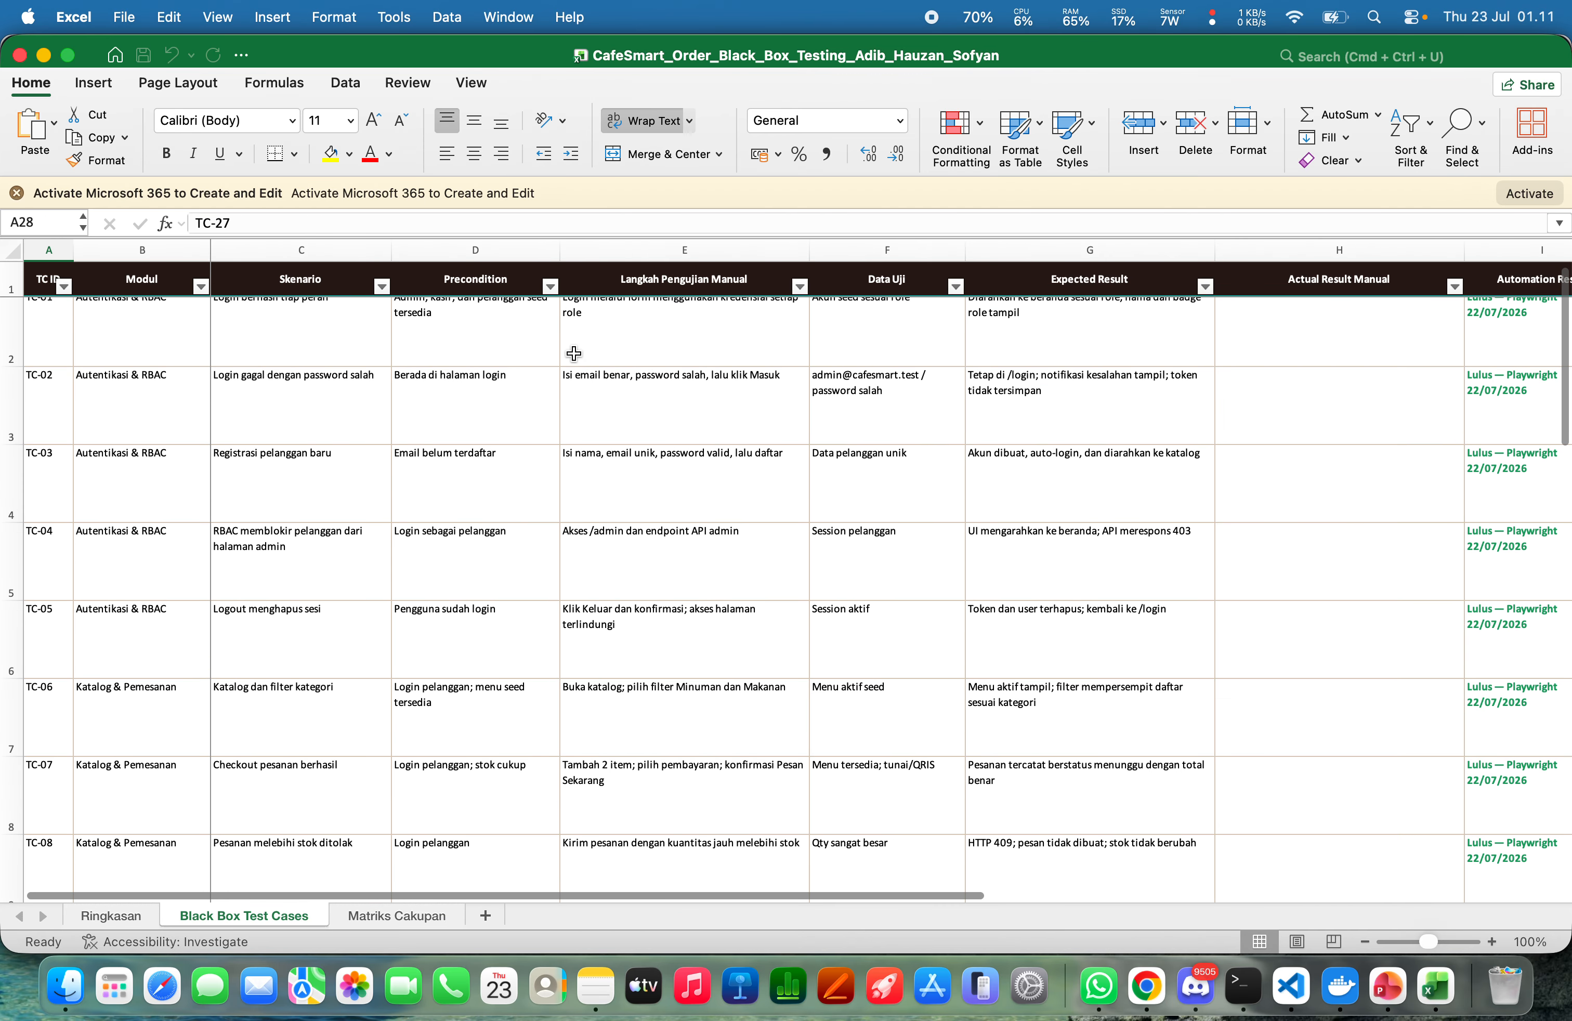
scroll(573, 354, "up", 1)
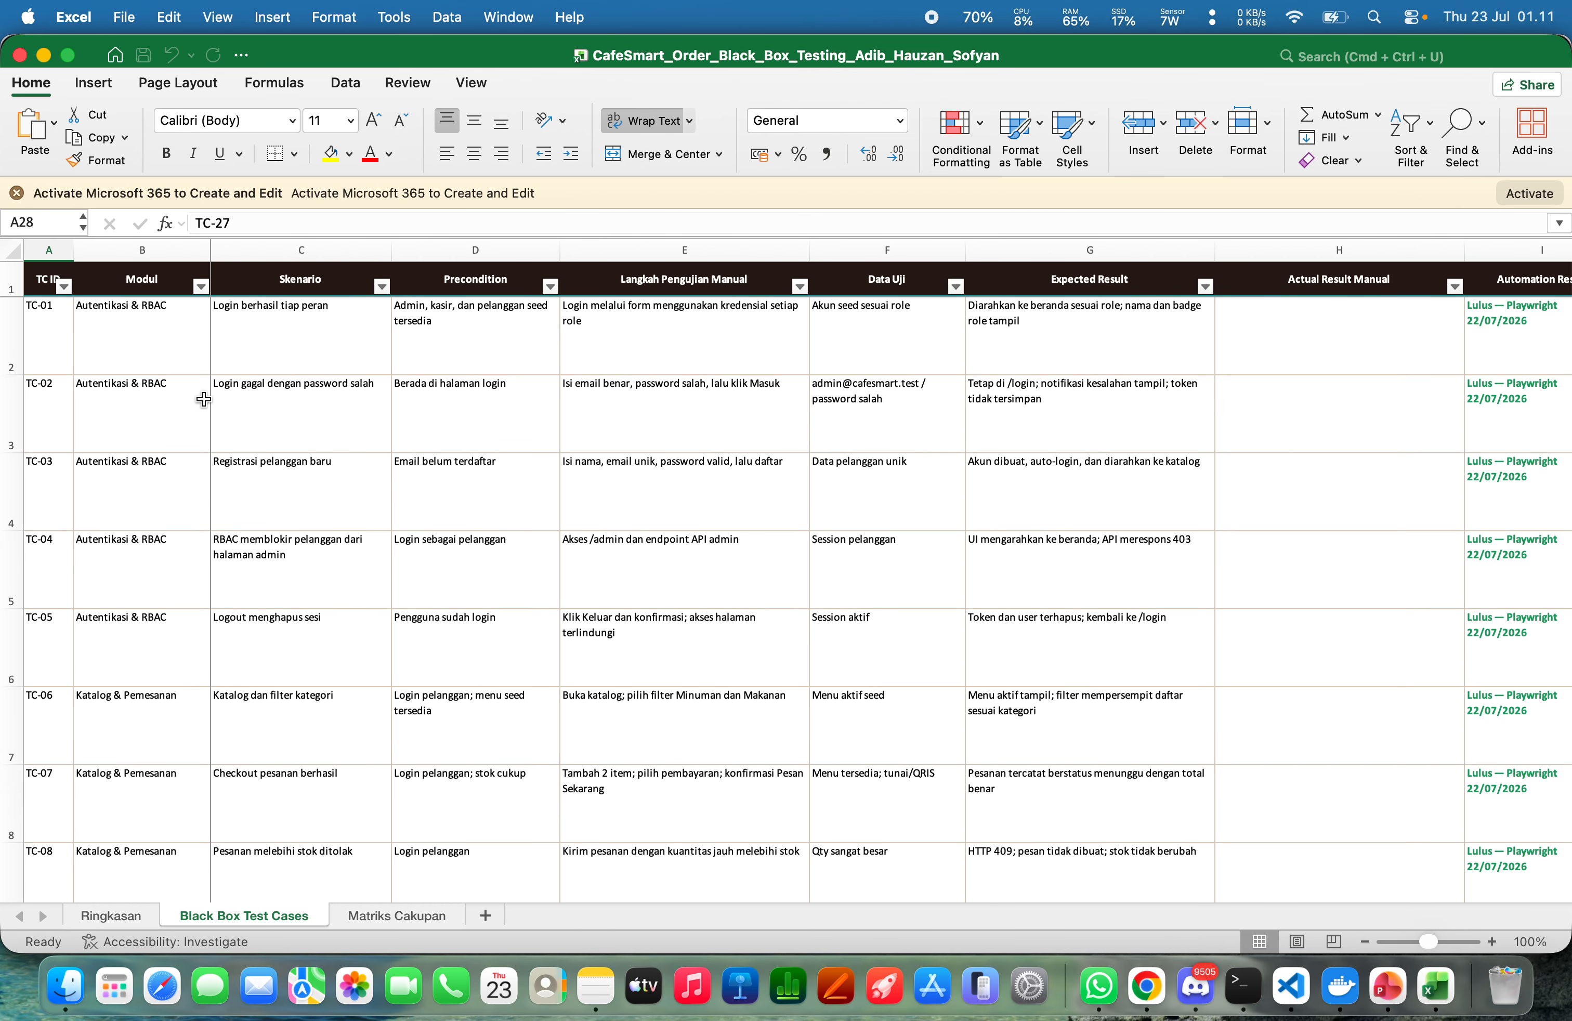
scroll(219, 433, "down", 13)
scroll(219, 434, "up", 13)
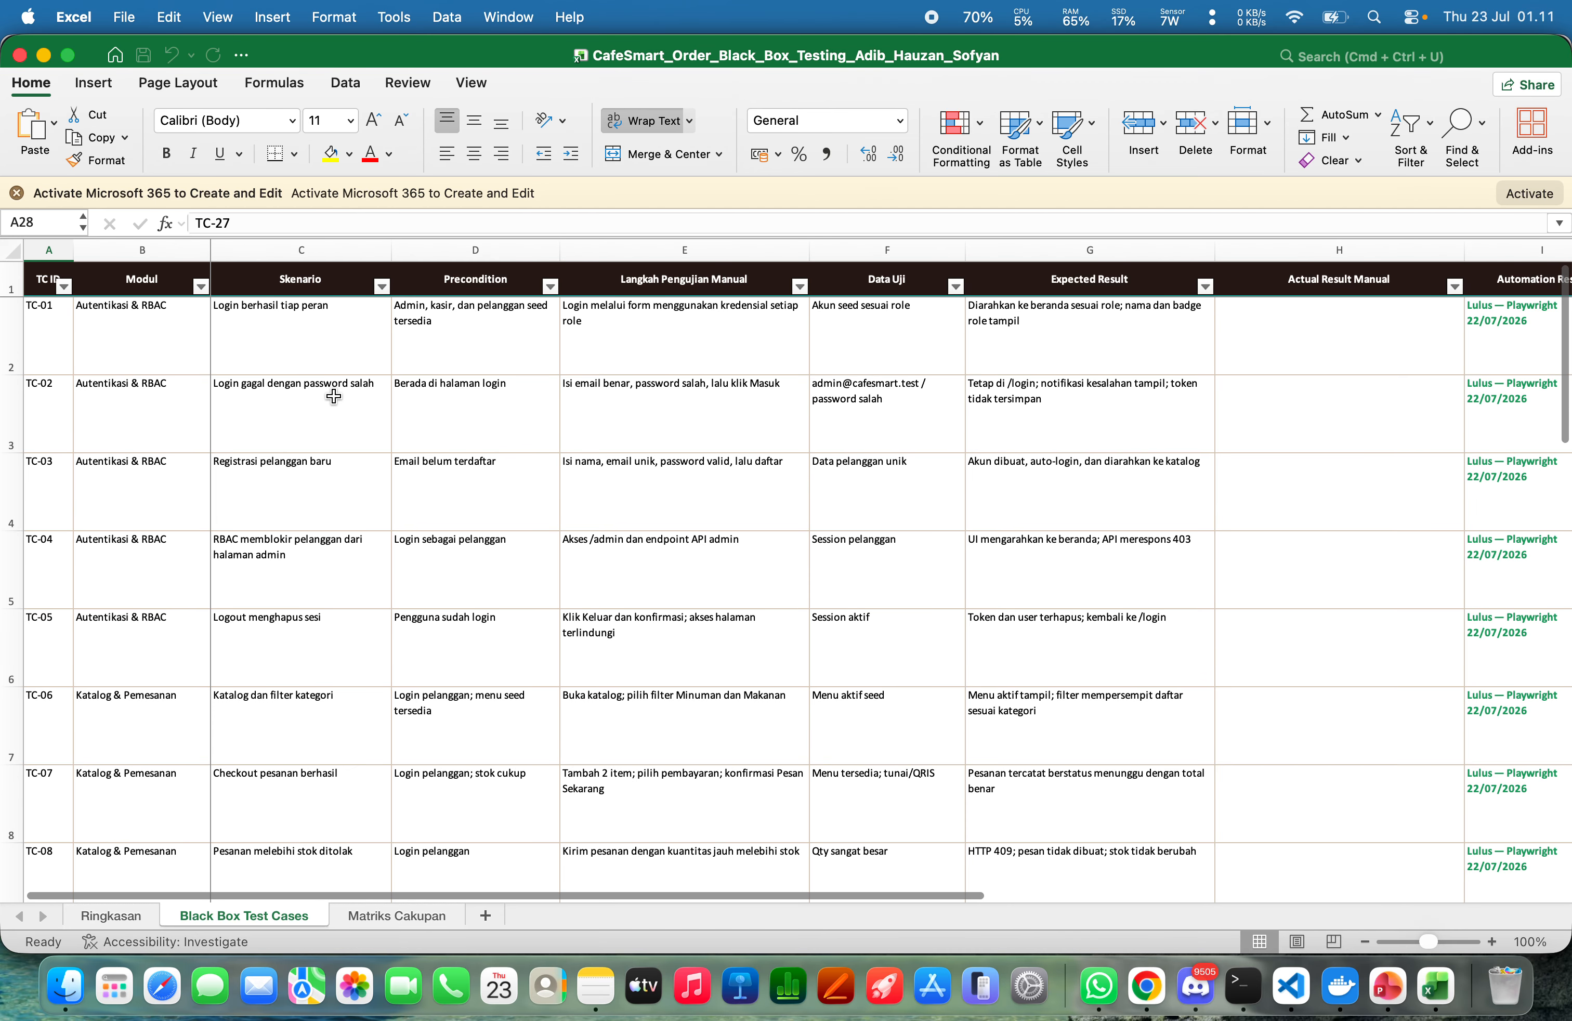
scroll(333, 395, "down", 1)
scroll(333, 395, "right", 5)
scroll(333, 395, "left", 5)
scroll(333, 396, "right", 1)
scroll(333, 395, "left", 1)
scroll(333, 396, "down", 1)
scroll(333, 395, "up", 1)
scroll(333, 396, "right", 2)
scroll(333, 395, "down", 3)
right_click(334, 358)
left_click(328, 352)
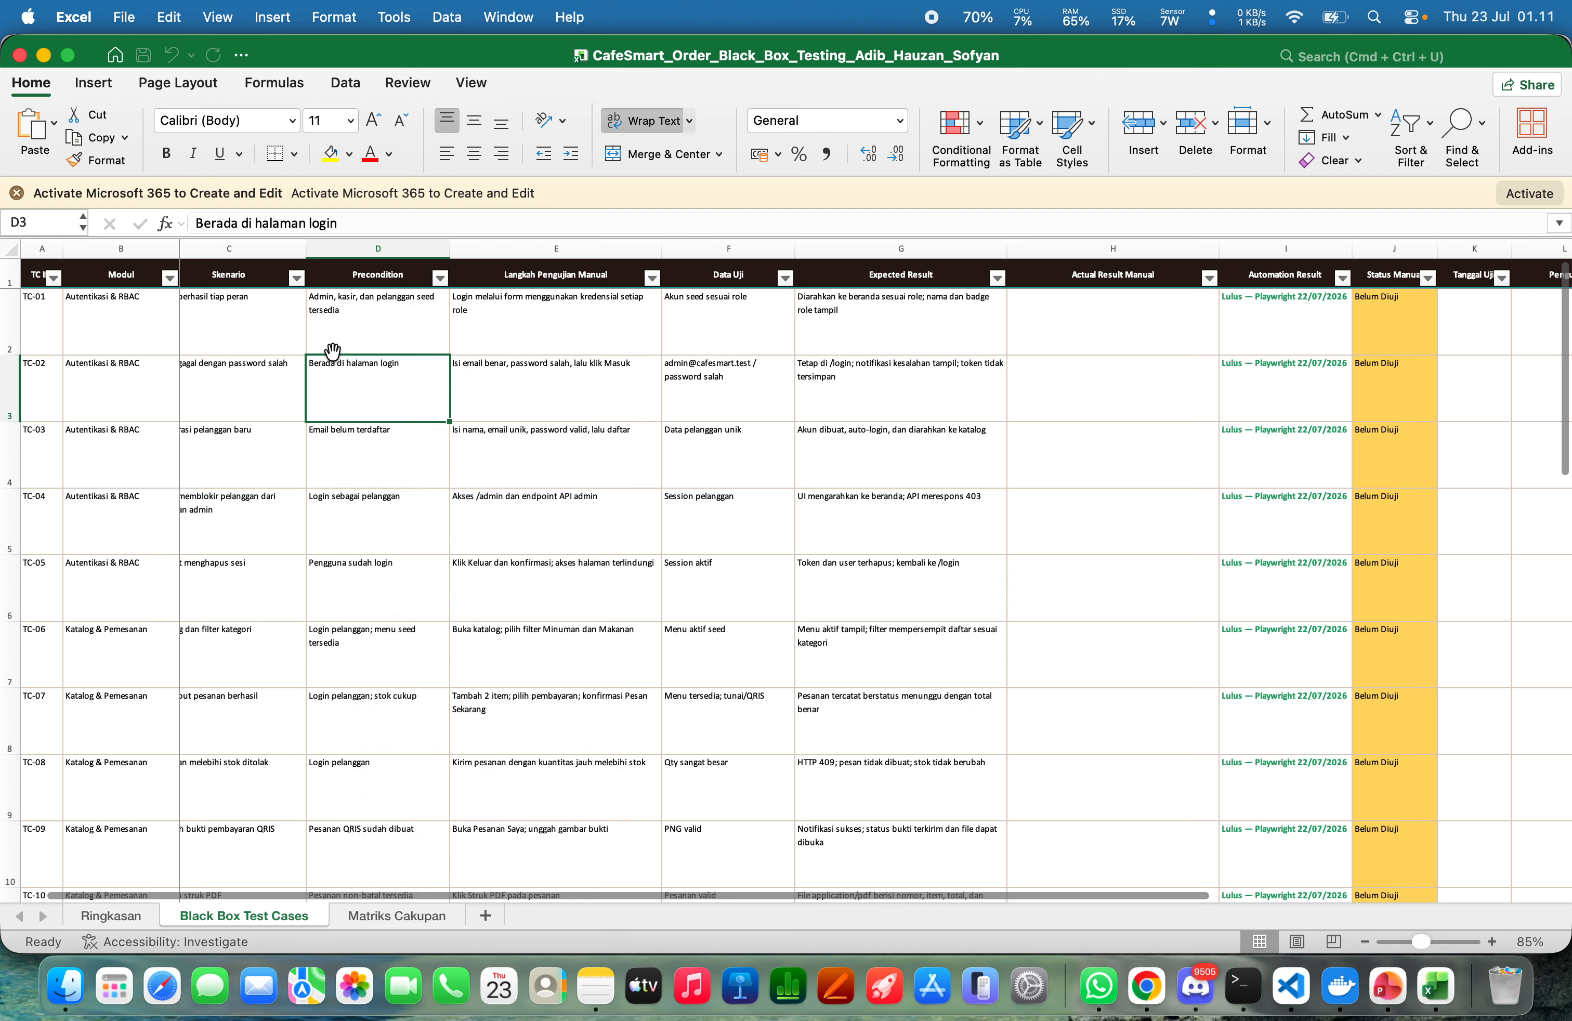
scroll(259, 318, "left", 1)
Review TC-01's module, scenario, precondition, expected result and manual actual result cells
left_click(197, 321)
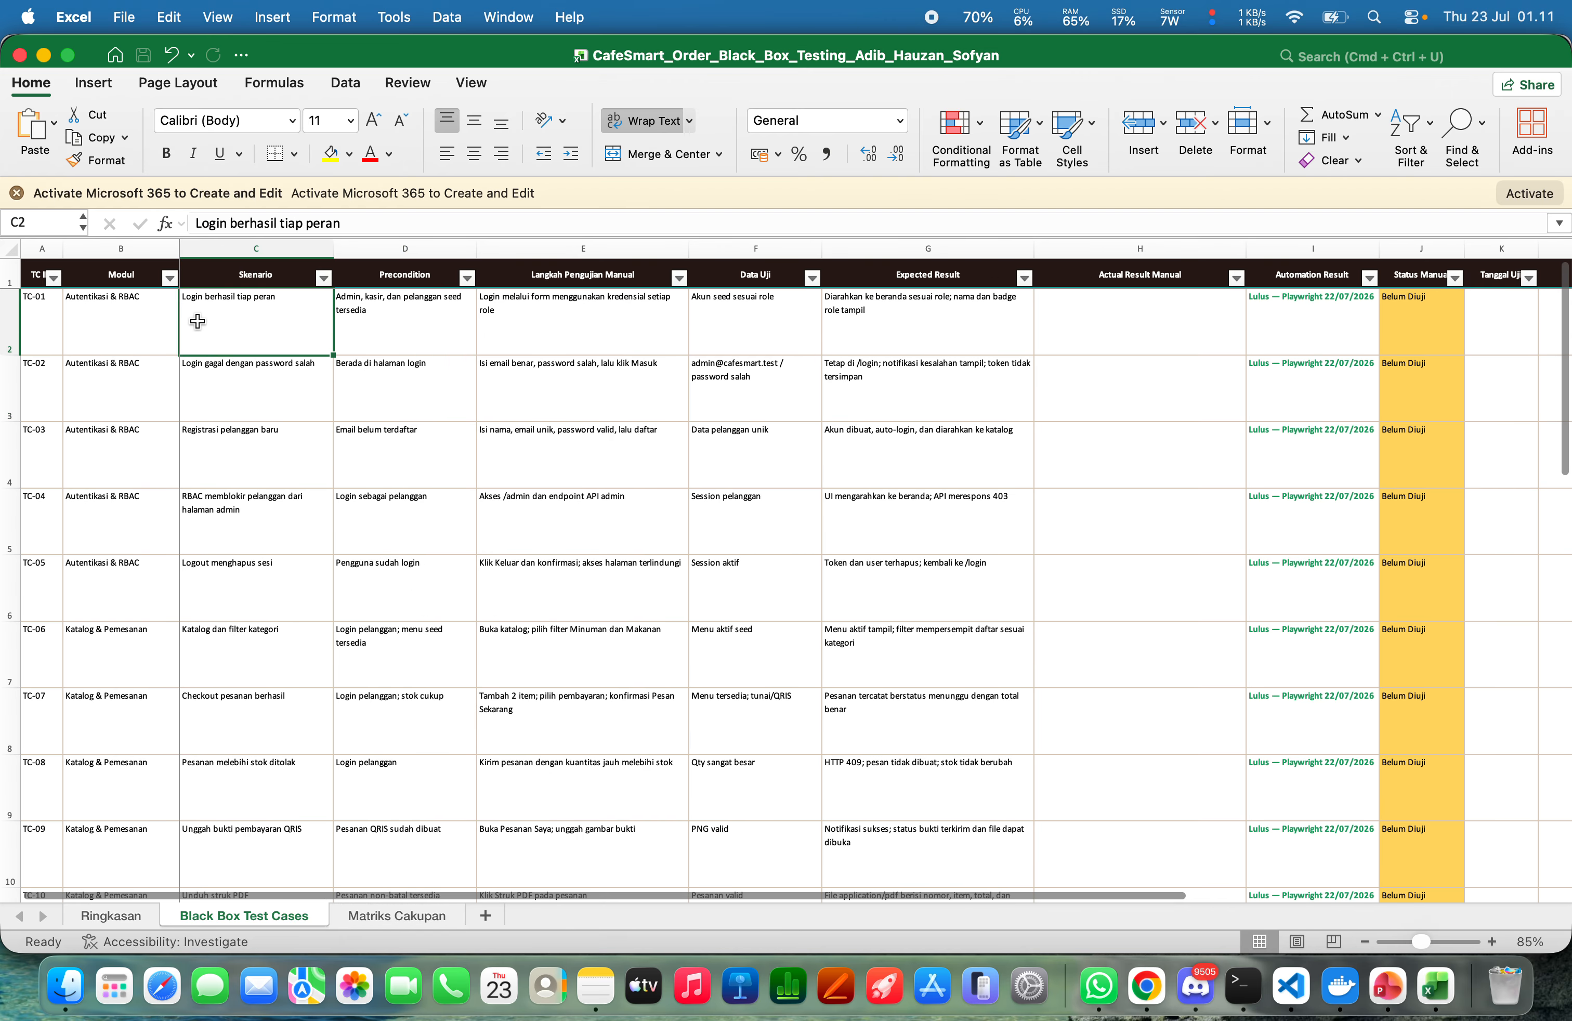
left_click(111, 308)
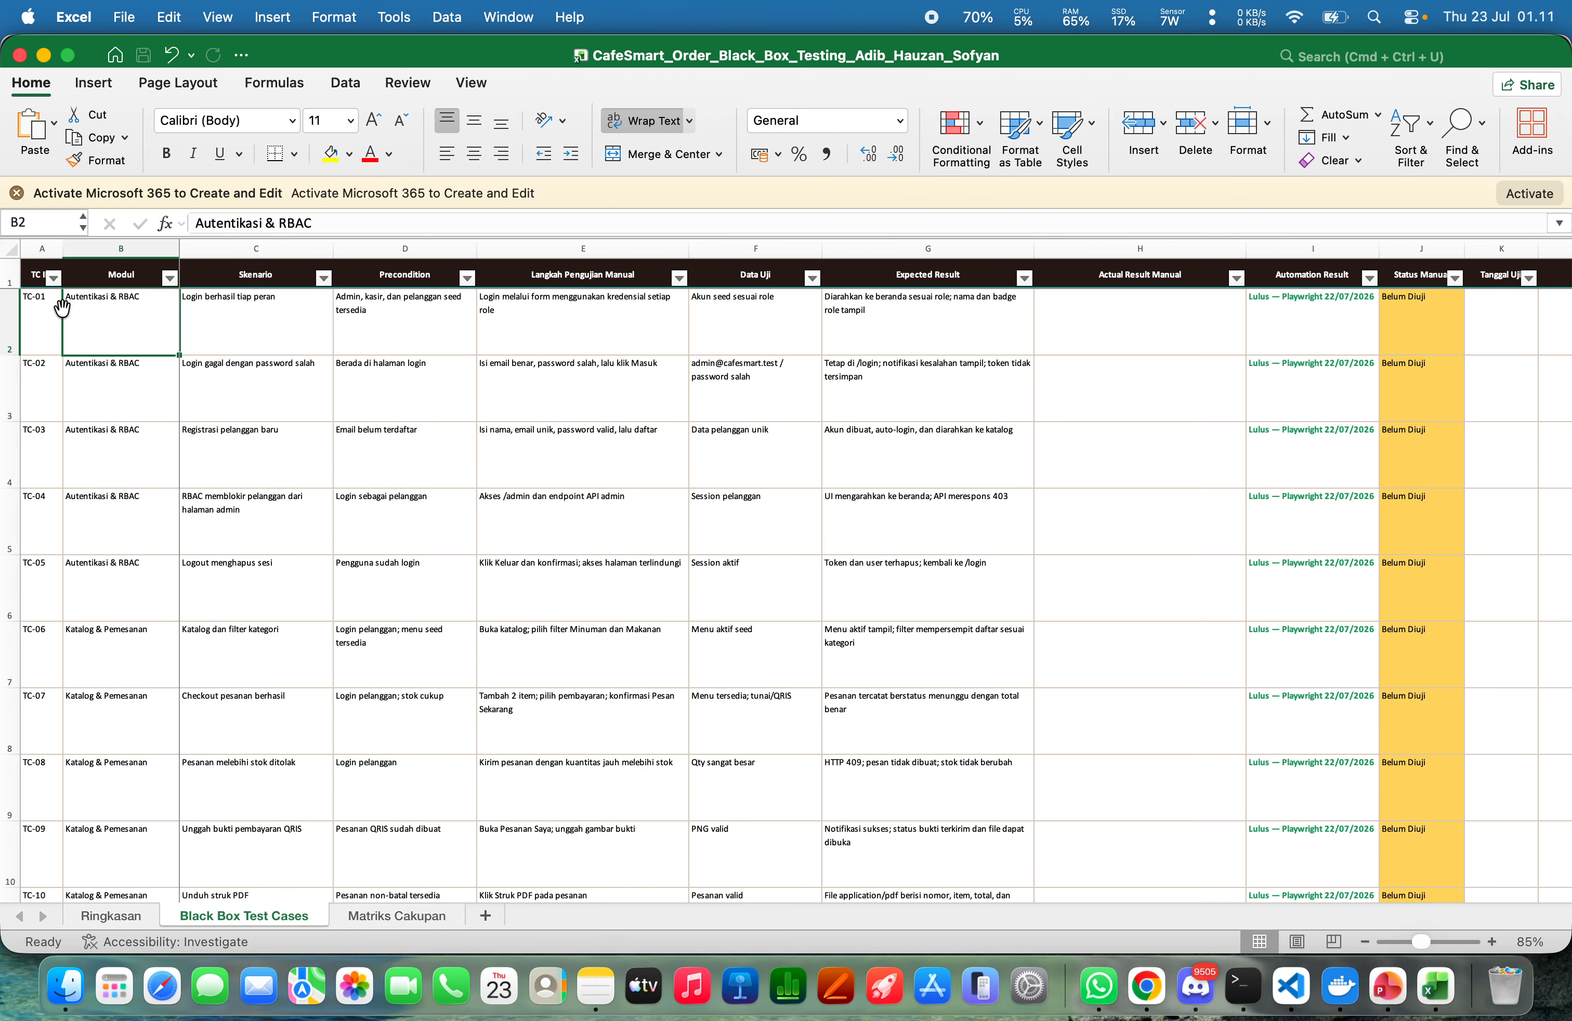
left_click(246, 319)
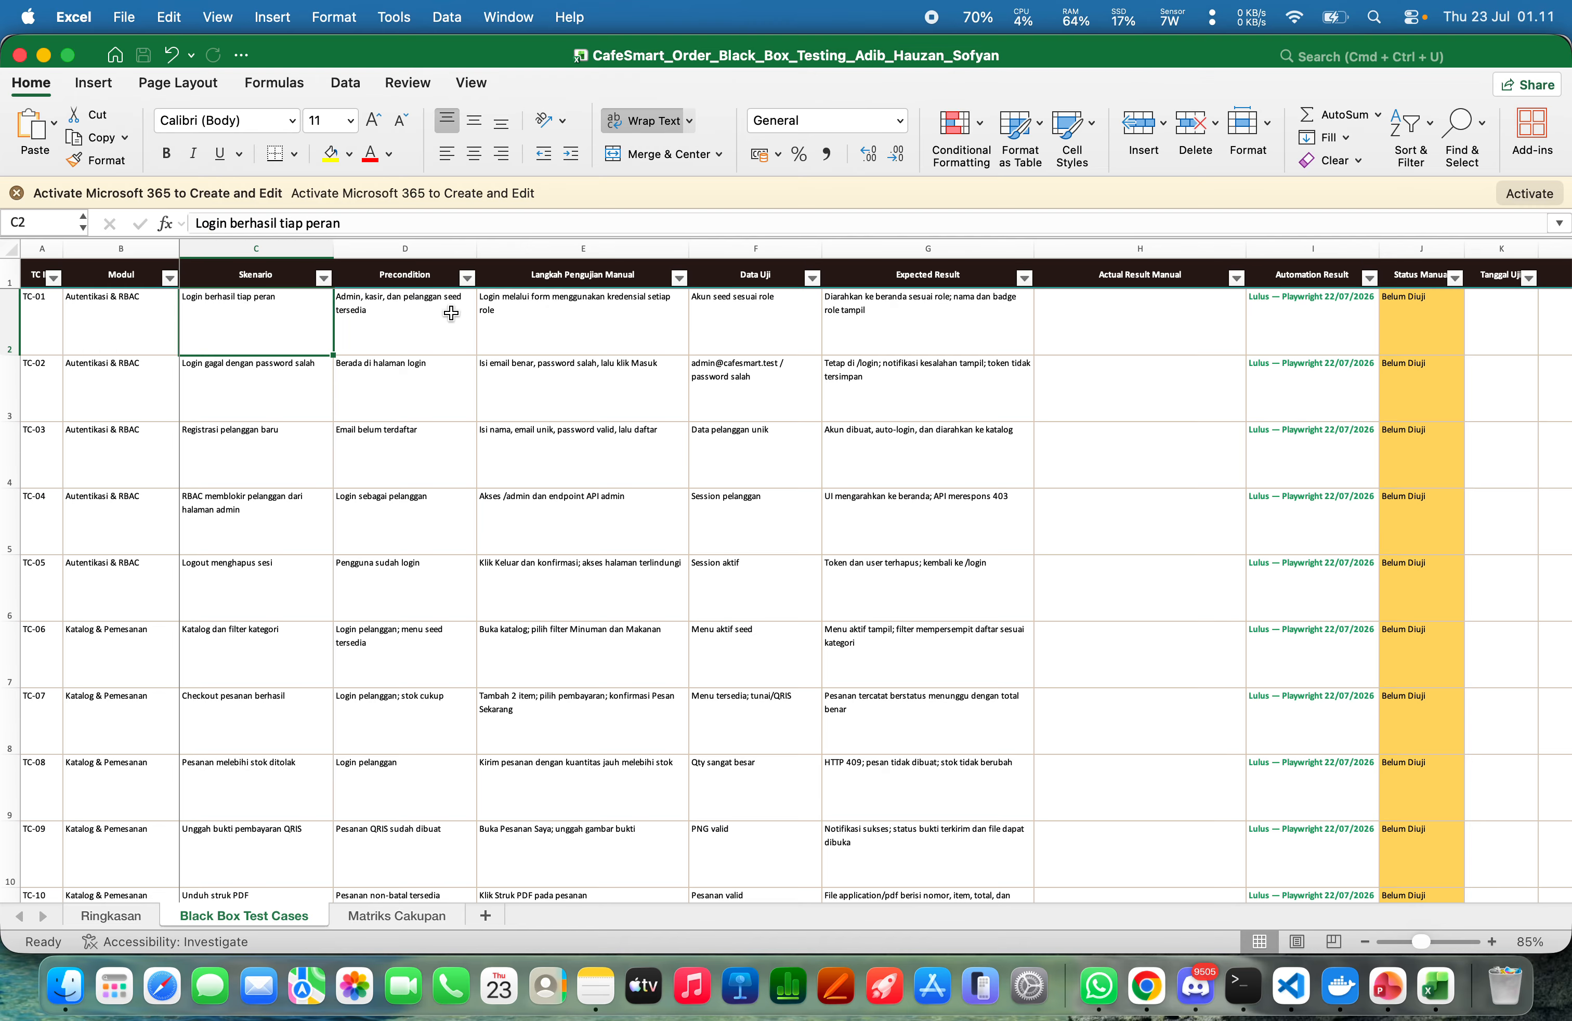
left_click(369, 326)
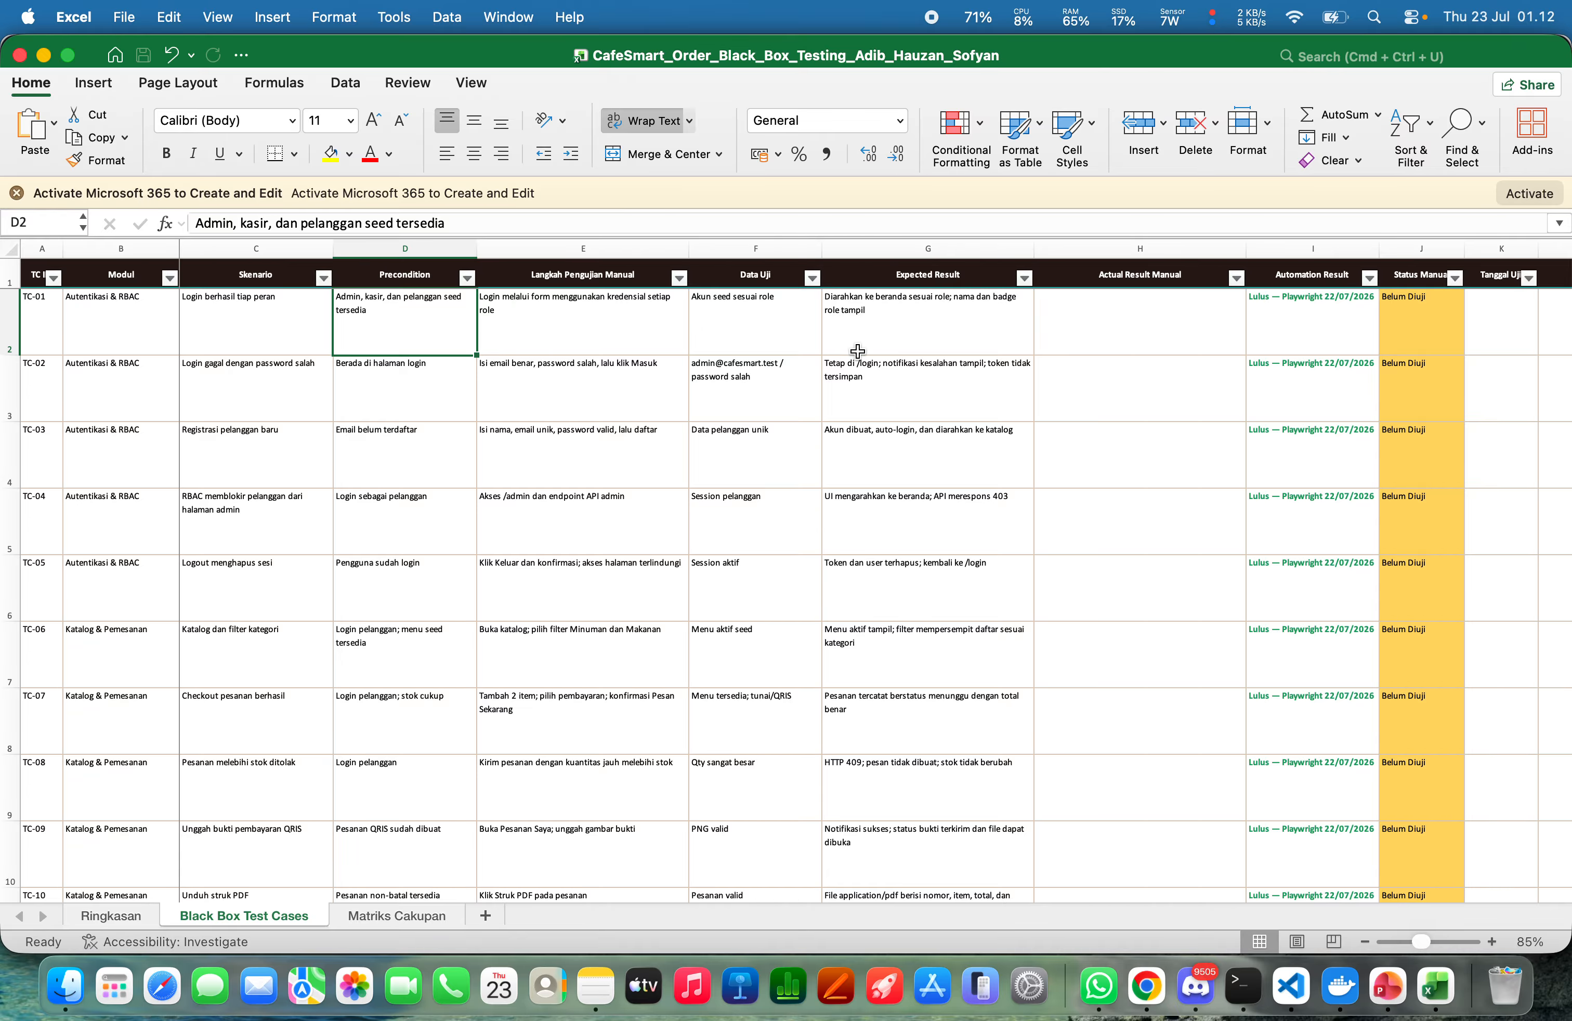
left_click(854, 306)
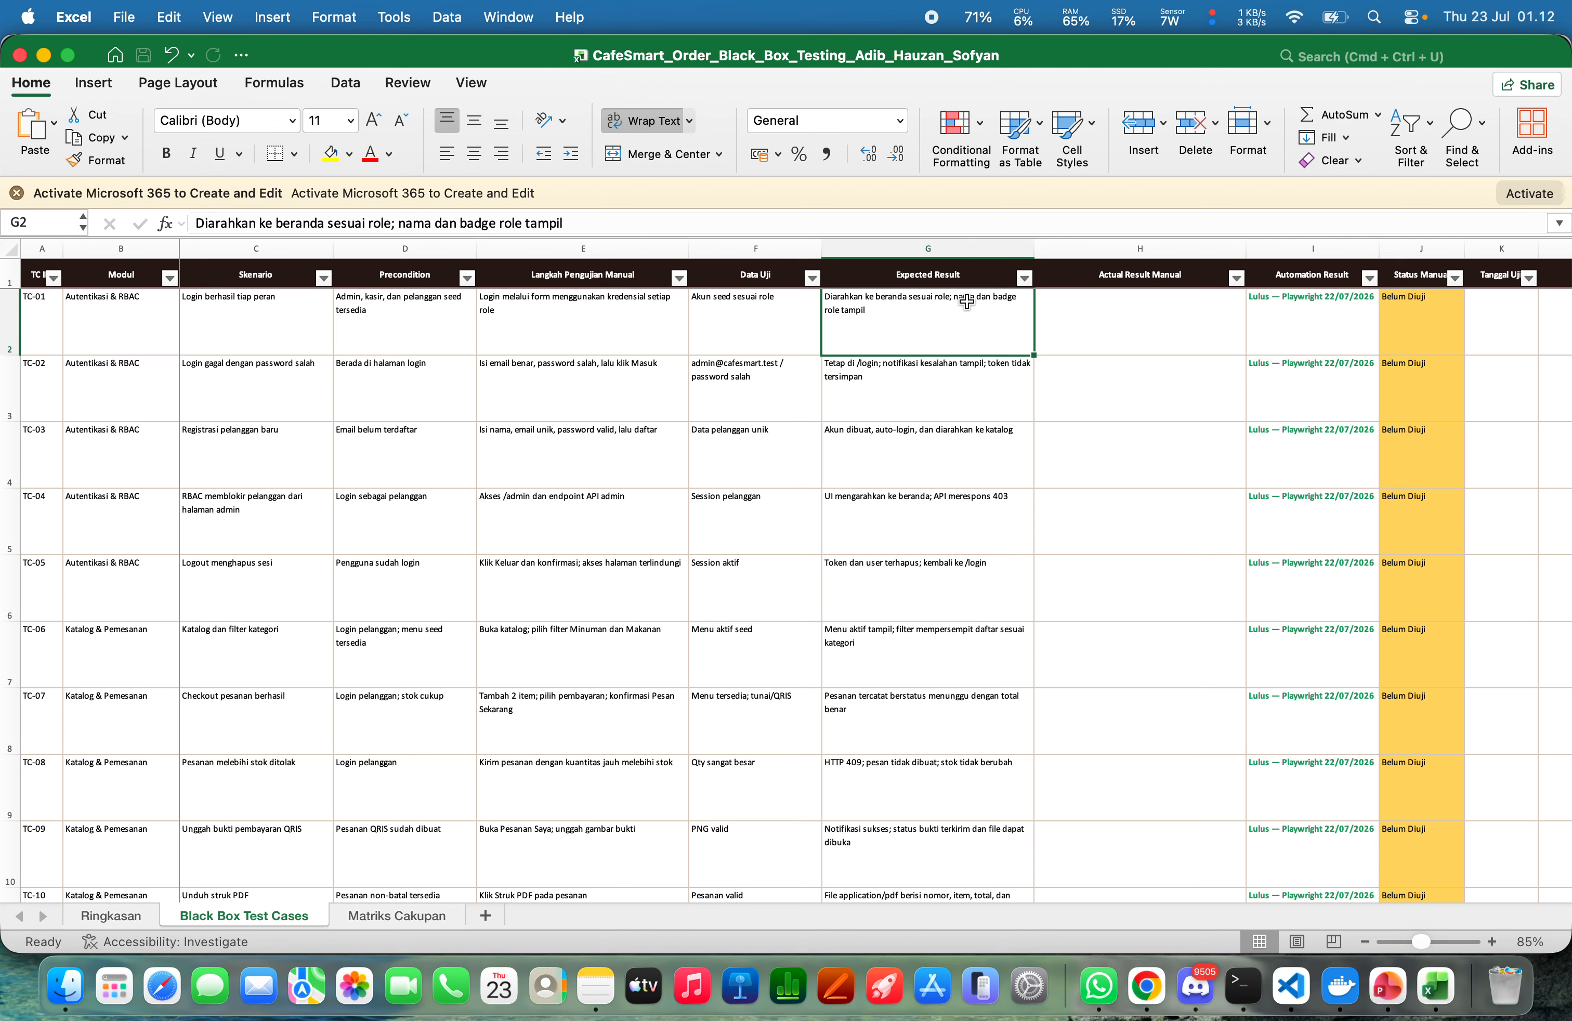
scroll(913, 321, "right", 6)
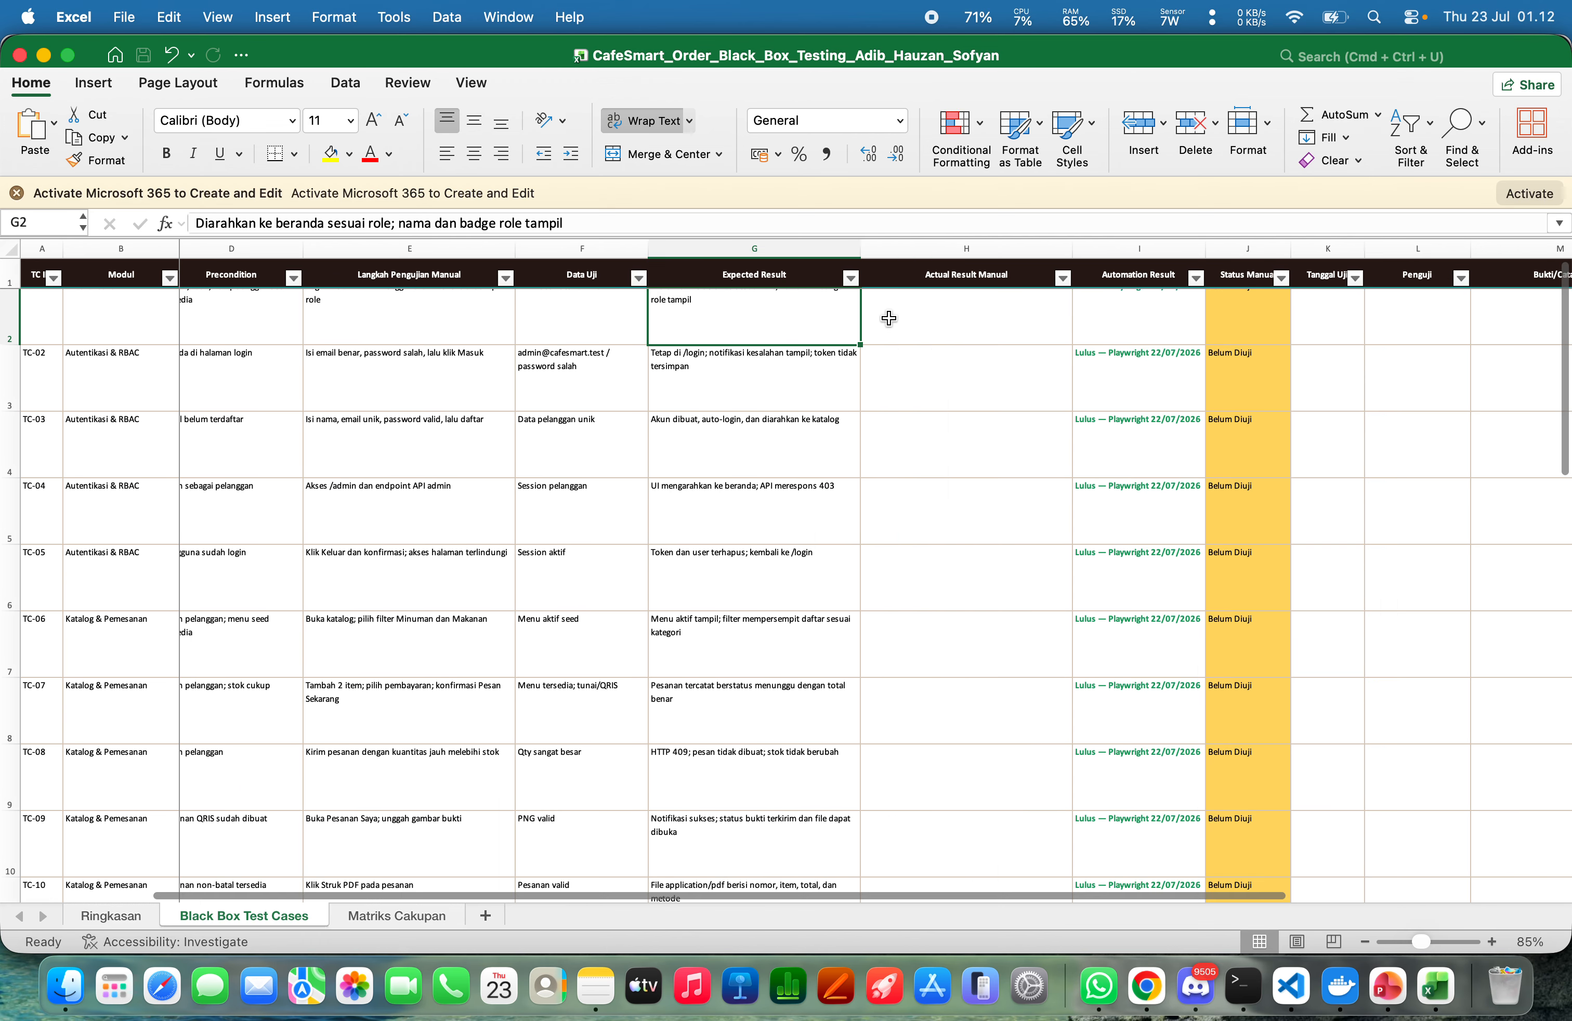
scroll(888, 318, "right", 2)
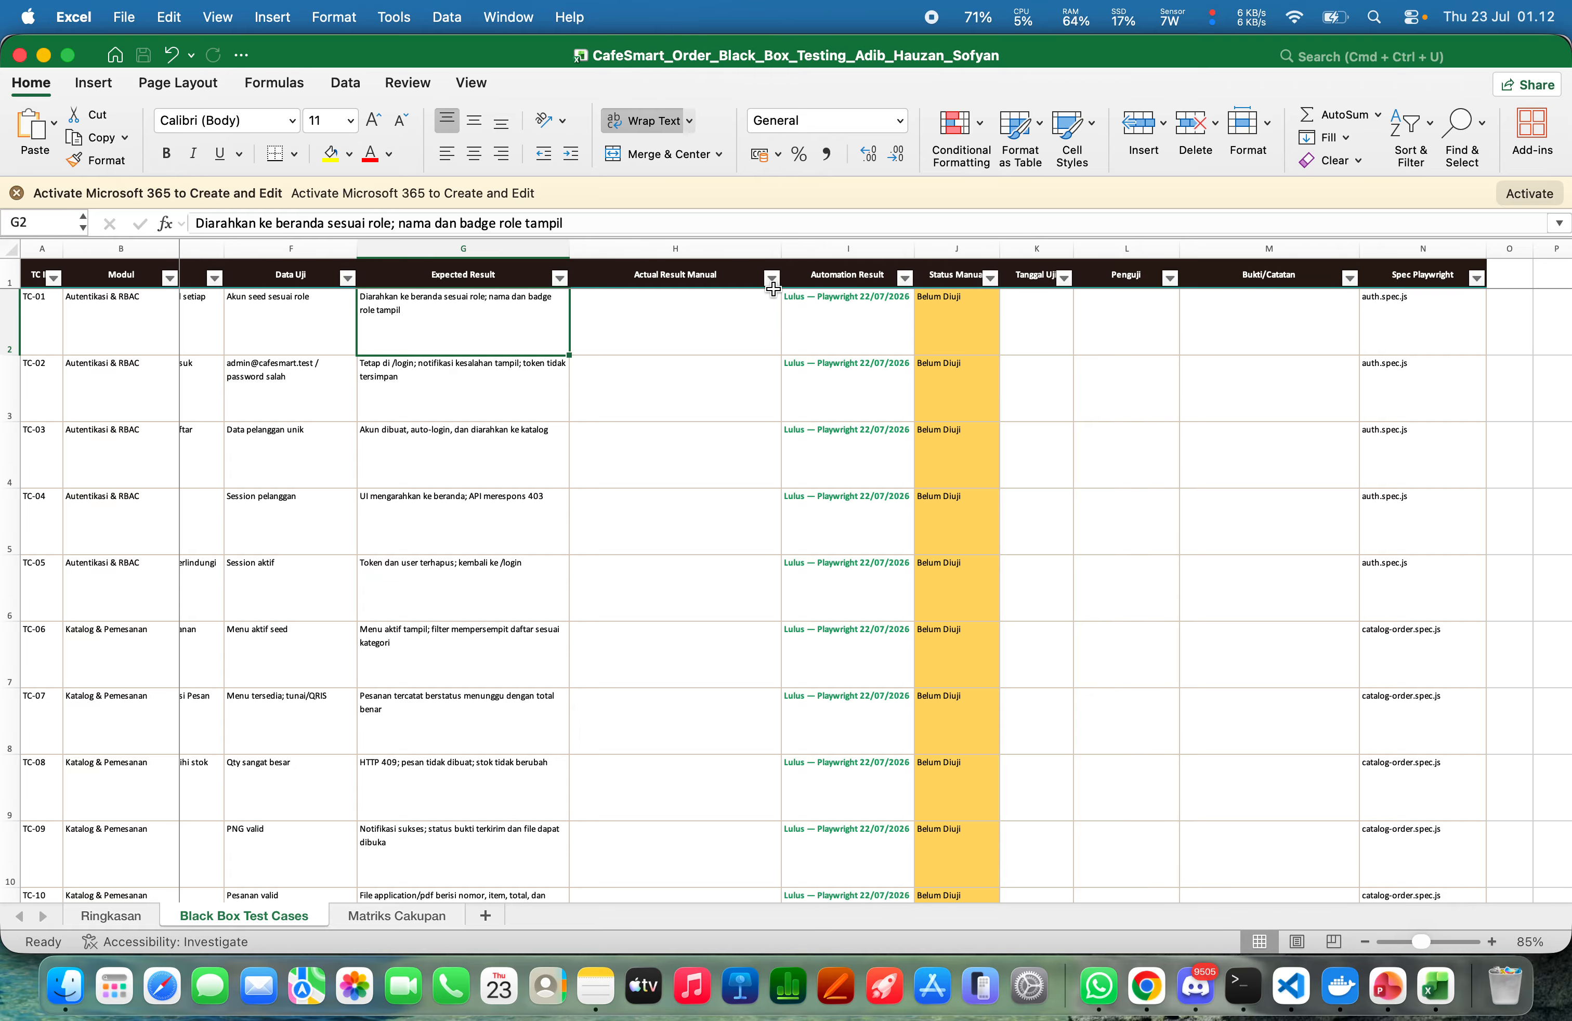
left_click(723, 320)
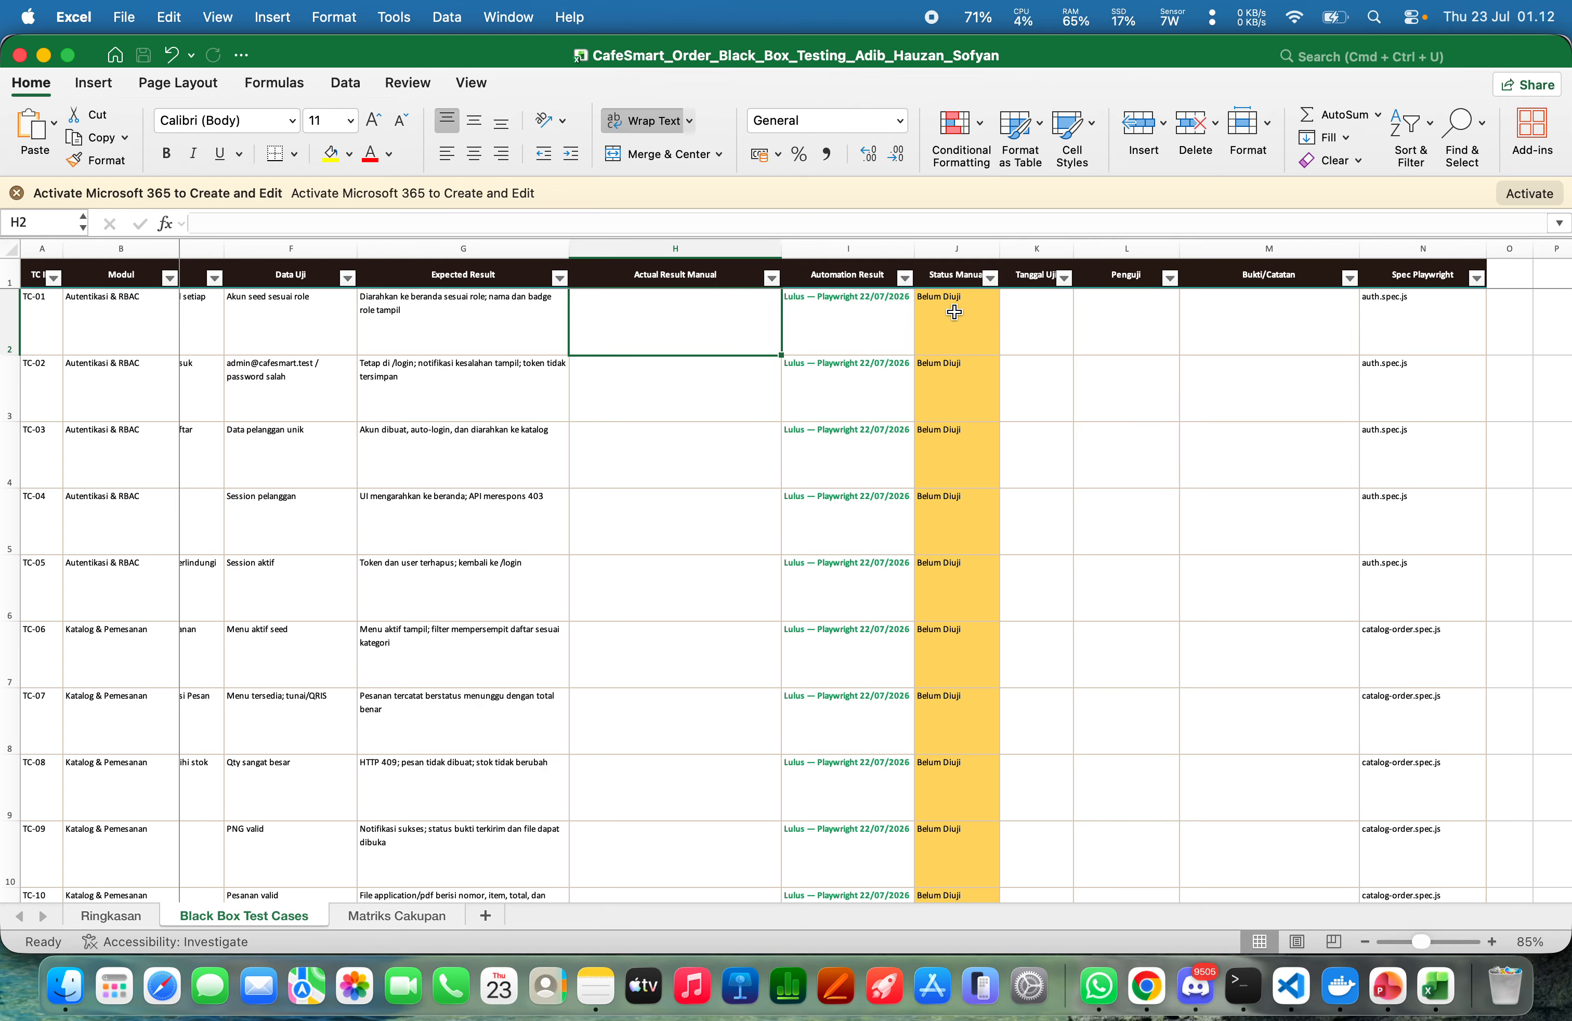
Widen the Automation Result column I and bring the Playwright report back up
left_click(836, 298)
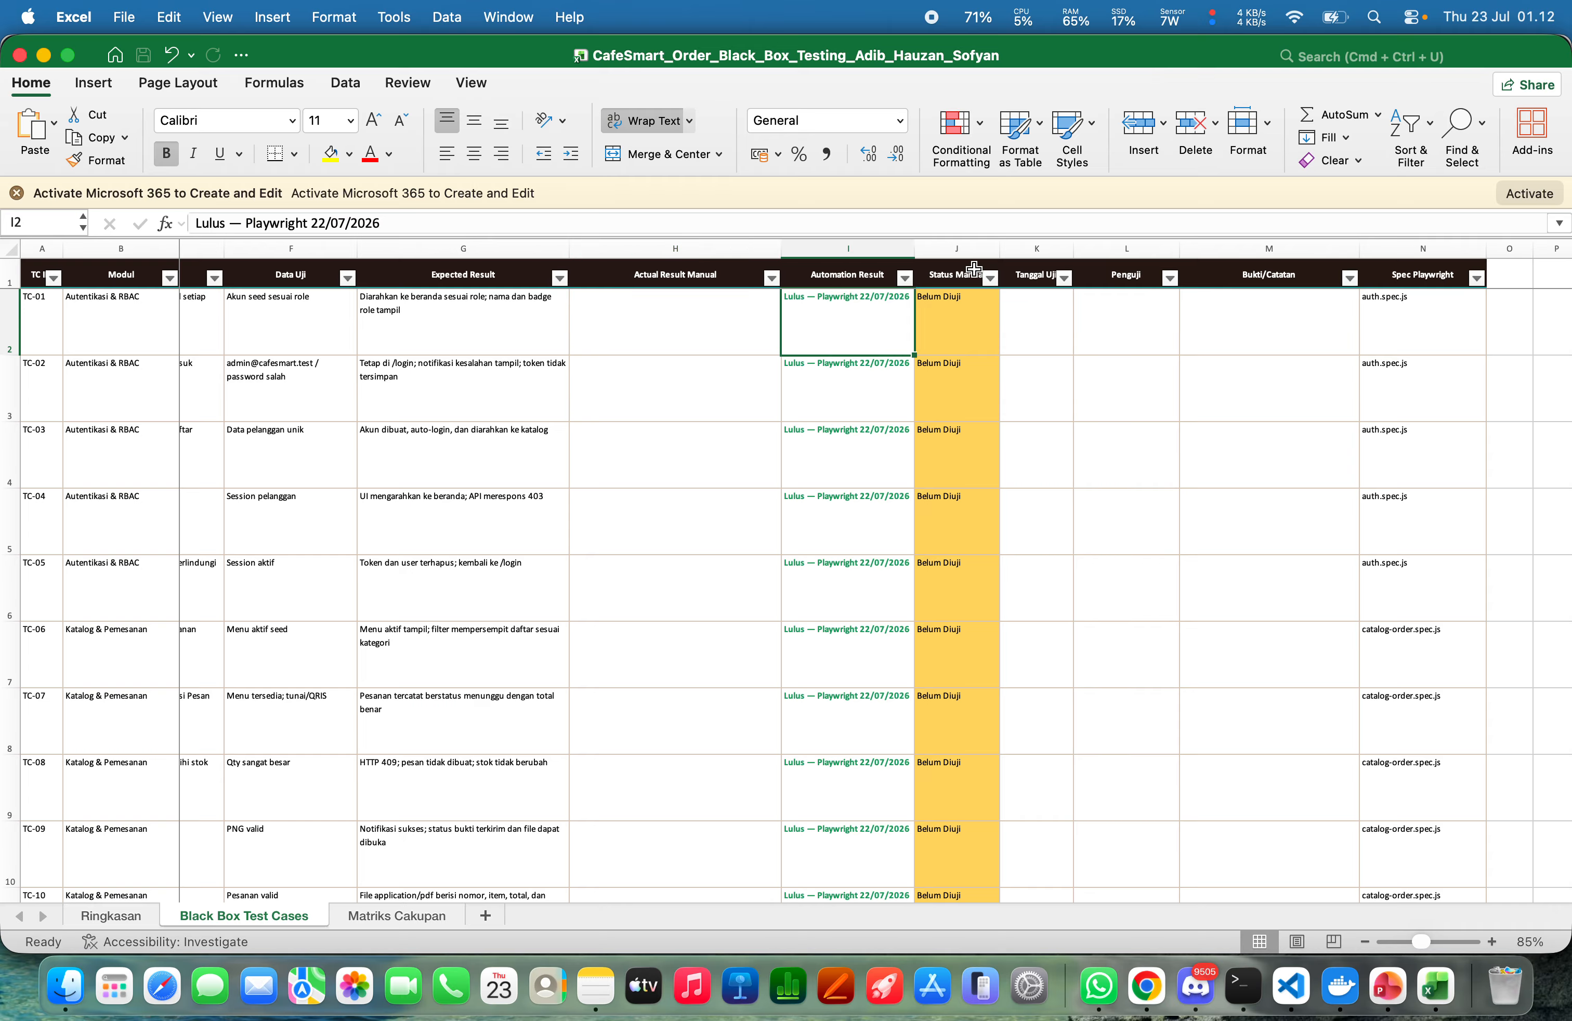
left_click_drag(915, 255, 928, 255)
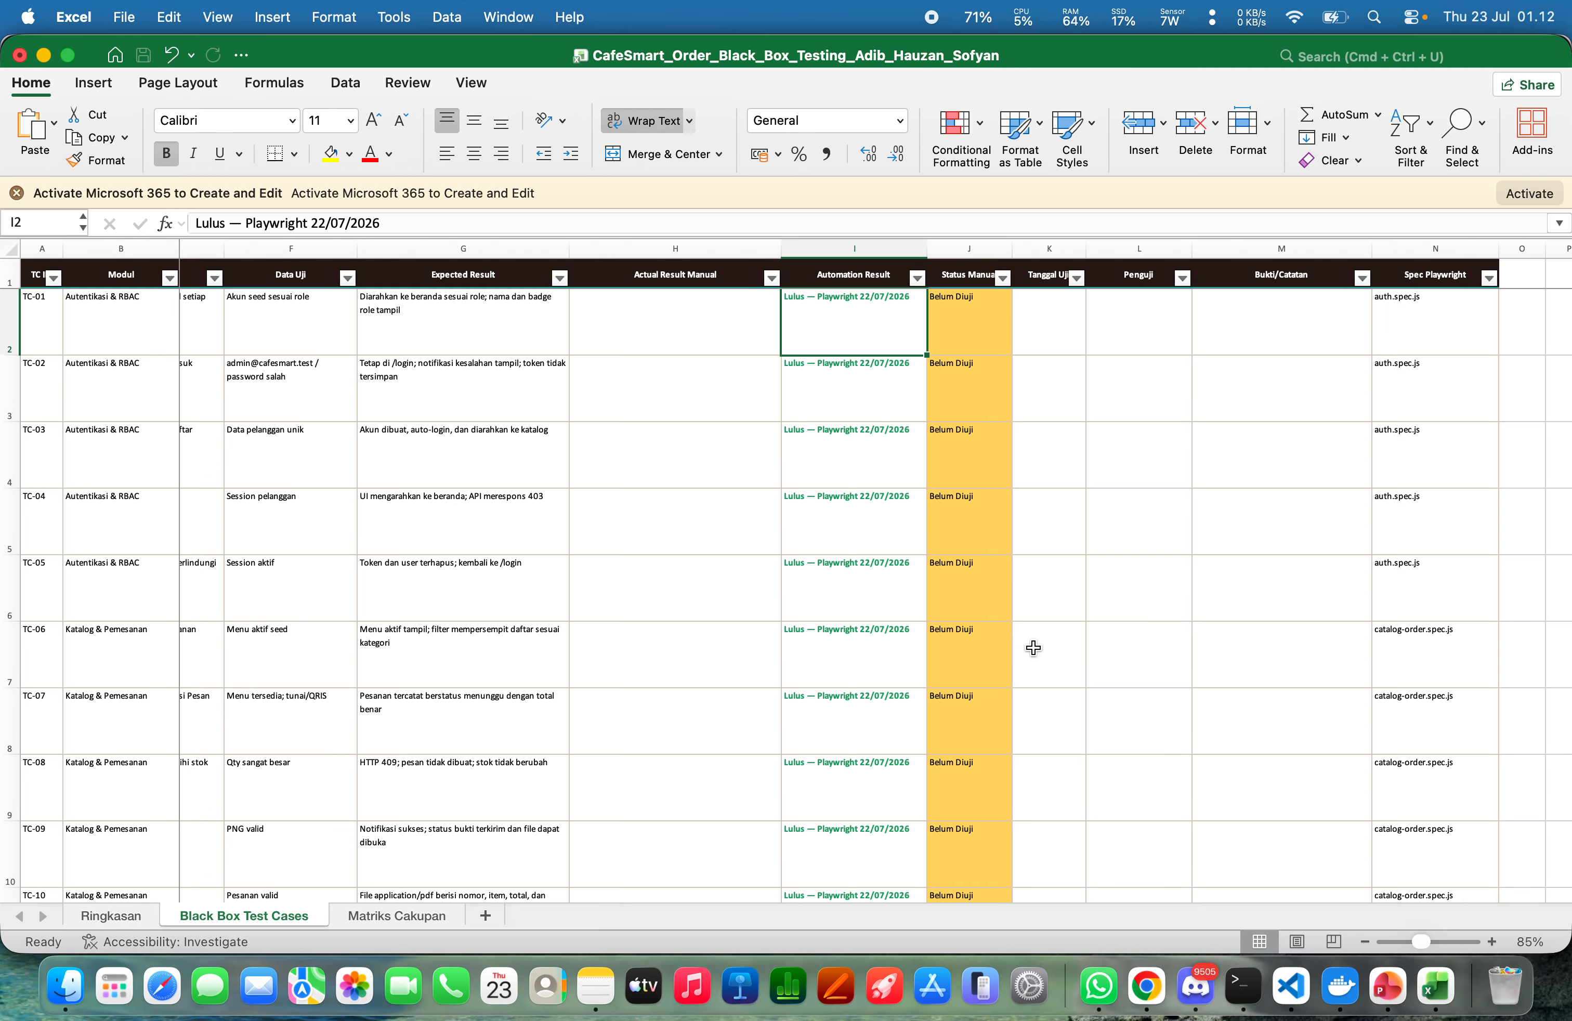
left_click(1156, 983)
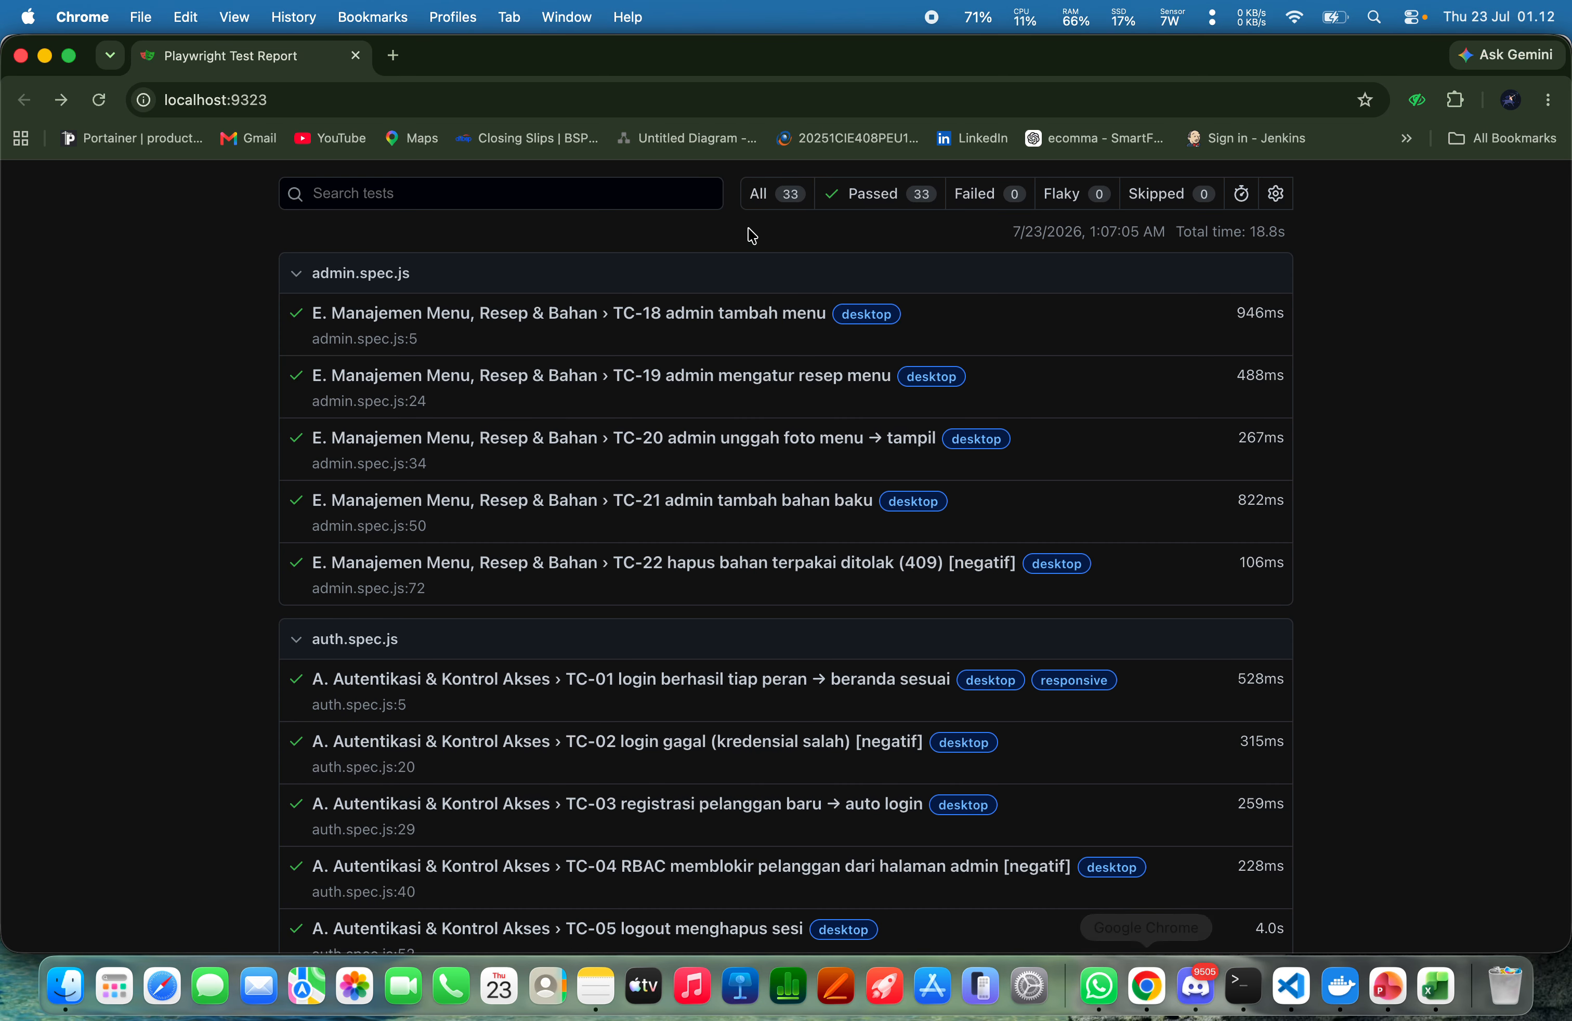
Open CafeSmart via Docker's frontend 5173:80 link, log the customer out, and return to Excel
left_click(1340, 987)
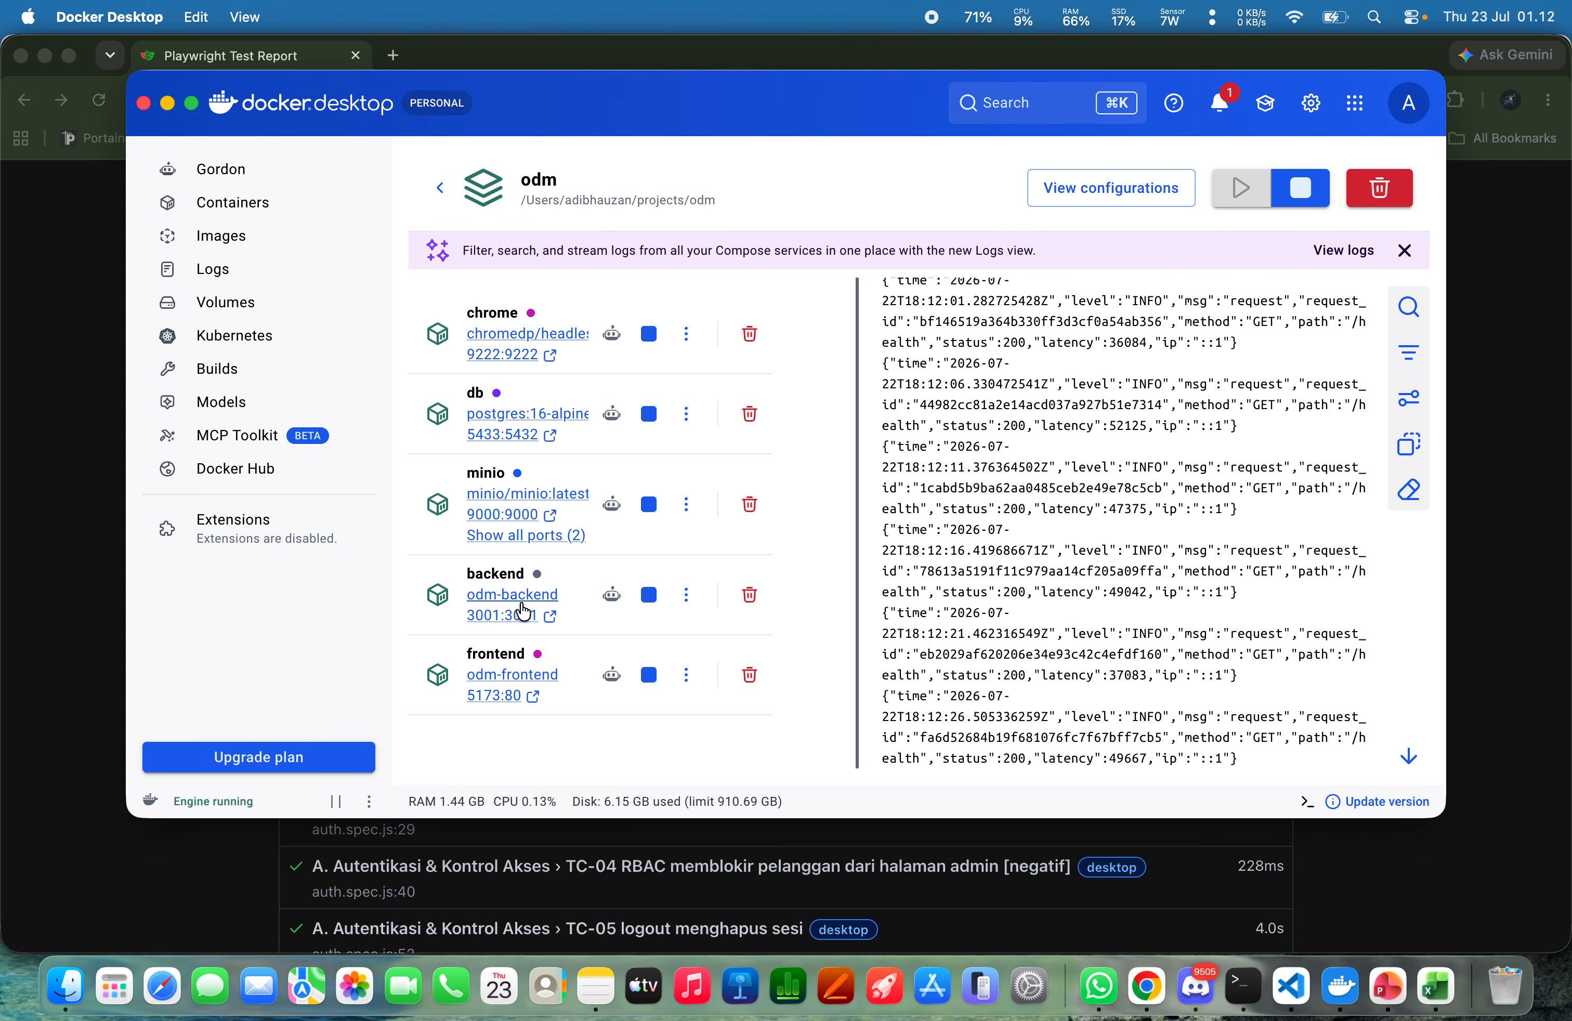
left_click(499, 696)
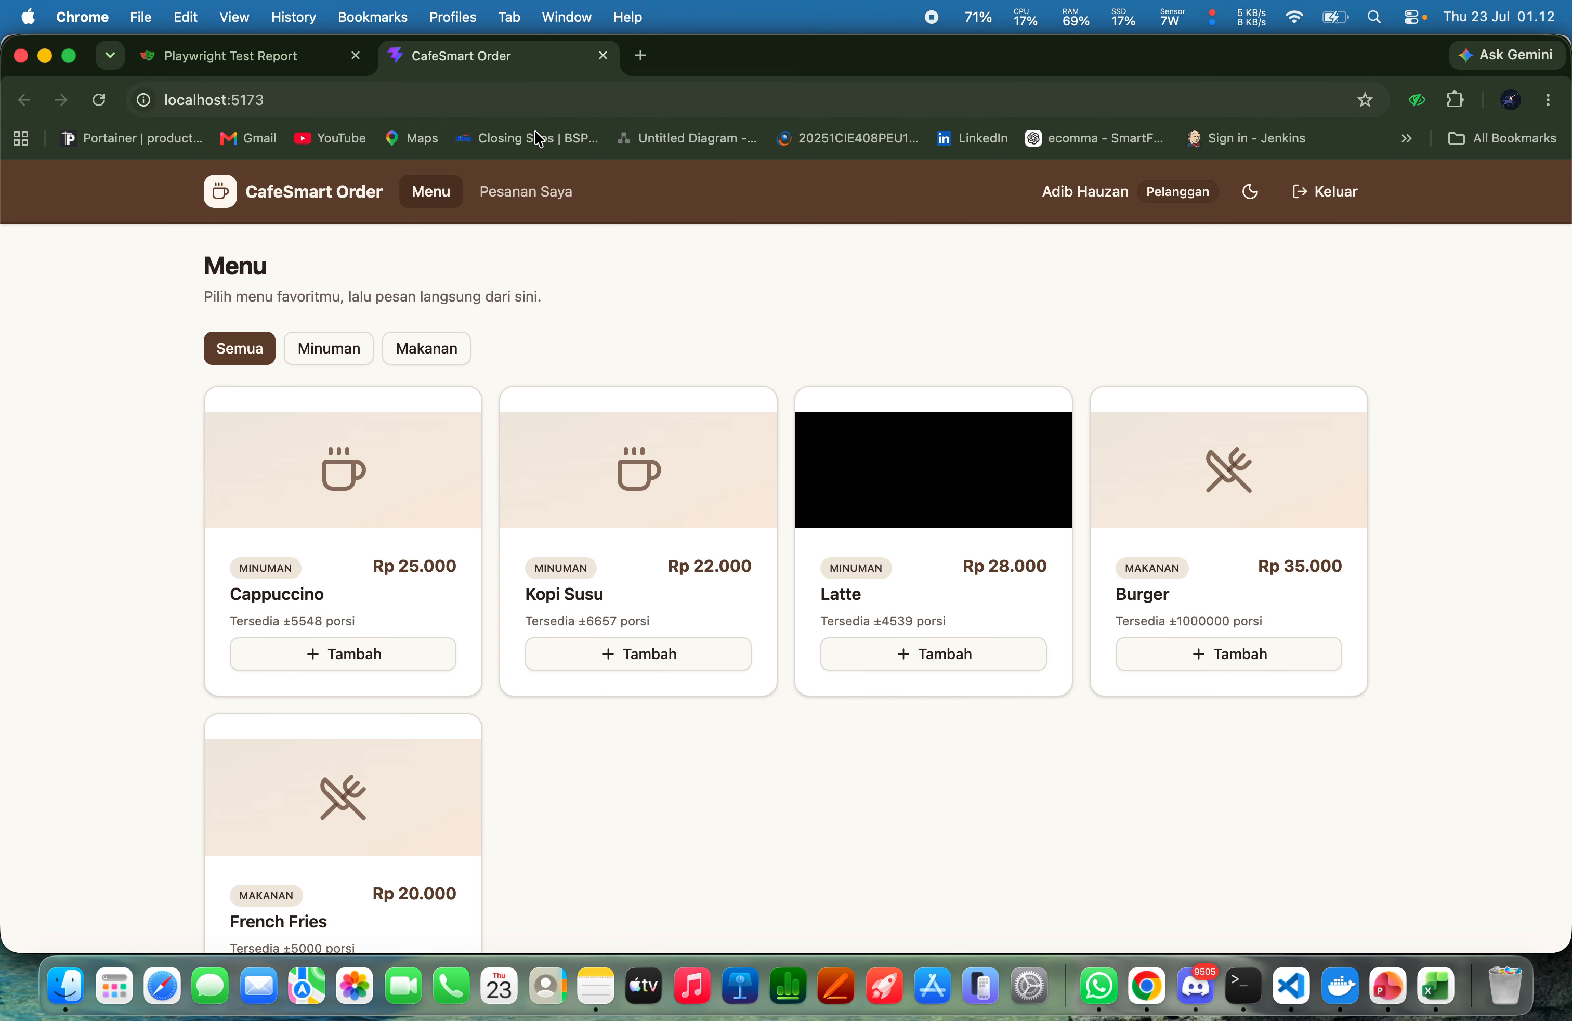
left_click(1323, 197)
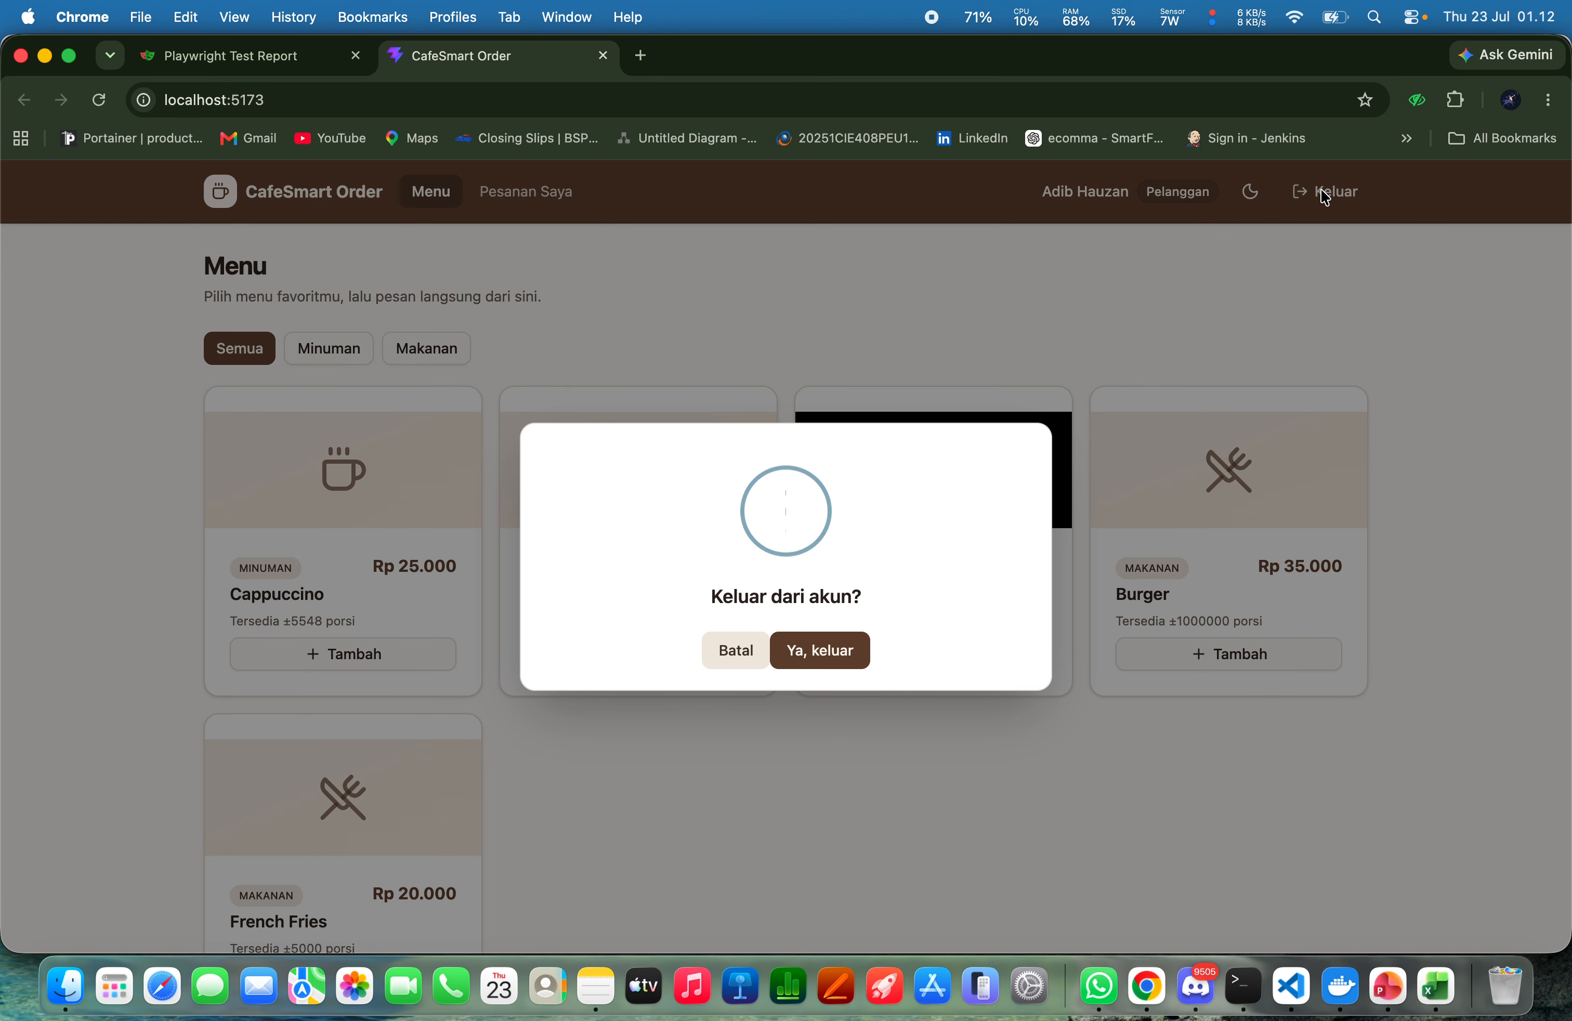
left_click(828, 648)
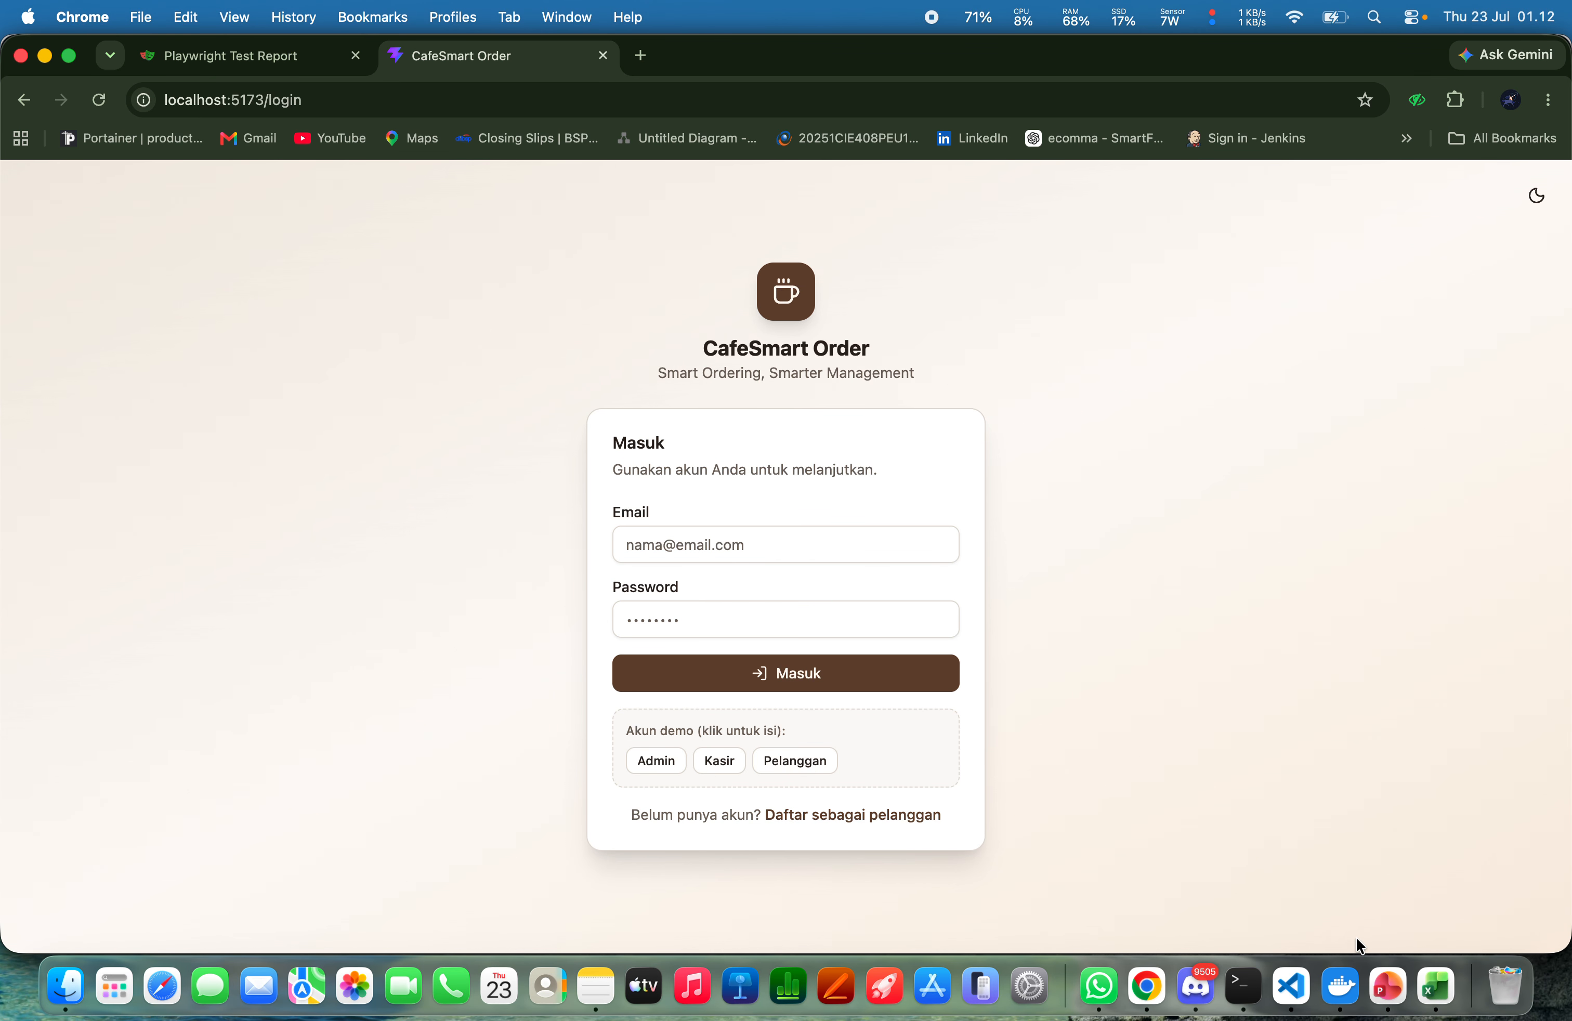
left_click(1436, 987)
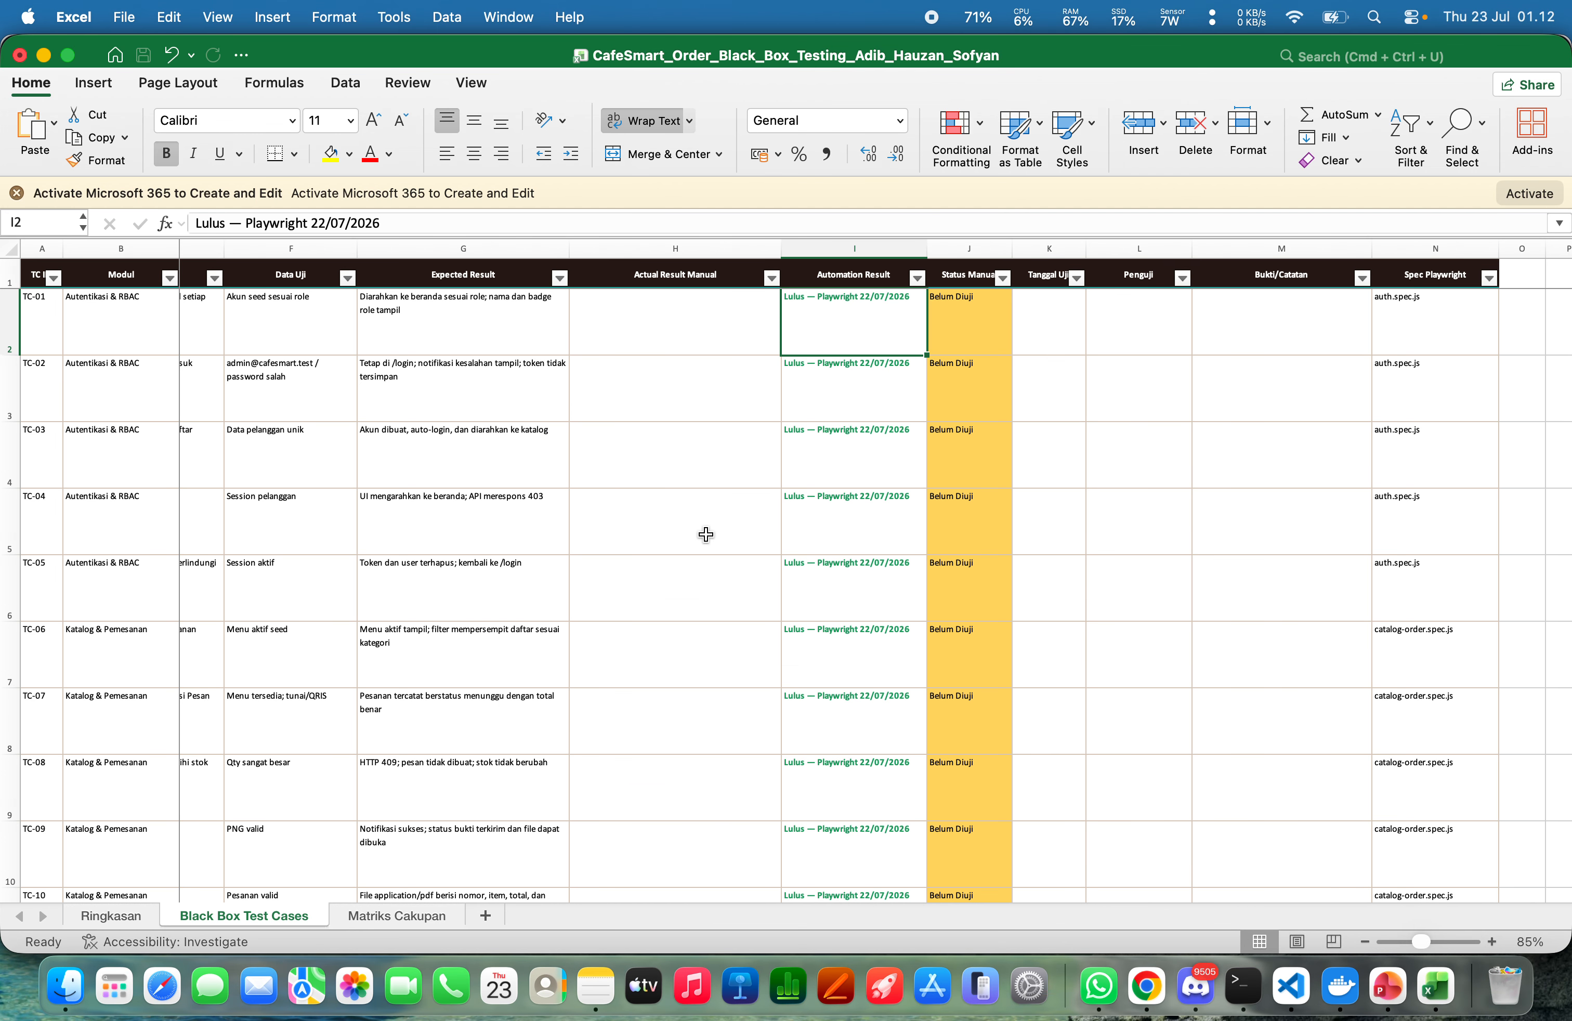
Scroll back to TC-01's Expected Result cell G2, then return to the CafeSmart login page
scroll(705, 534, "left", 5)
scroll(441, 320, "down", 1)
scroll(446, 321, "left", 2)
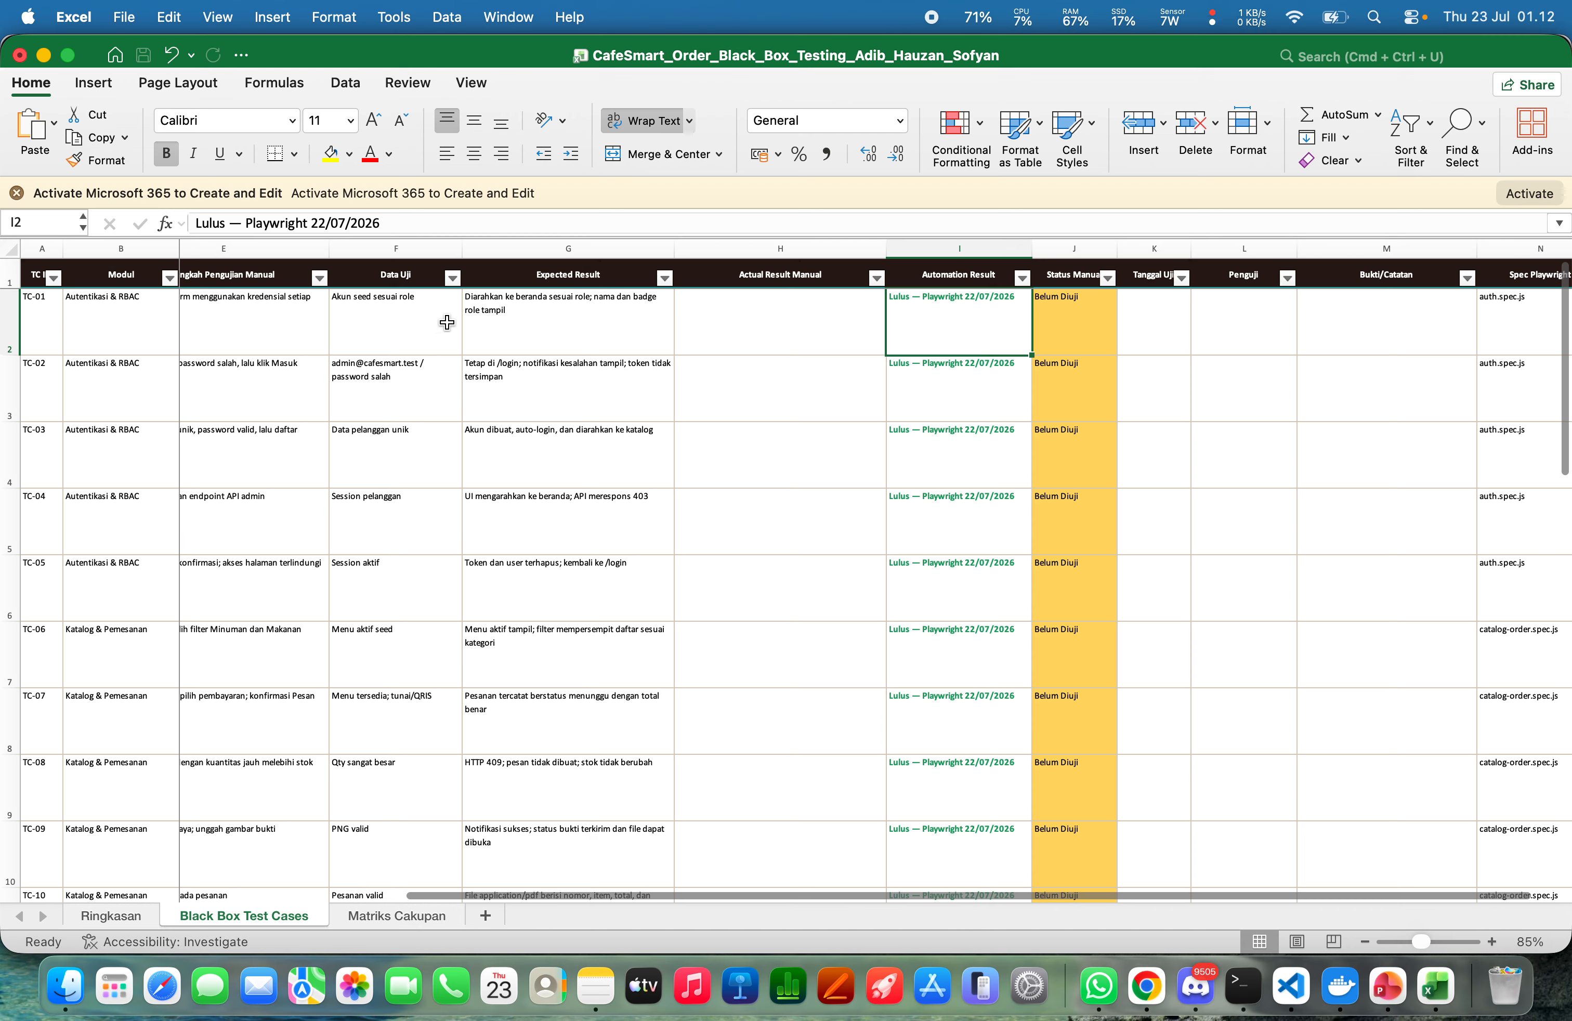
scroll(507, 315, "left", 2)
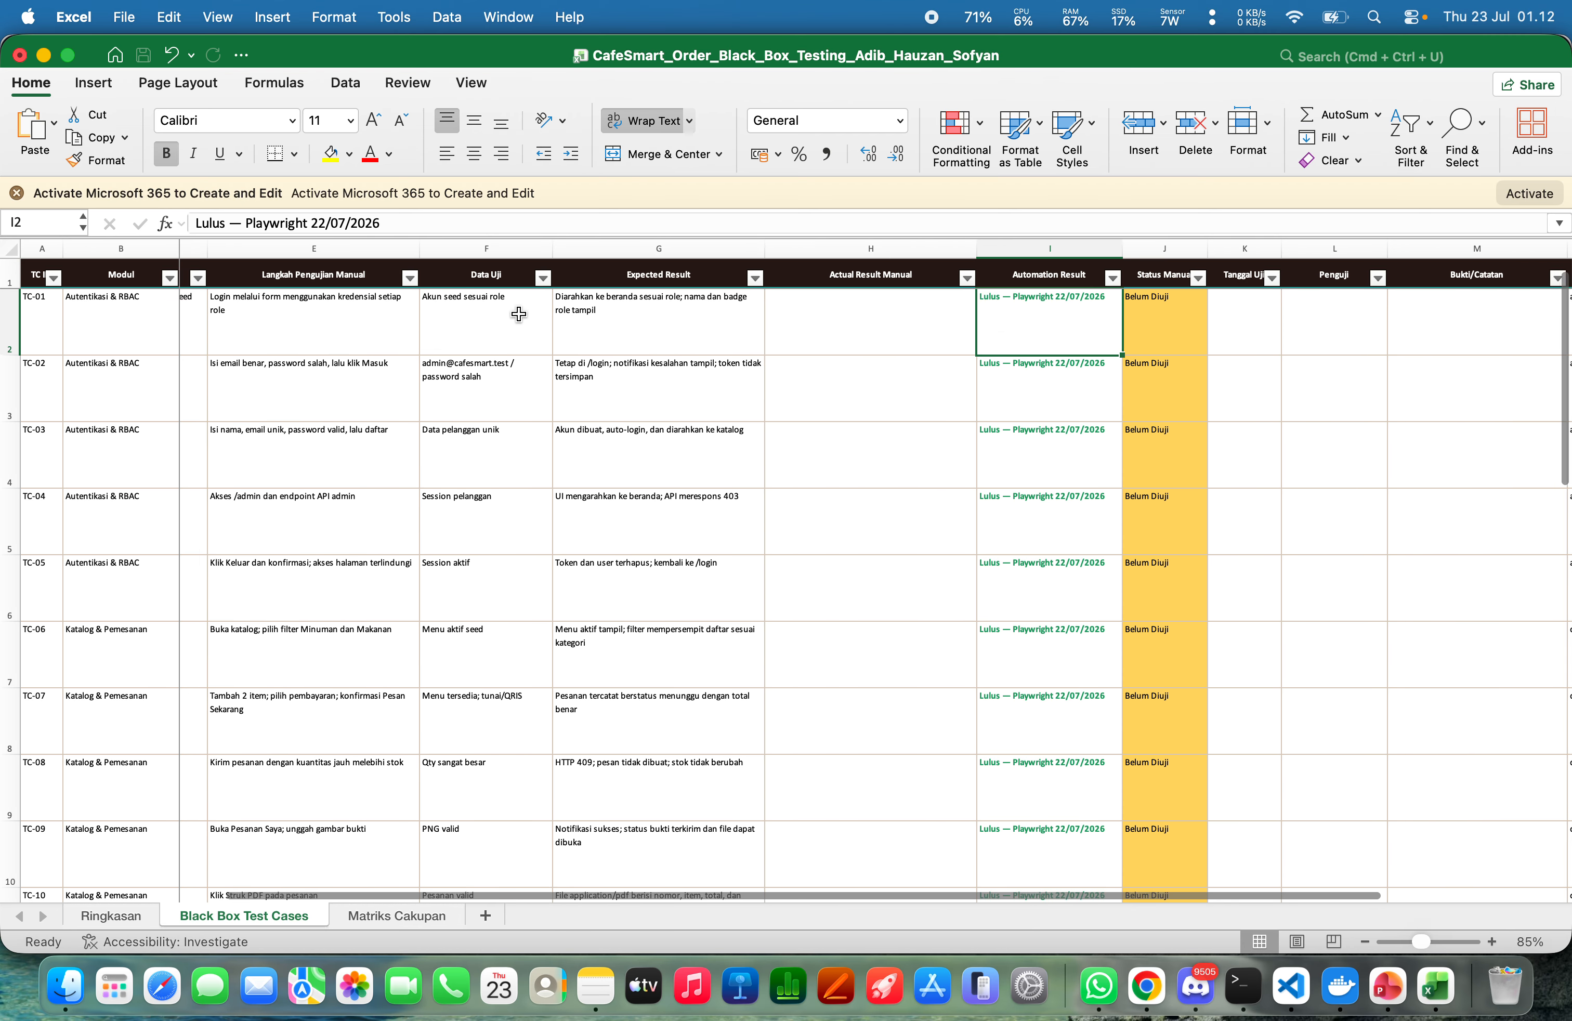
left_click(596, 323)
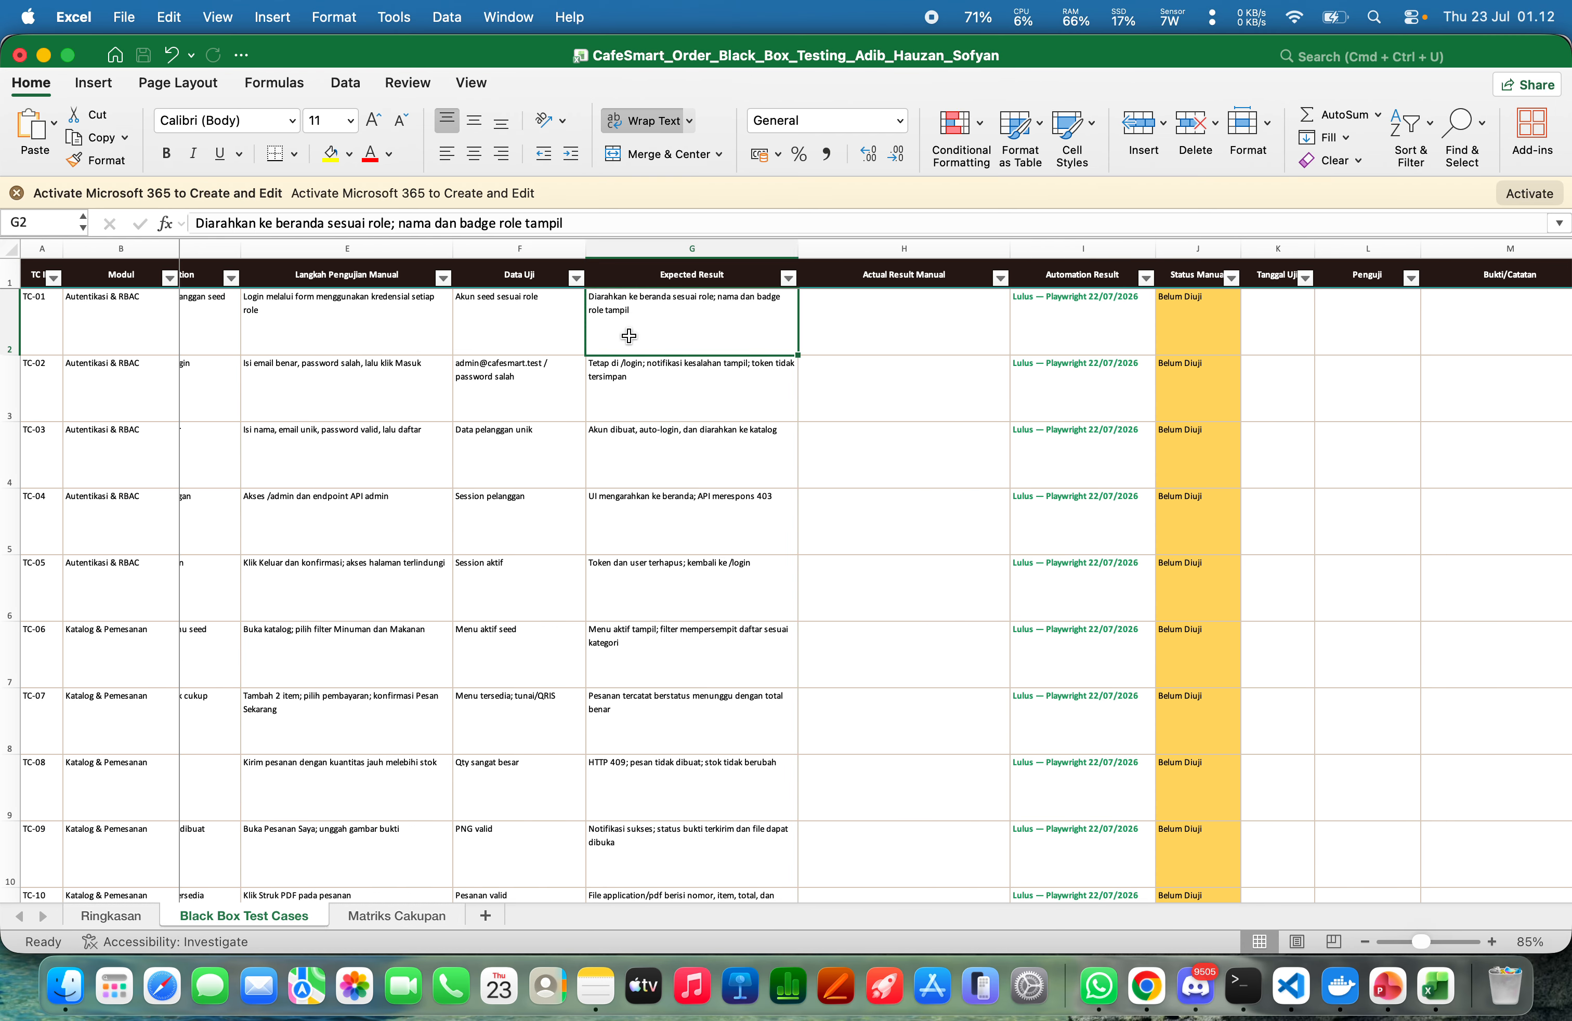
key("super+Tab")
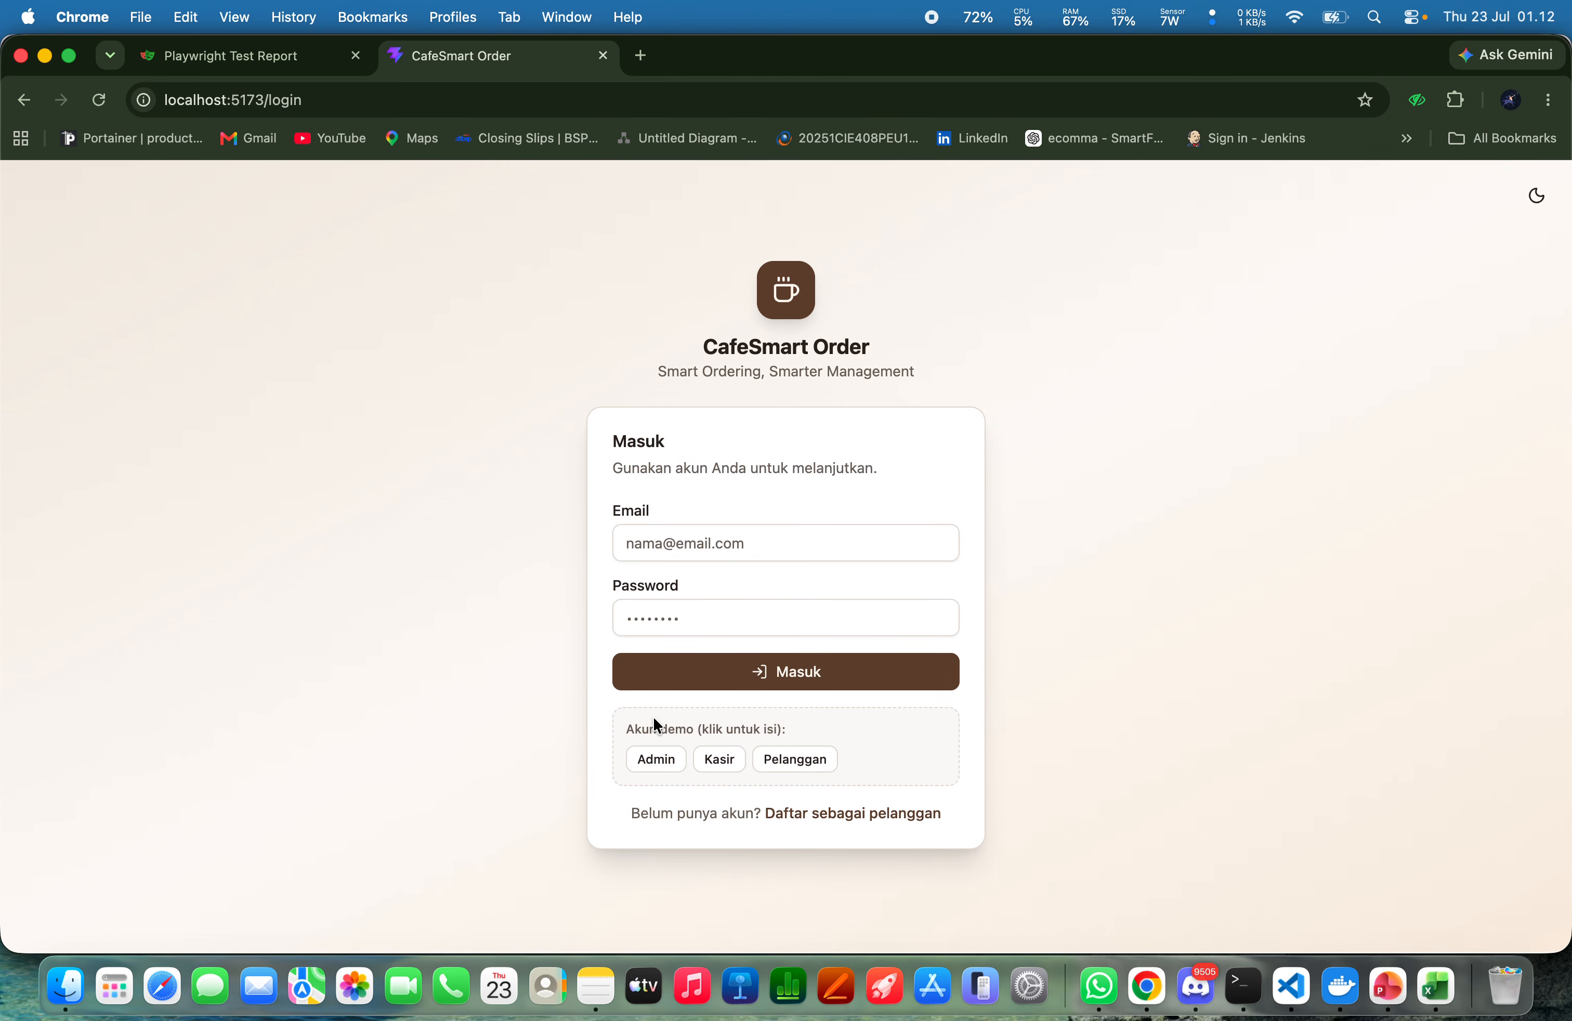
Sign in with the Admin demo account, dismiss the password warning, and scroll the dashboard
left_click(651, 762)
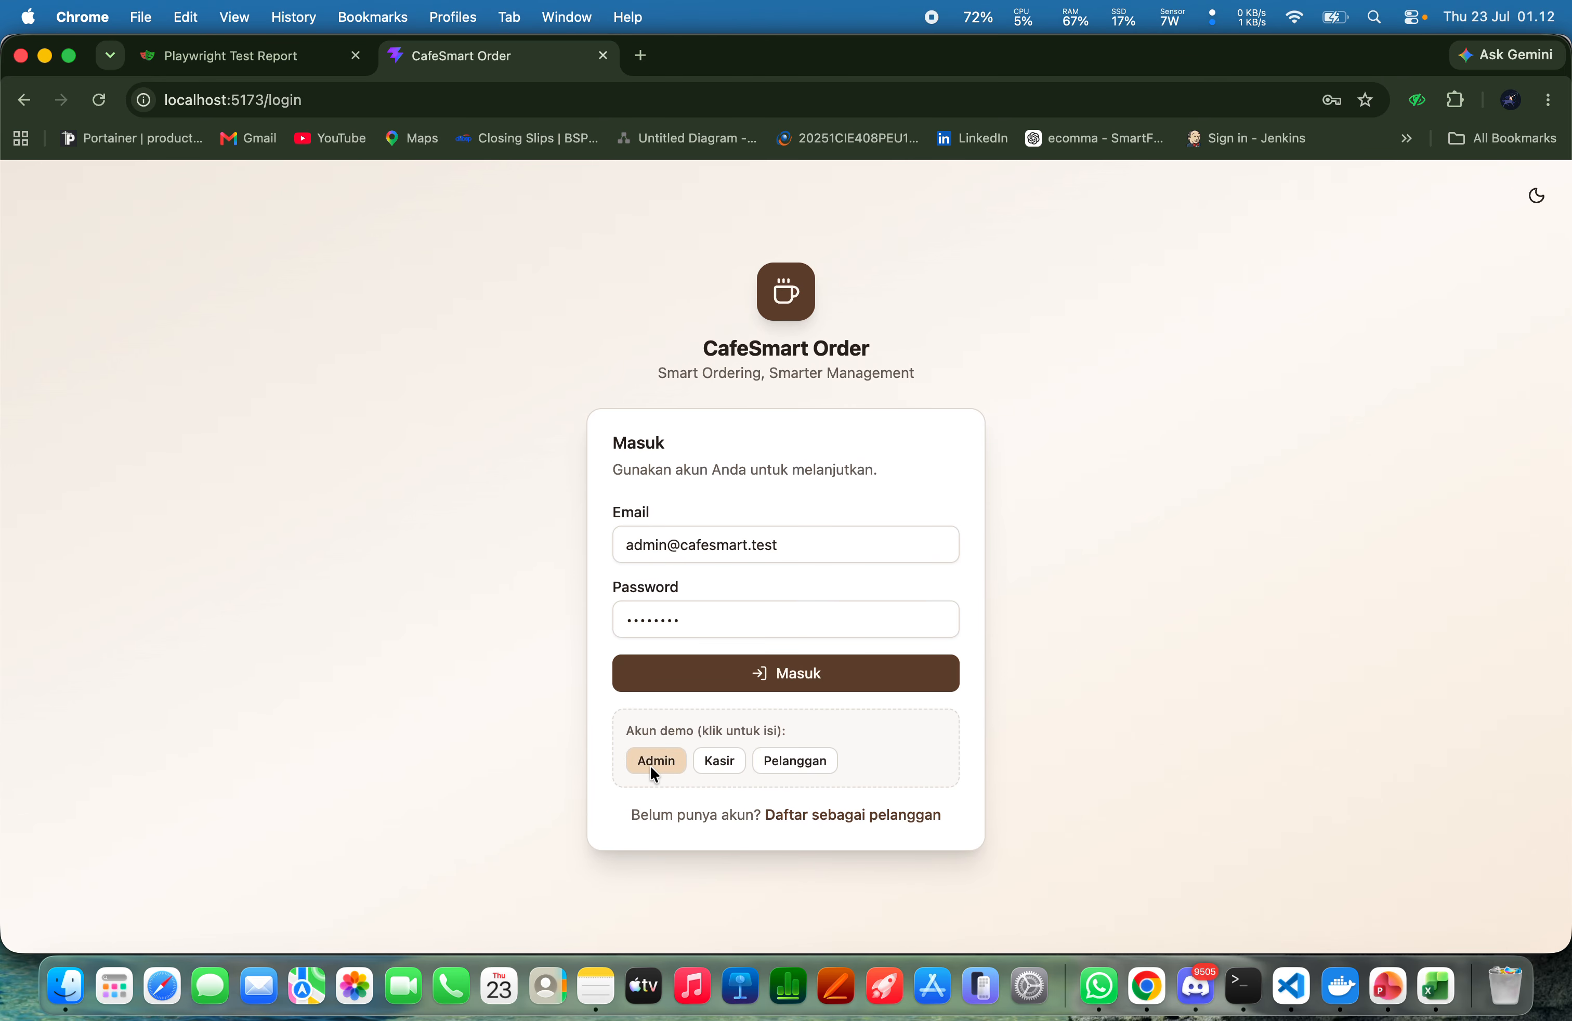
left_click(708, 678)
left_click(979, 398)
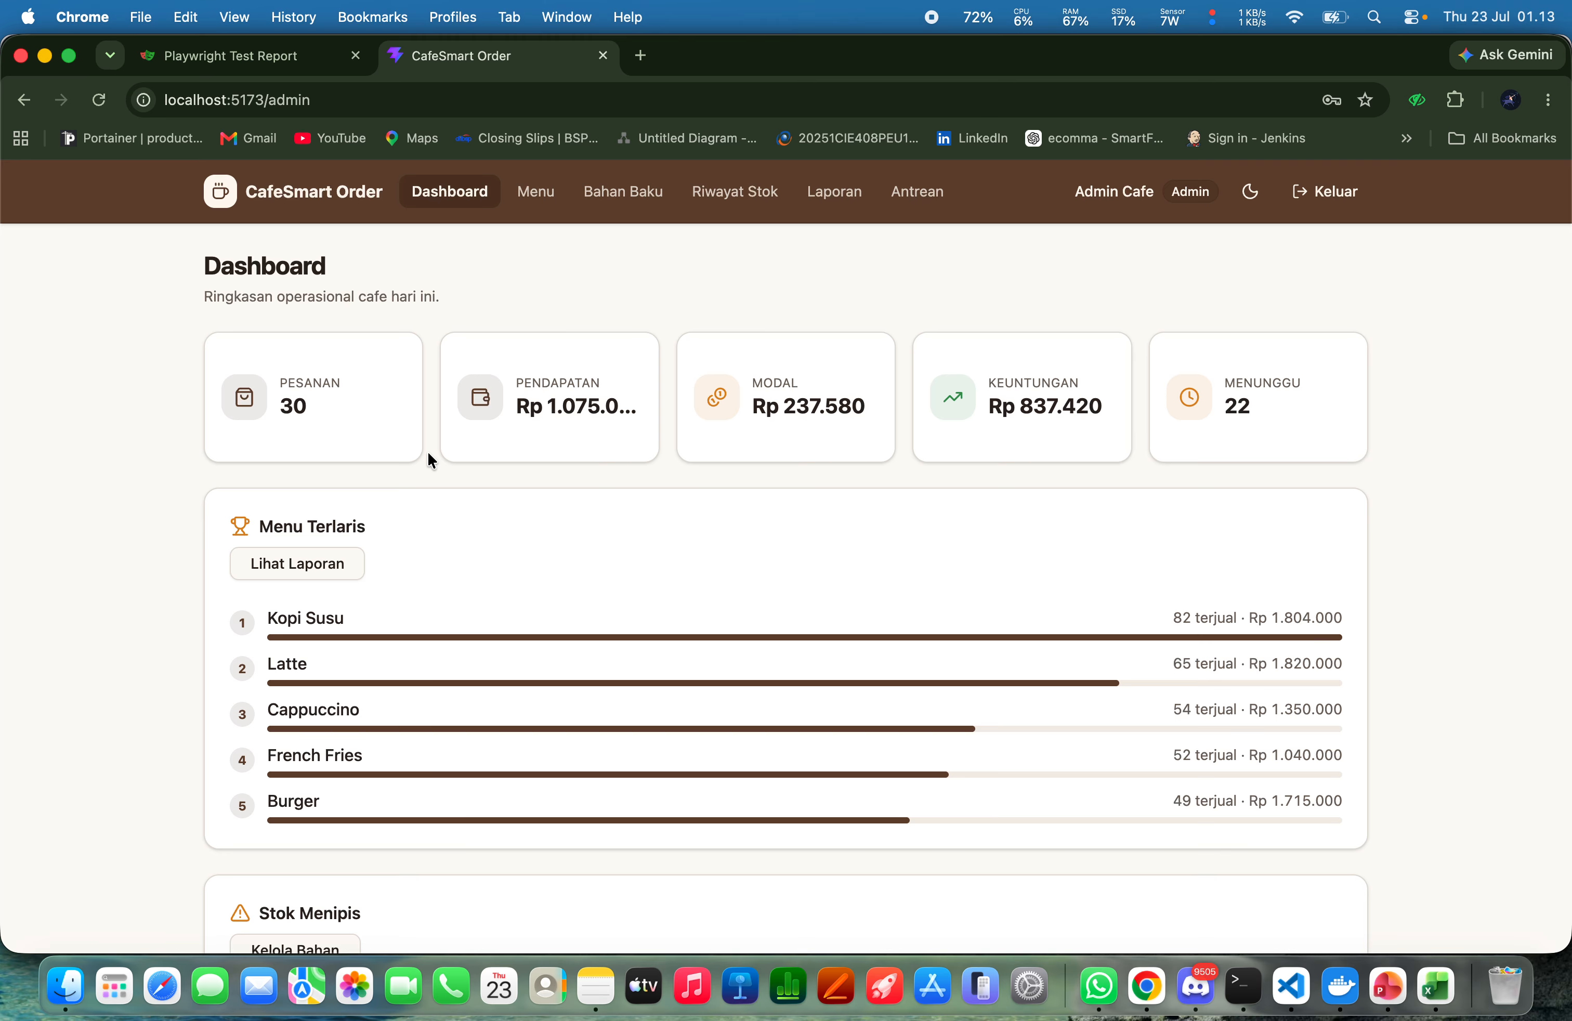
scroll(428, 453, "down", 3)
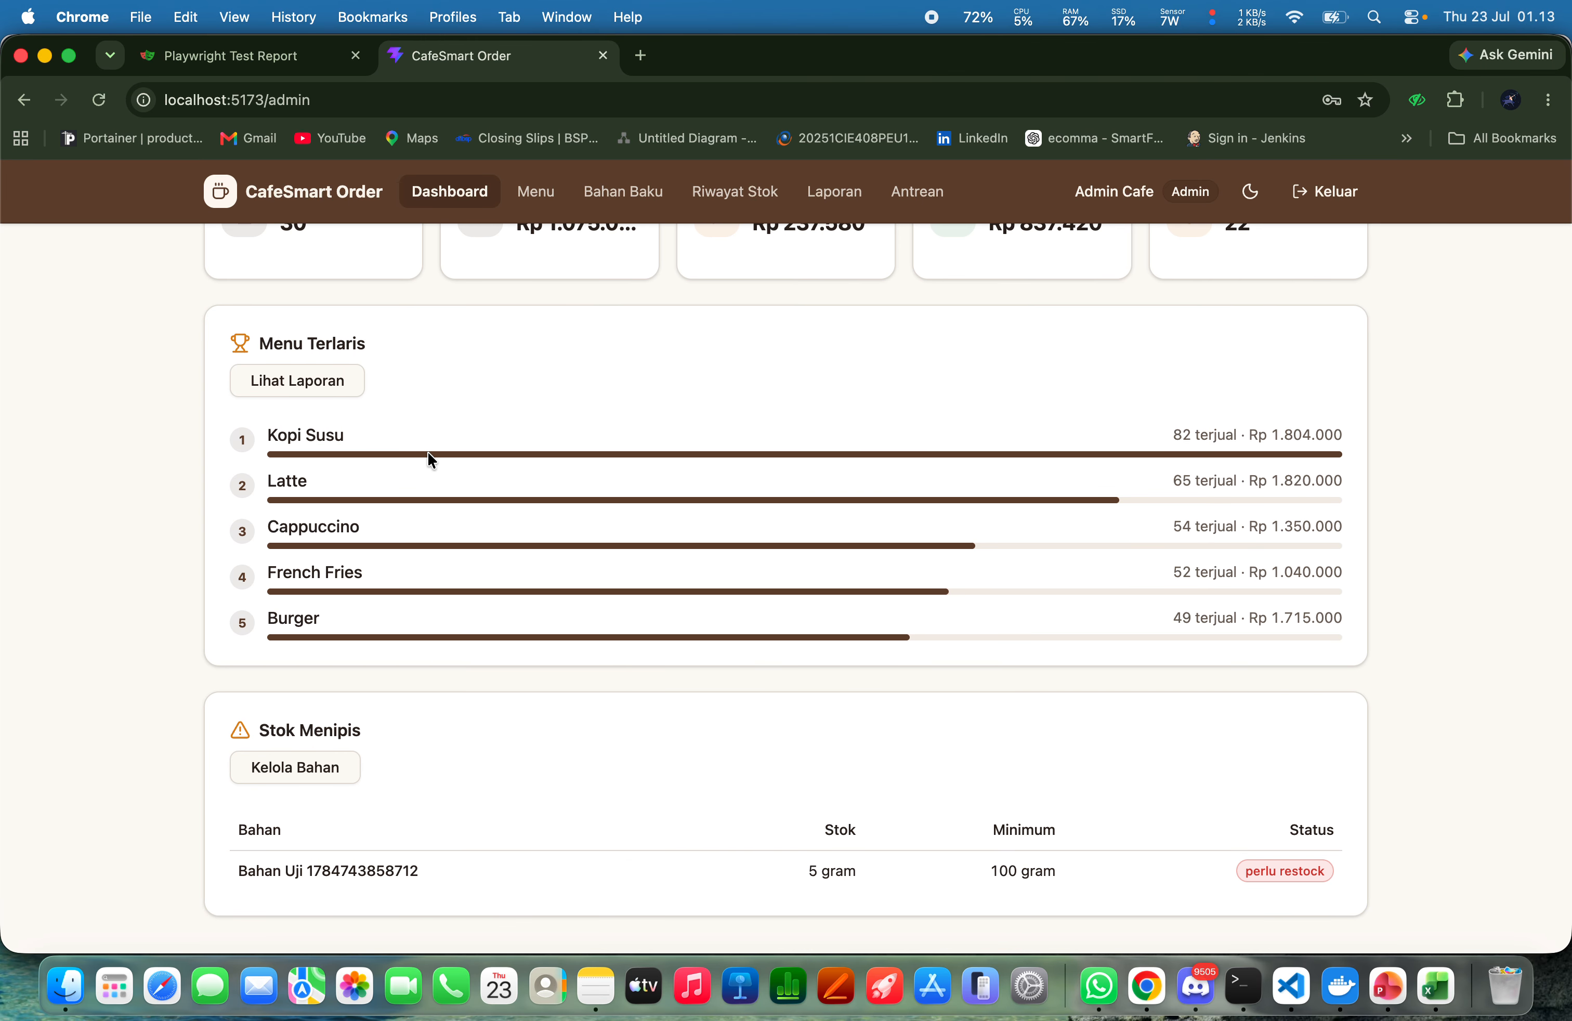
scroll(428, 453, "down", 2)
scroll(428, 453, "up", 4)
scroll(428, 453, "down", 4)
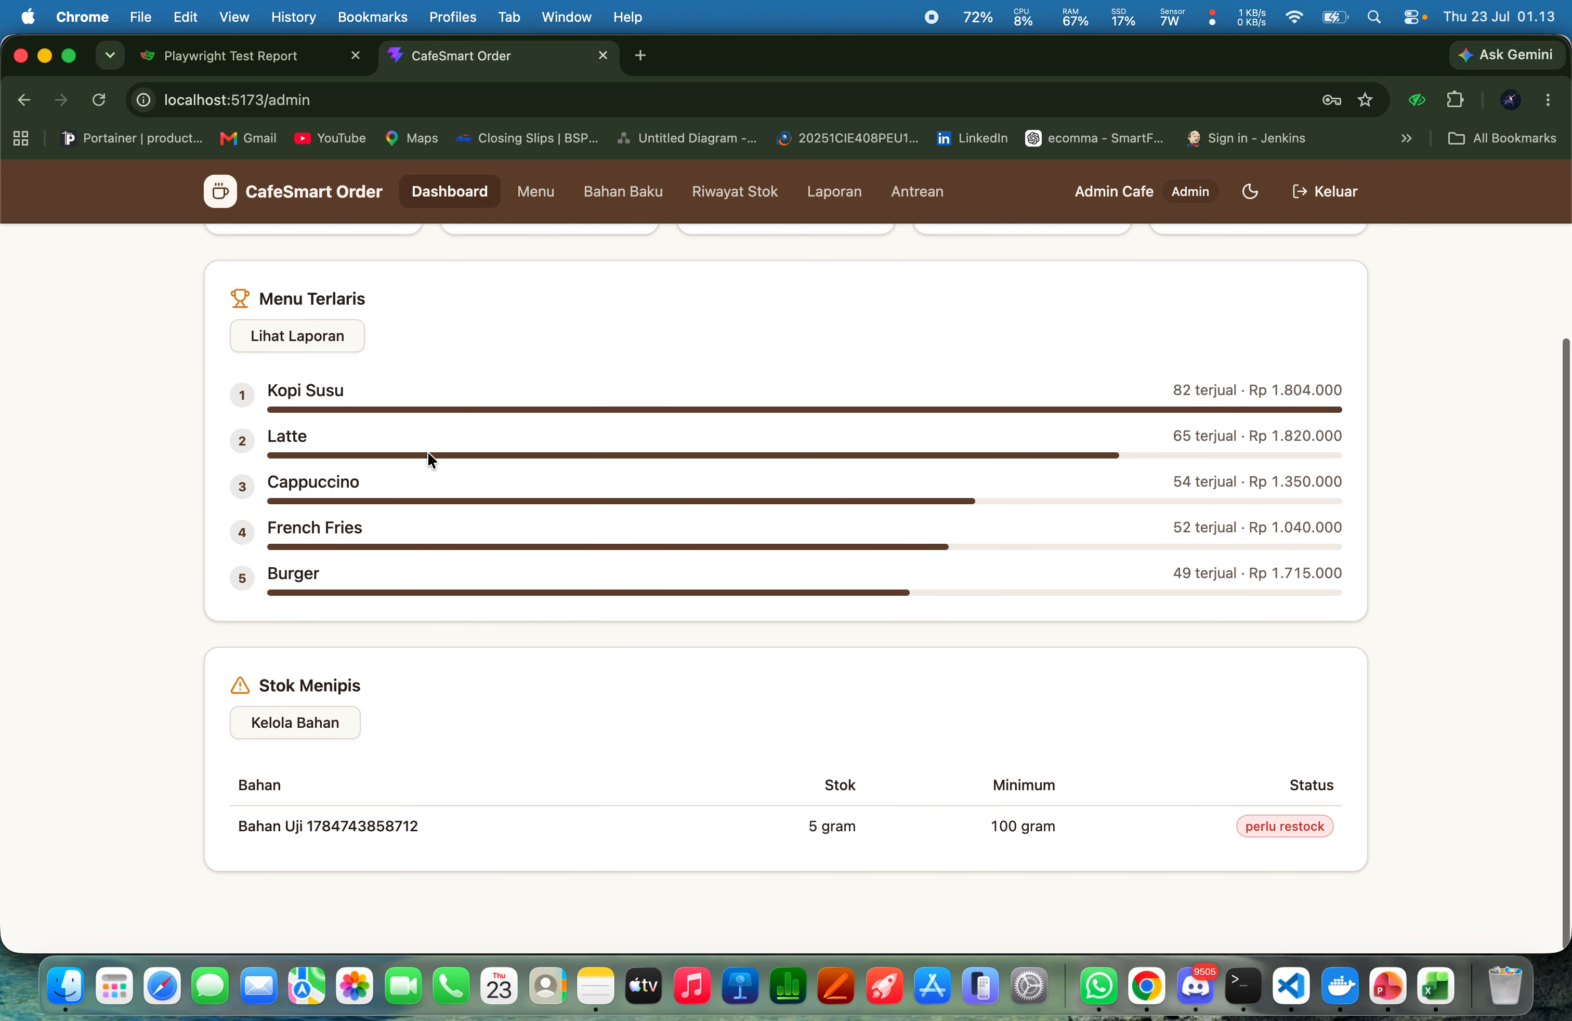
scroll(429, 456, "up", 4)
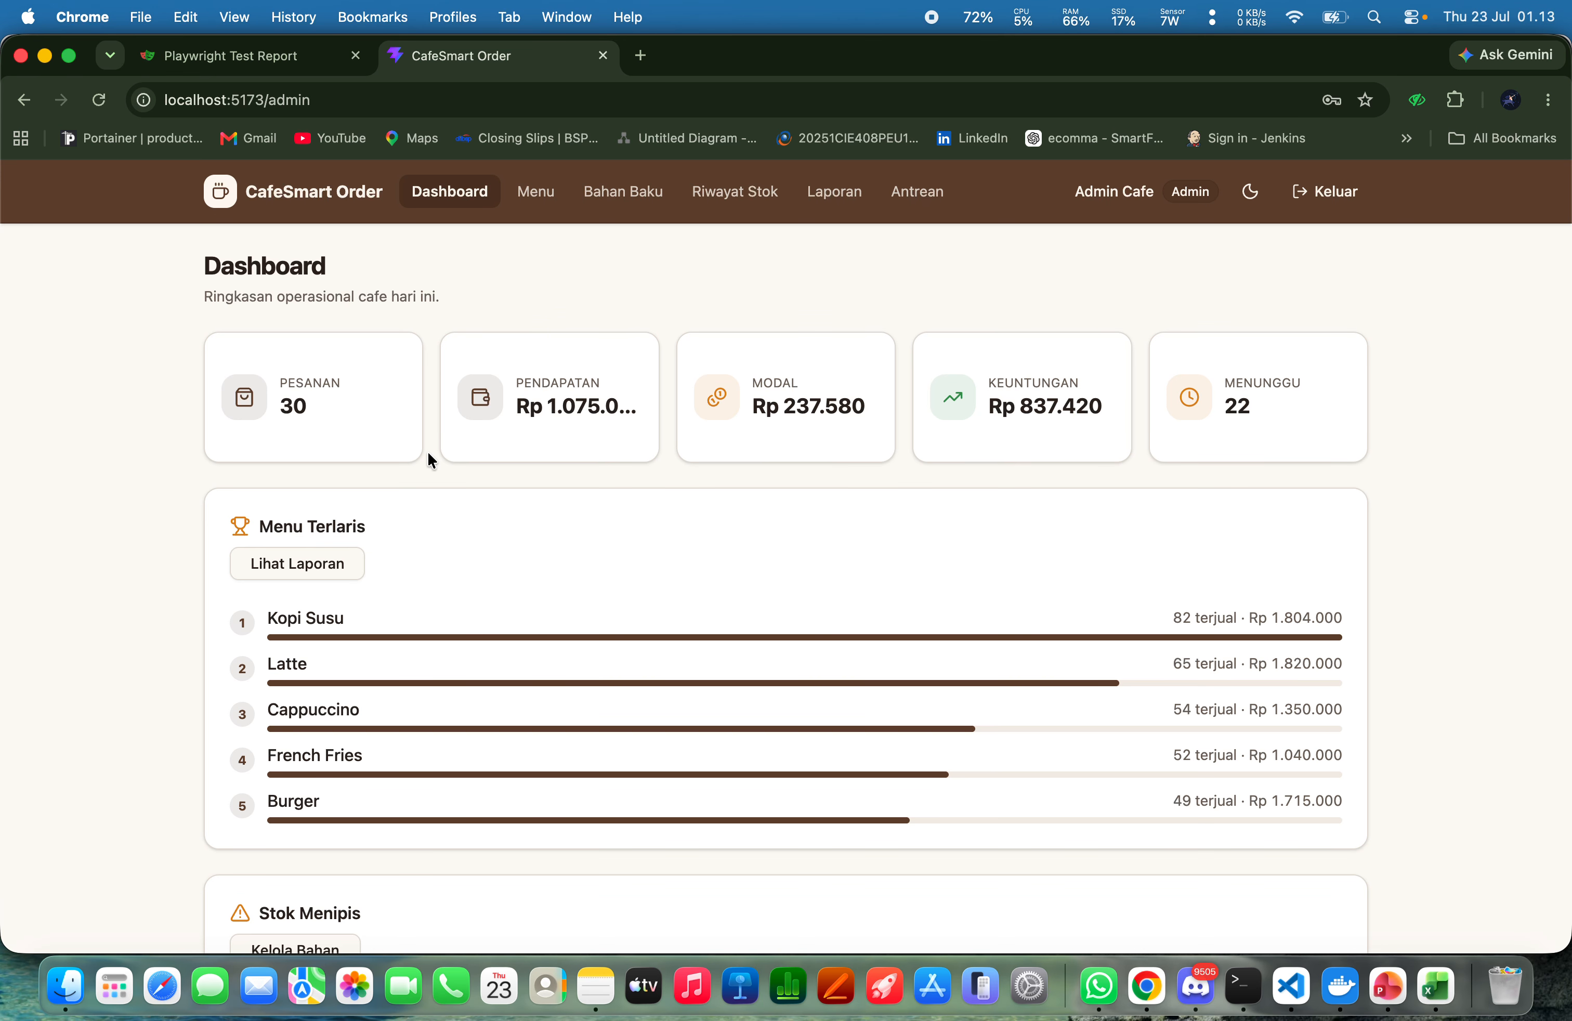
Visit the Menu, Bahan Baku, Riwayat Stok, Laporan and Antrean pages, then log out
left_click(533, 196)
left_click(629, 188)
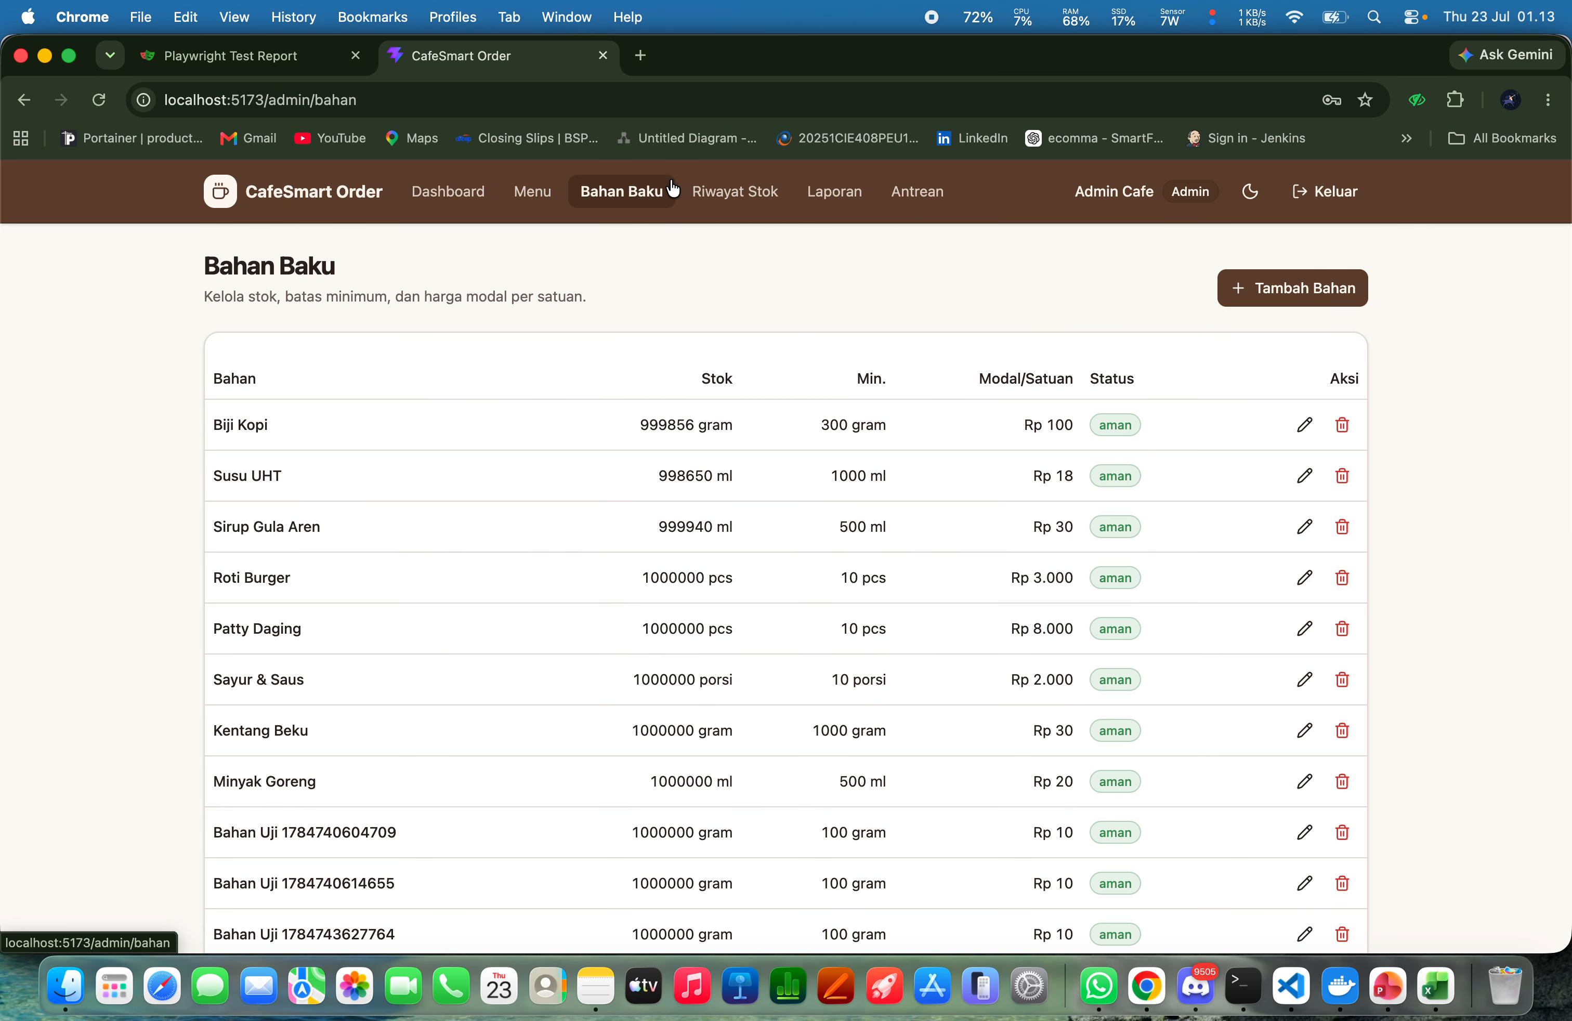
left_click(735, 199)
left_click(856, 199)
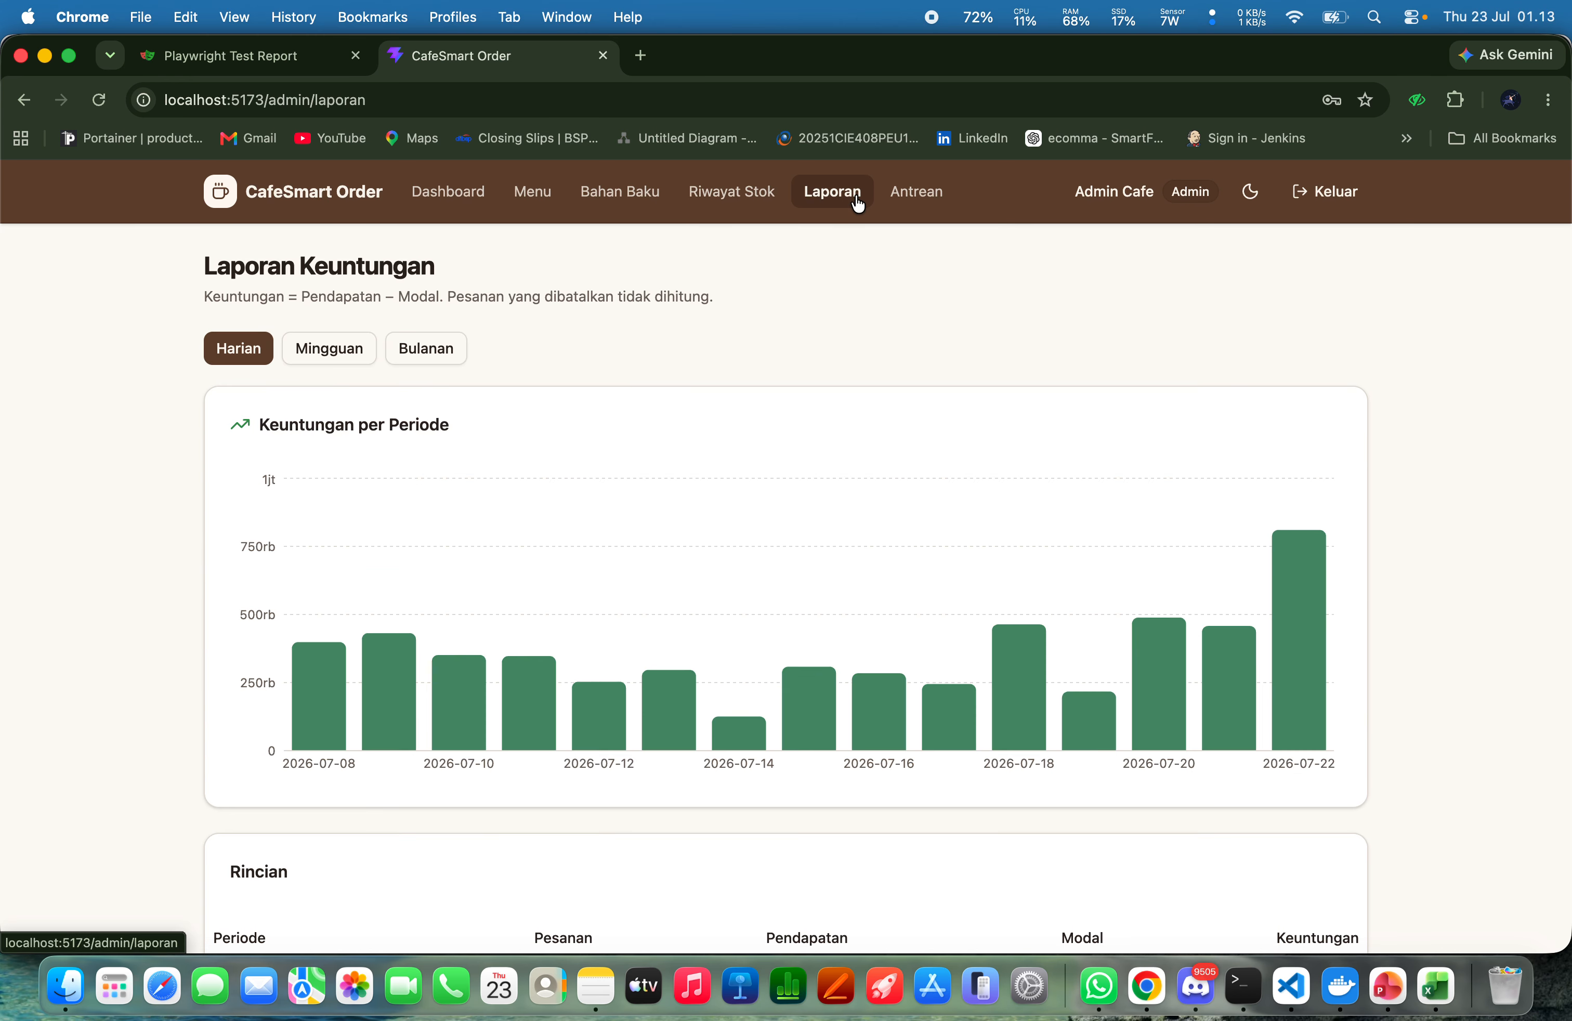
left_click(927, 193)
scroll(772, 550, "down", 5)
scroll(767, 560, "up", 5)
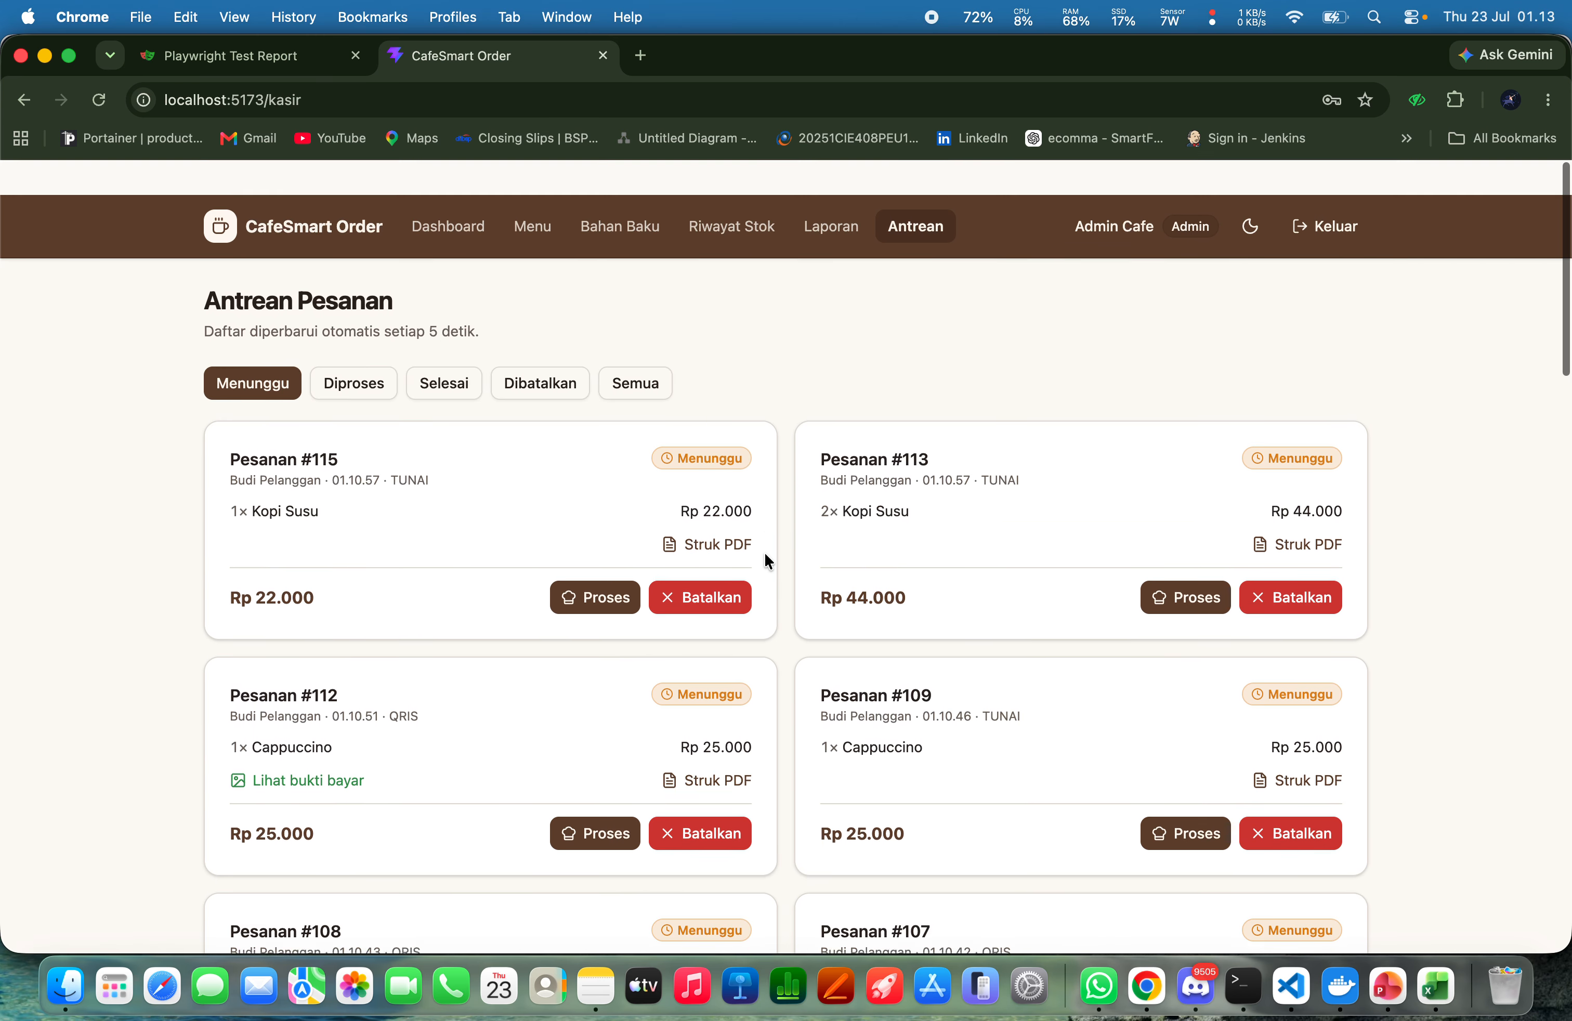
left_click(1334, 205)
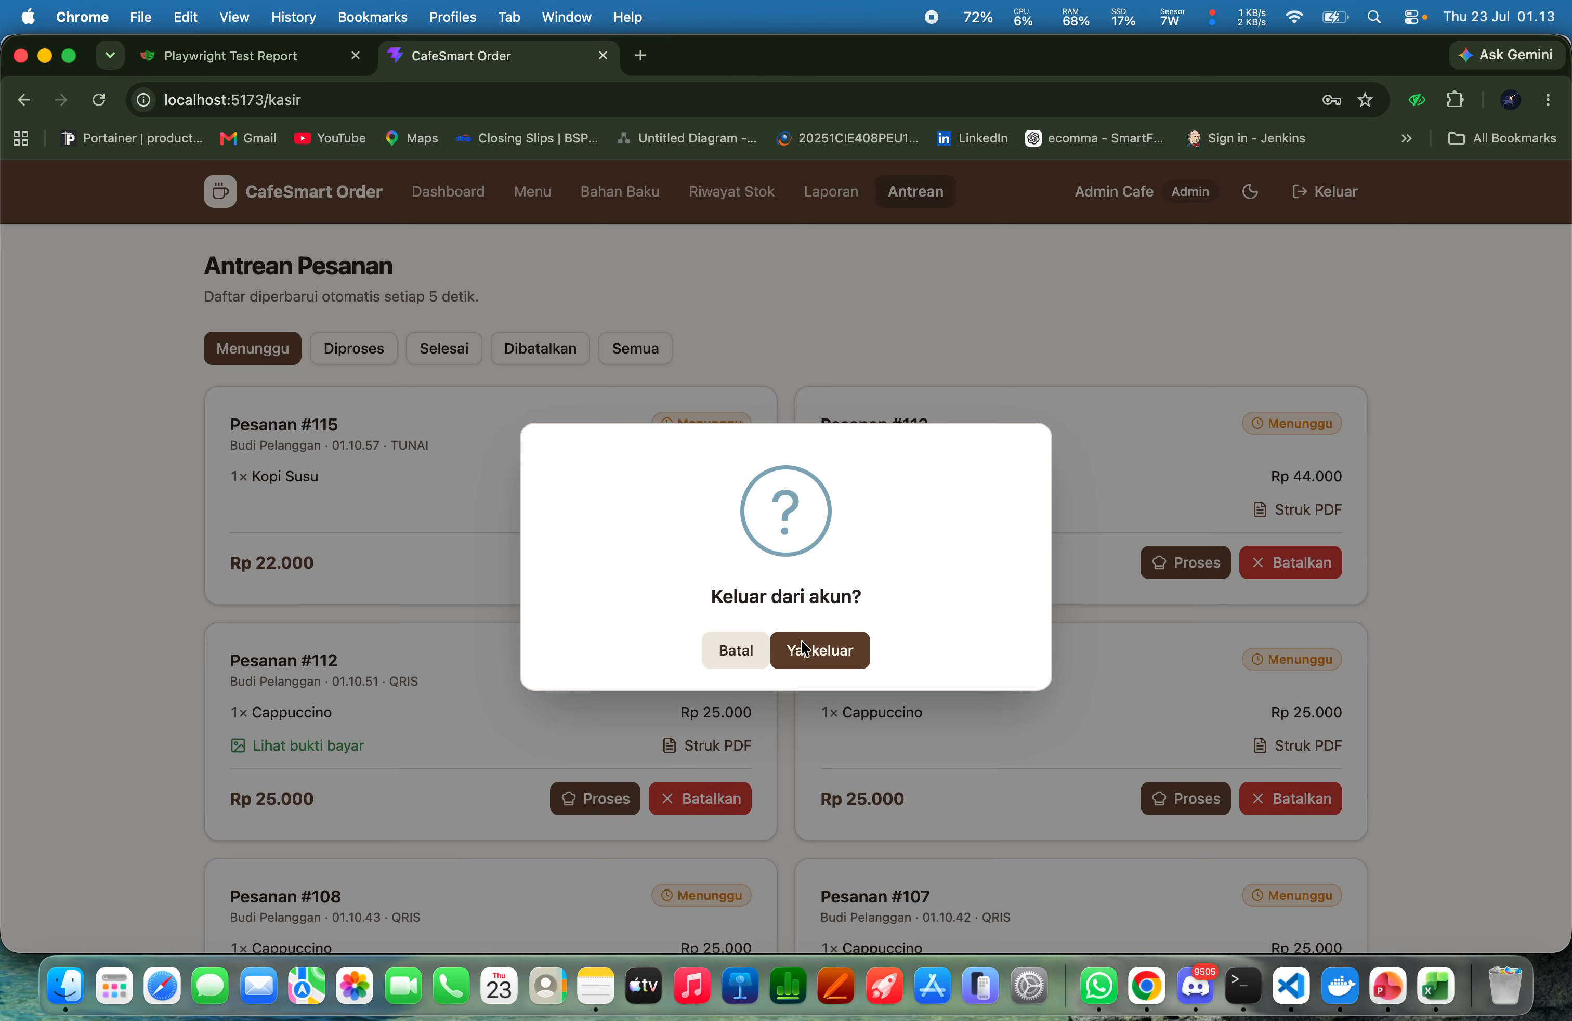
left_click(804, 648)
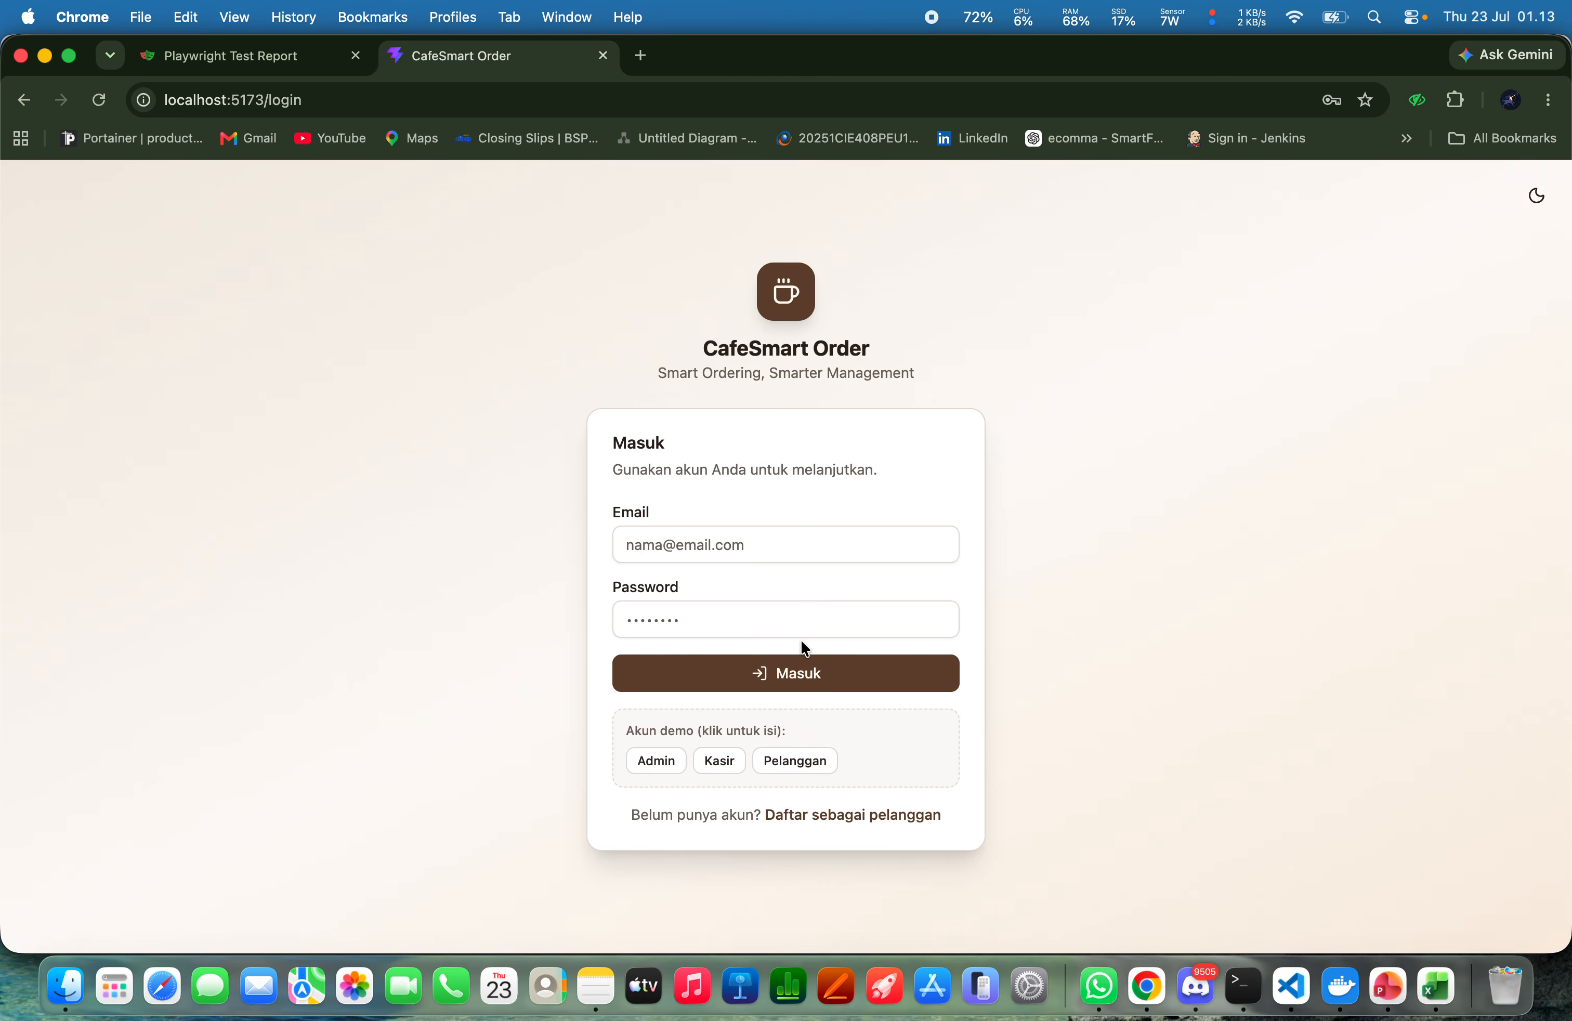
Sign in with the Kasir demo account, dismissing Chrome's password alerts
left_click(725, 759)
left_click(753, 673)
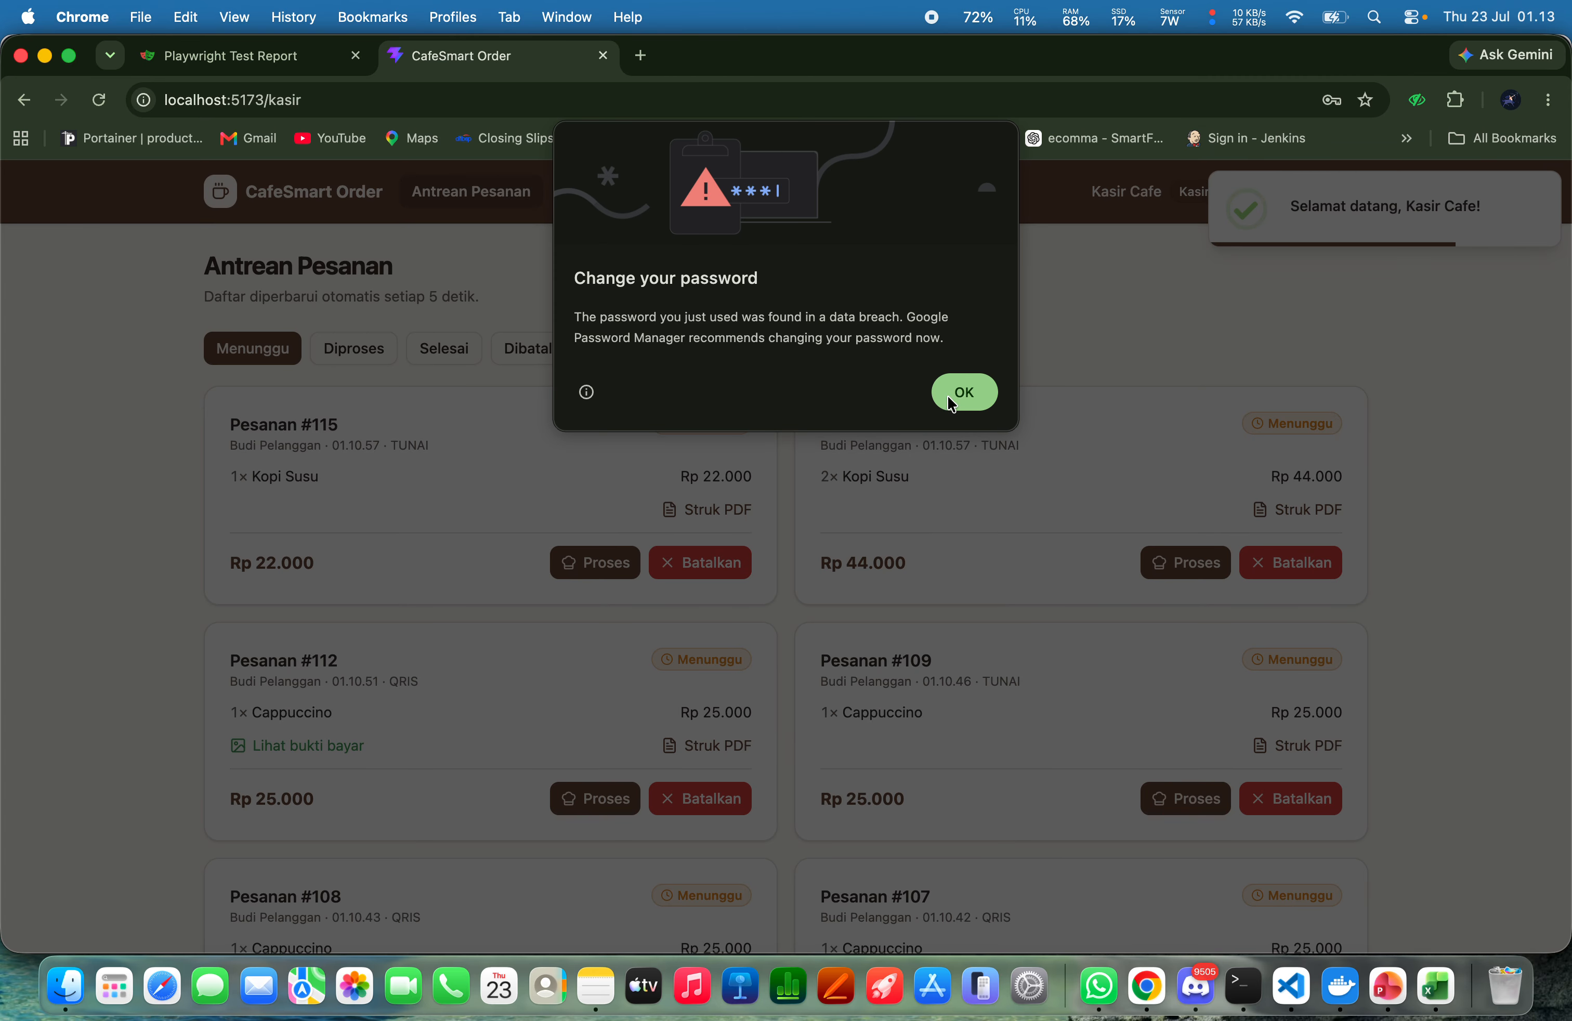
left_click(968, 387)
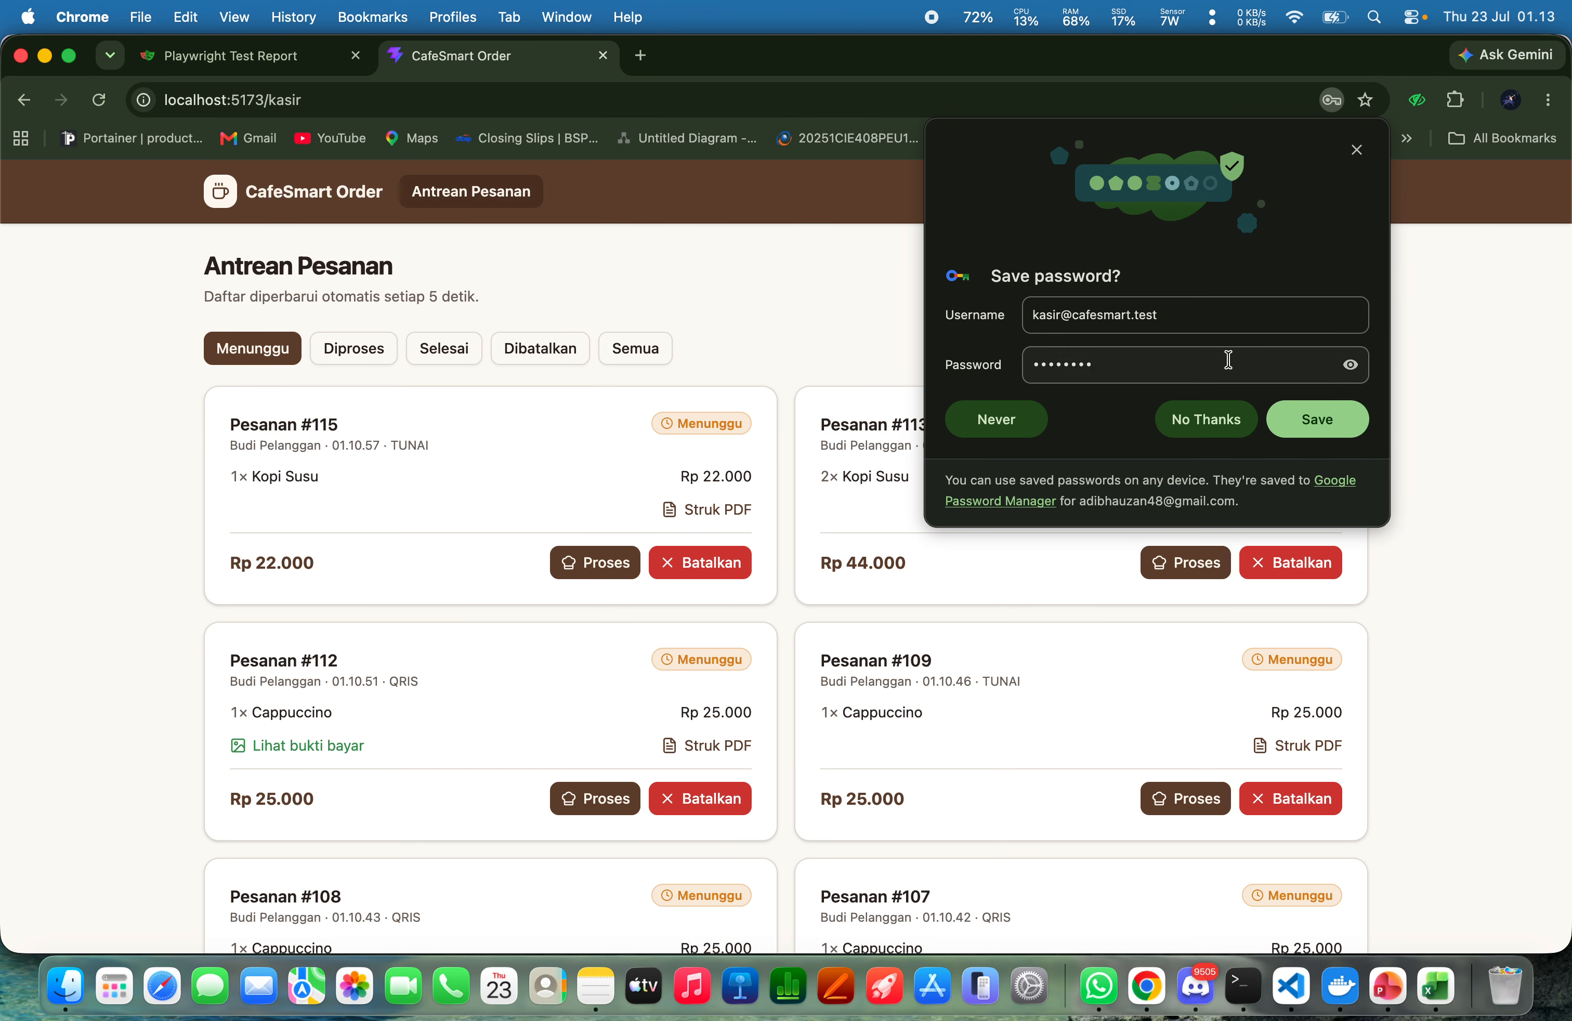
left_click(1210, 421)
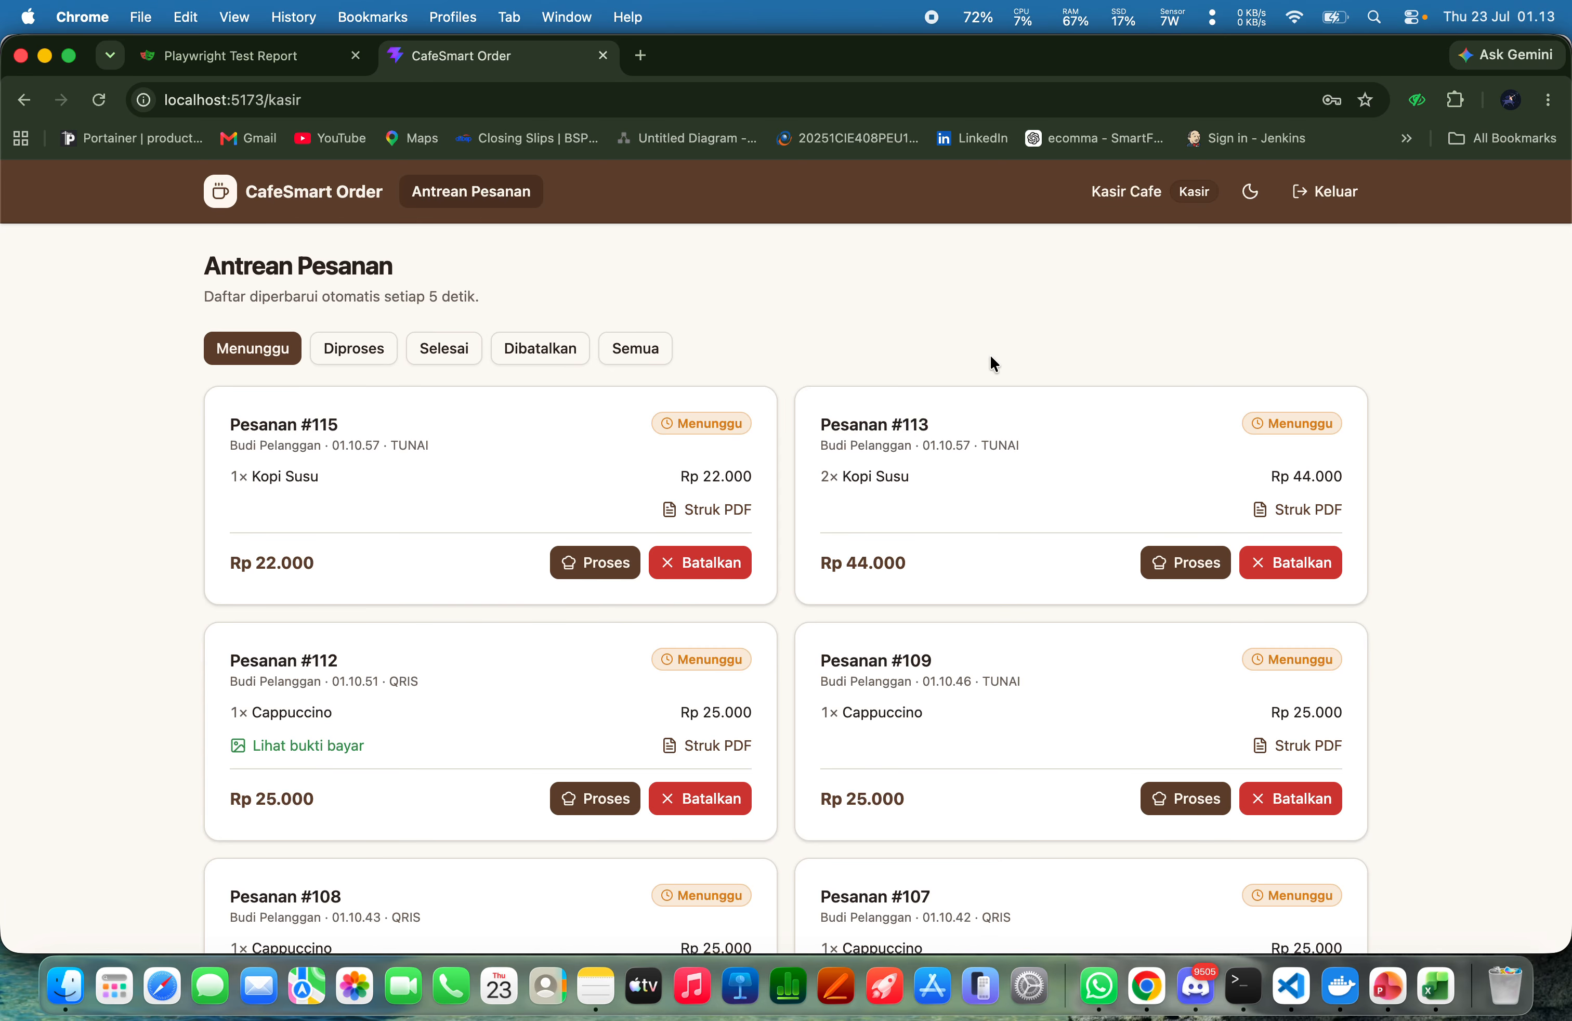
scroll(406, 420, "down", 5)
scroll(406, 420, "up", 5)
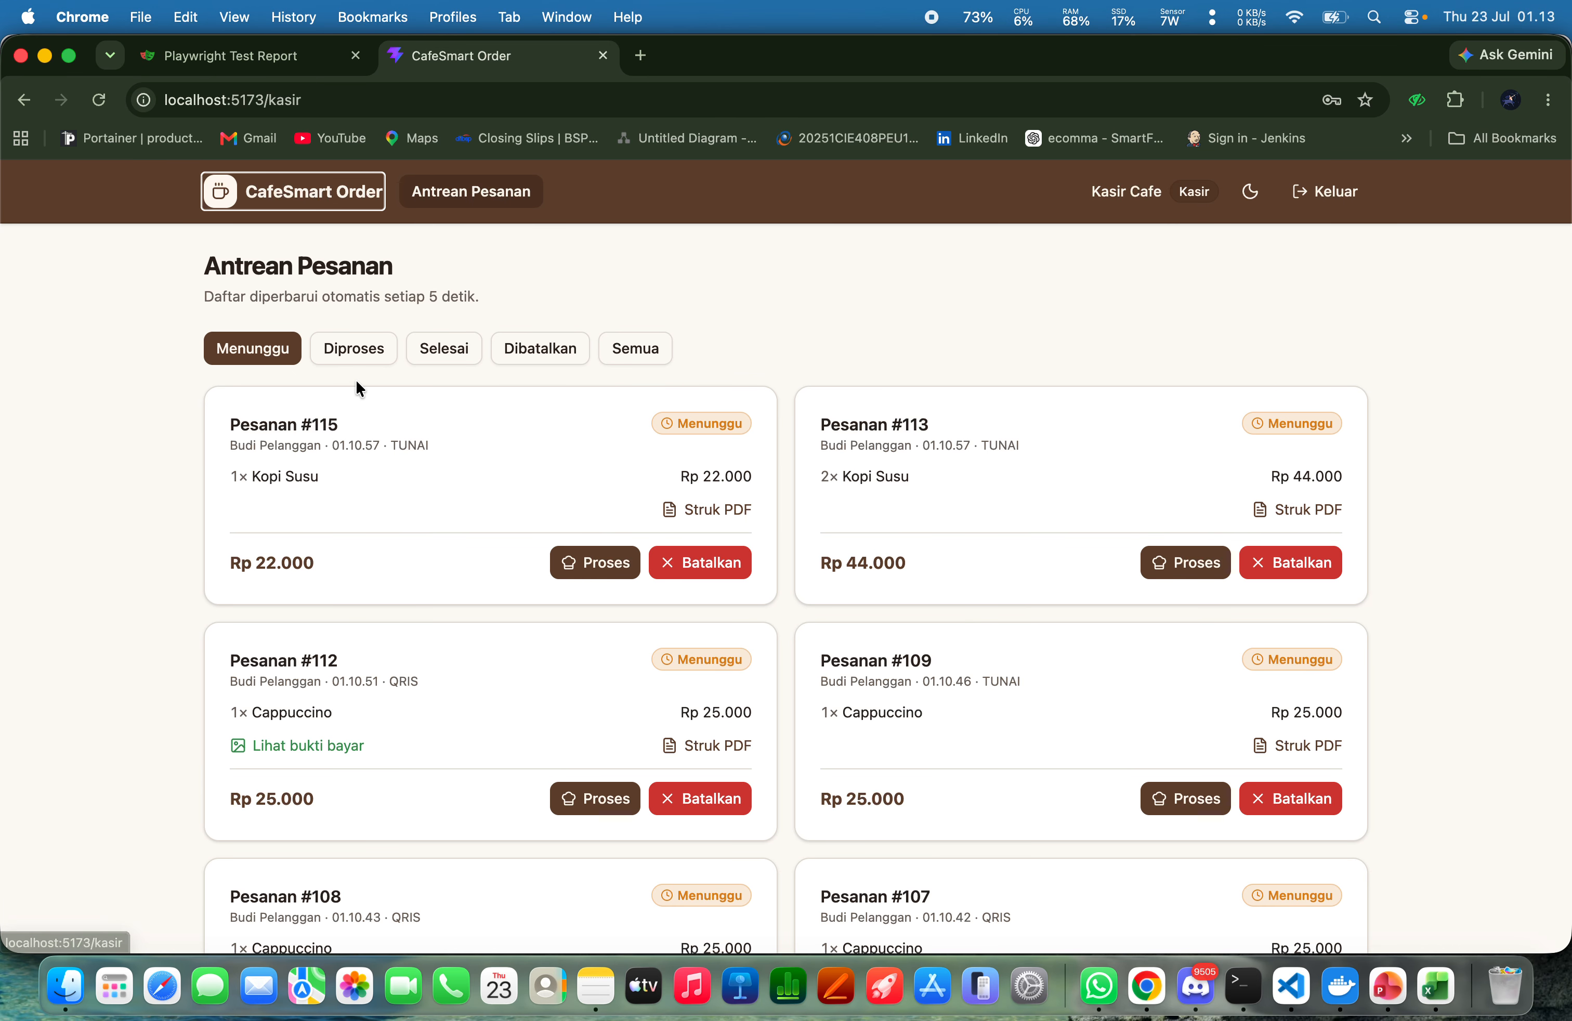
Filter the order queue by Diproses, Selesai, Dibatalkan and Semua, then sign out
left_click(345, 344)
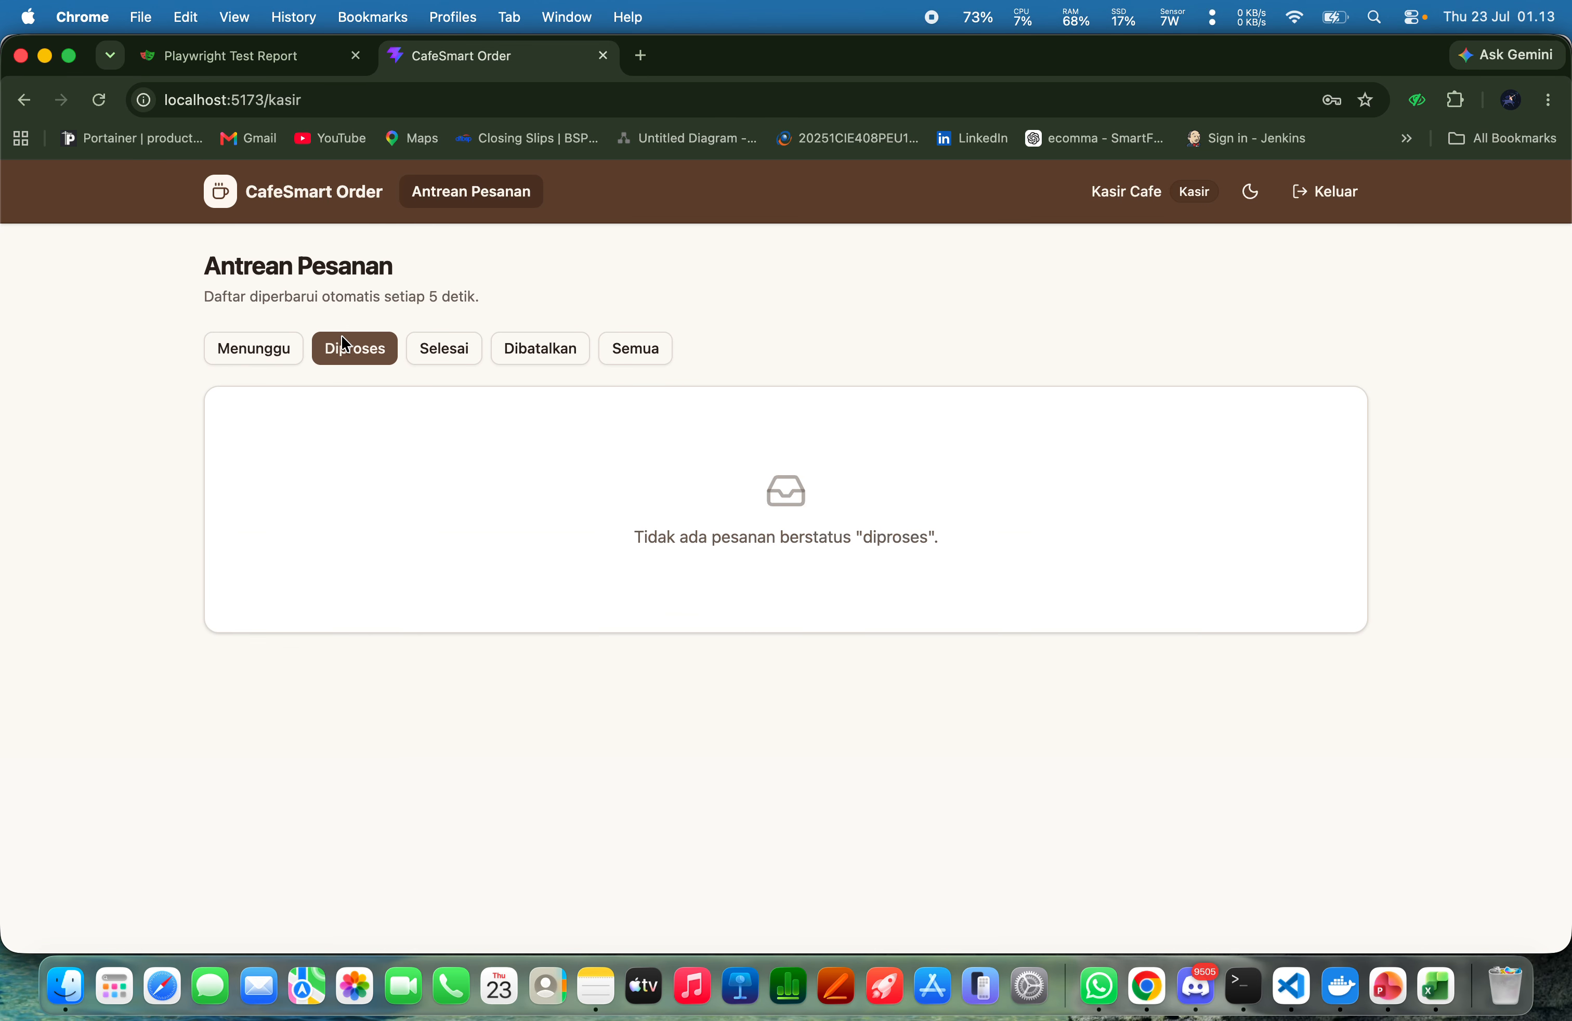
left_click(421, 344)
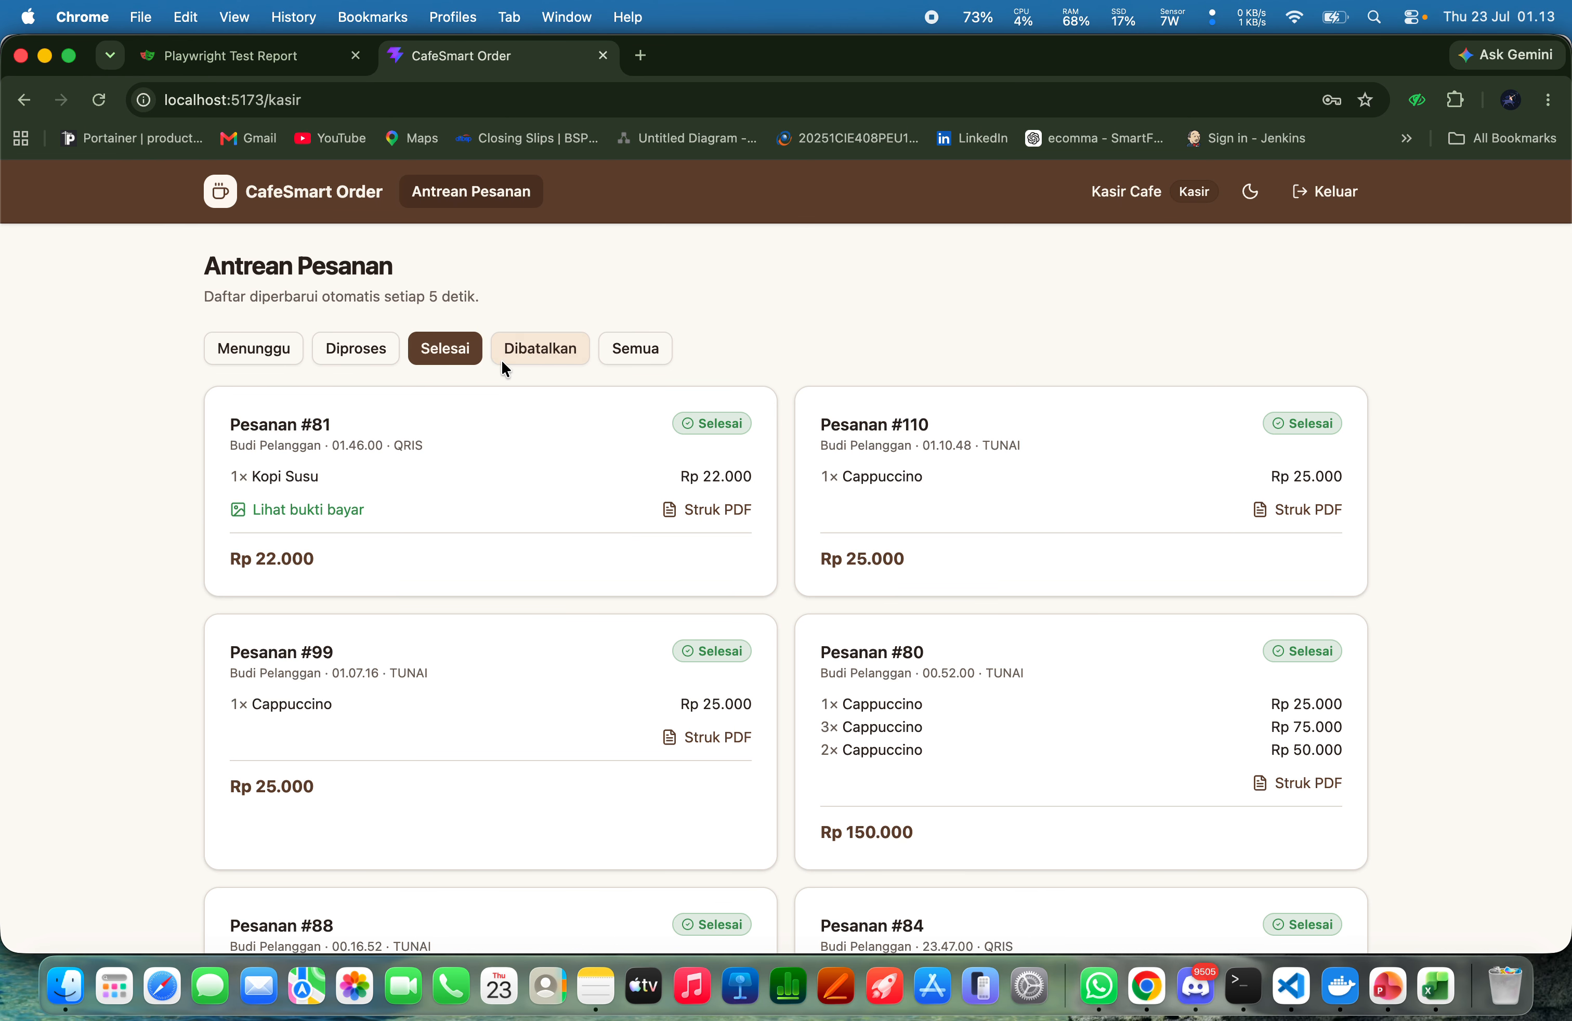
left_click(524, 352)
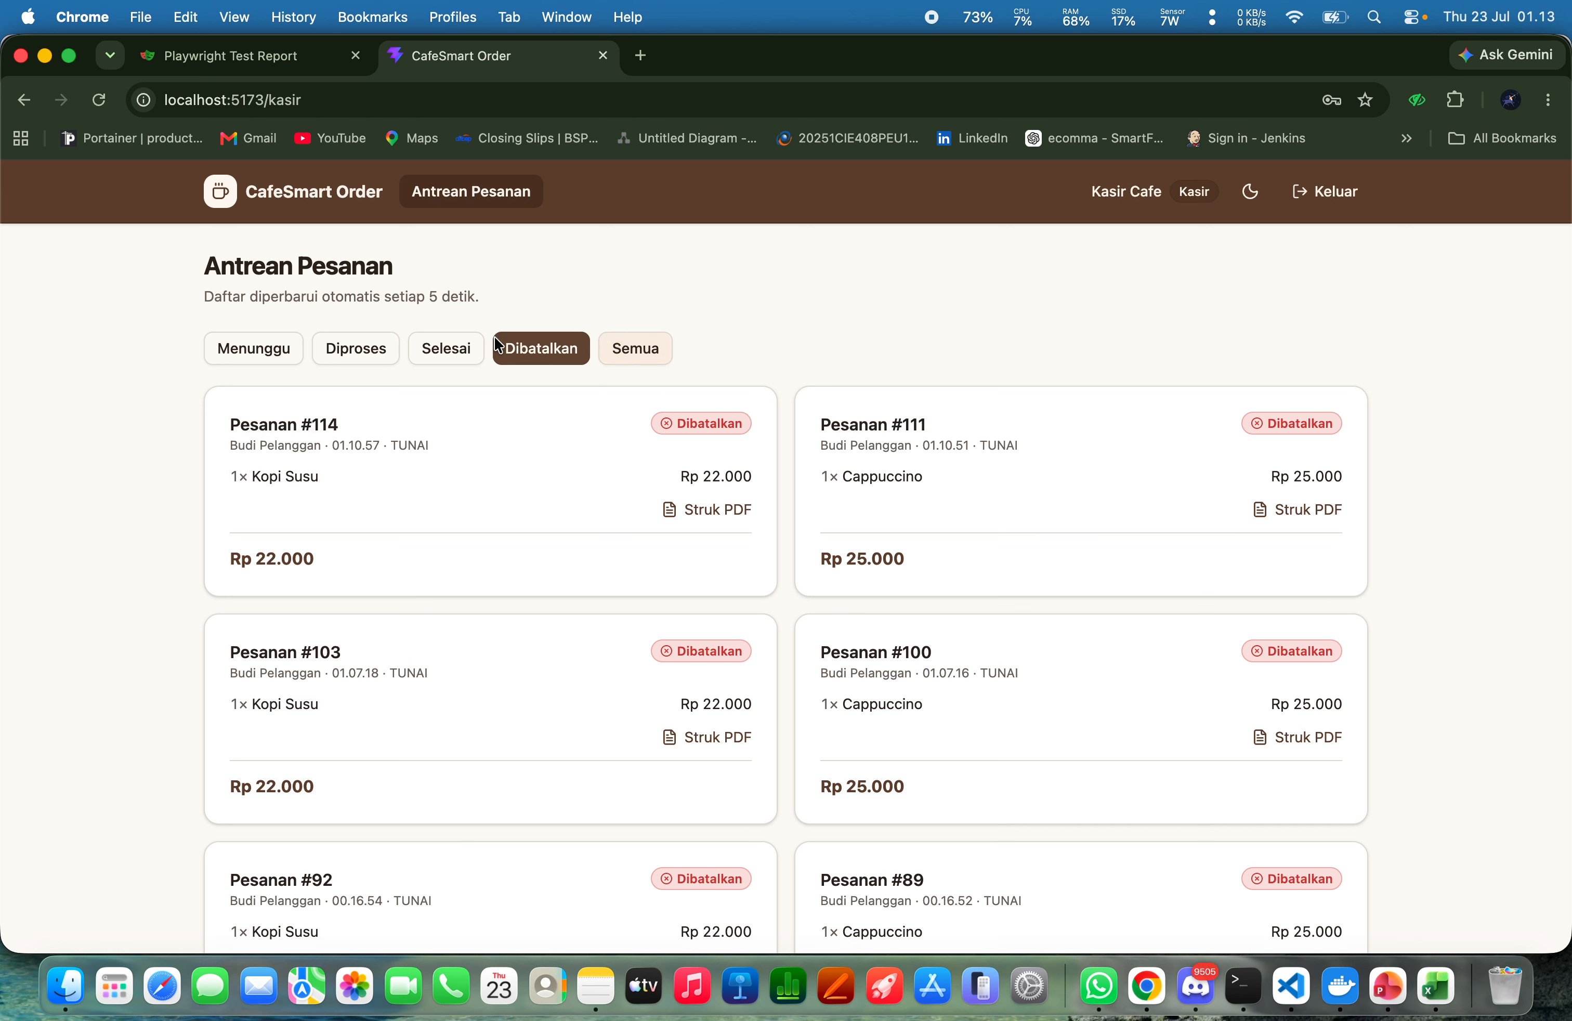
left_click(627, 358)
scroll(600, 503, "down", 7)
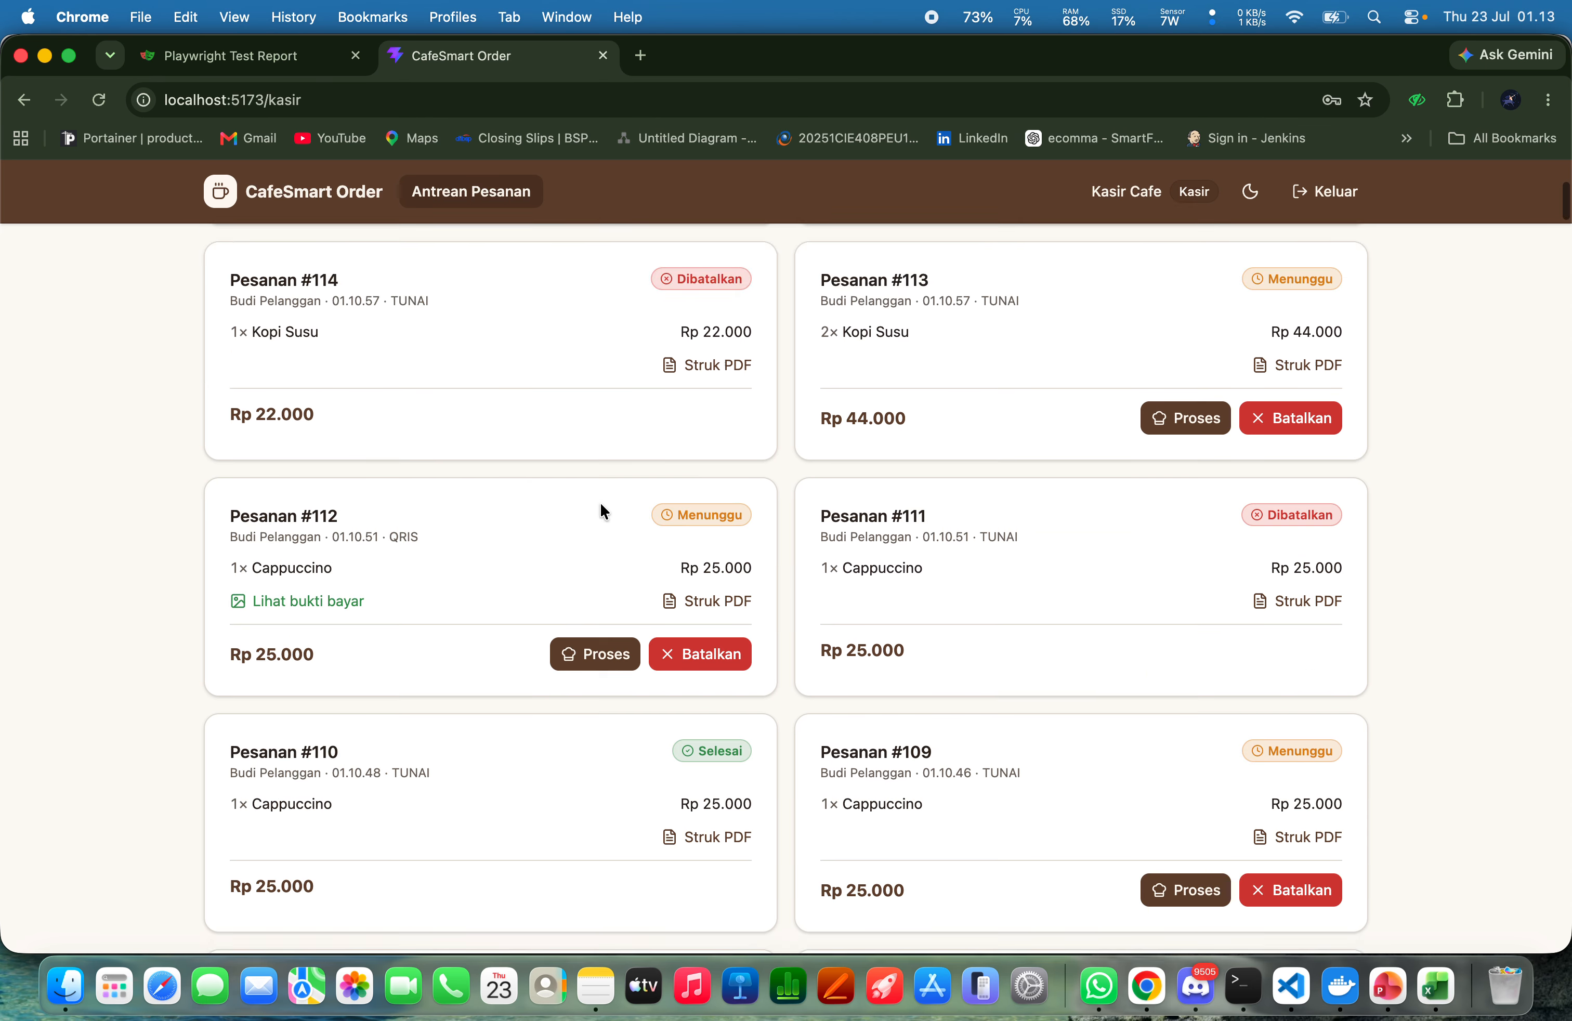
scroll(601, 504, "up", 8)
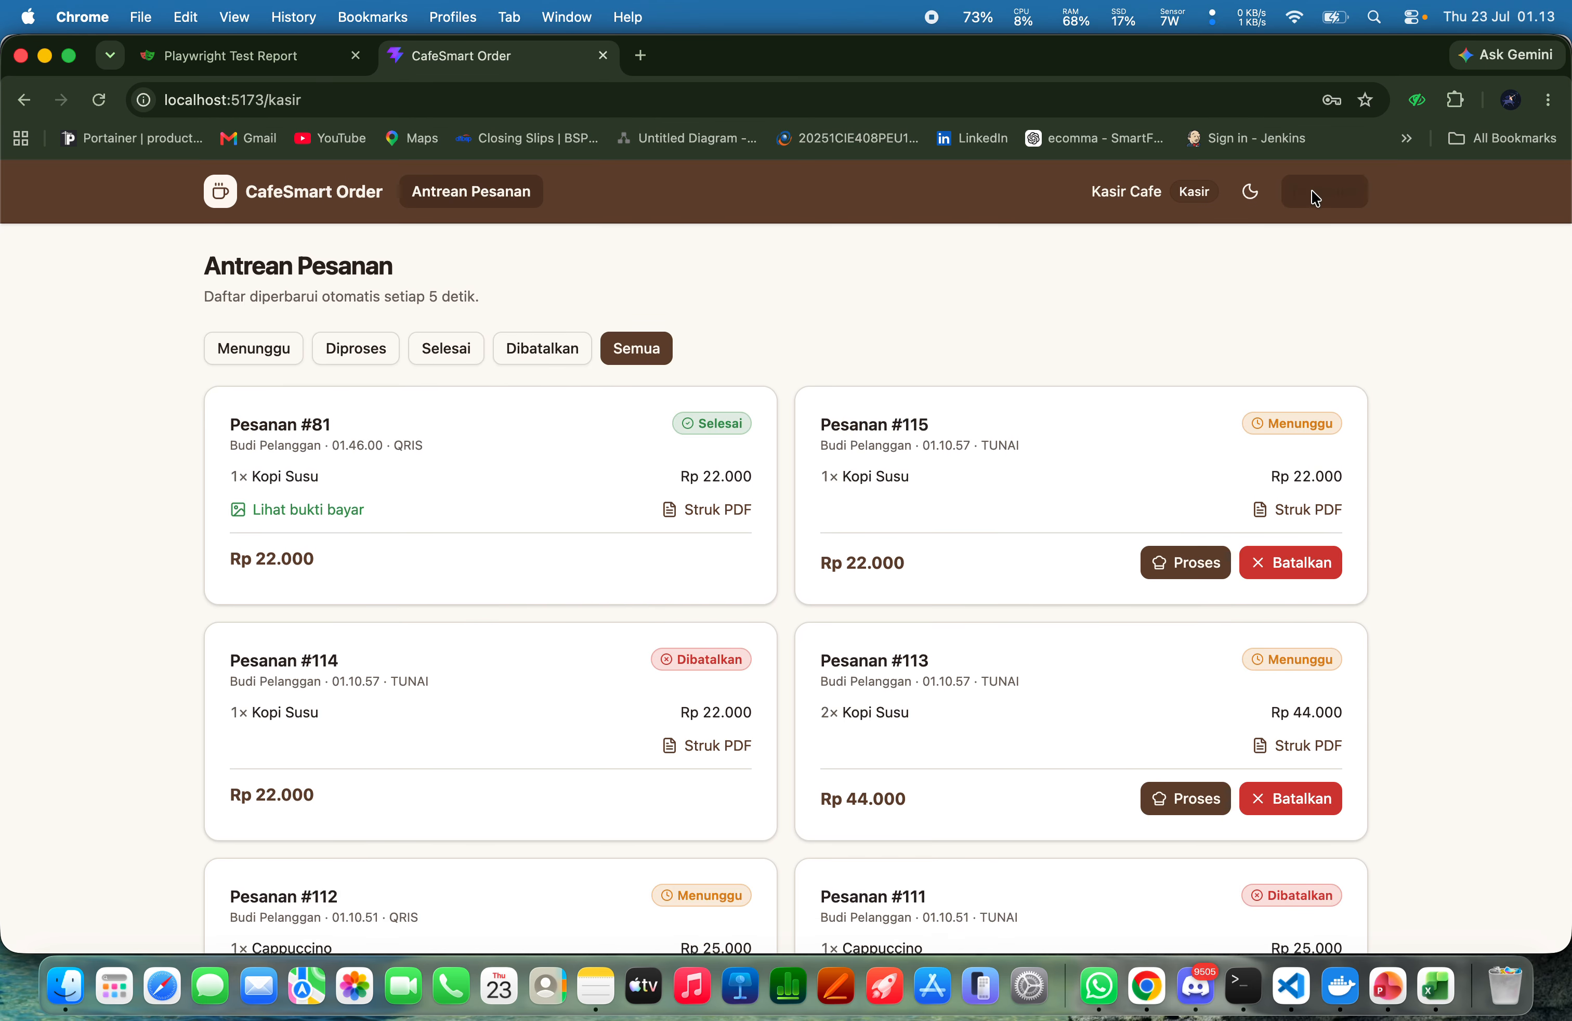
left_click(1315, 197)
Confirm the cashier sign-out and log in with the Pelanggan demo account
left_click(817, 650)
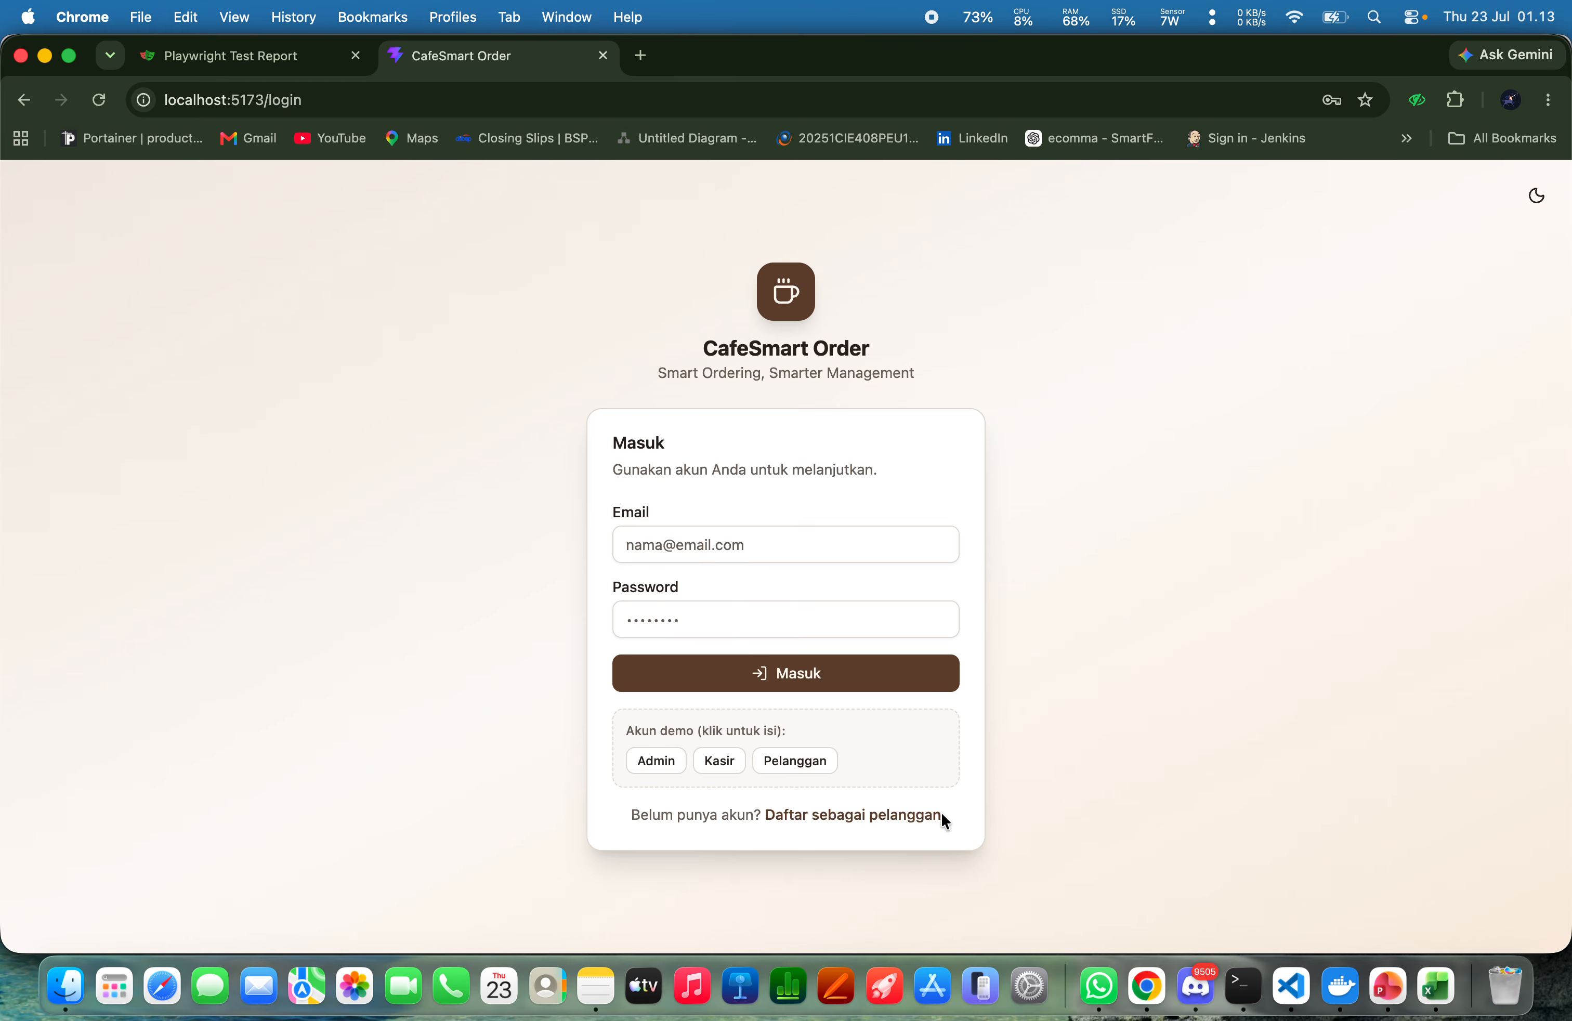
left_click(788, 763)
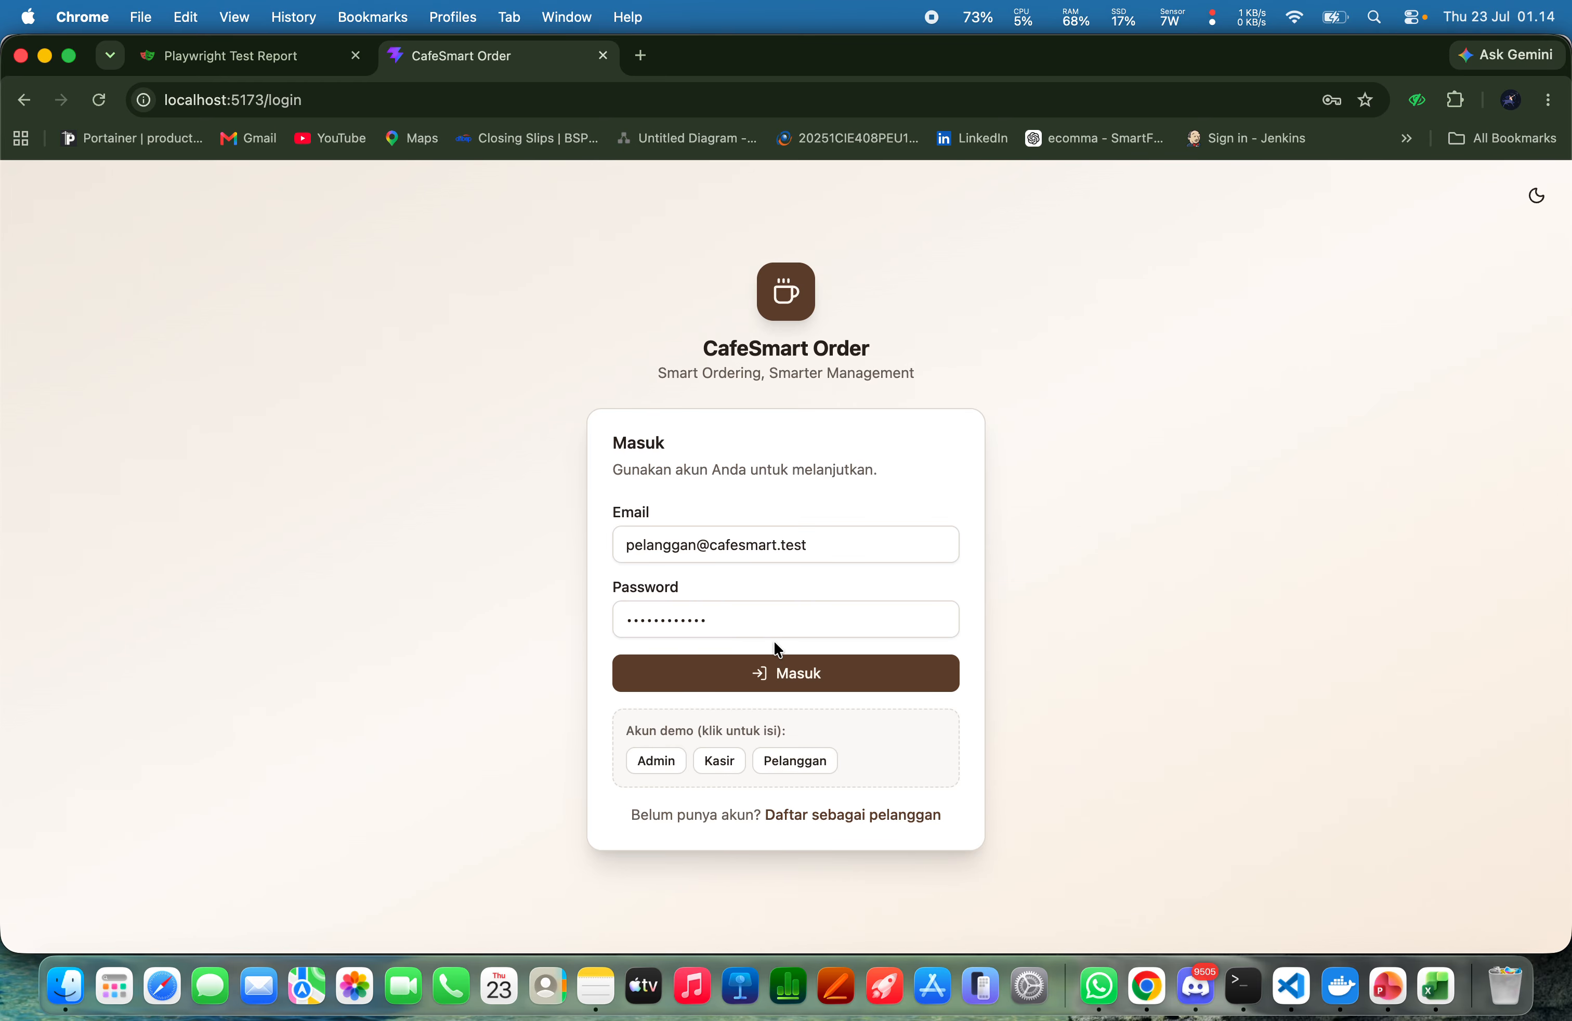
left_click(765, 674)
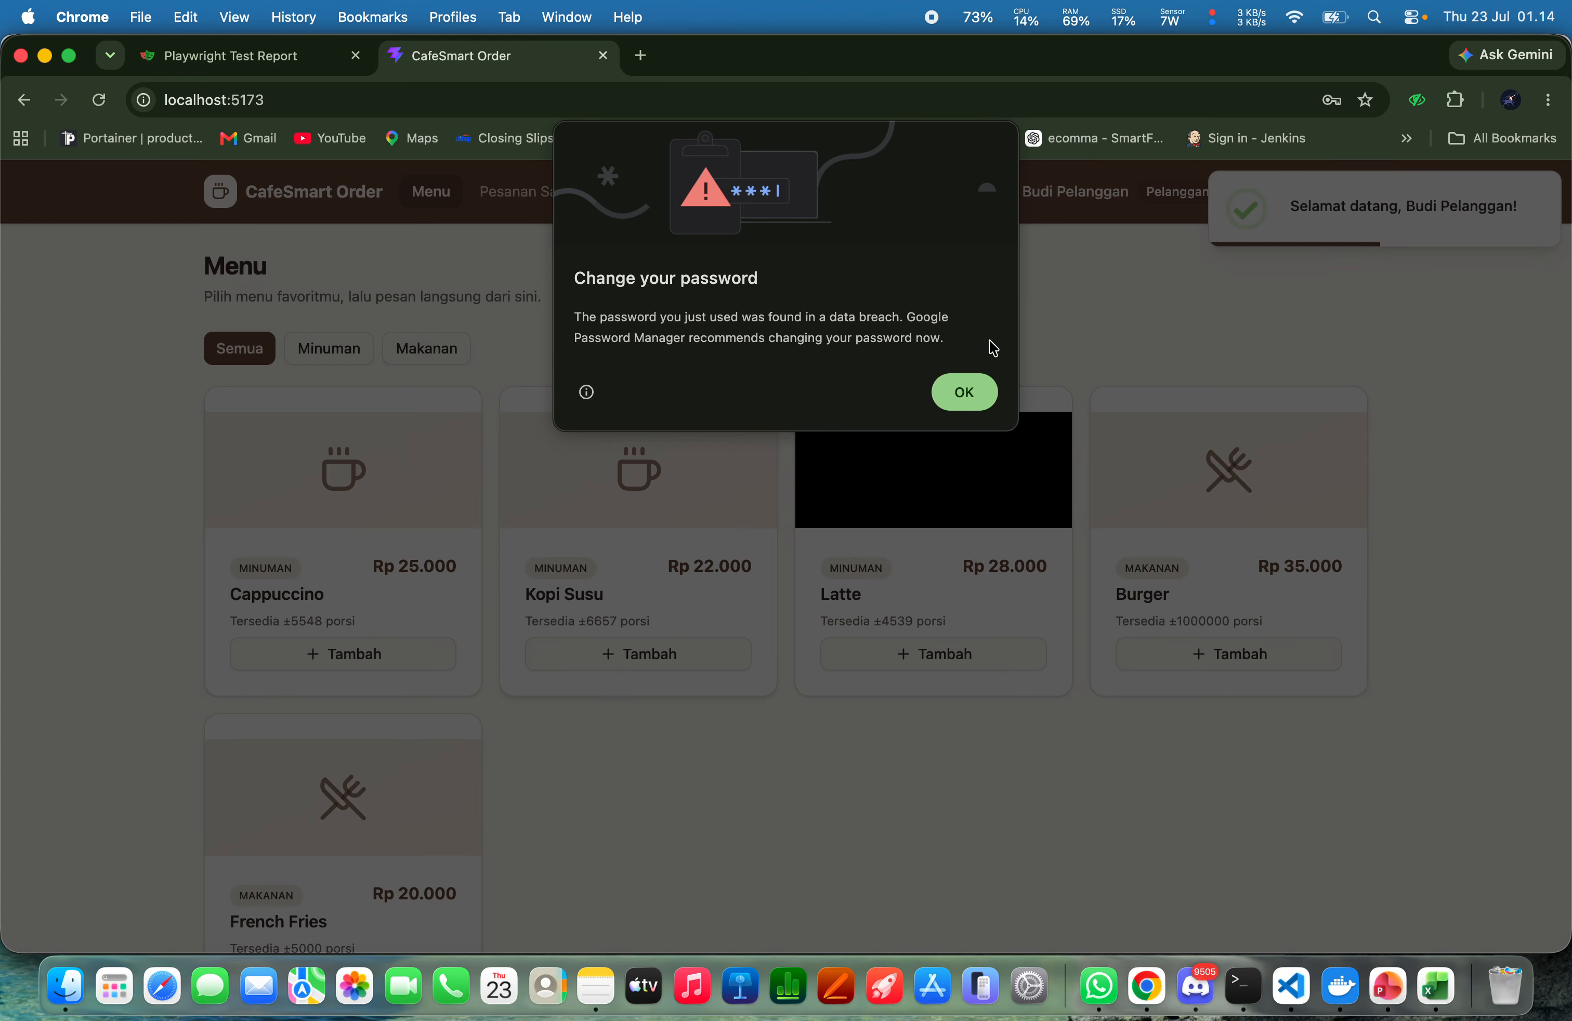
left_click(966, 391)
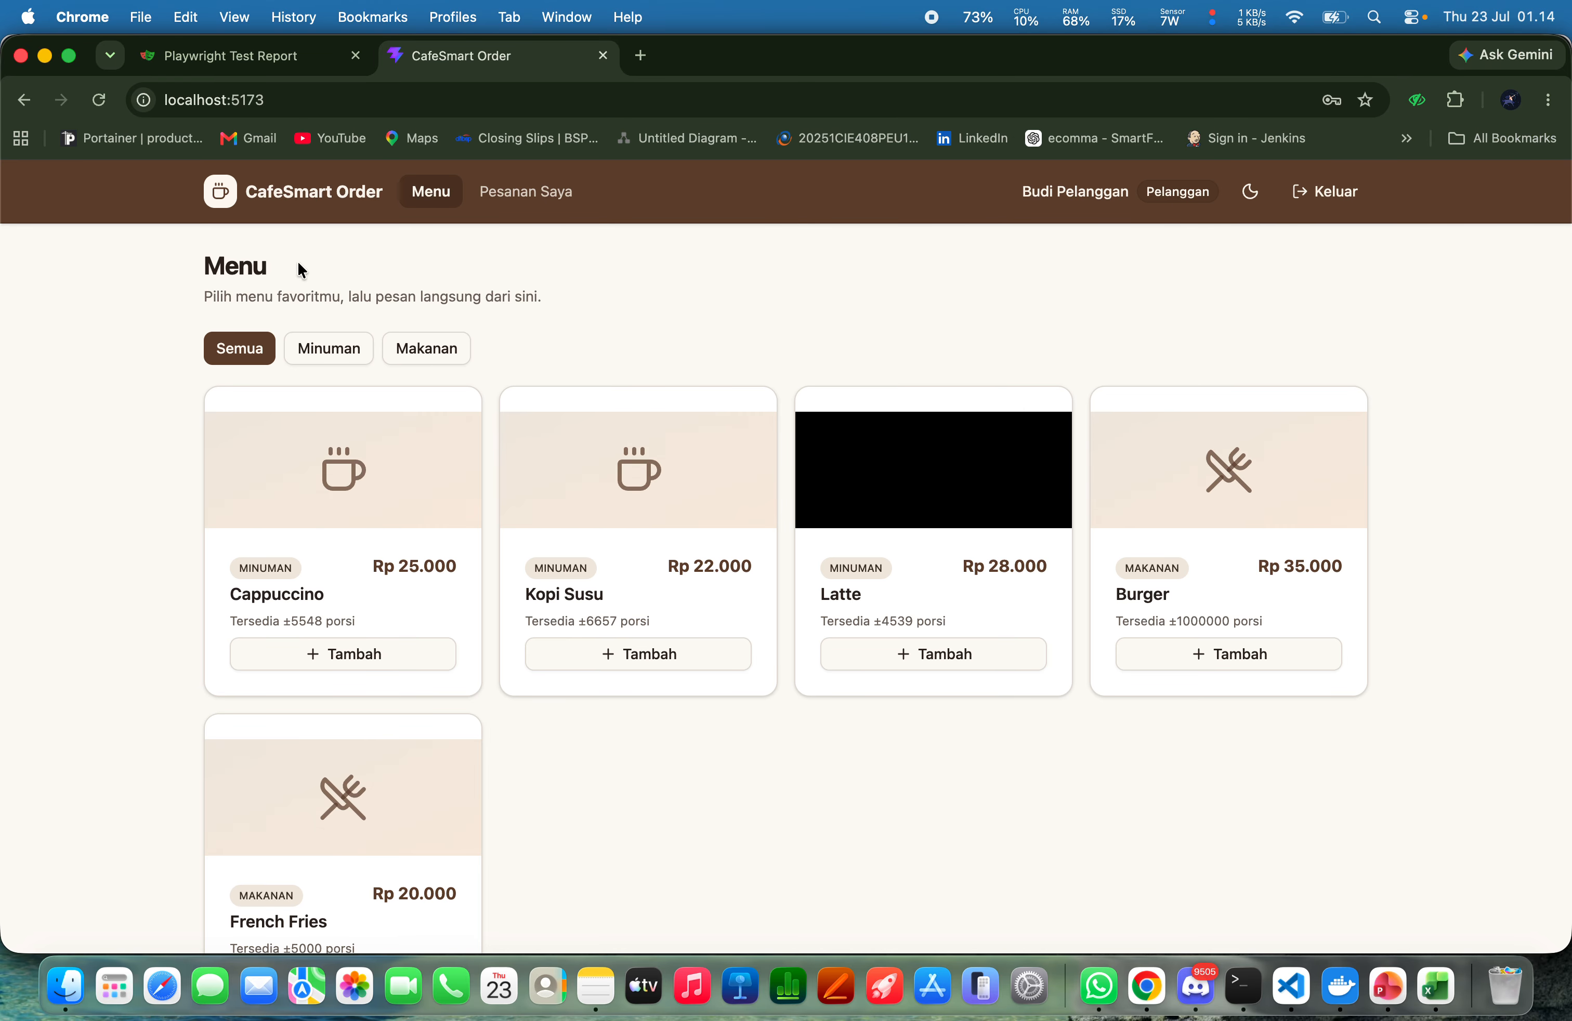
scroll(309, 415, "down", 2)
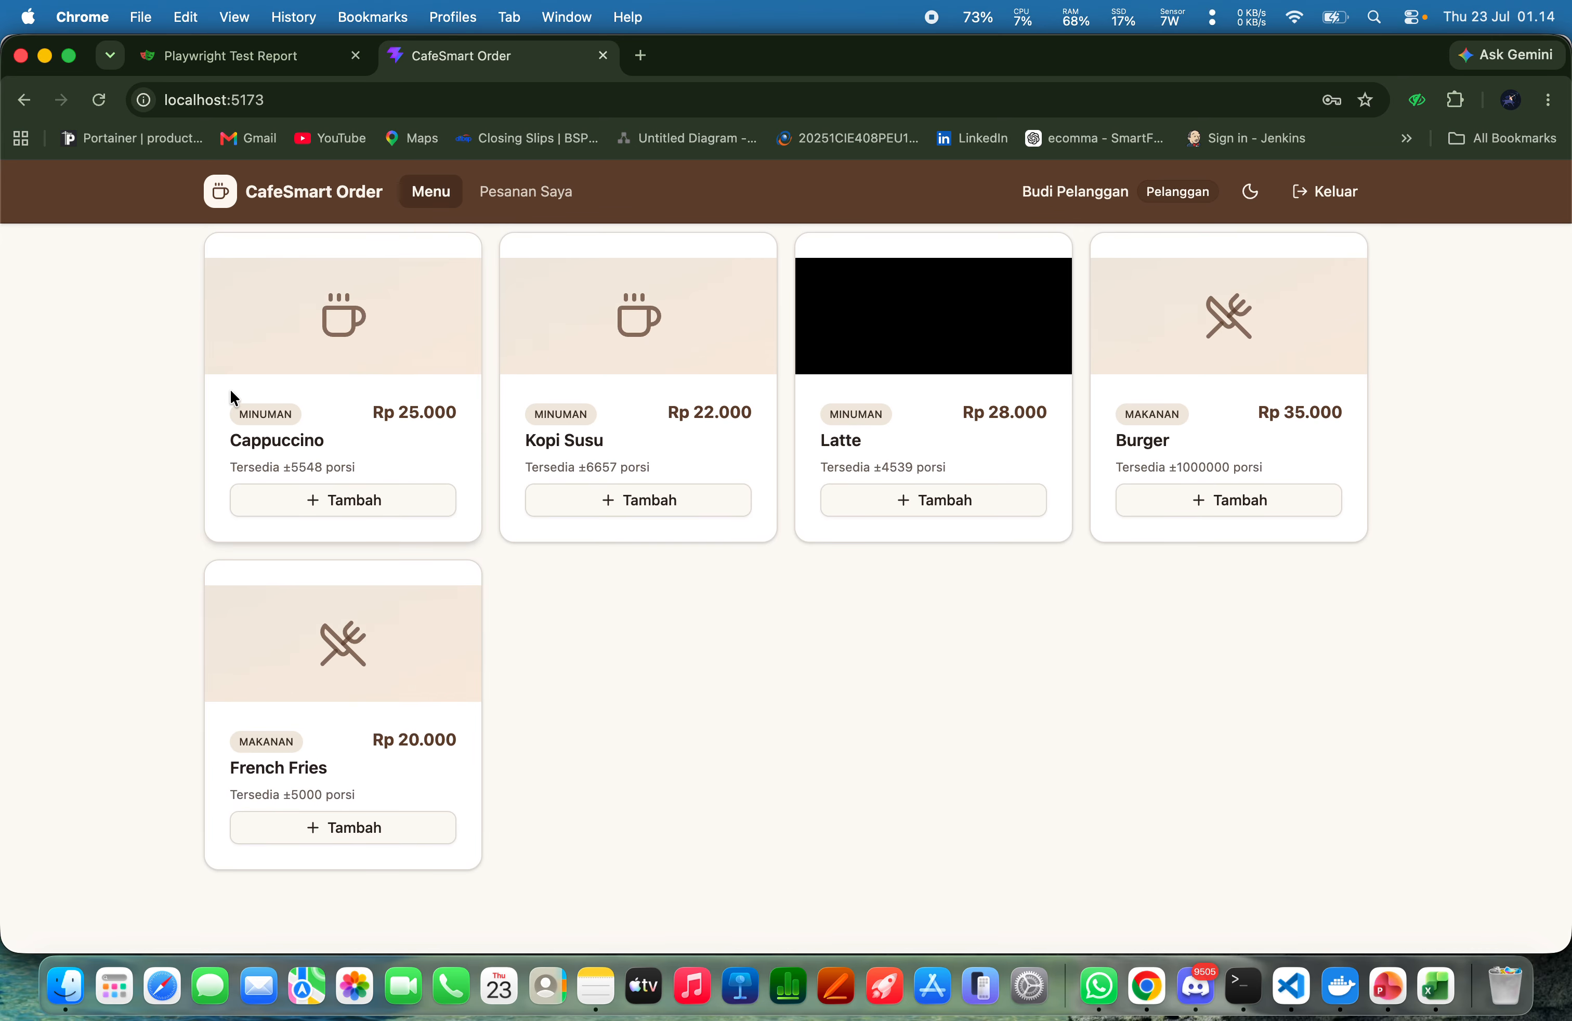
scroll(230, 387, "up", 1)
Order one Cappuccino paid with Tunai cash and view the customer's orders
left_click(326, 635)
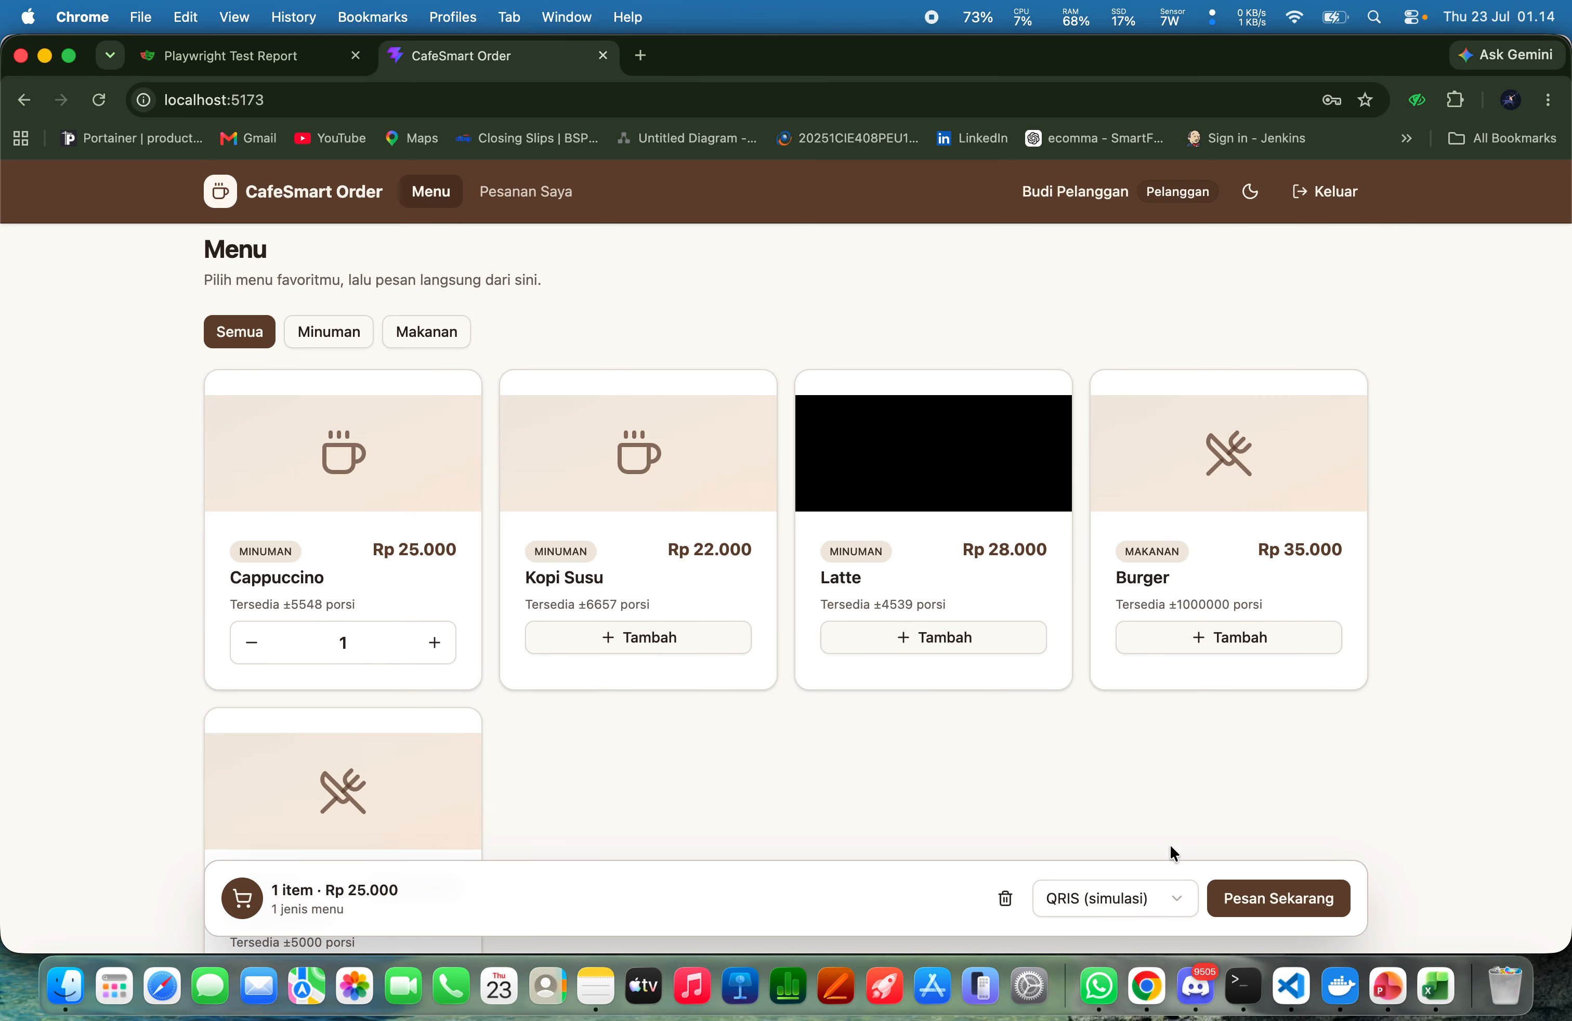
left_click(1100, 909)
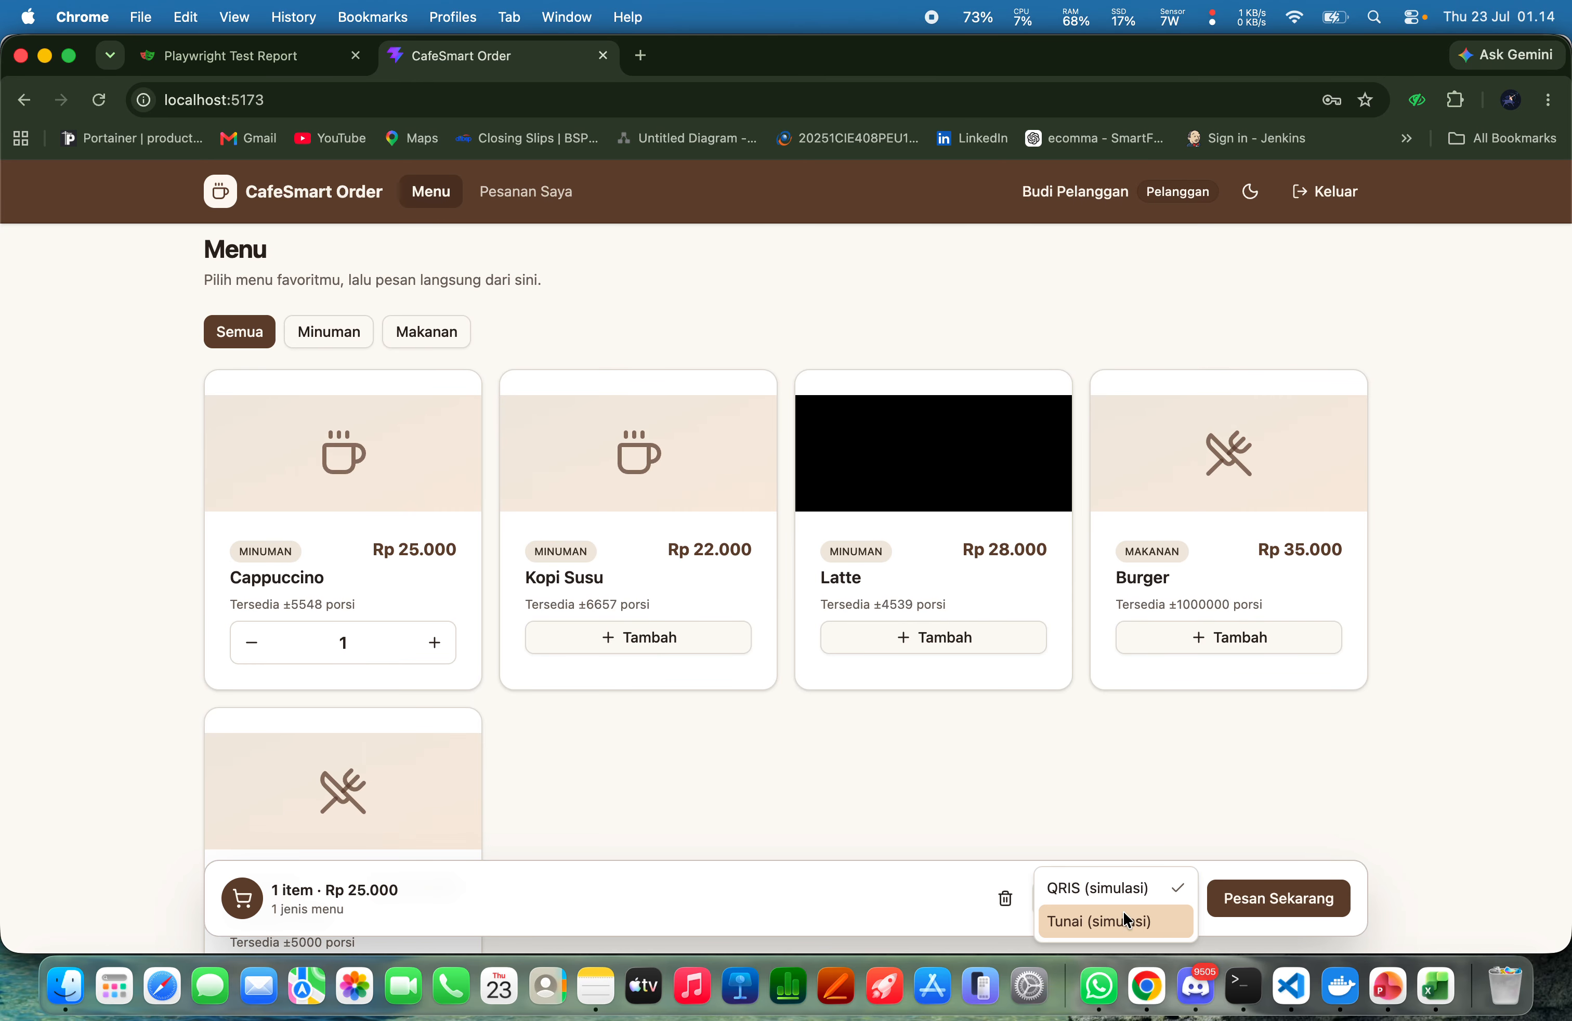
left_click(1139, 921)
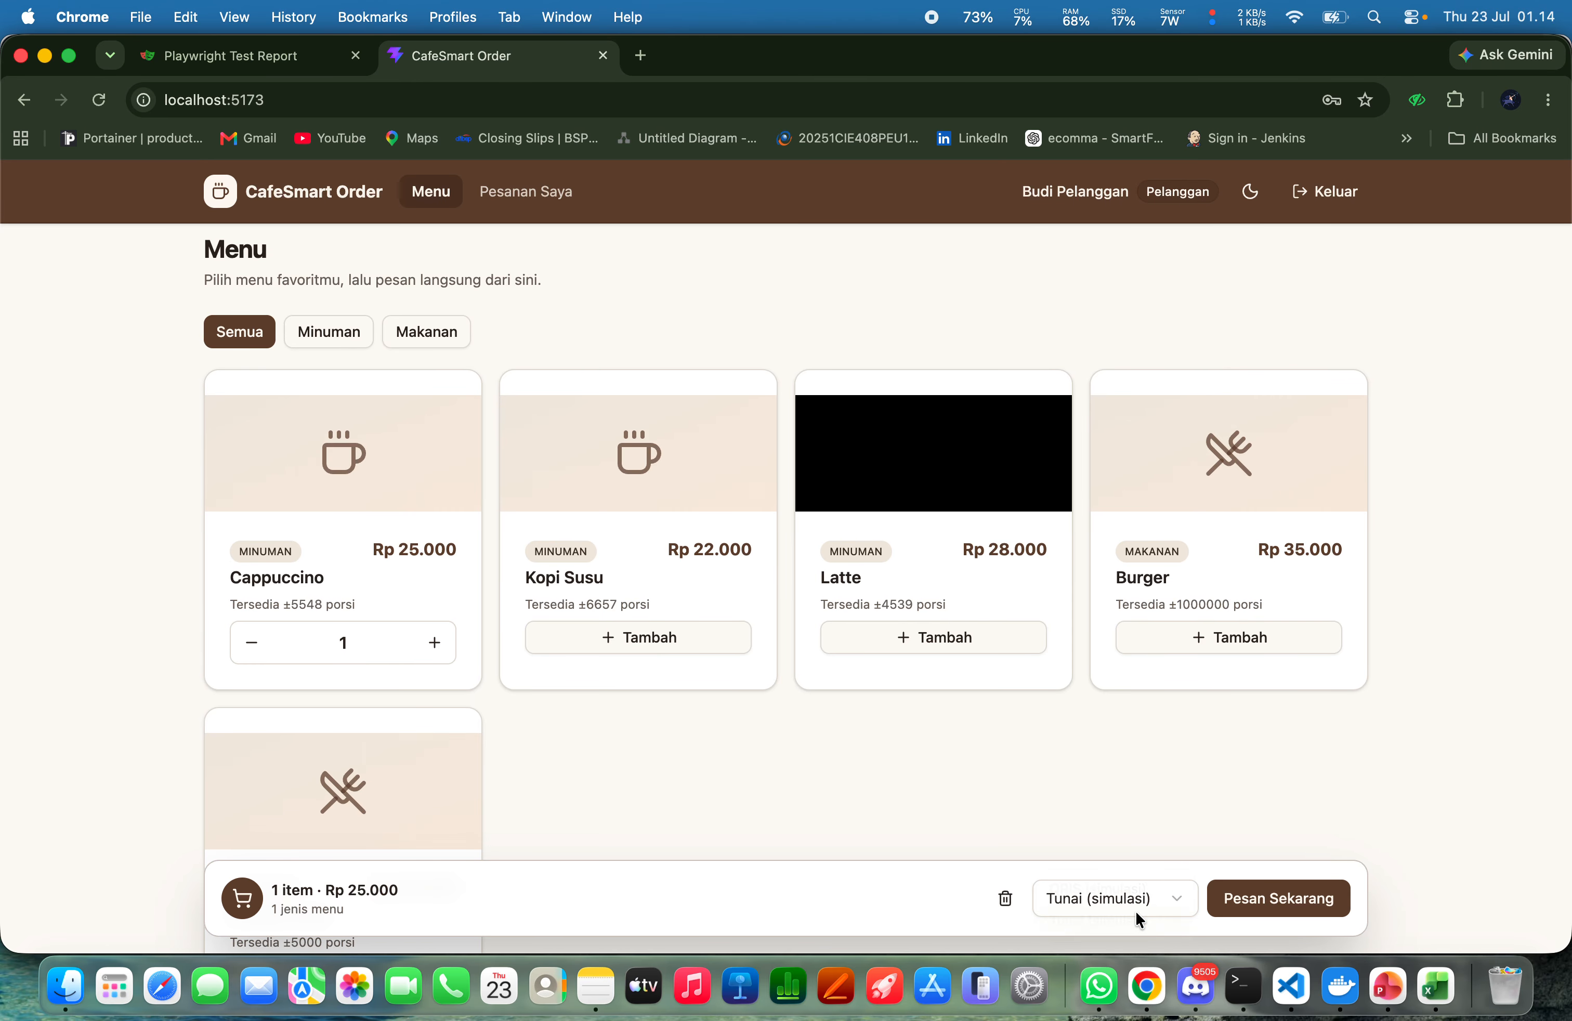
left_click(1304, 901)
left_click(796, 699)
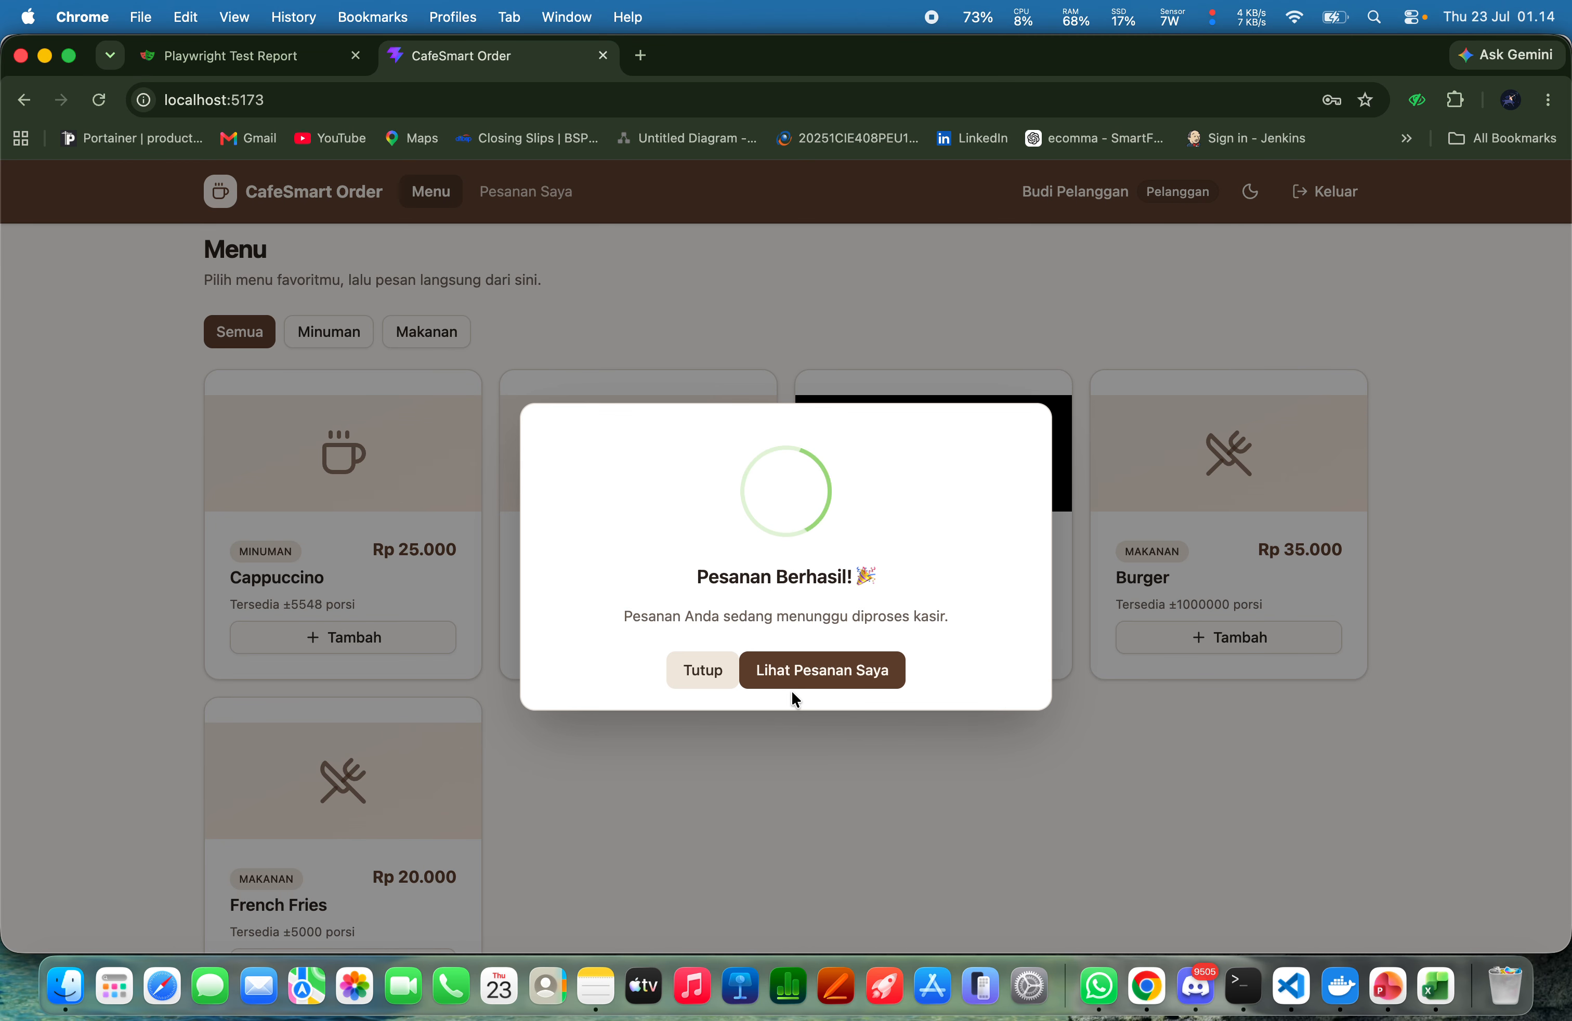
left_click(821, 671)
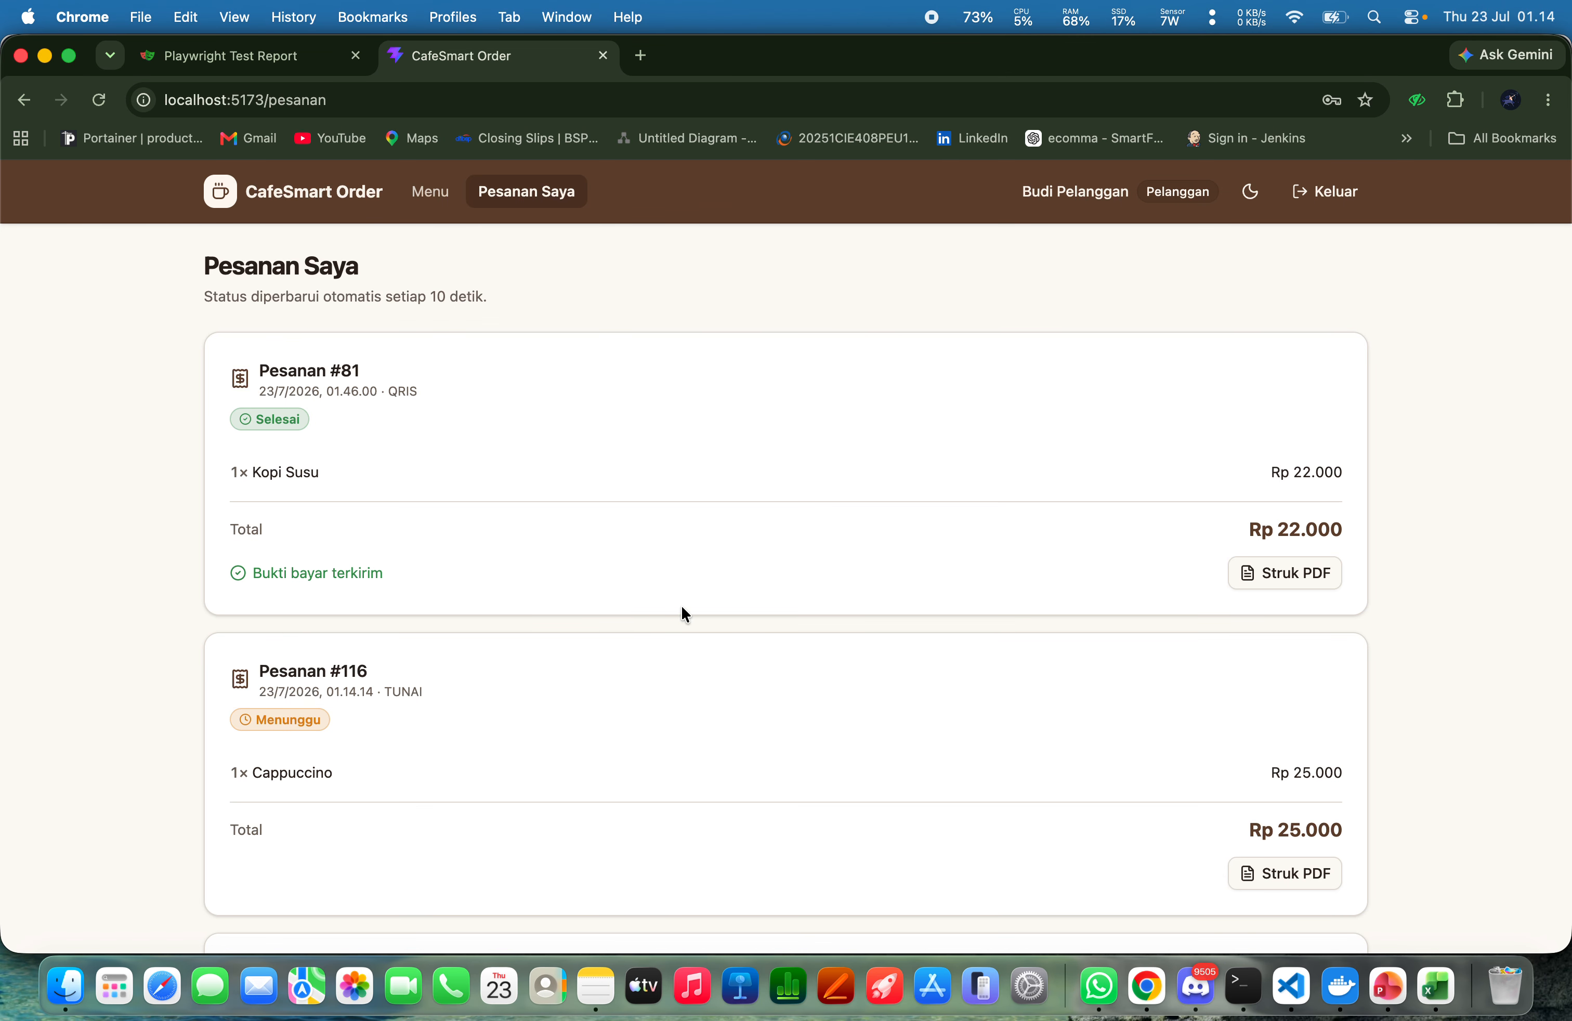
Select the new order's number text and sign the customer out
scroll(302, 606, "down", 15)
scroll(302, 607, "up", 15)
left_click_drag(356, 373, 331, 373)
left_click(1333, 193)
left_click(835, 663)
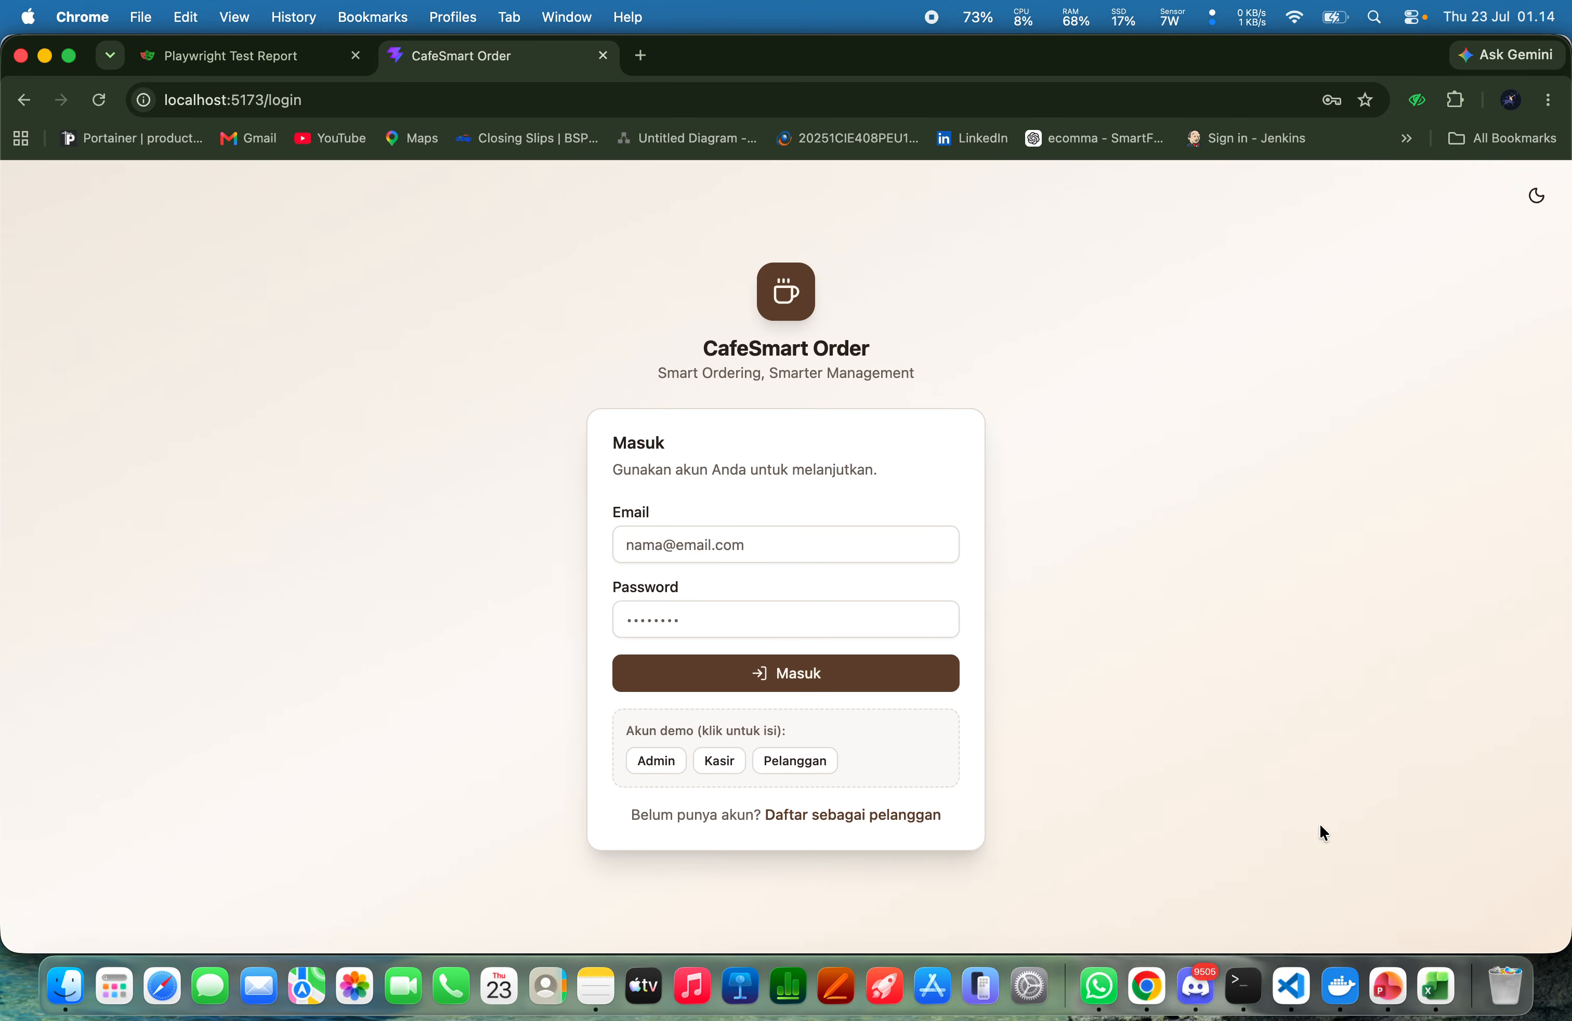
Back in Excel, open and close the Actual Result Manual filter, then select TC-01's cell H2
left_click(1454, 981)
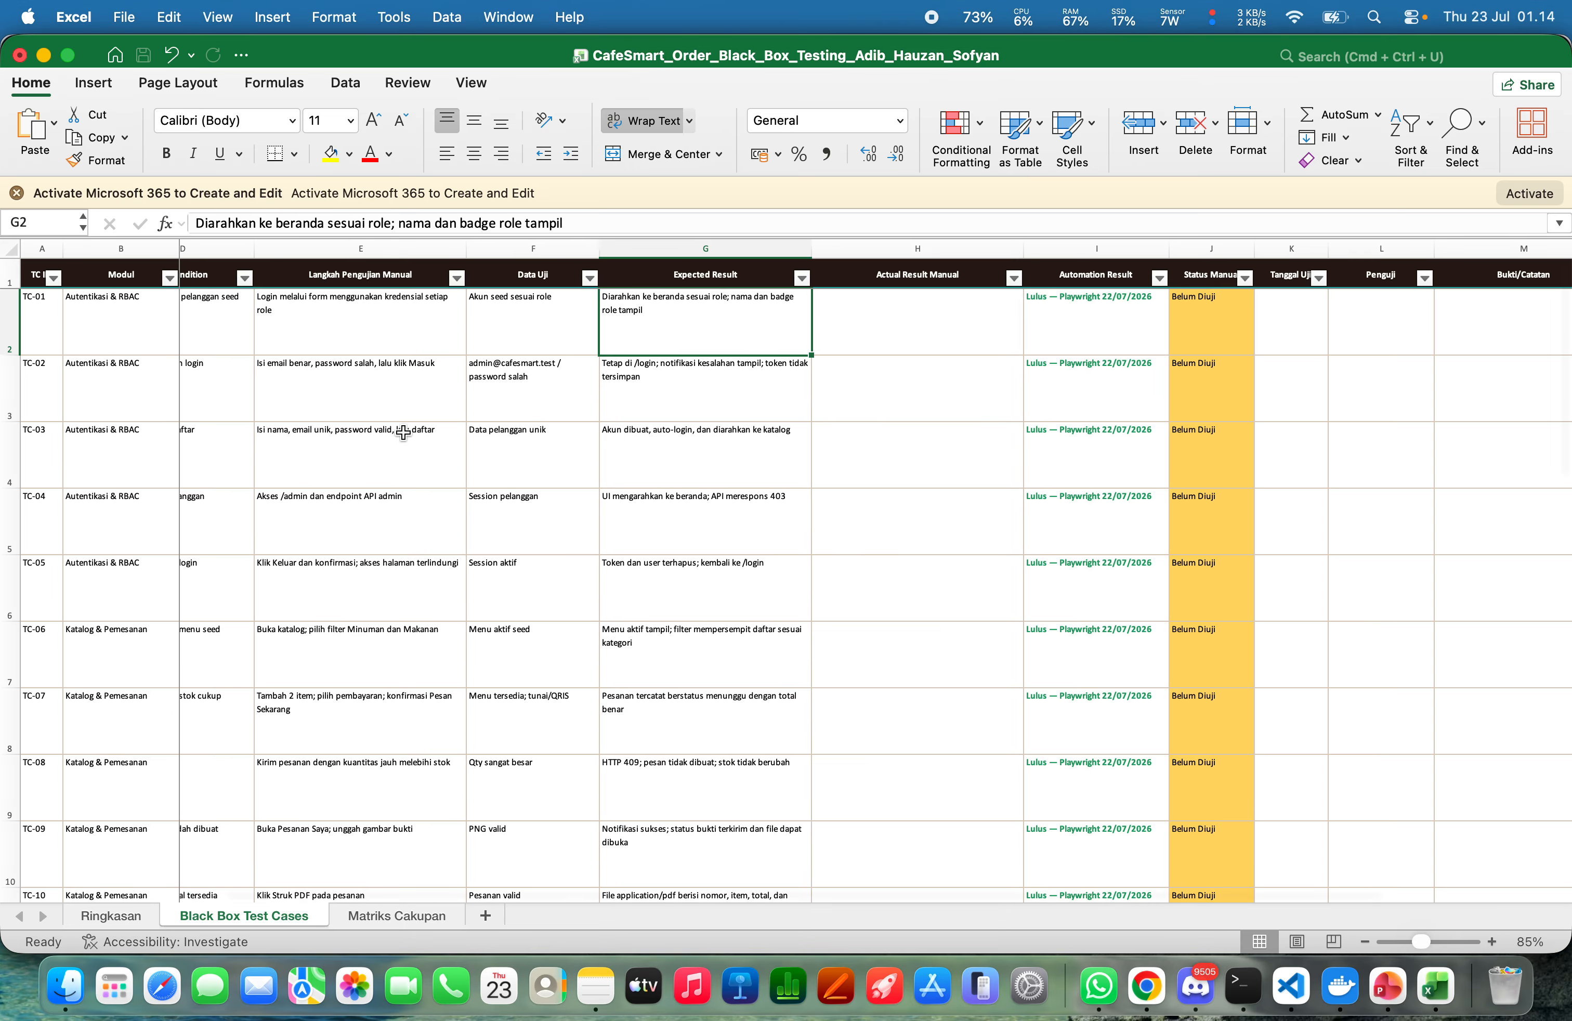
scroll(404, 433, "left", 2)
scroll(540, 375, "right", 3)
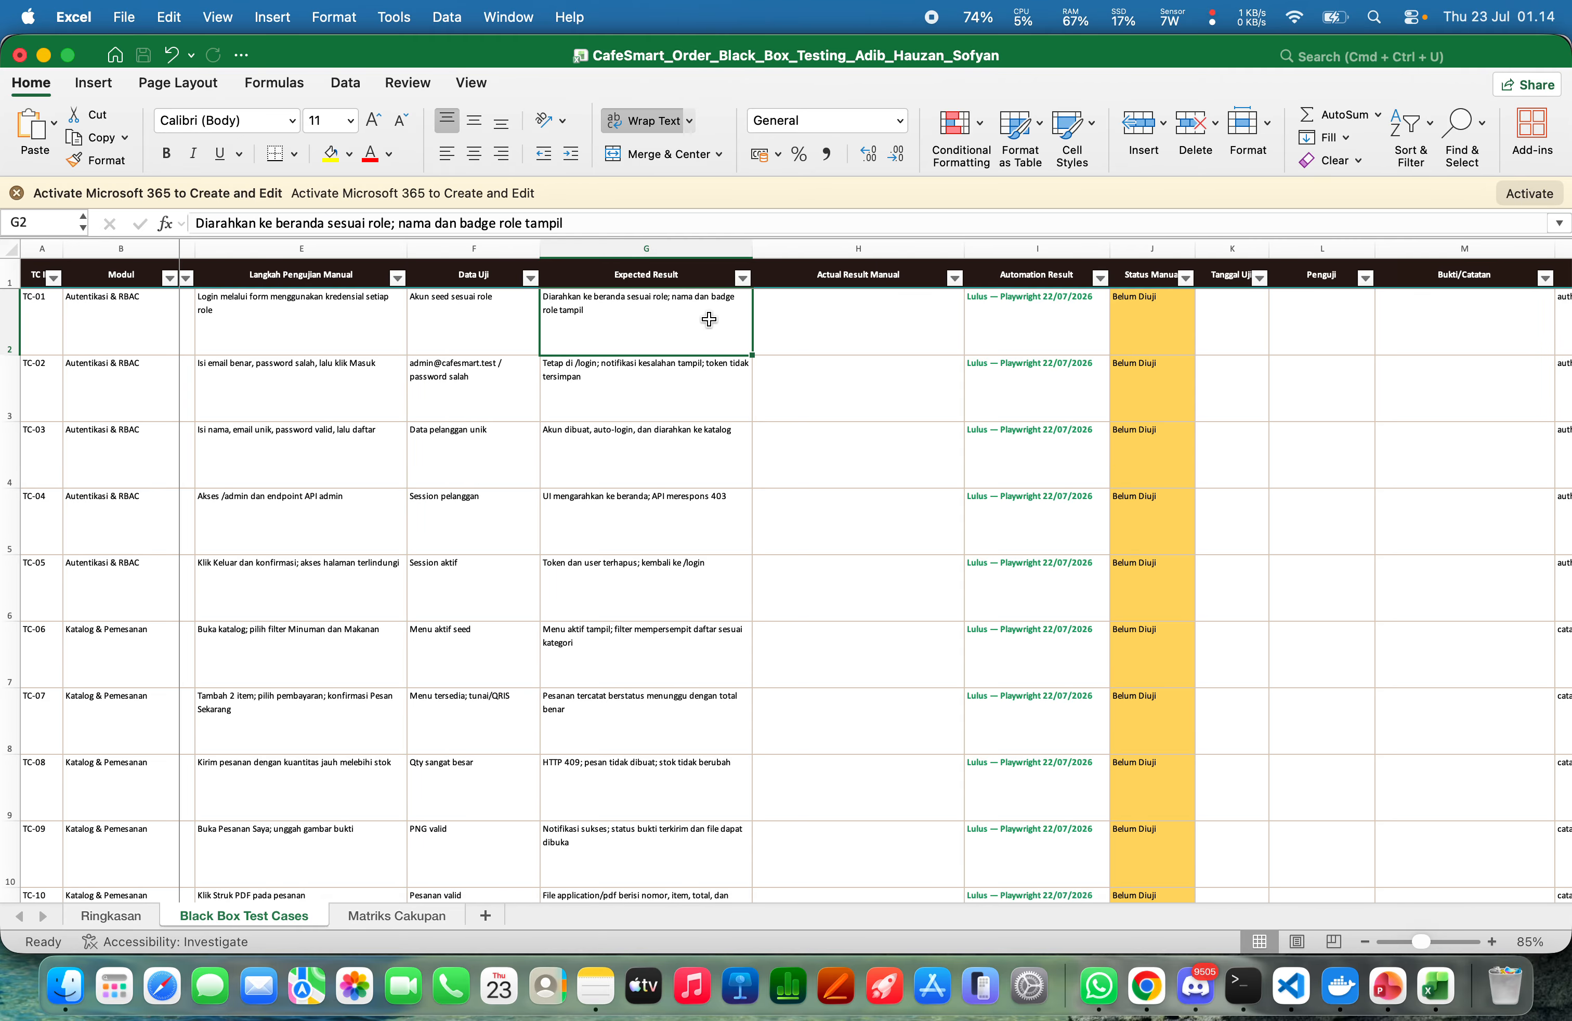
left_click(954, 278)
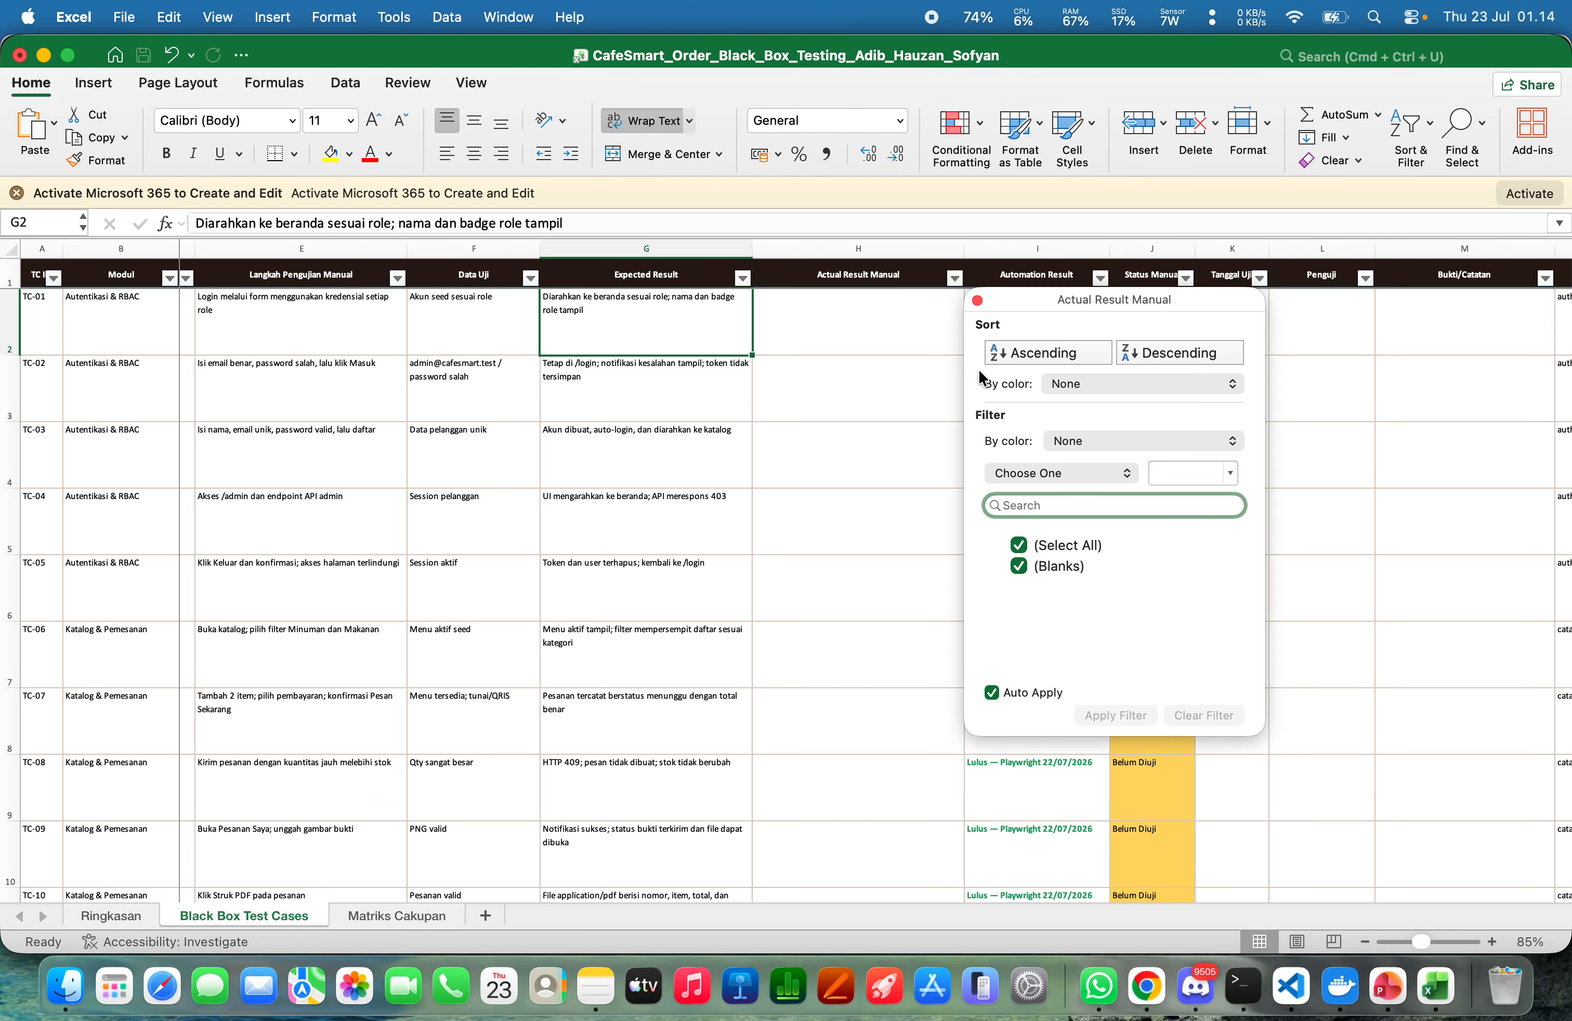
left_click(842, 326)
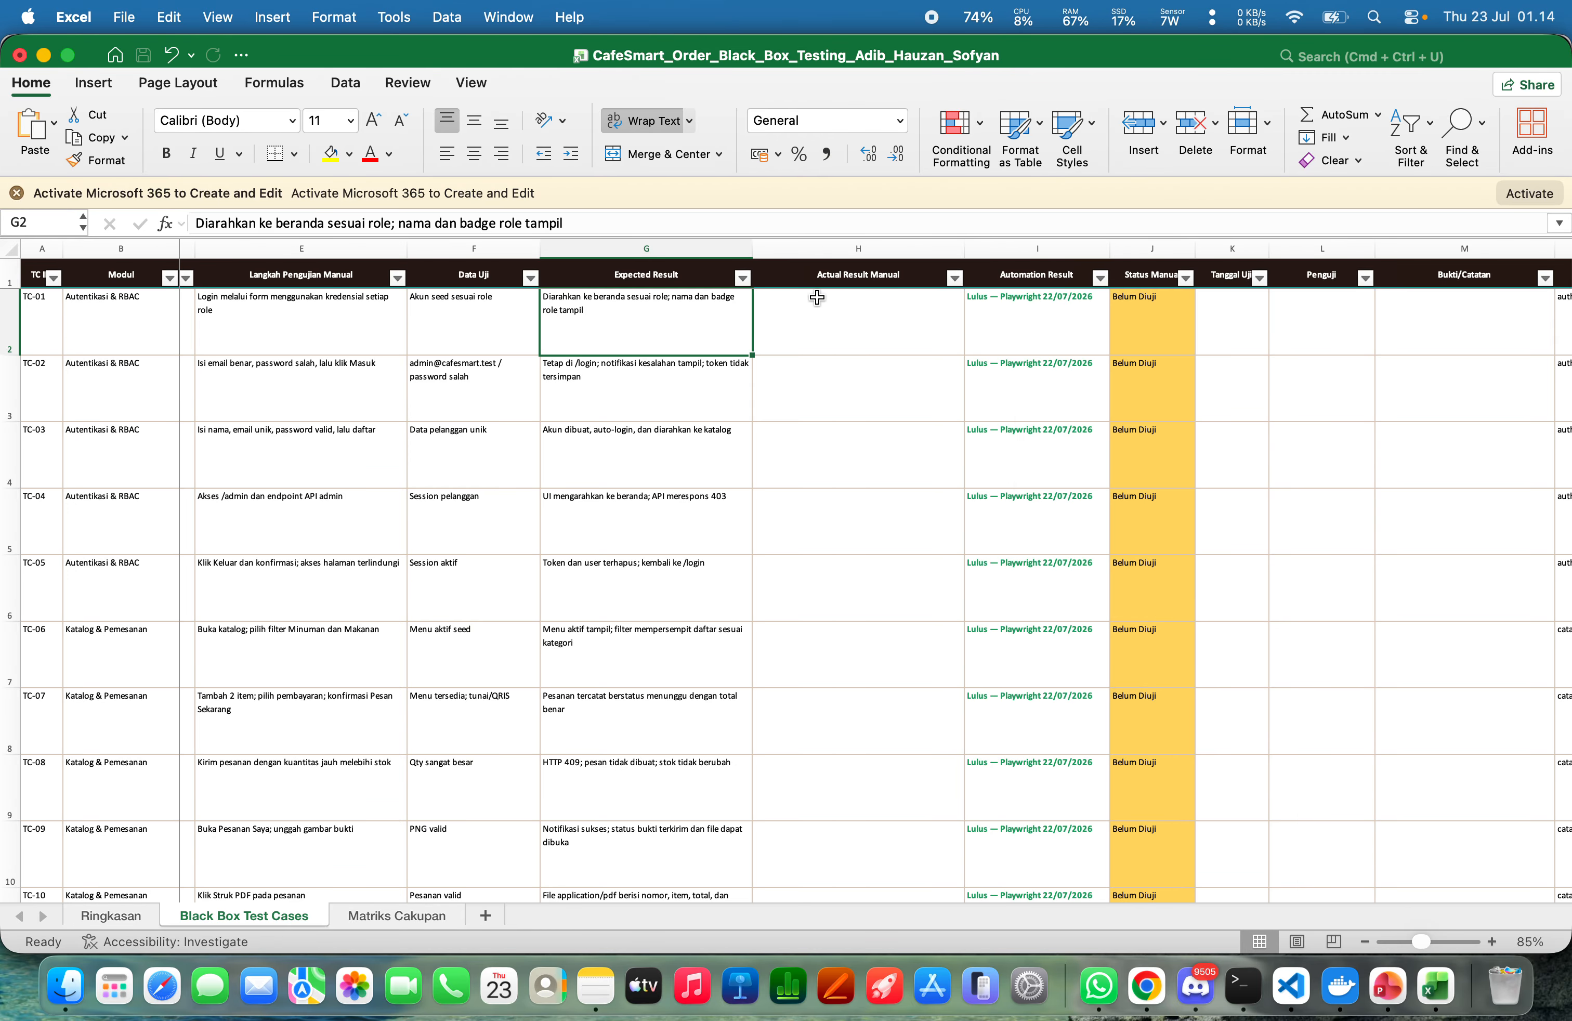
left_click(816, 296)
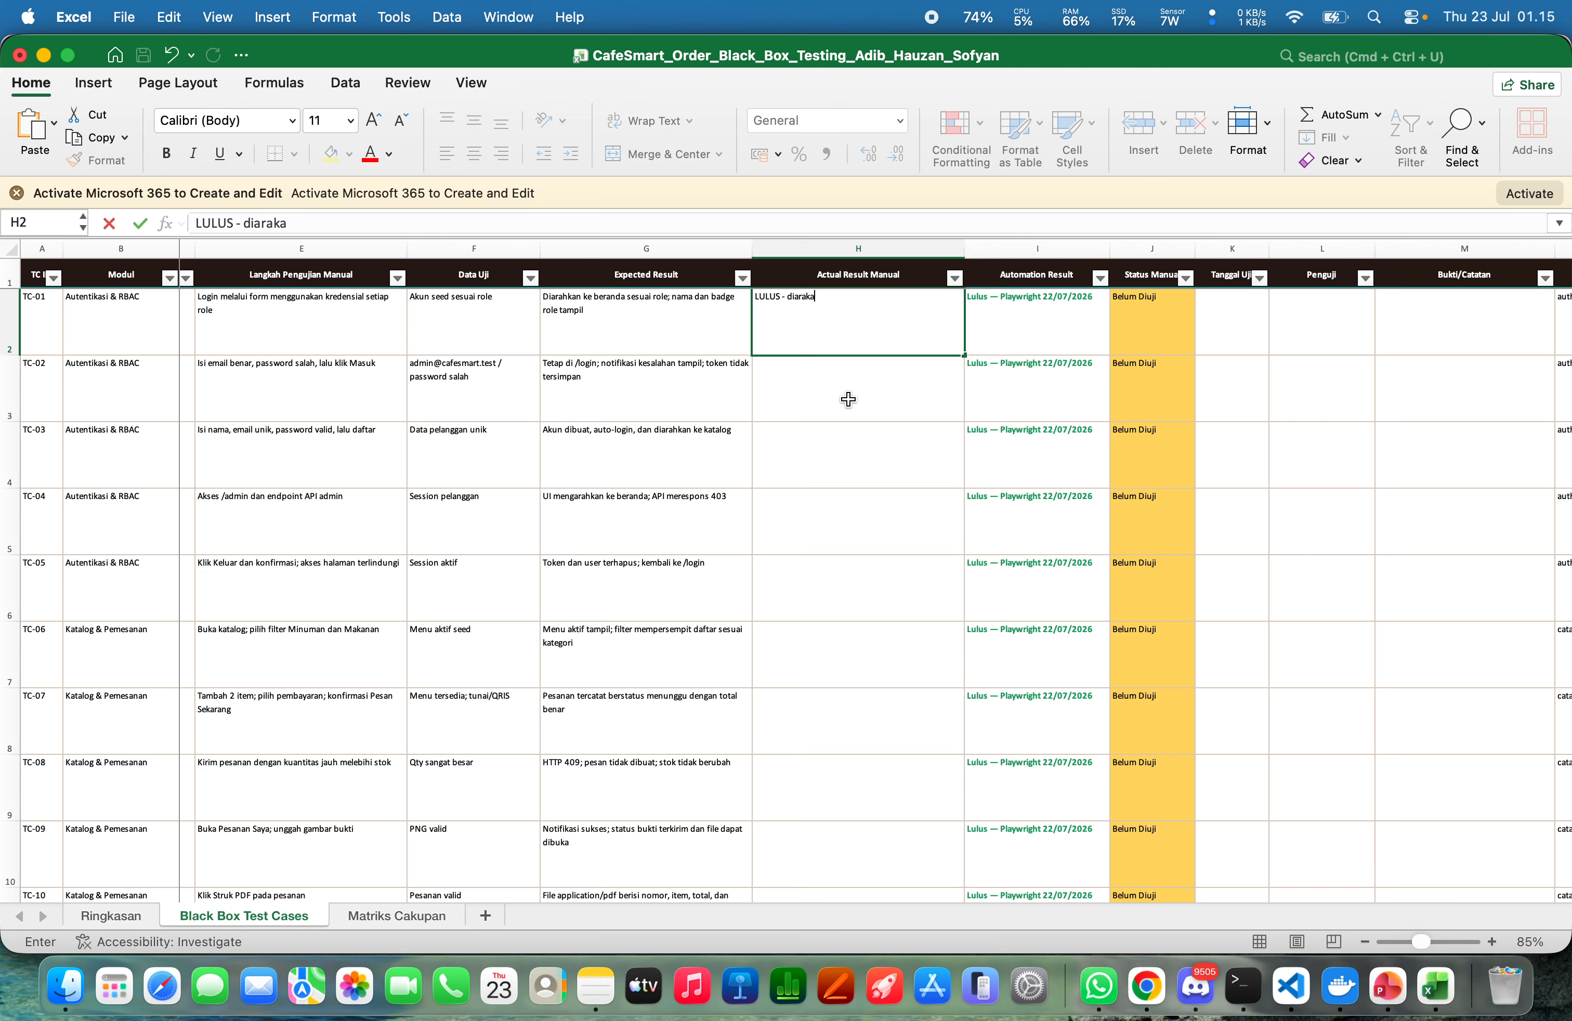
Continue TC-01's actual result text: redirected to the role's home page, name and role badge shown
type("ja")
key("BackSpace")
key("BackSpace")
type("kan ke halam")
key("BackSpace")
type("atau beranda se")
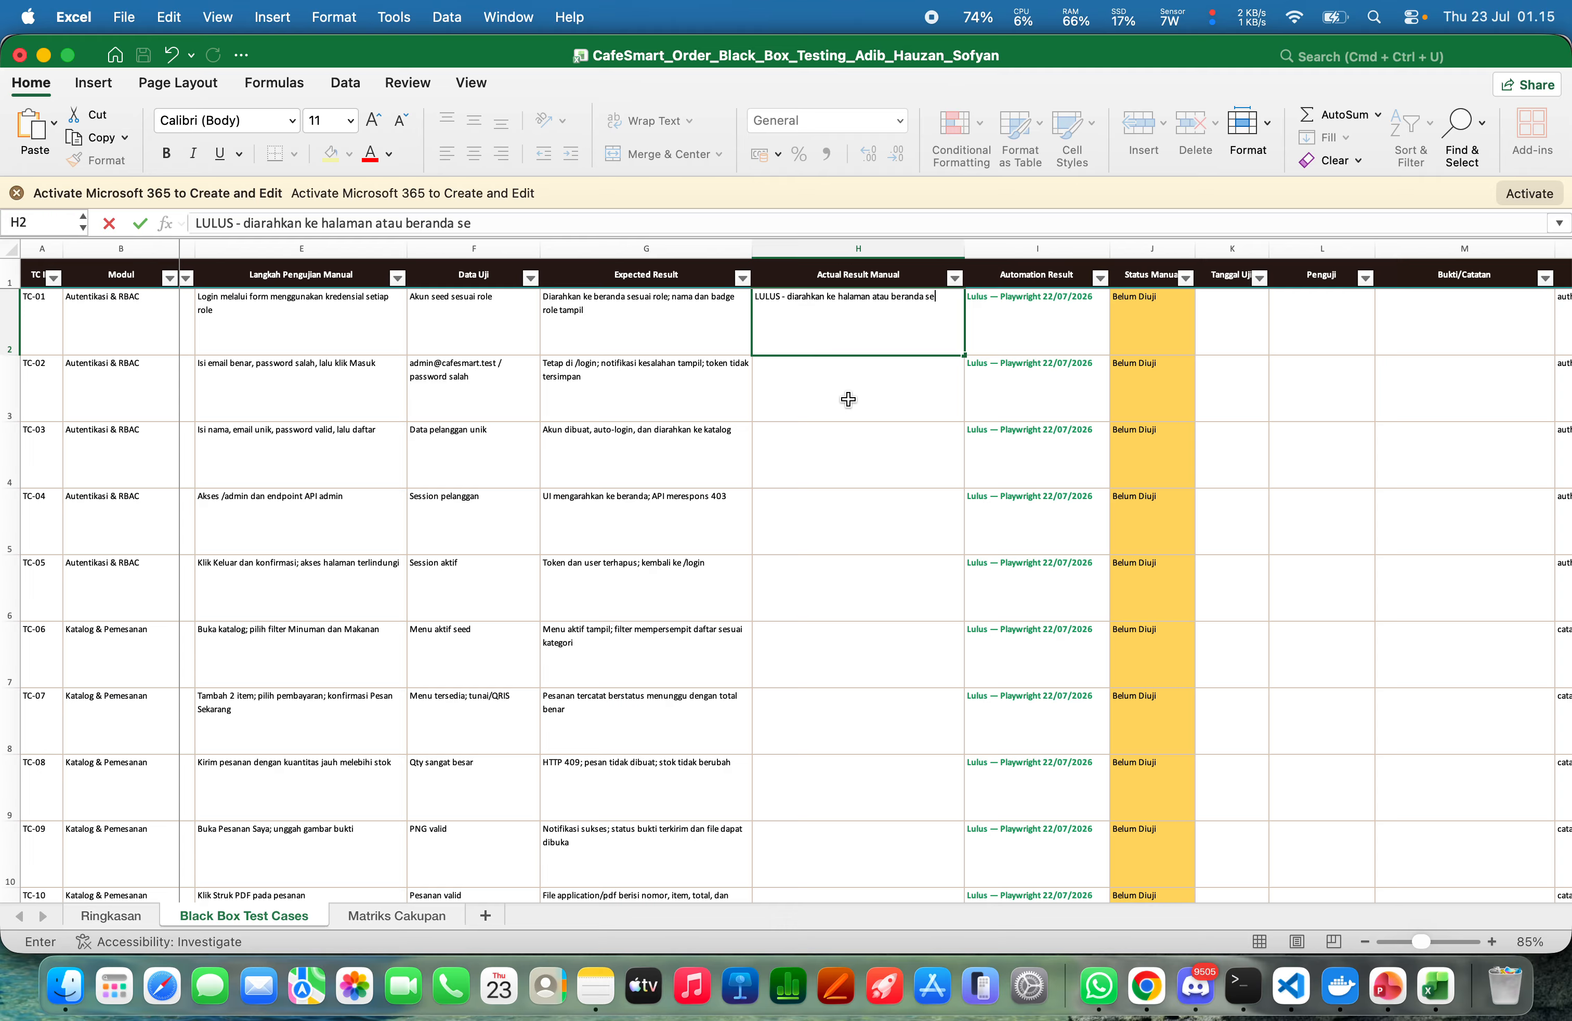
type("uai role. nama dan bad")
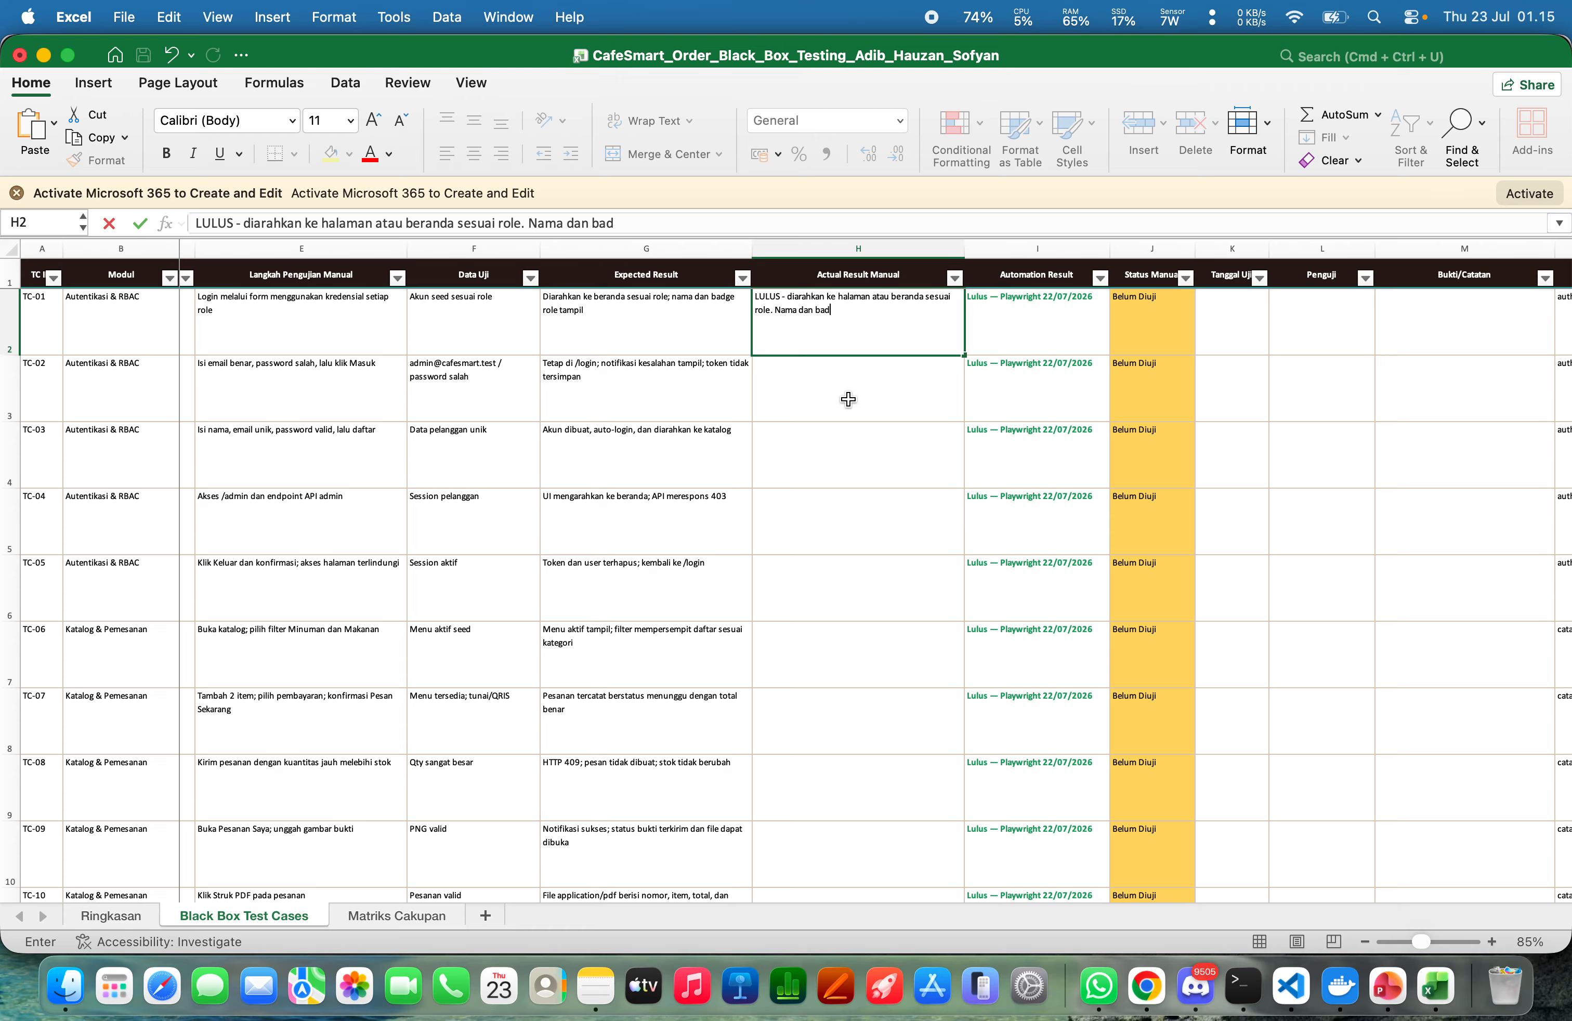
type("ge role tampil")
Change TC-02's manual status in J3 from Belum Diuji to Lulus
scroll(848, 399, "right", 5)
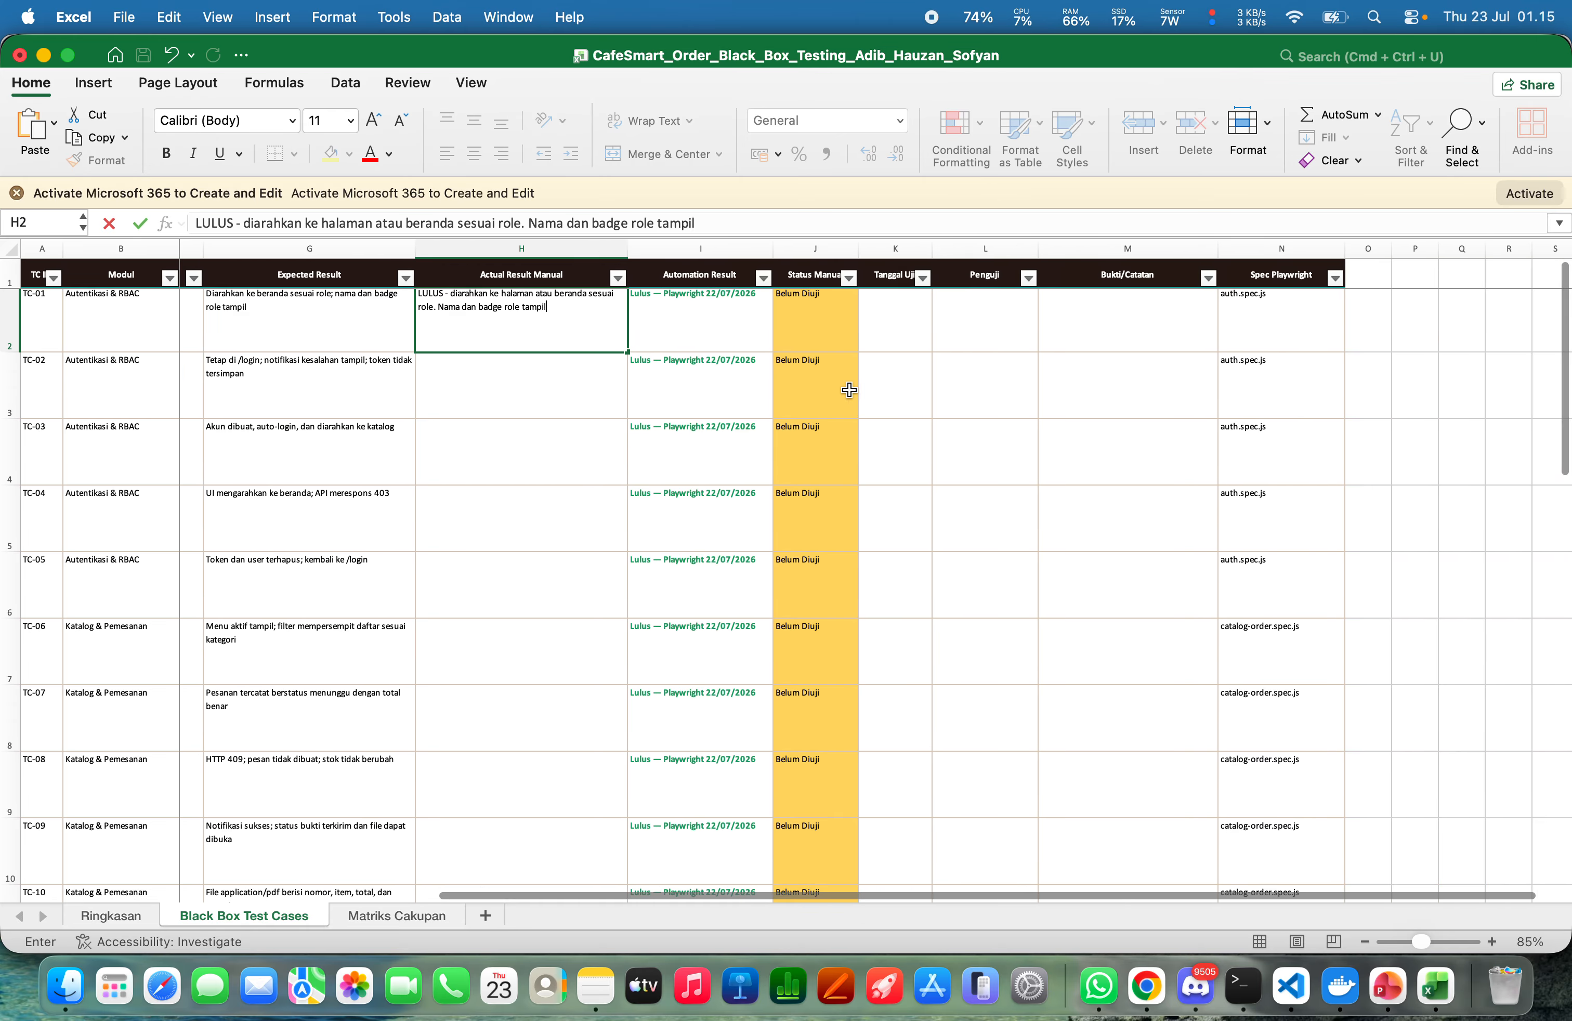
scroll(847, 389, "down", 1)
double_click(817, 311)
key("super+a")
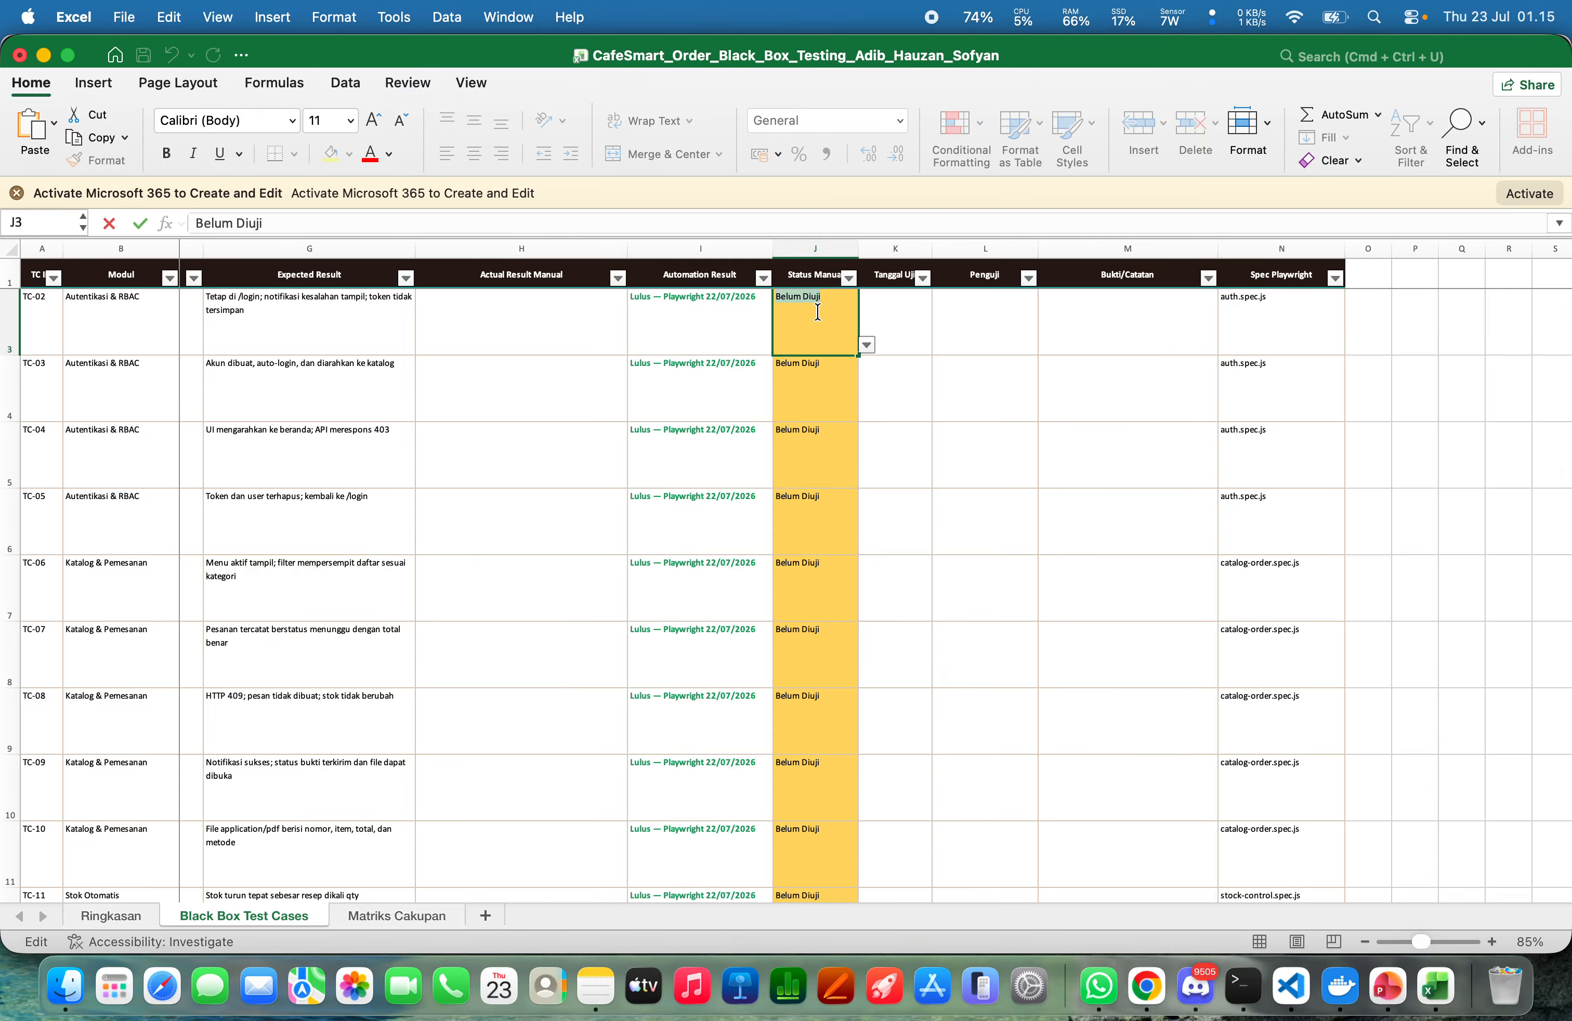
key("BackSpace")
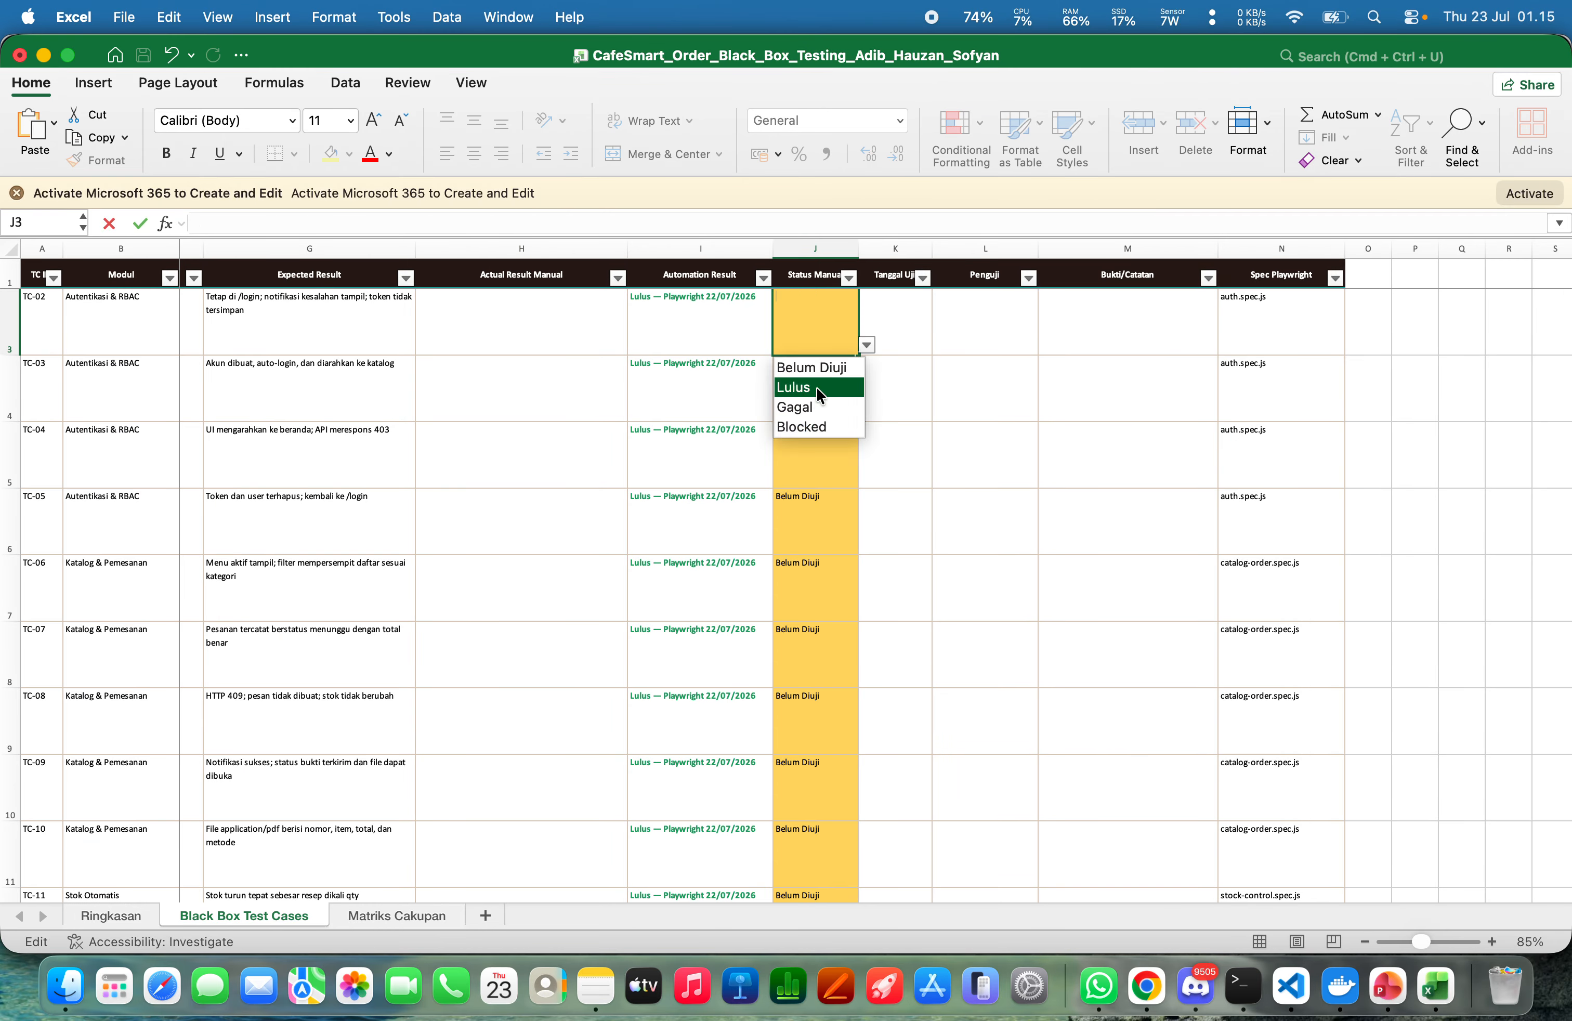
left_click(822, 389)
Enter test date 23 Juli 2026 01:15 in K3 and the tester's name in L3
left_click(885, 329)
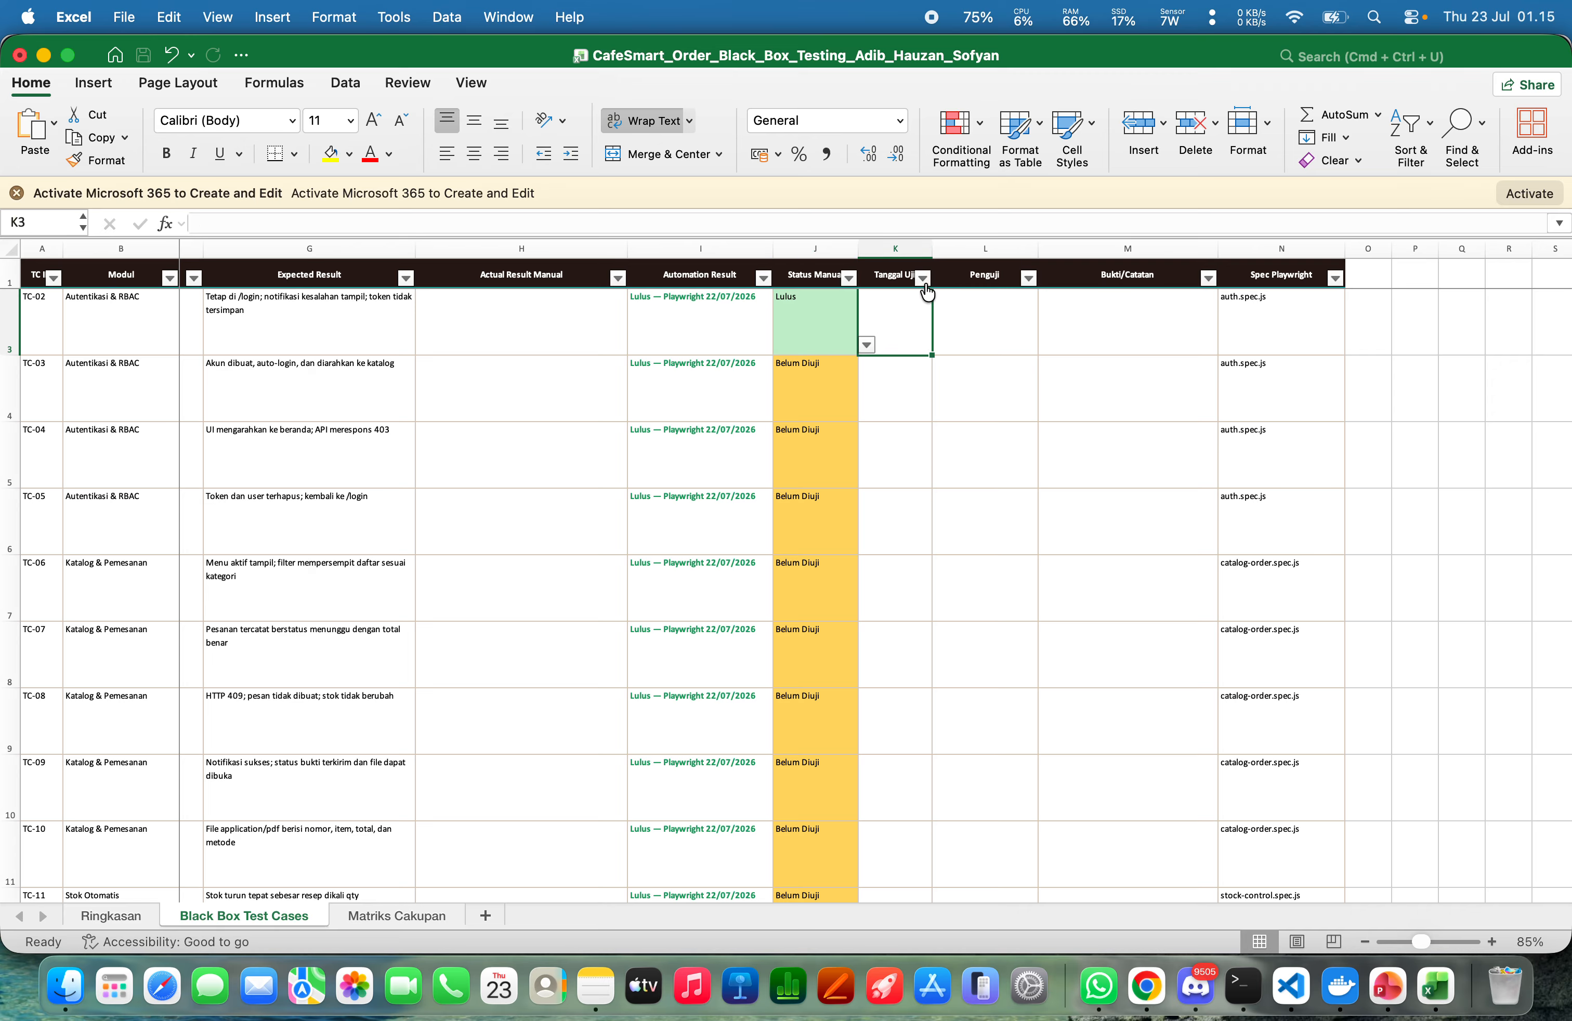
double_click(902, 327)
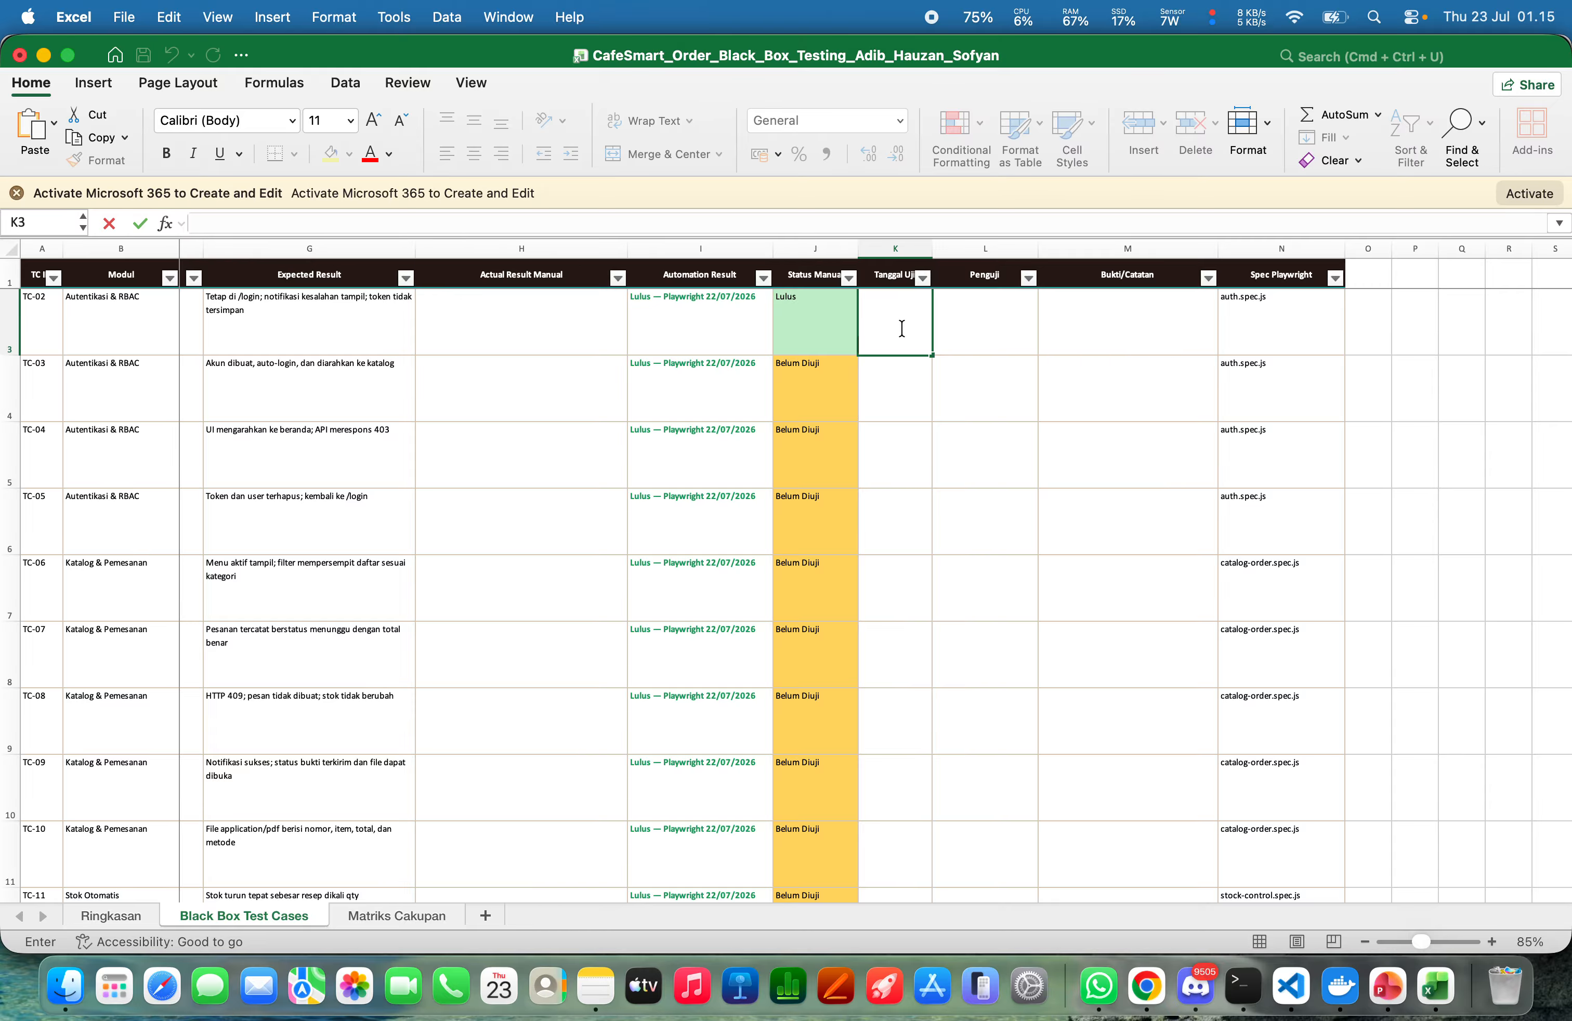
type("23 Juli 2026 01:")
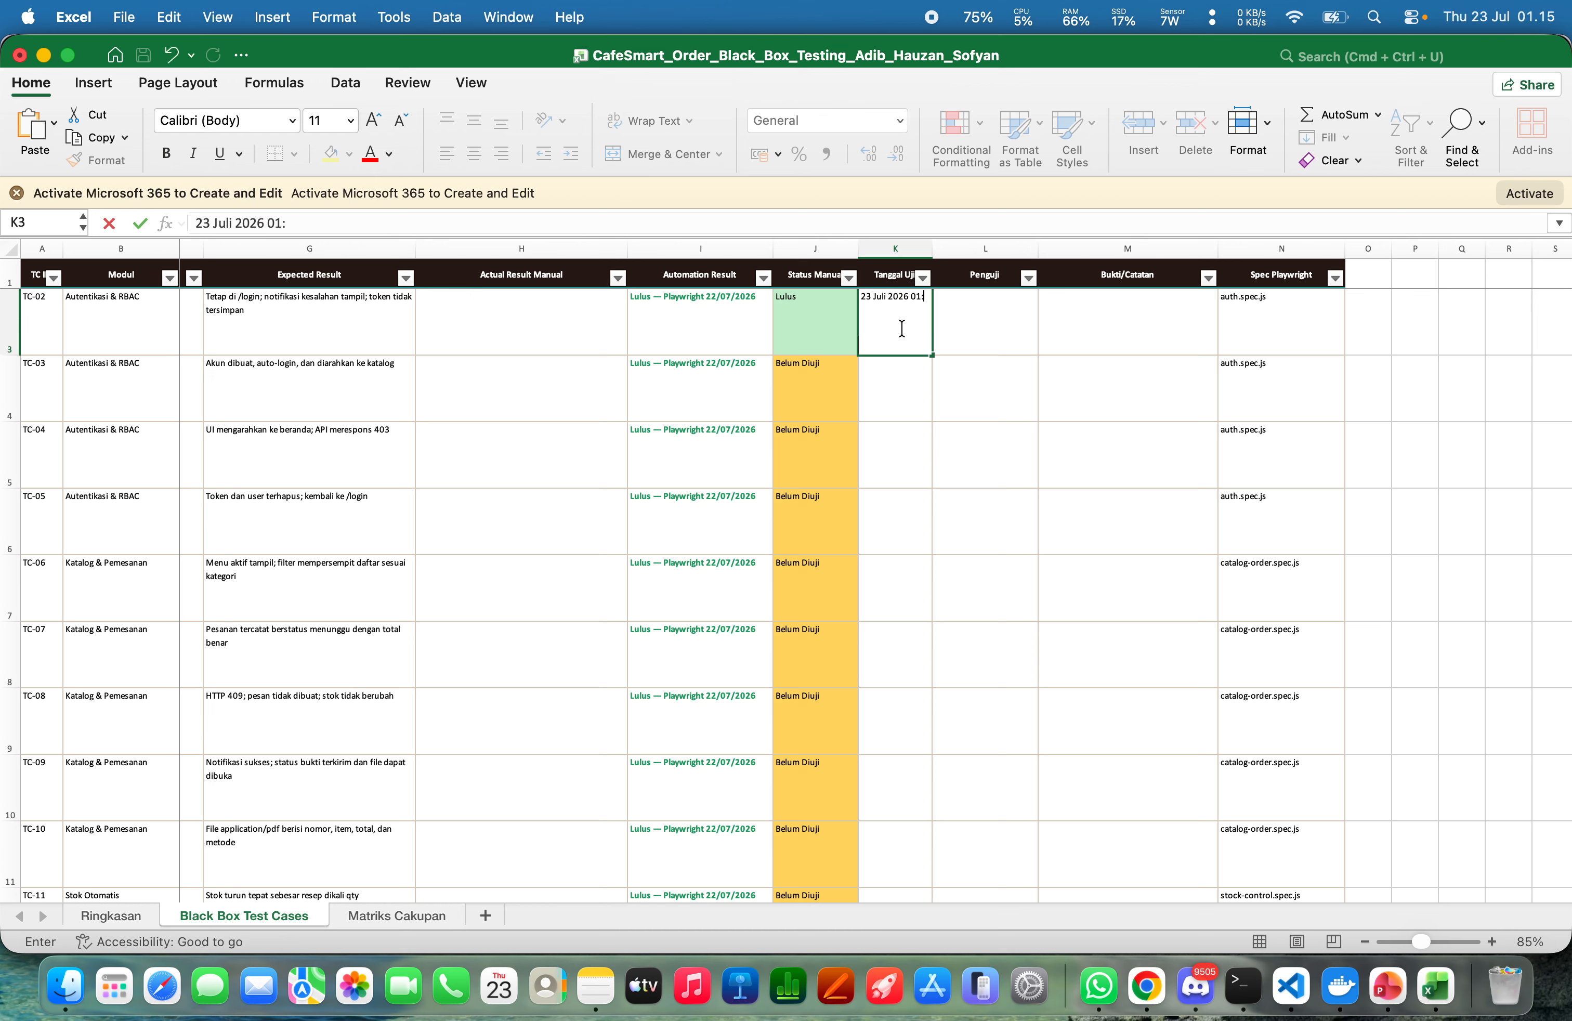
type("15")
left_click(1027, 279)
left_click(1003, 309)
double_click(1003, 308)
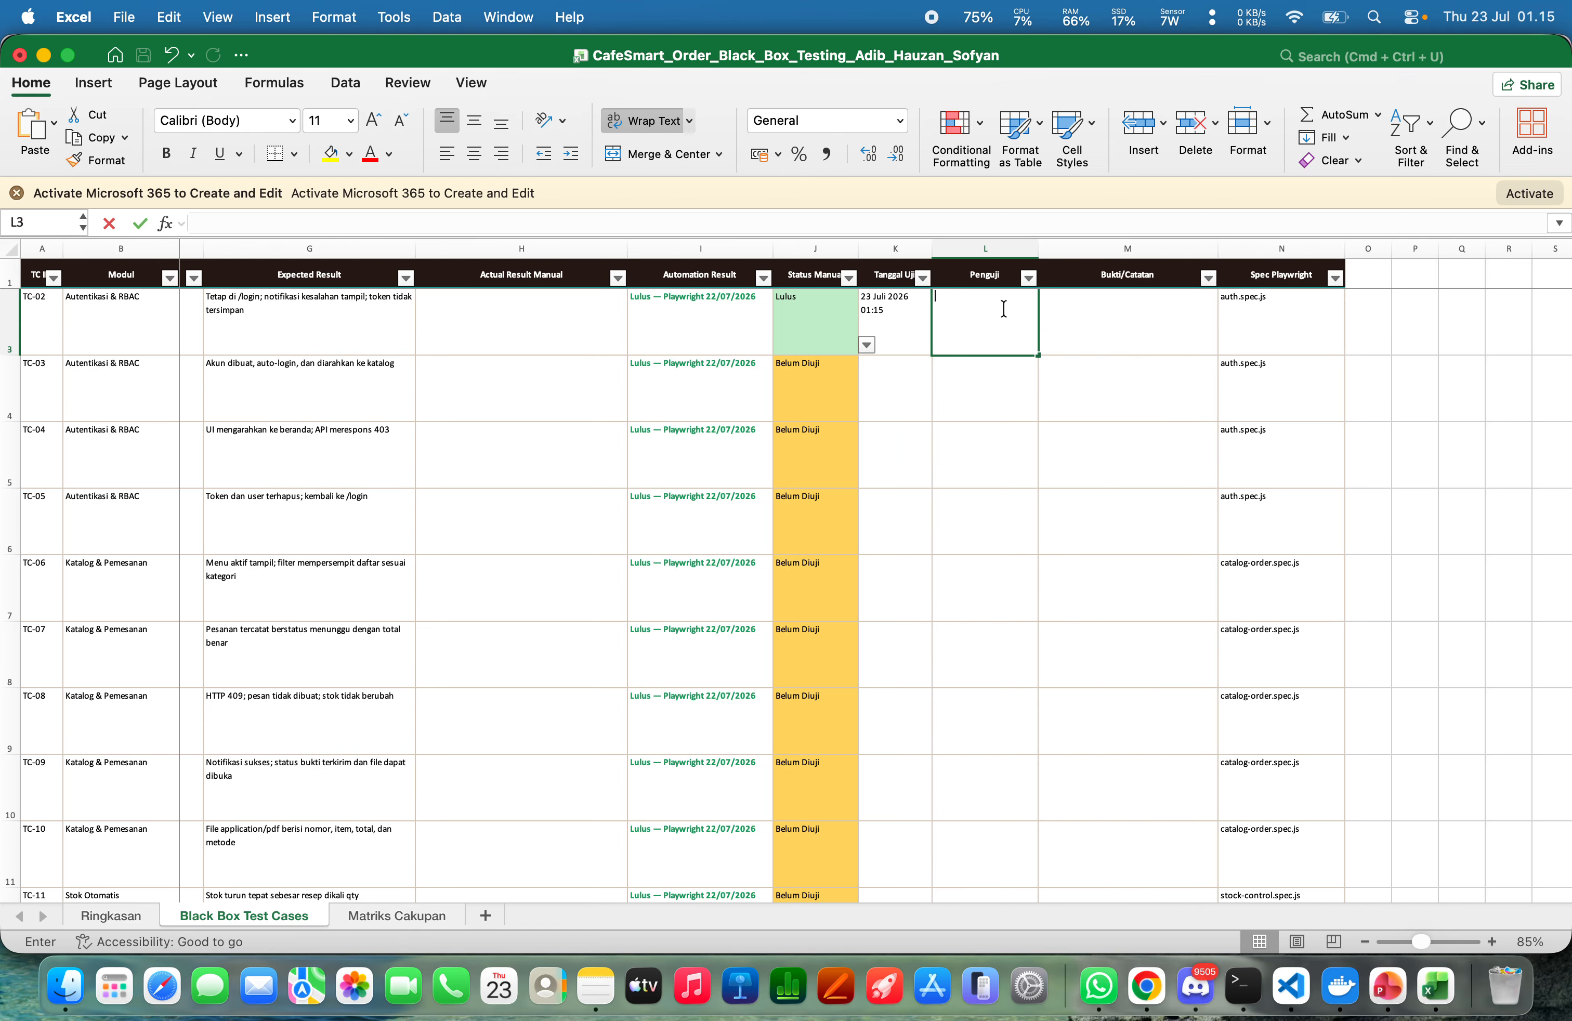
type("Adib Hauzan Sofyan")
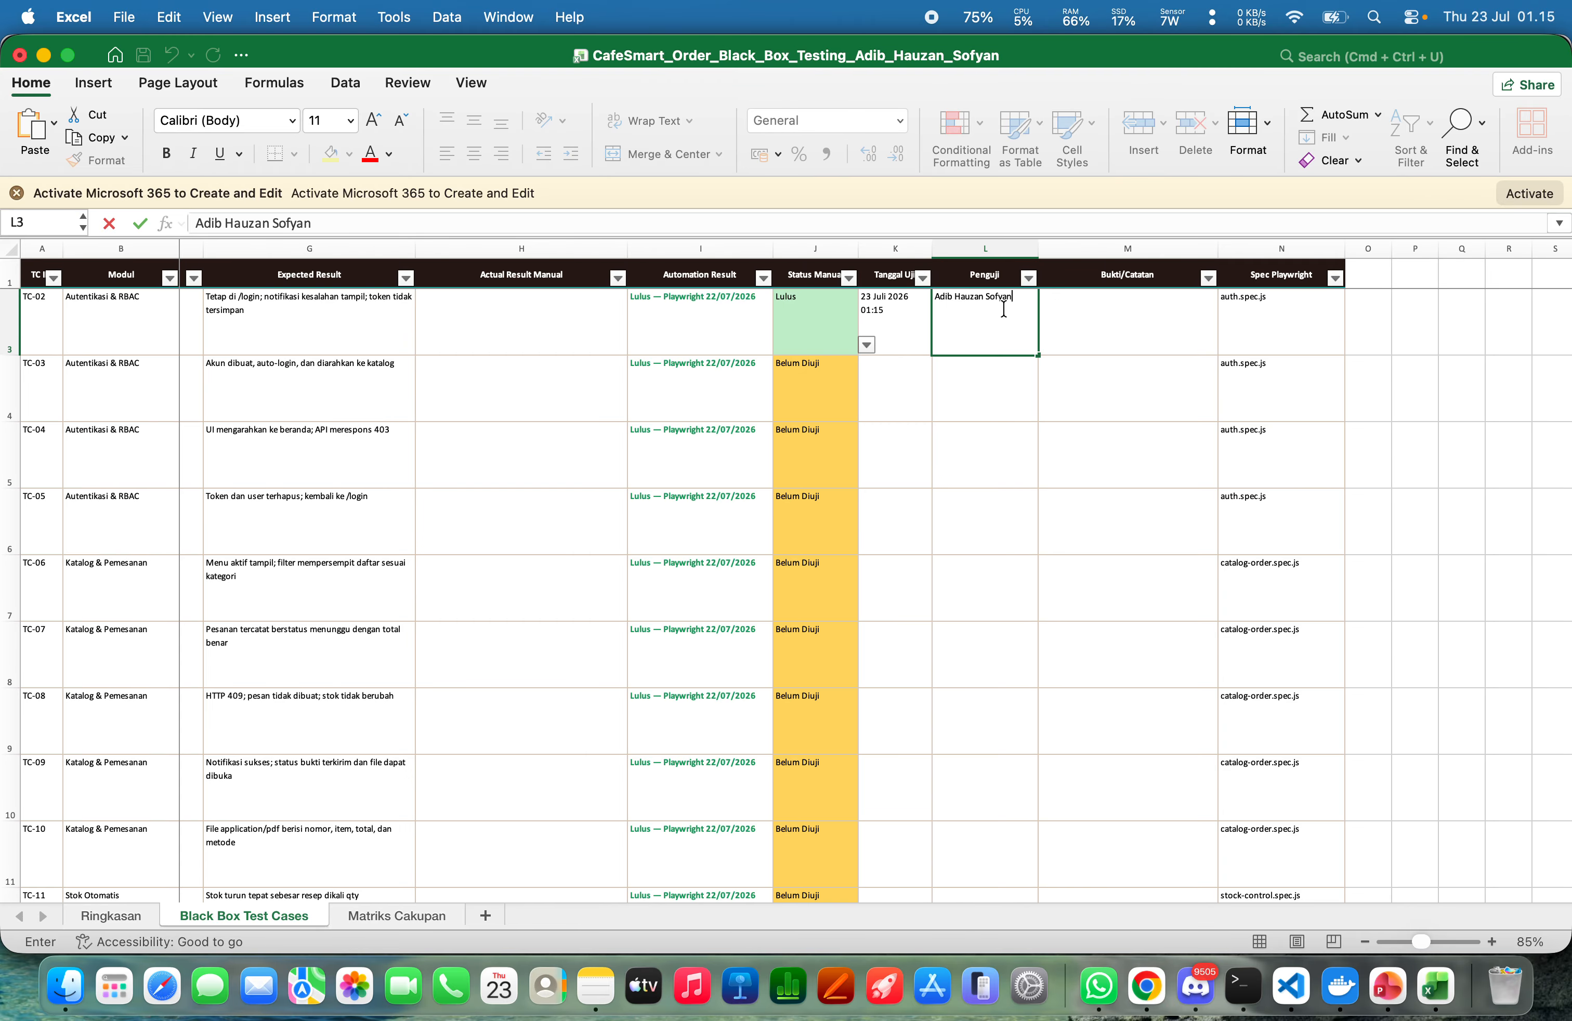
key("super+Tab")
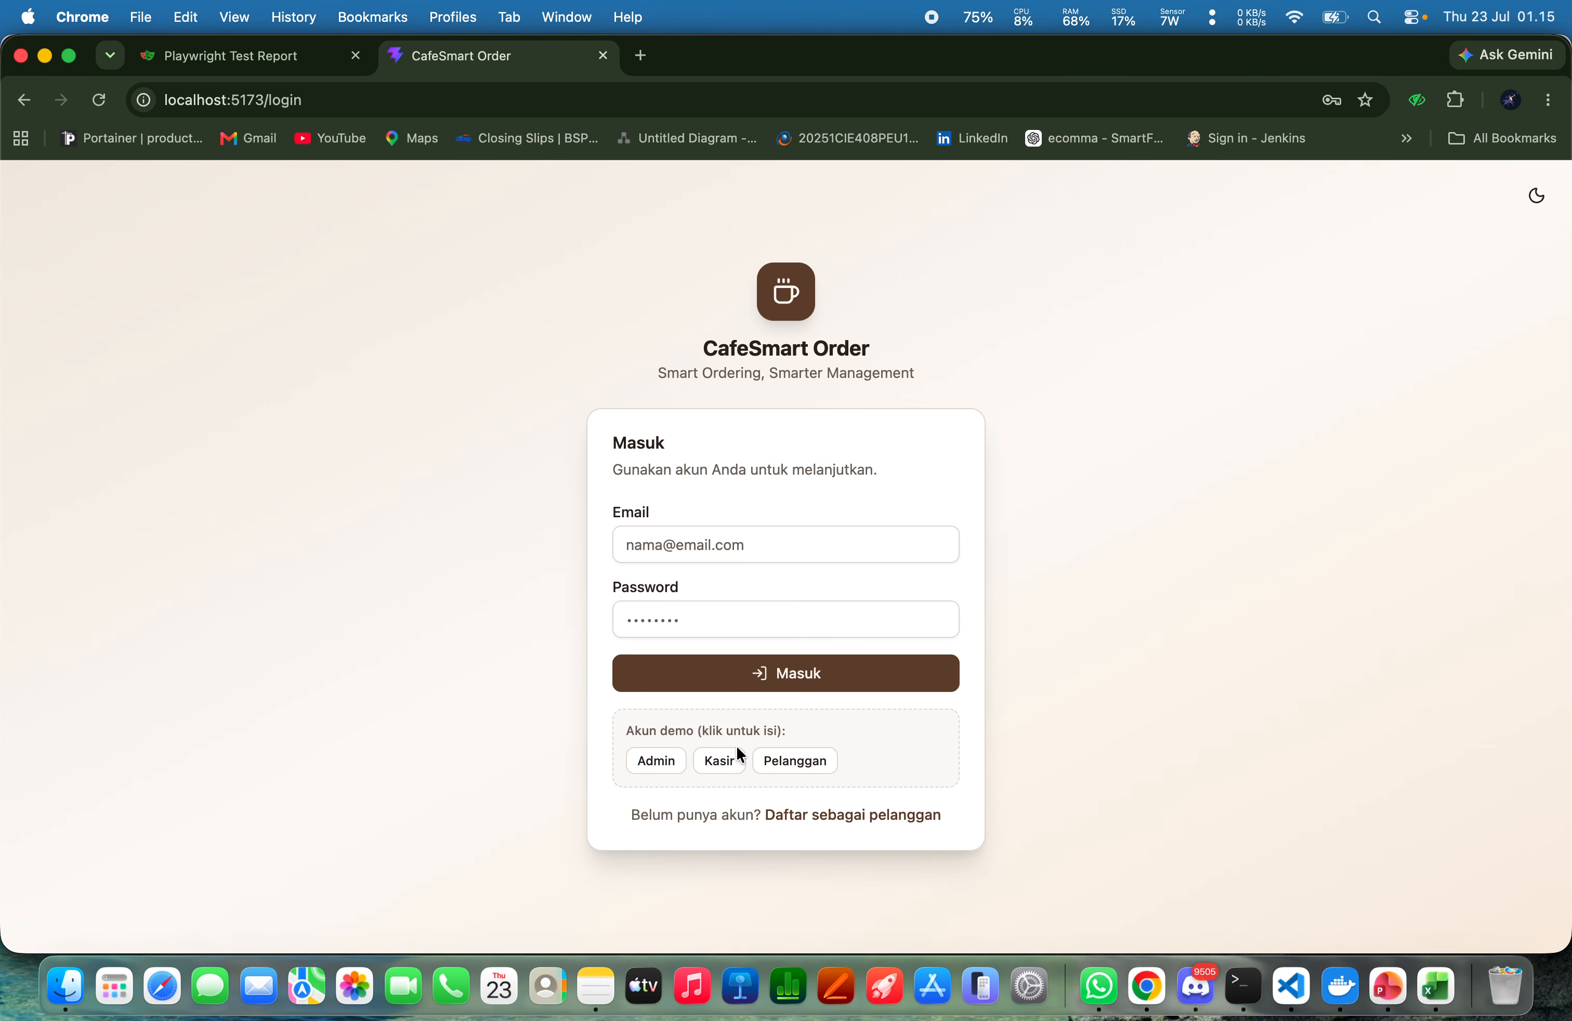
Log in with the Admin demo account and dismiss the password breach warning
left_click(652, 763)
left_click(702, 671)
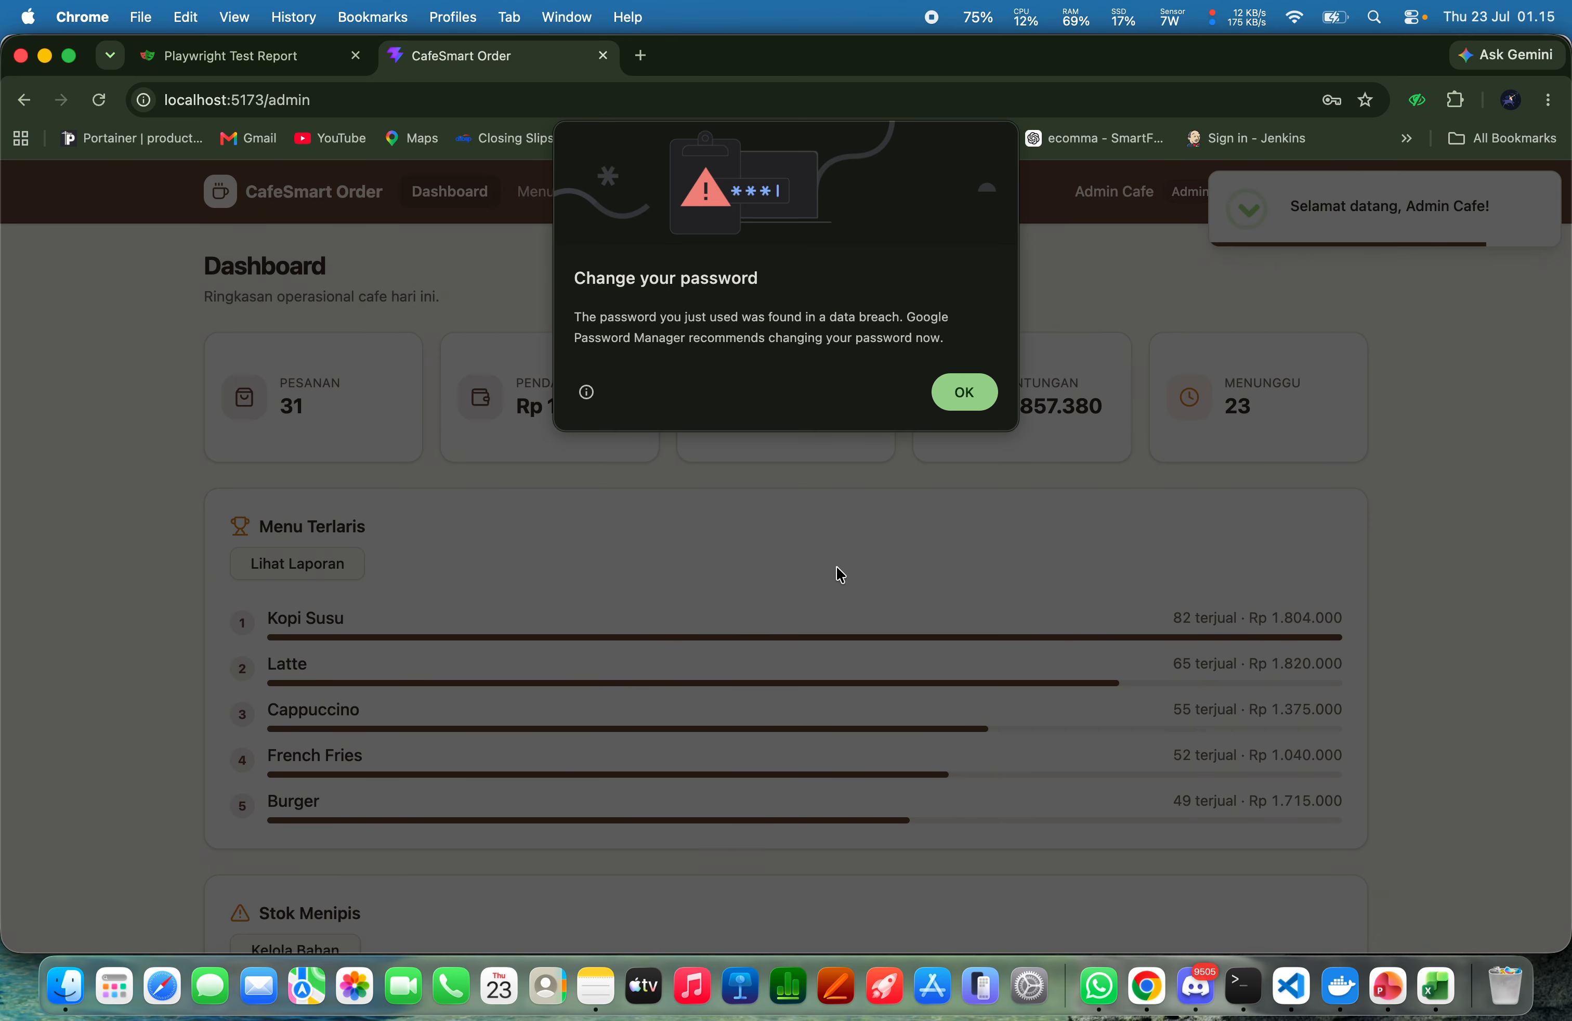
left_click(953, 405)
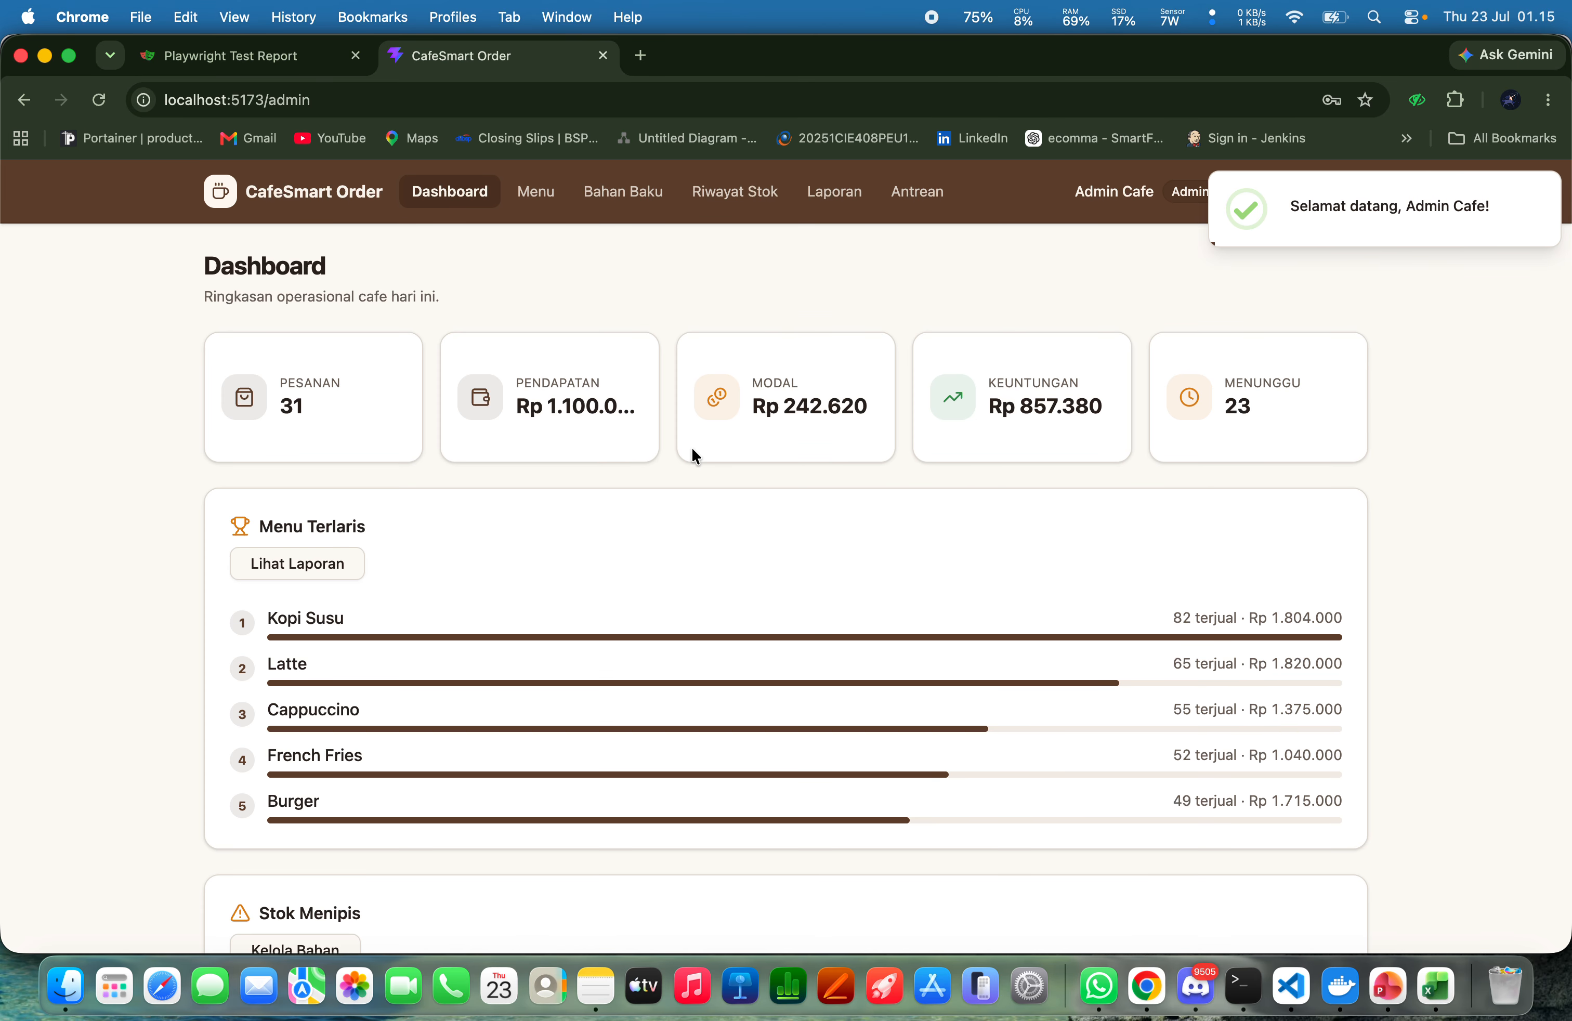
Capture a screenshot of the admin dashboard using the Screenshot tool from Spotlight
key("super+space")
type("screenshot")
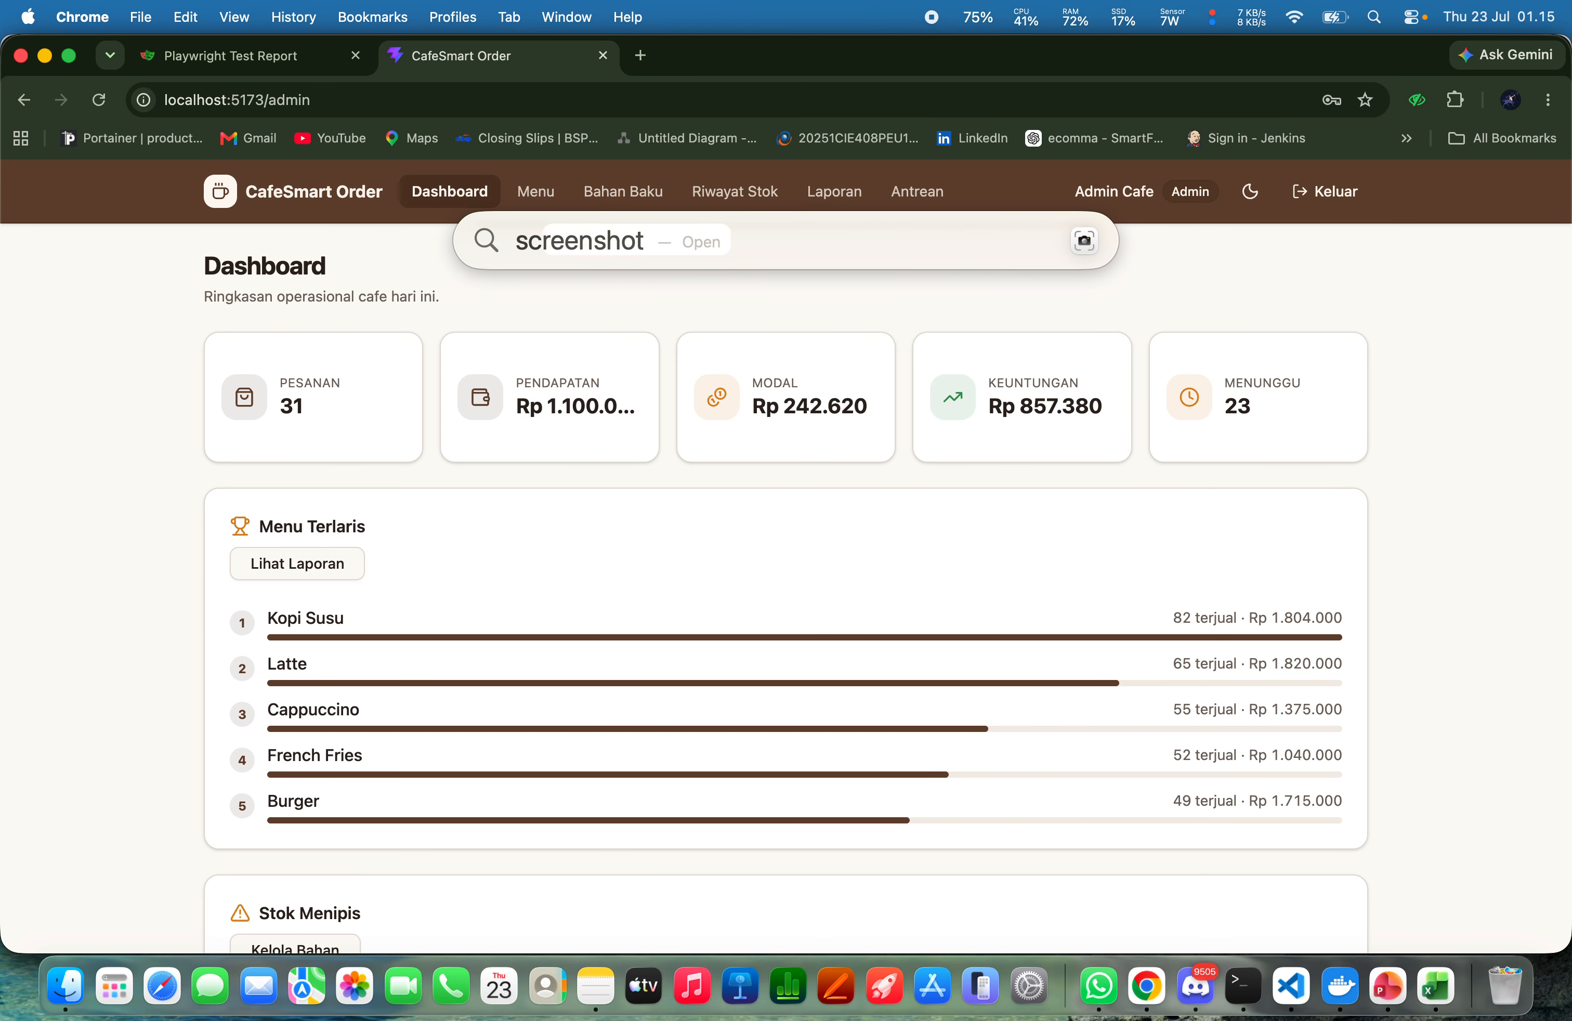
key("Return")
left_click_drag(684, 547, 665, 430)
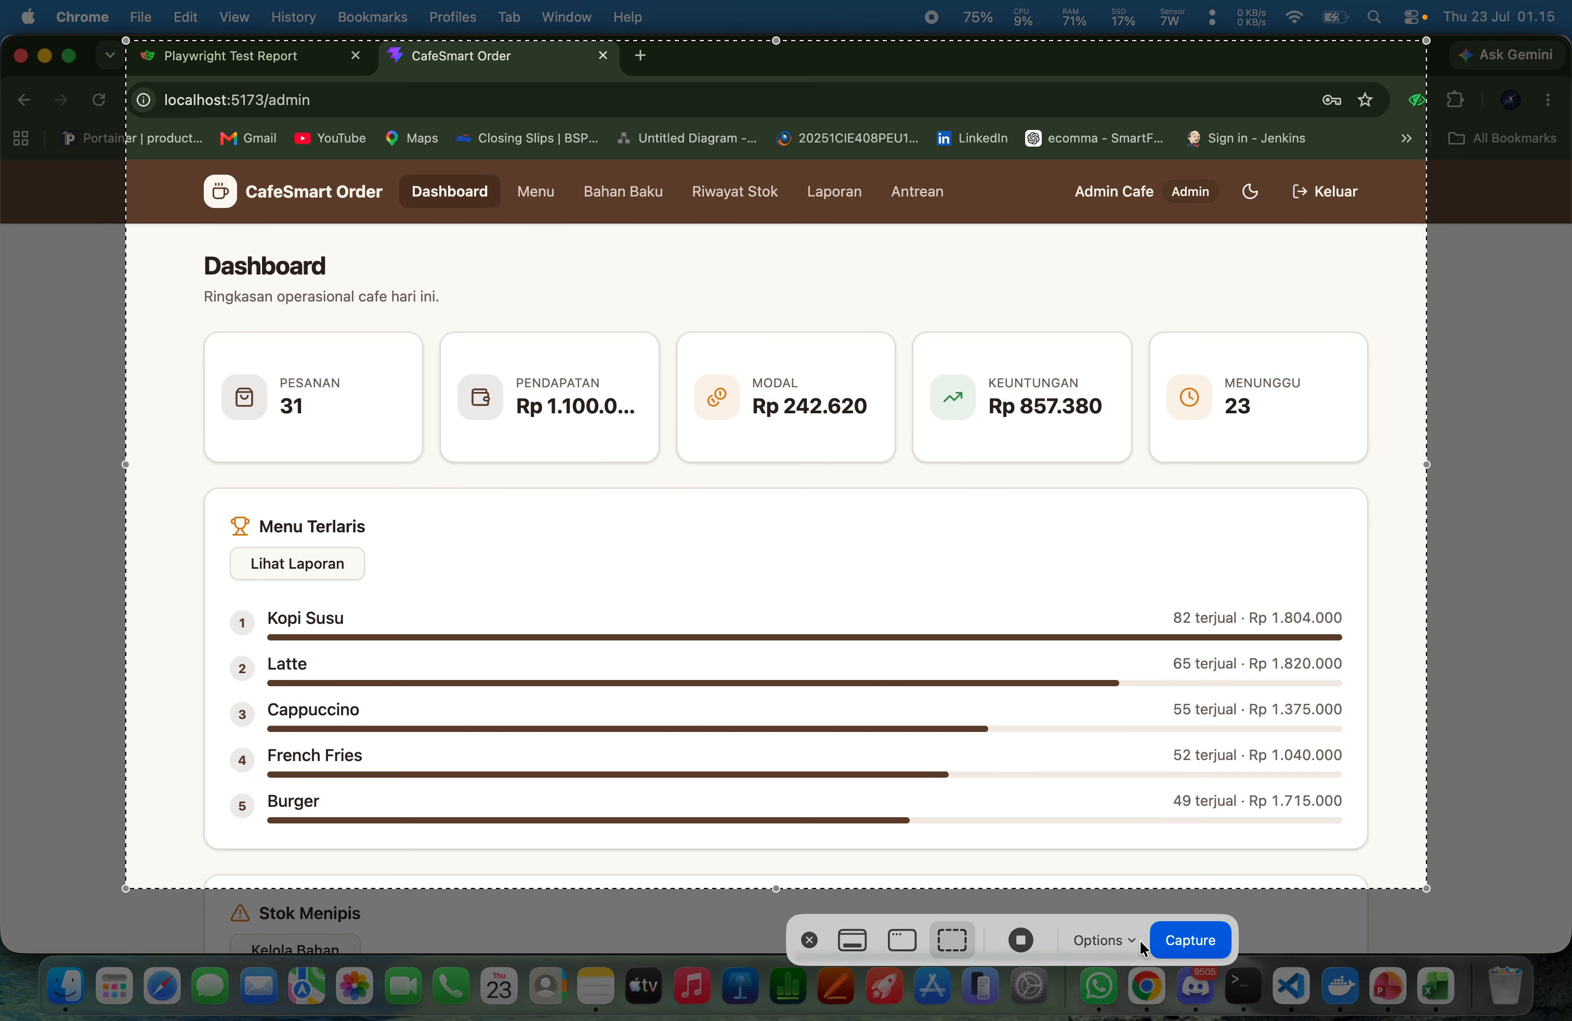
left_click(1191, 939)
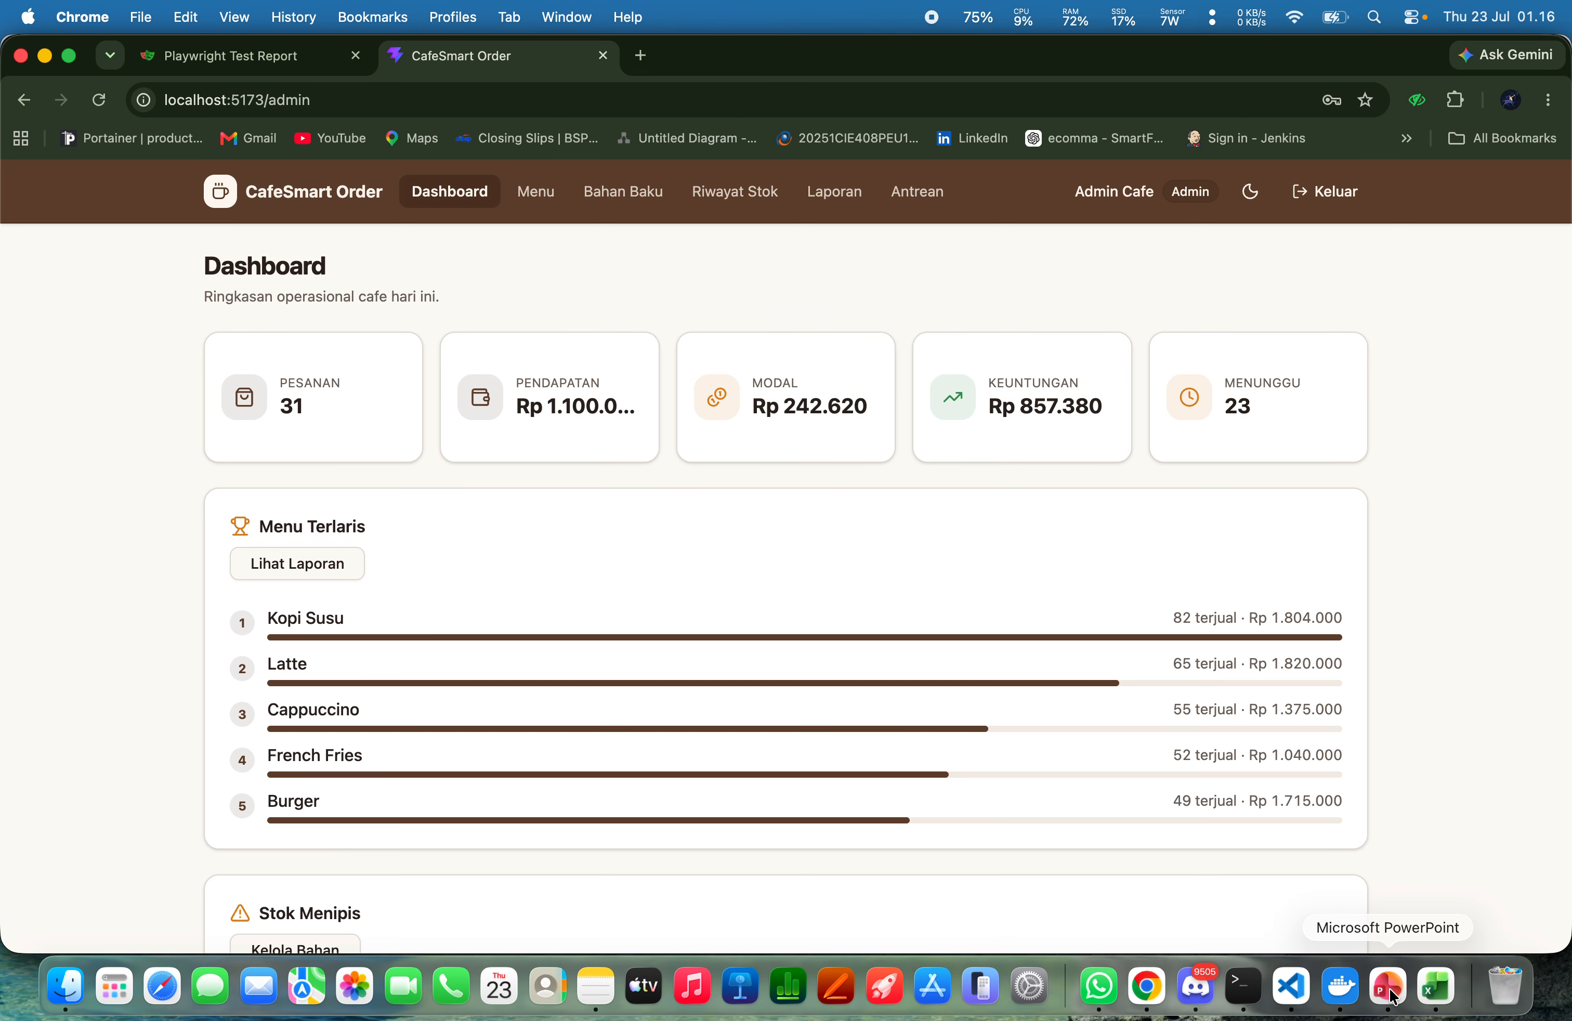
left_click(1453, 992)
Paste the dashboard screenshot, shrink it and move it into TC-02's Bukti/Catatan cell M3
left_click(1125, 323)
key("super+v")
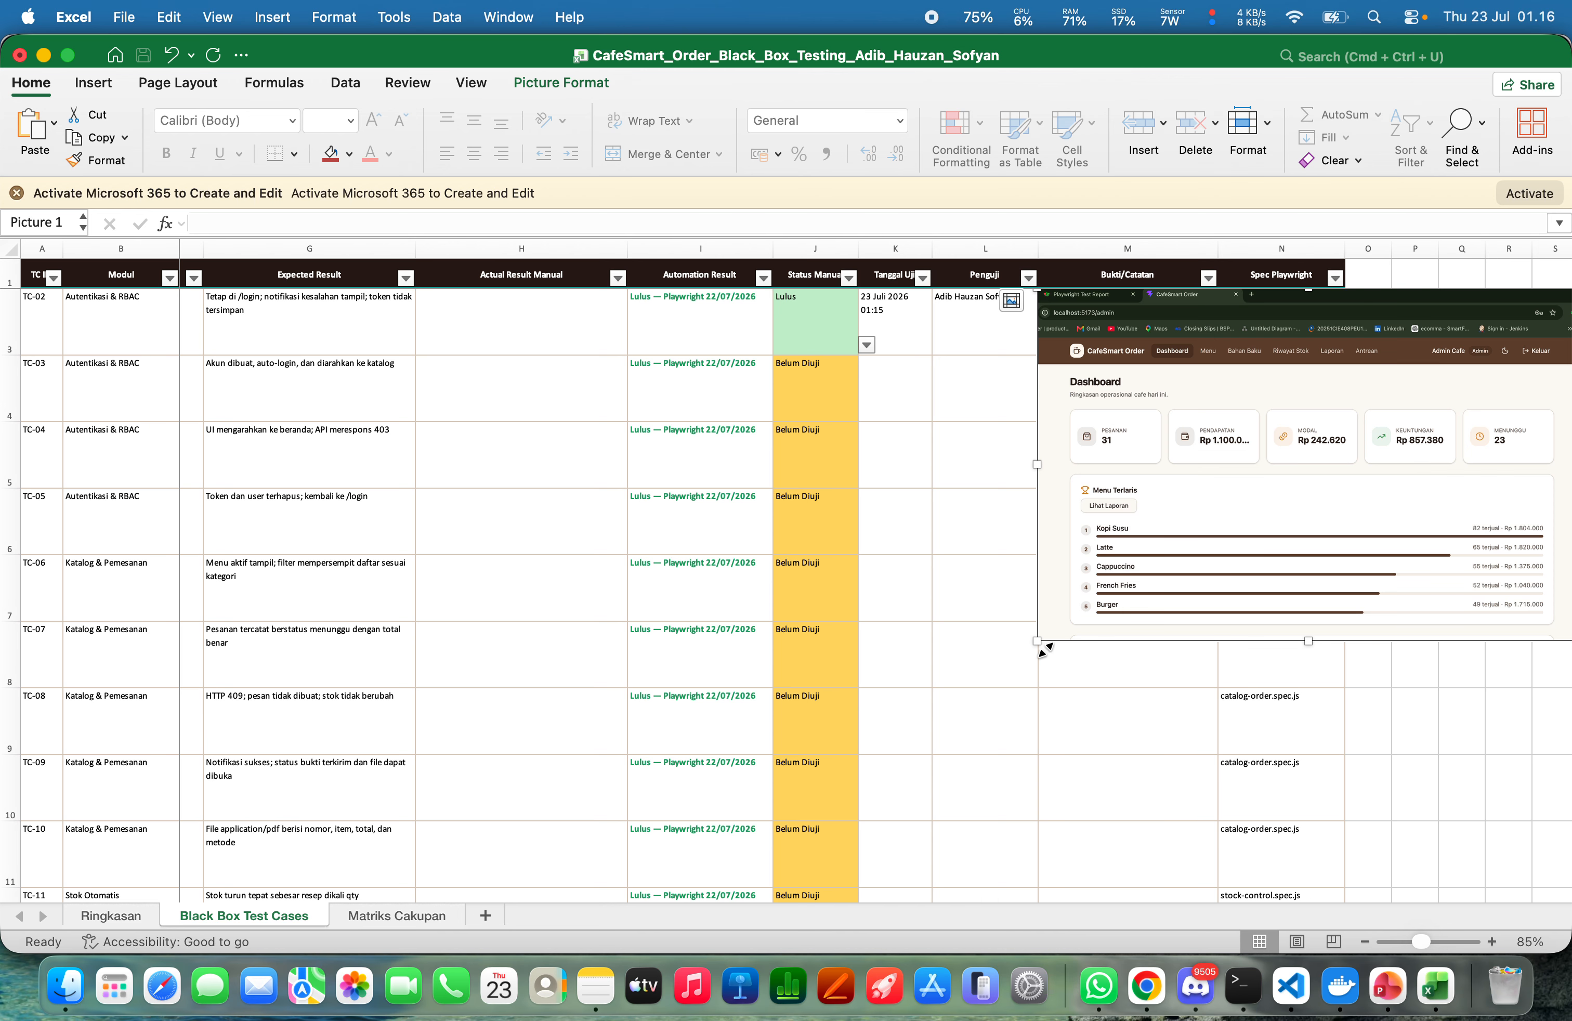
left_click_drag(1042, 642, 1205, 524)
left_click_drag(1377, 448, 1062, 441)
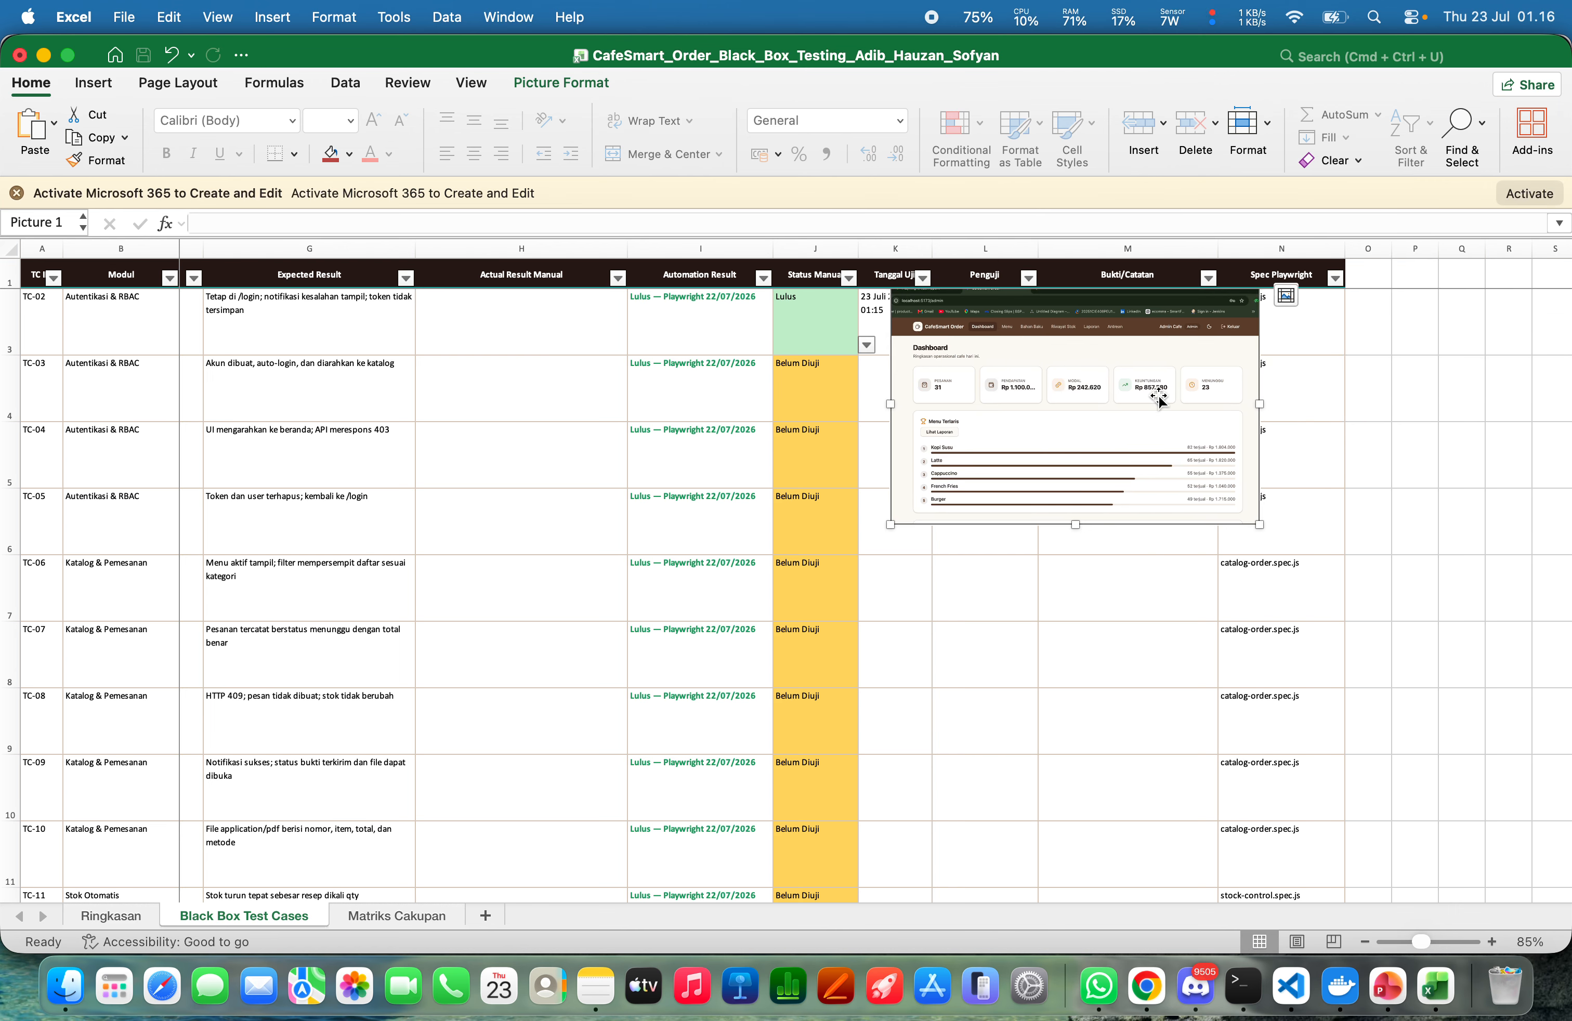
left_click_drag(896, 528, 1067, 409)
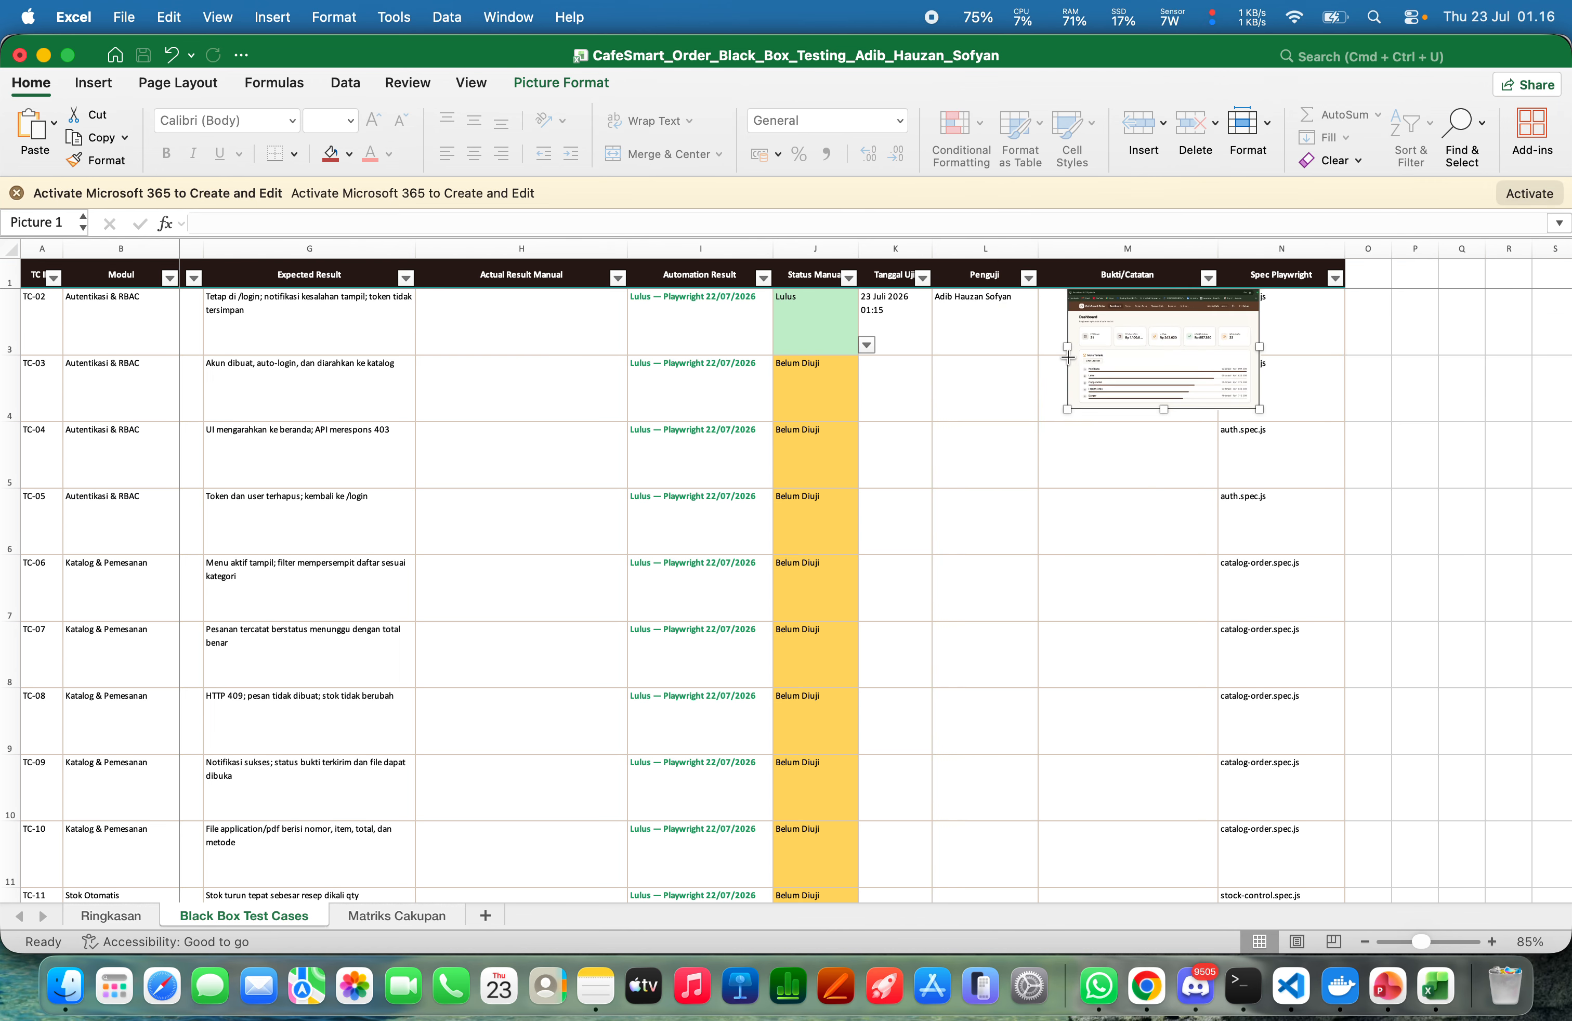
left_click(1022, 337)
left_click(1154, 361)
left_click_drag(1153, 361, 1122, 339)
left_click(1002, 341)
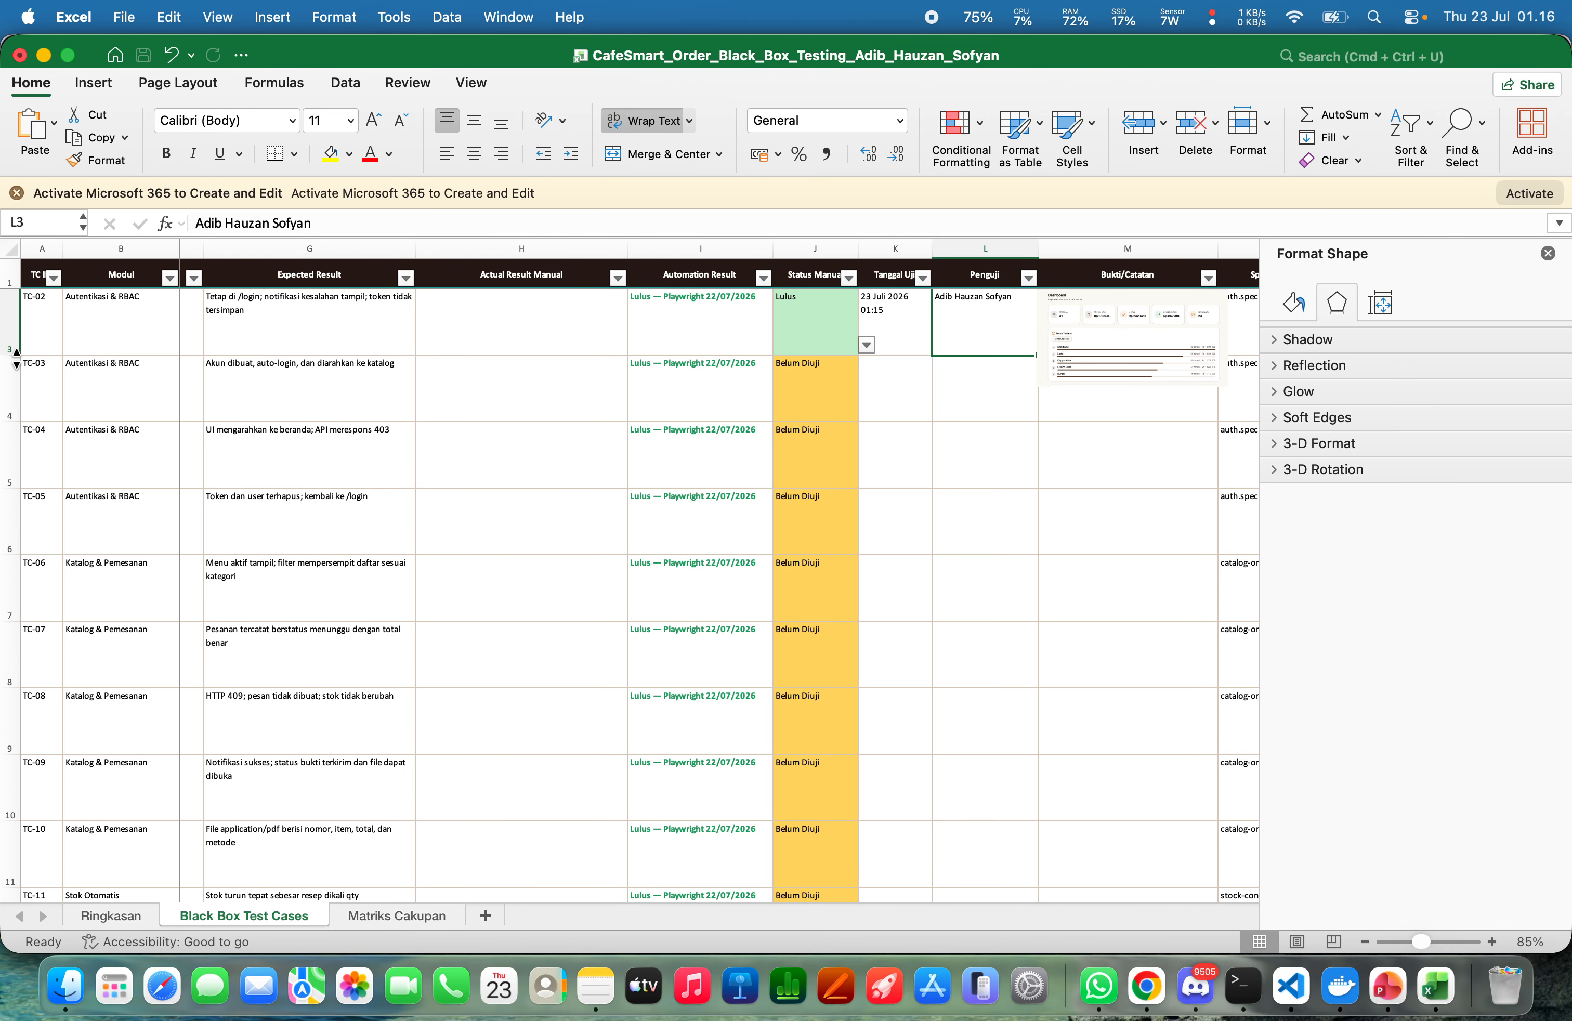
Make row 3 taller and narrow the screenshot to 2,27" wide to fit the cell
left_click_drag(16, 356, 16, 444)
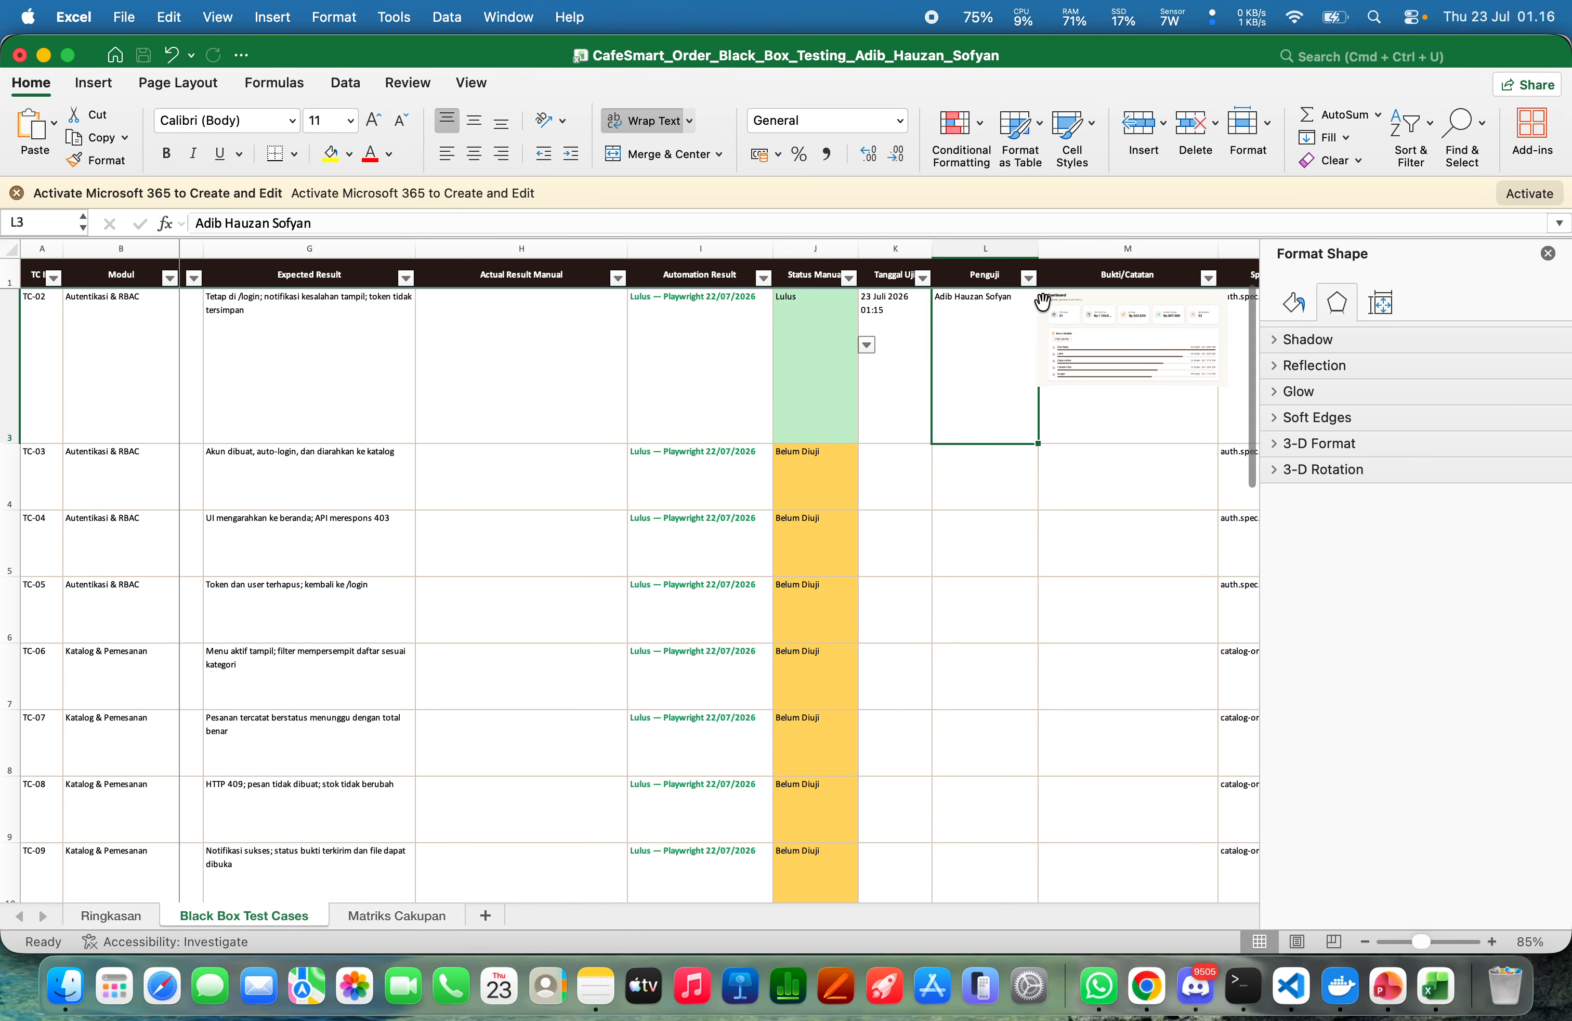
left_click(1101, 340)
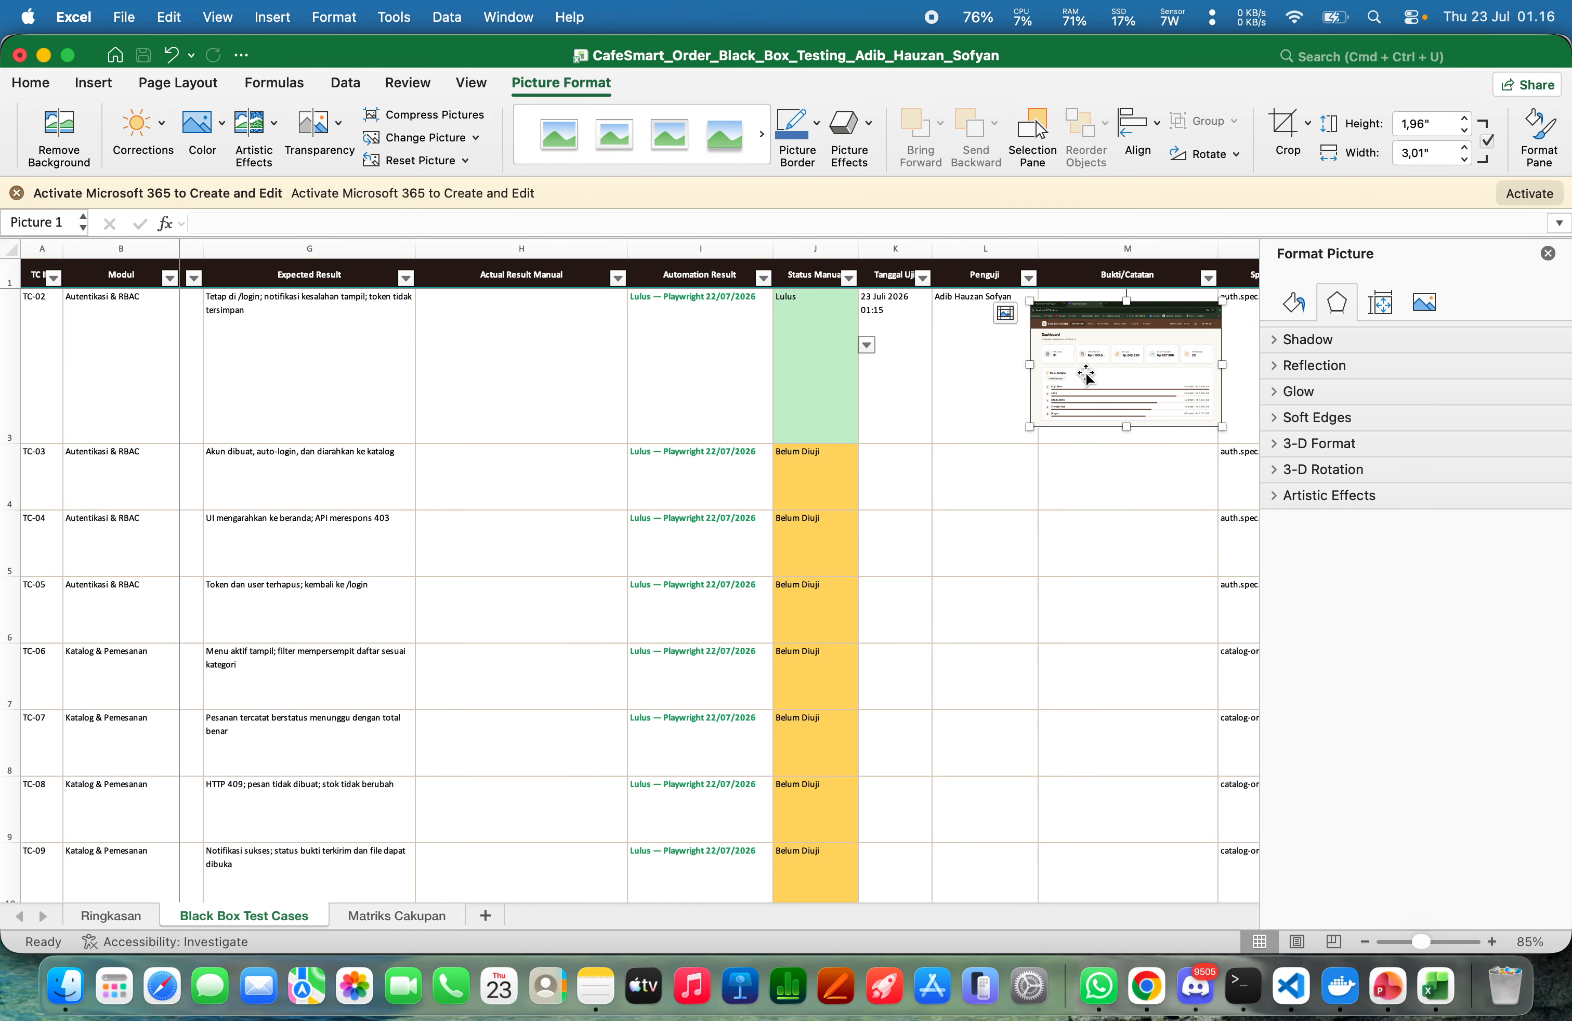
left_click_drag(1030, 364, 1054, 364)
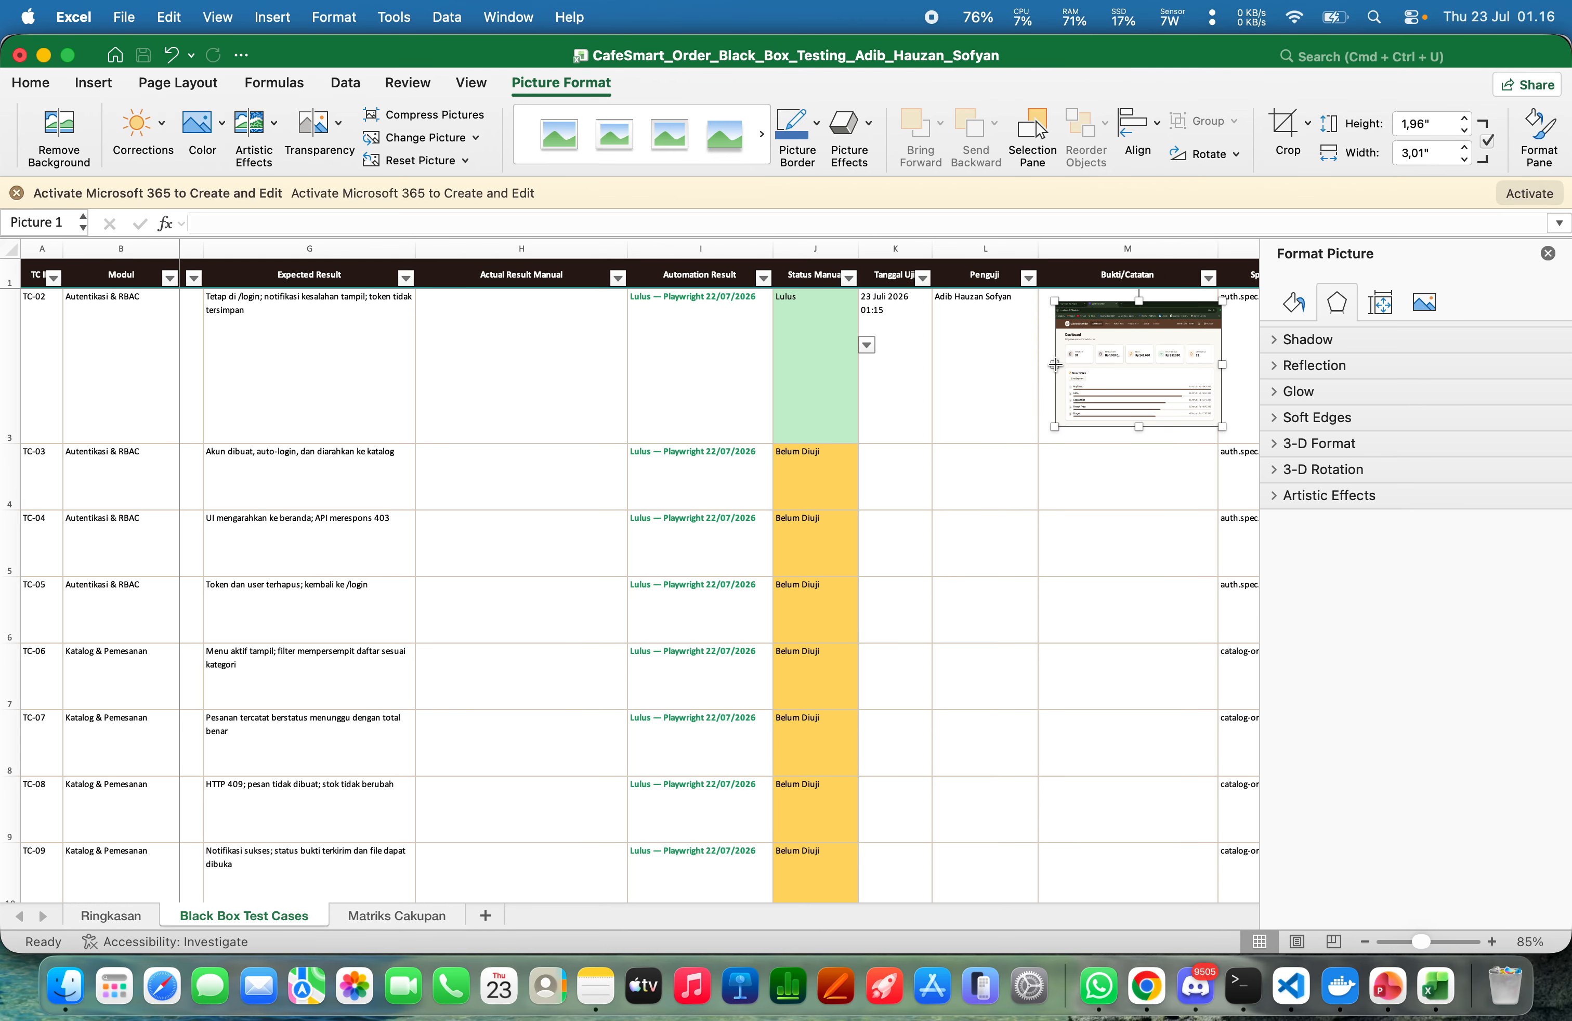
left_click_drag(1224, 385, 1200, 371)
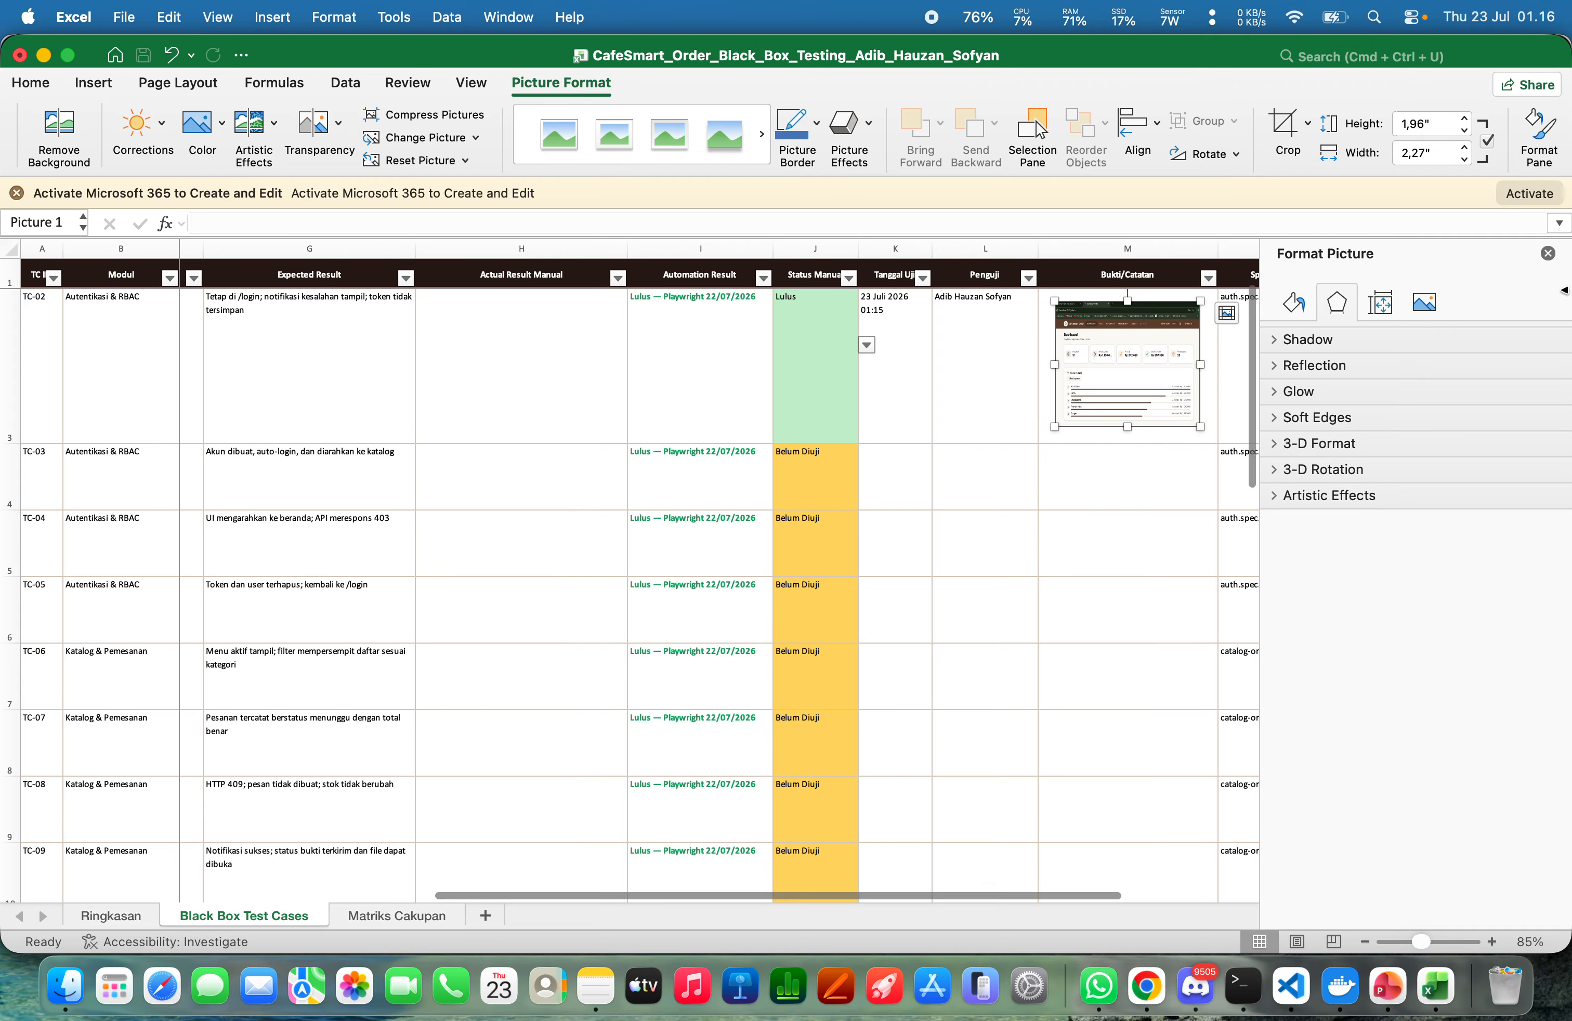
left_click(1549, 253)
Deselect the screenshot and scroll back to TC-01's Status Manual cell in J2
left_click(1374, 366)
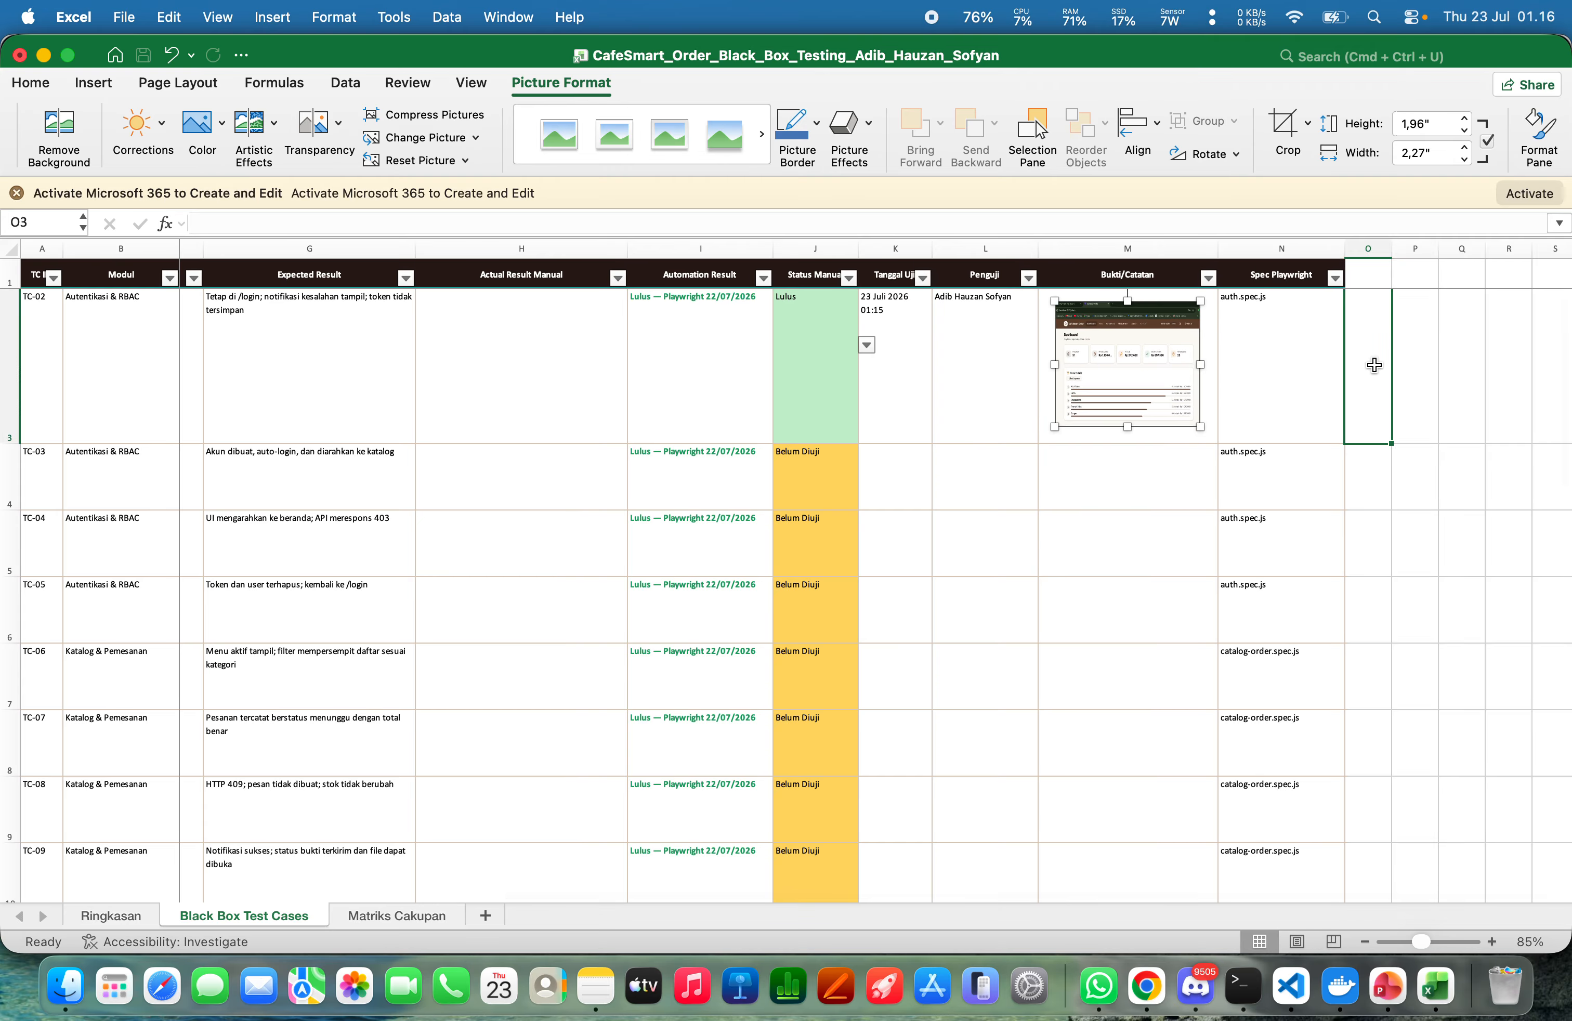
scroll(894, 493, "left", 3)
scroll(895, 492, "left", 5)
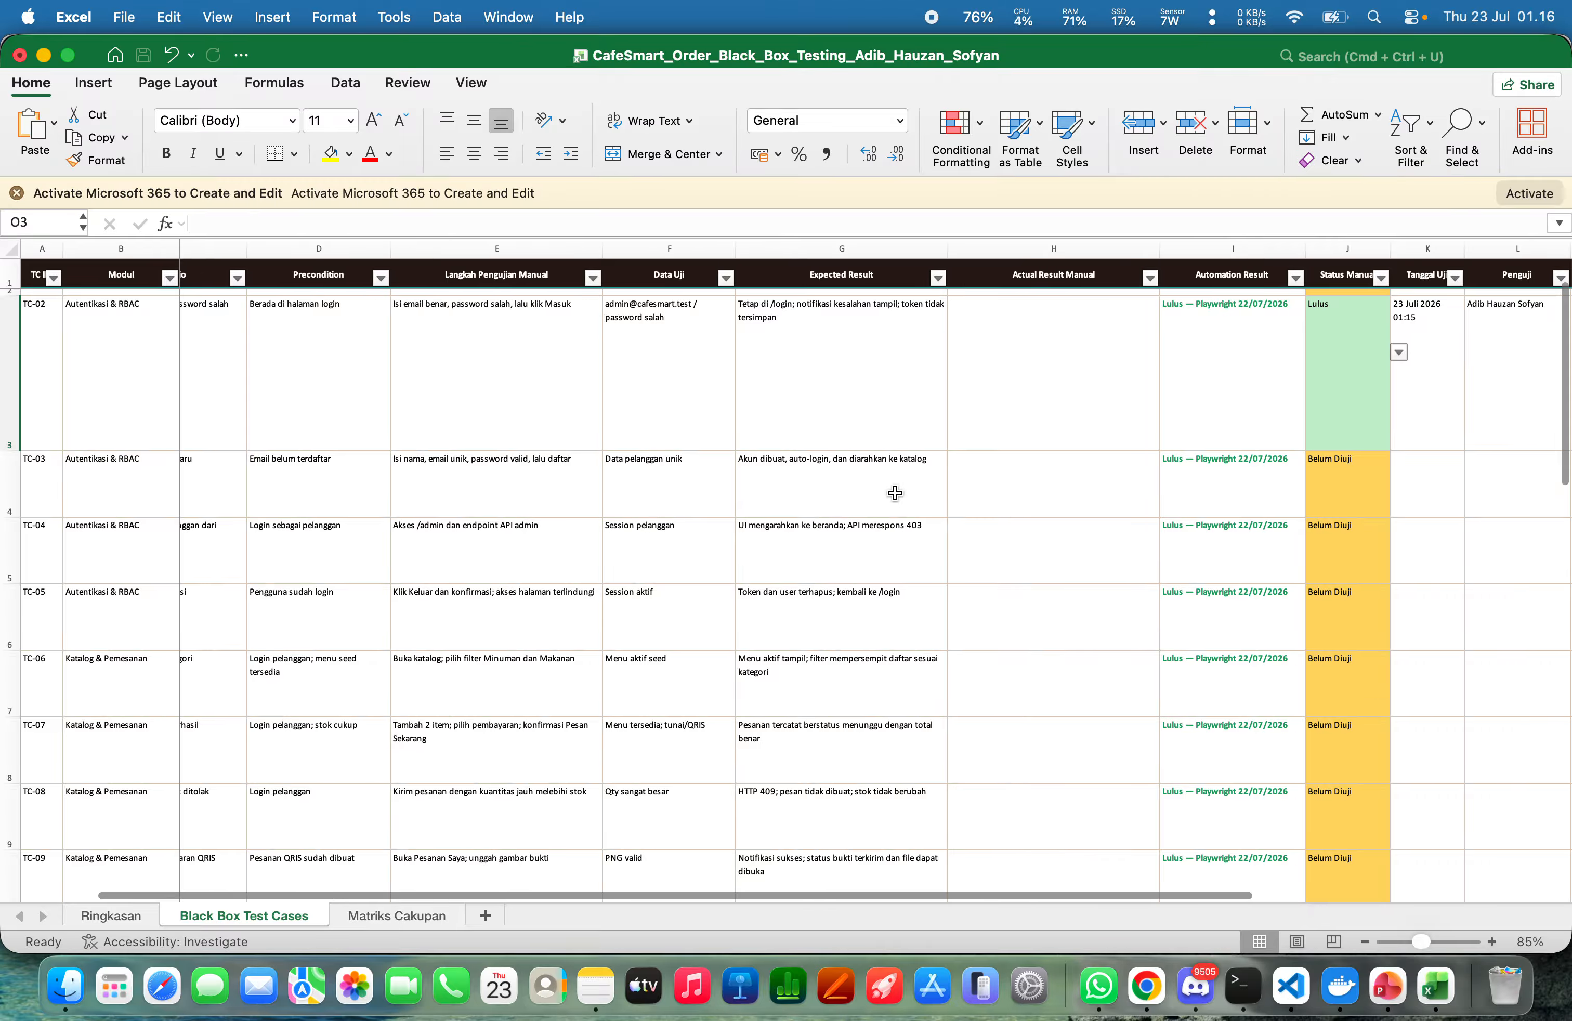
scroll(894, 492, "up", 2)
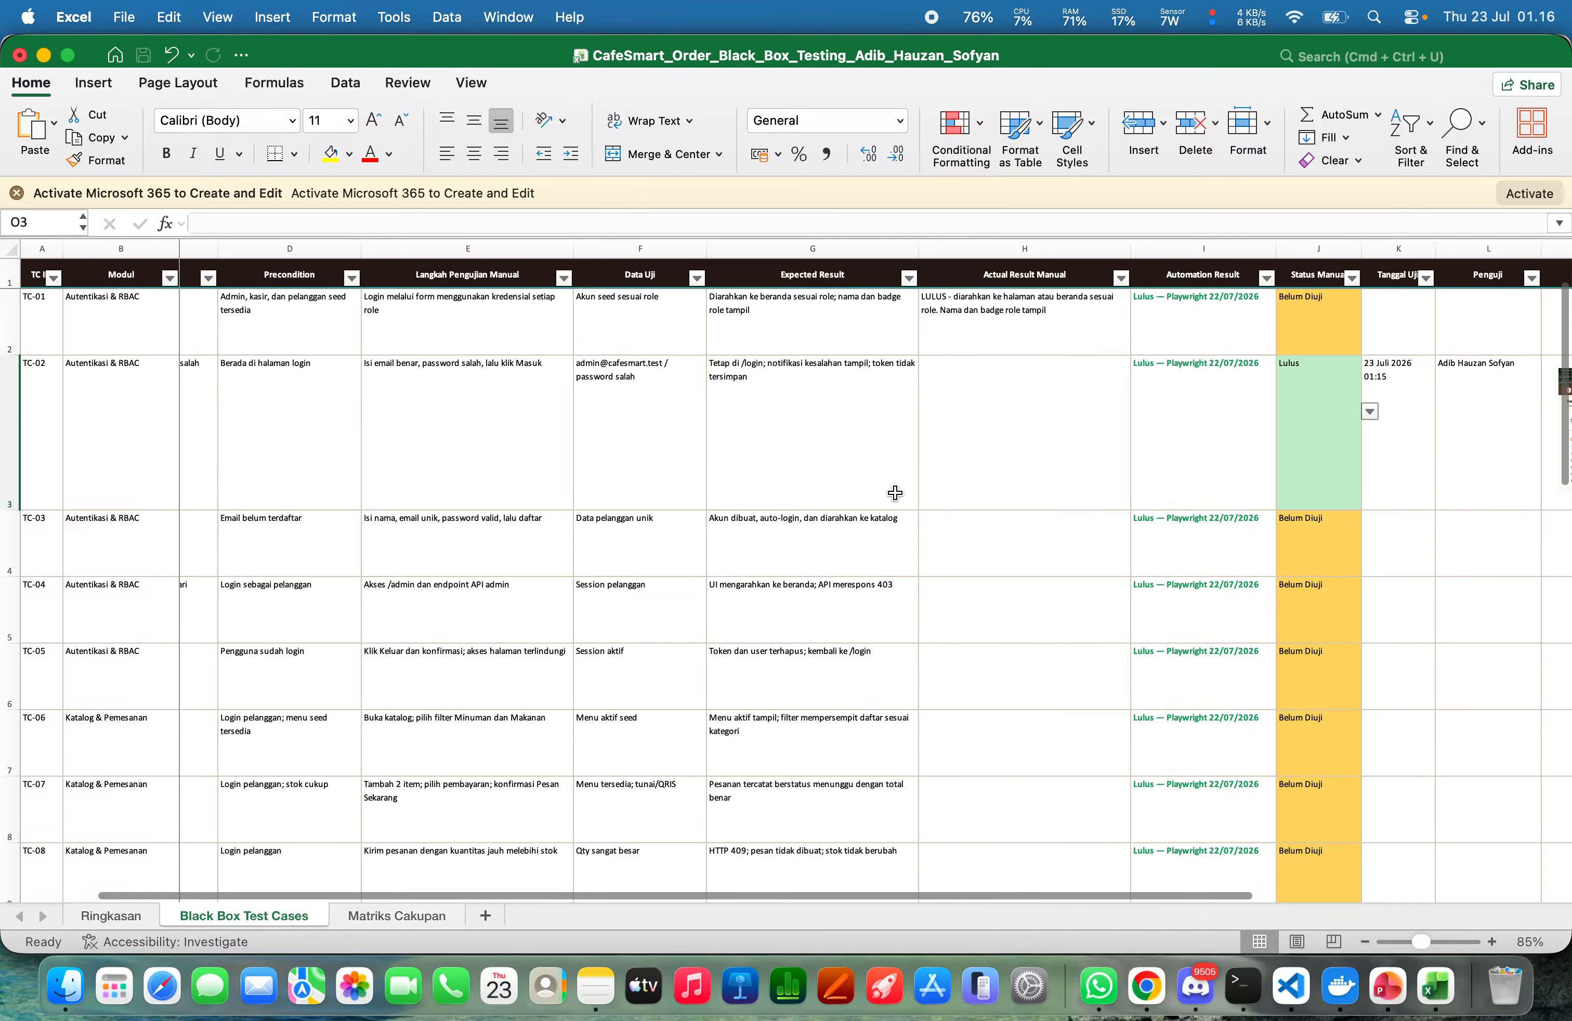
scroll(894, 493, "right", 5)
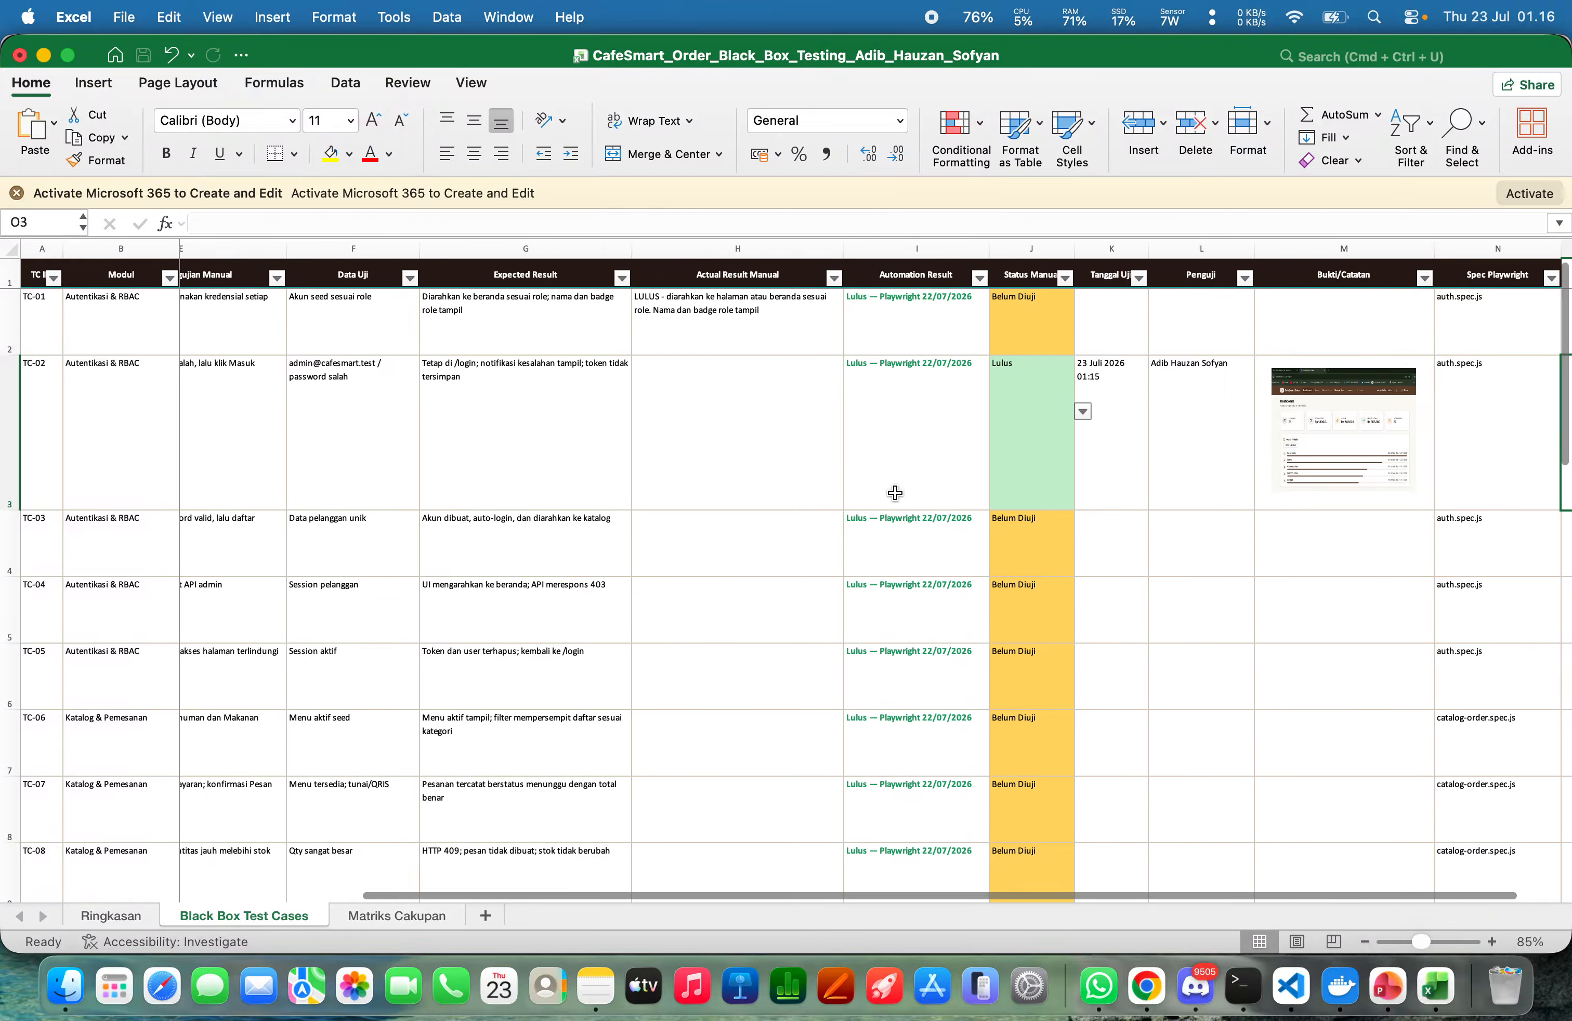
scroll(894, 493, "down", 1)
scroll(941, 489, "up", 2)
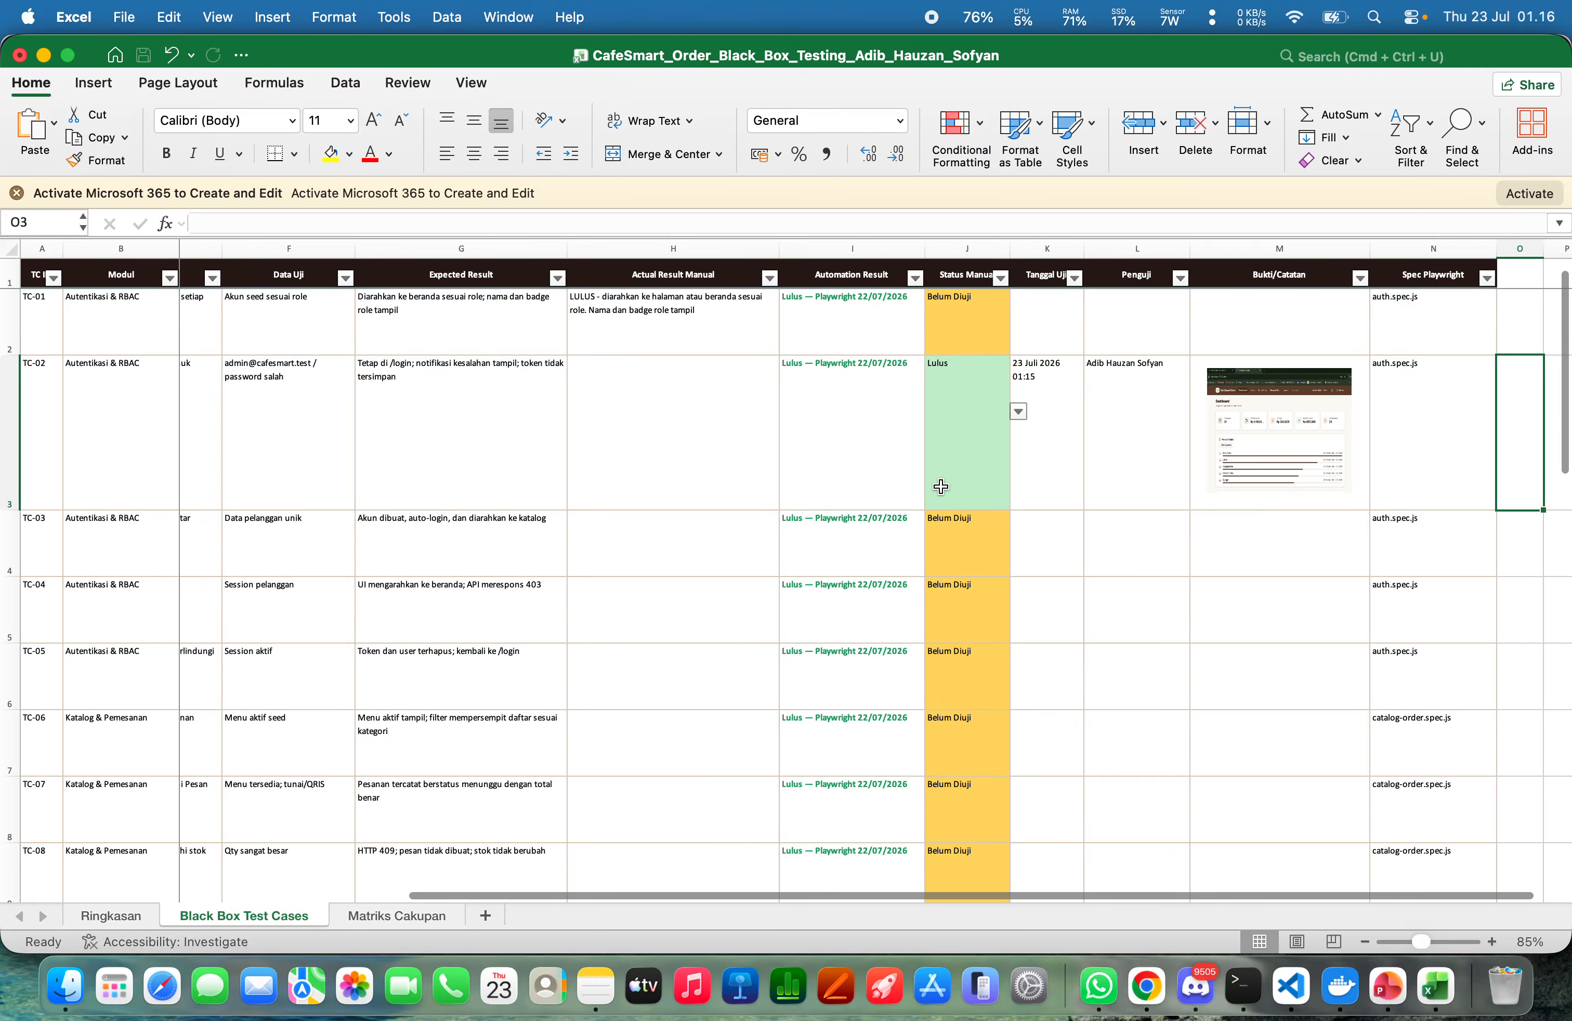
left_click(940, 344)
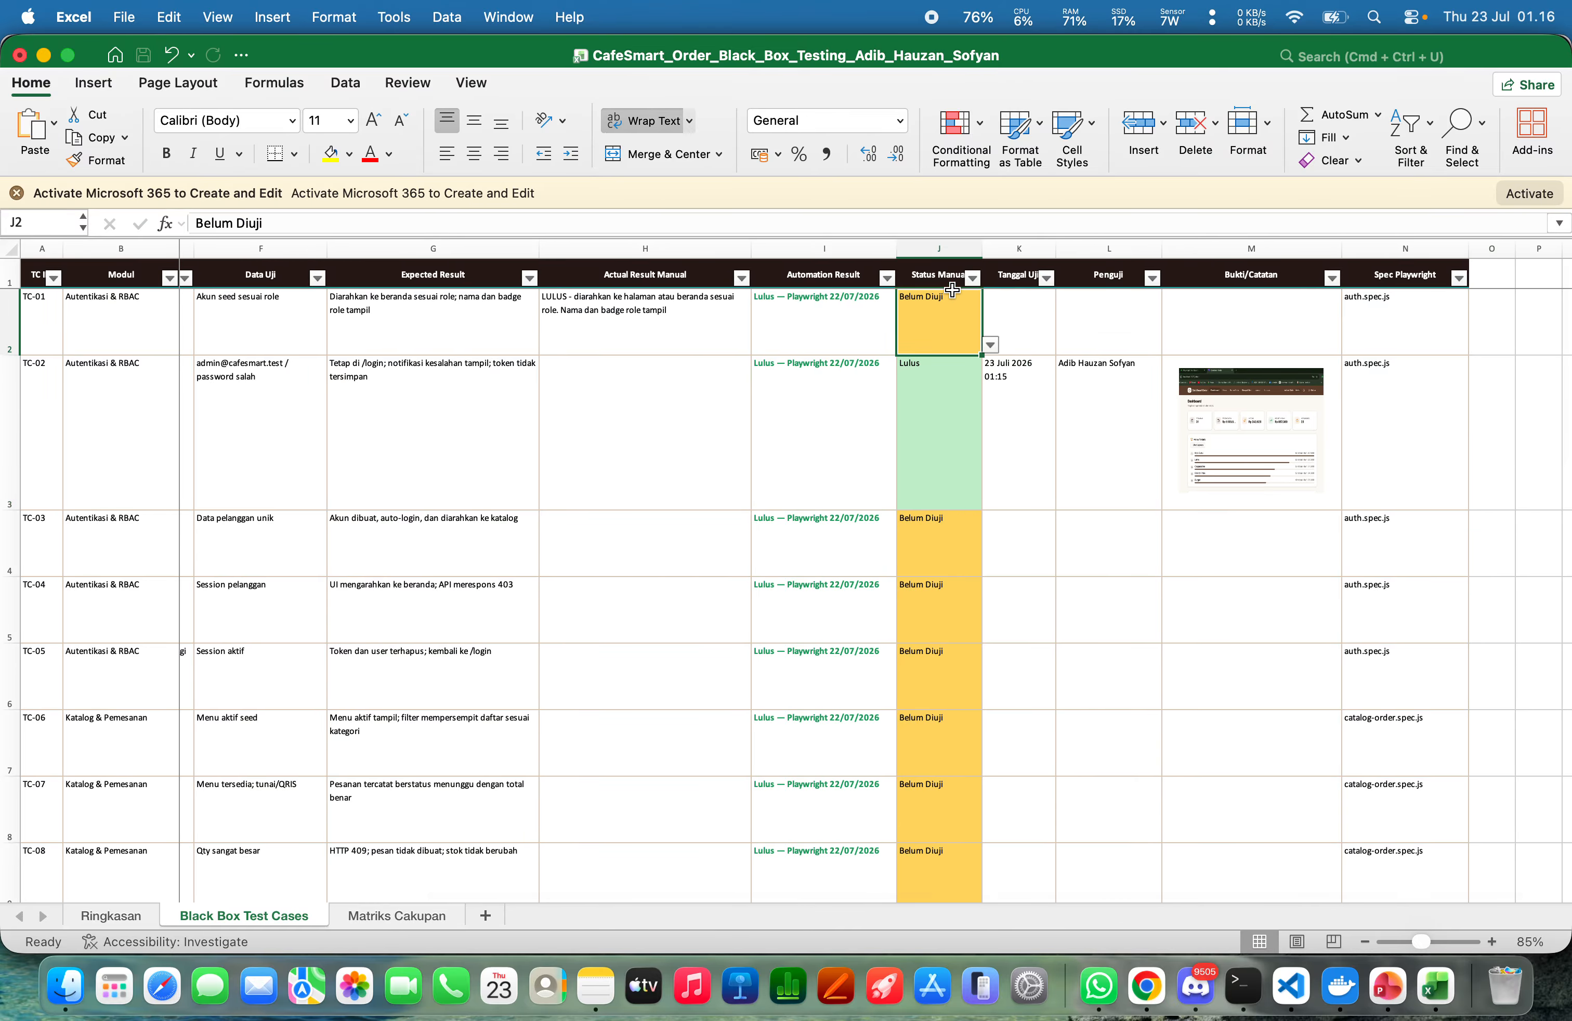
left_click(973, 279)
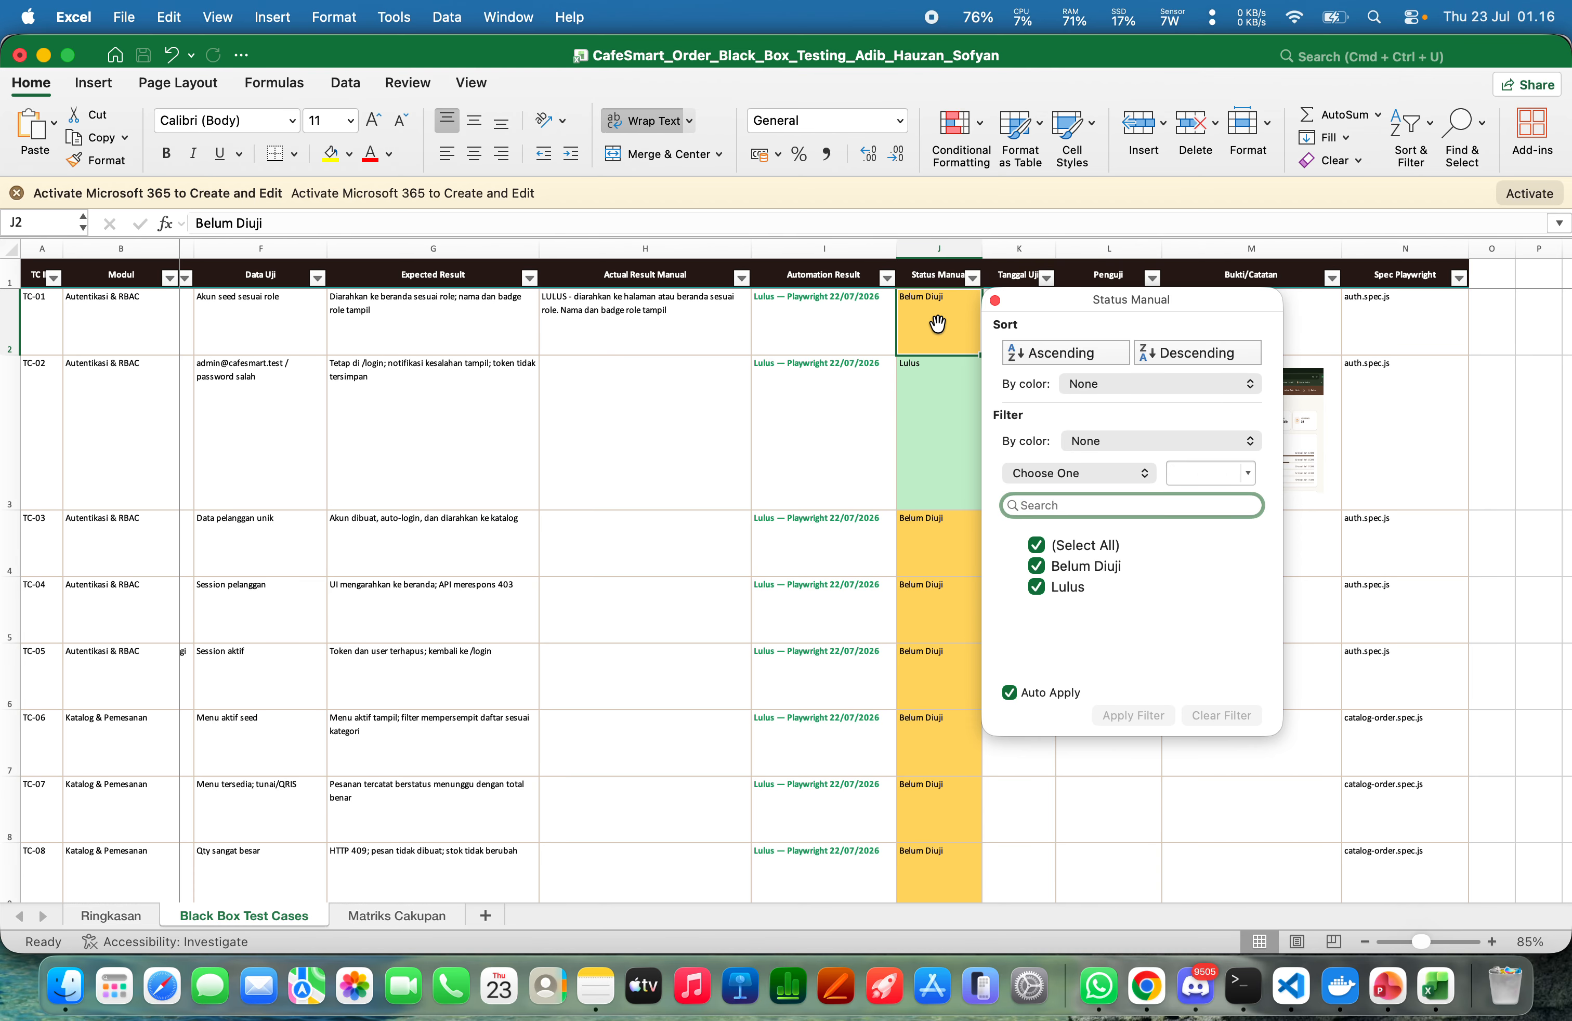
Set TC-01's manual status in J2 to Lulus from the dropdown
double_click(955, 316)
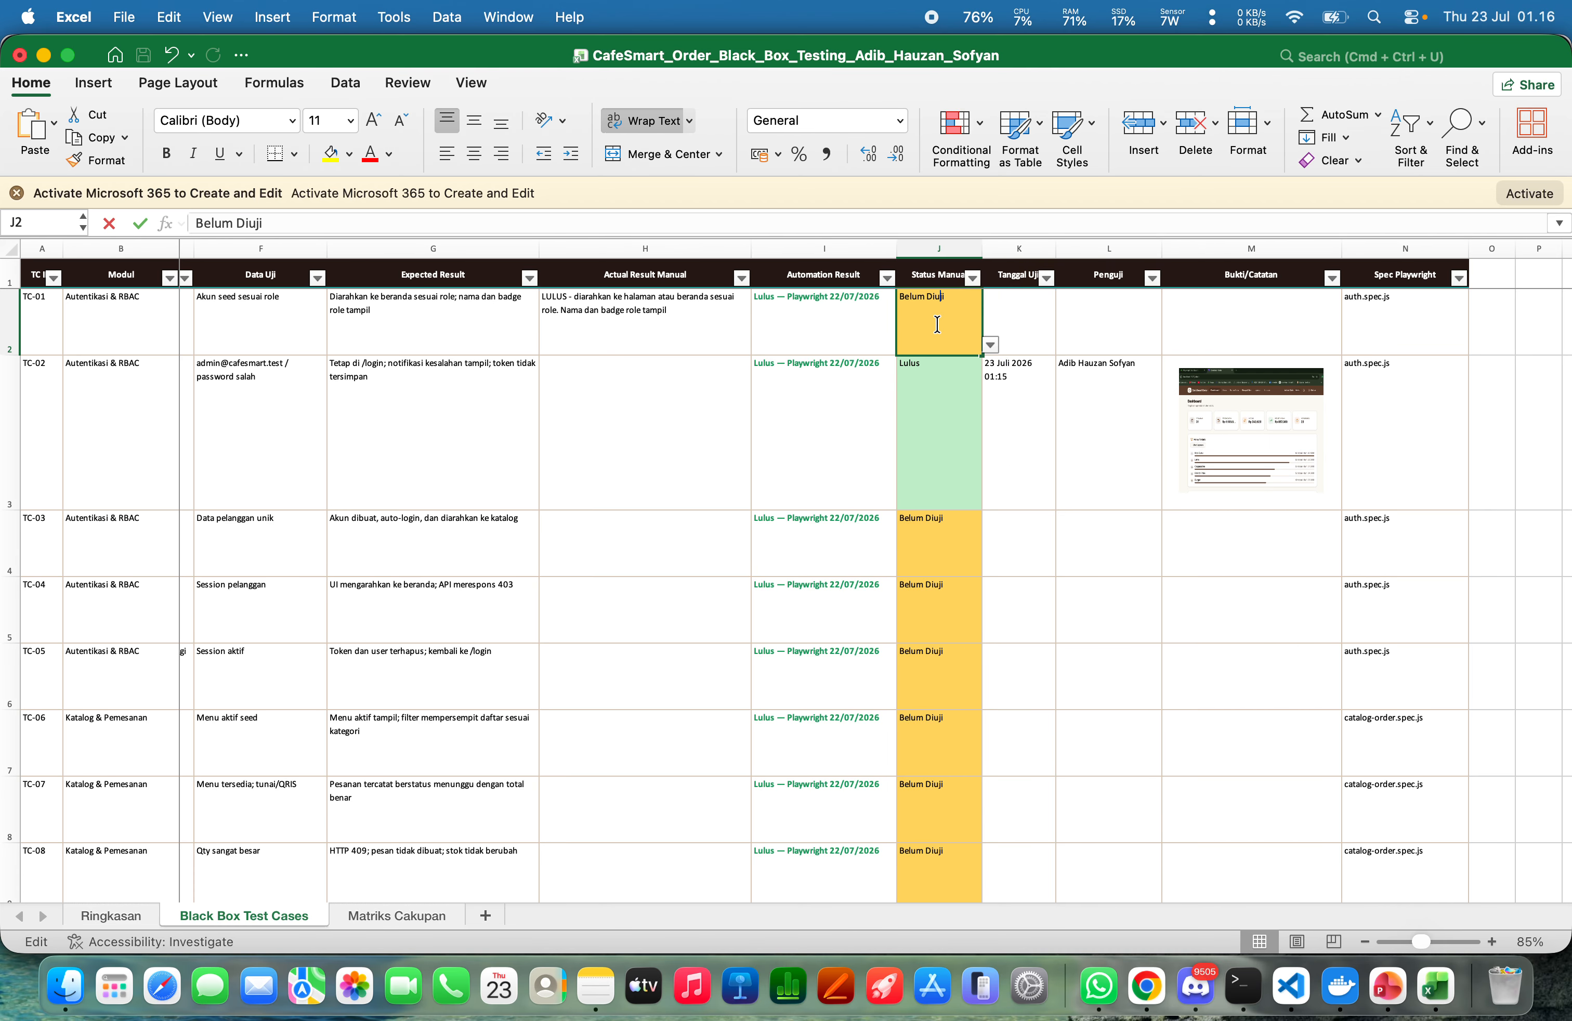
left_click(991, 345)
left_click(991, 345)
left_click(991, 345)
left_click(937, 387)
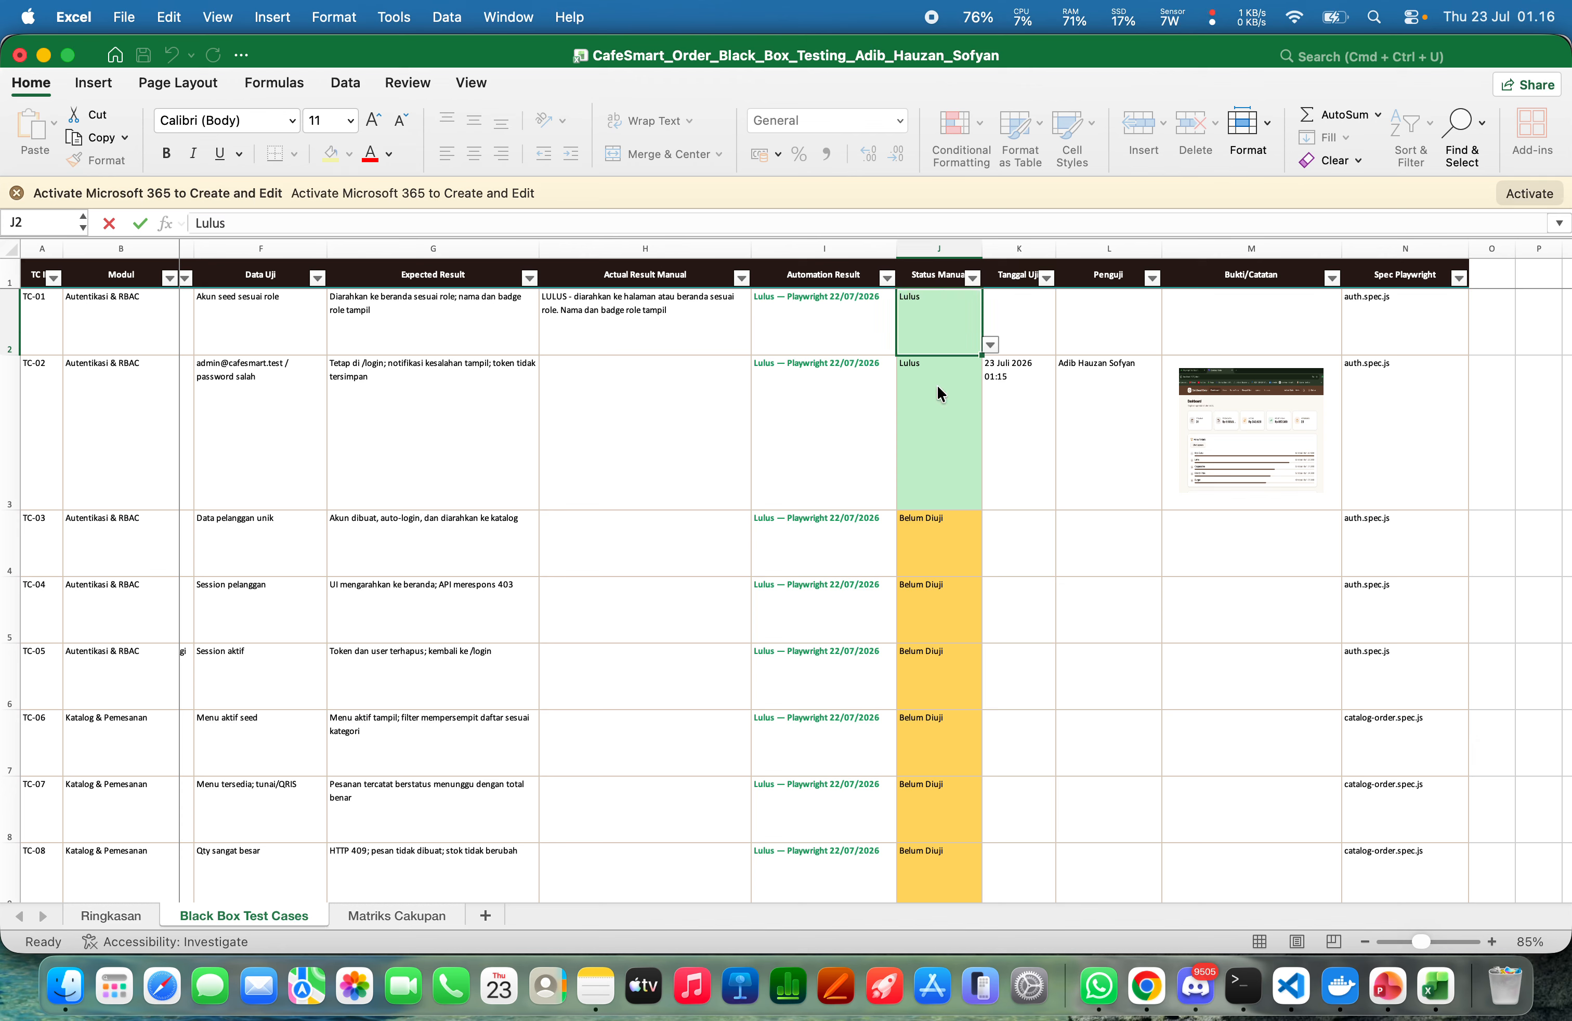
Set TC-02's manual status in J3 back to Belum Diuji
left_click(966, 363)
left_click(990, 499)
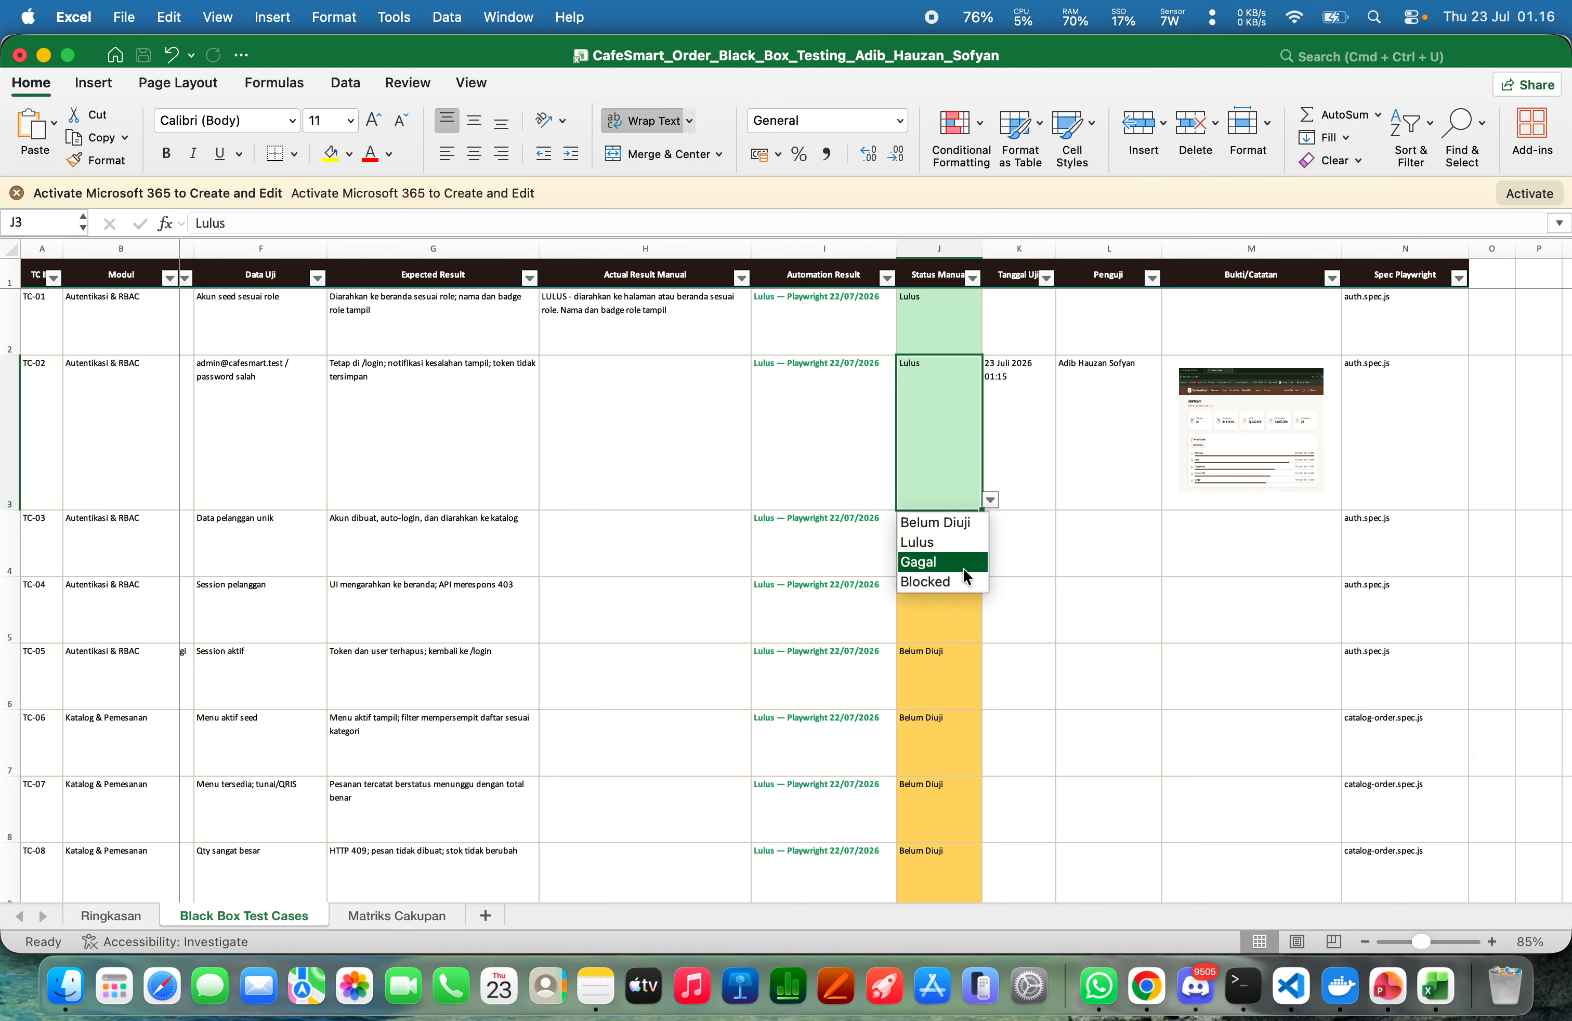
left_click(951, 525)
Move the screenshot evidence into M2 and make row 2 taller to fit it
left_click(1223, 397)
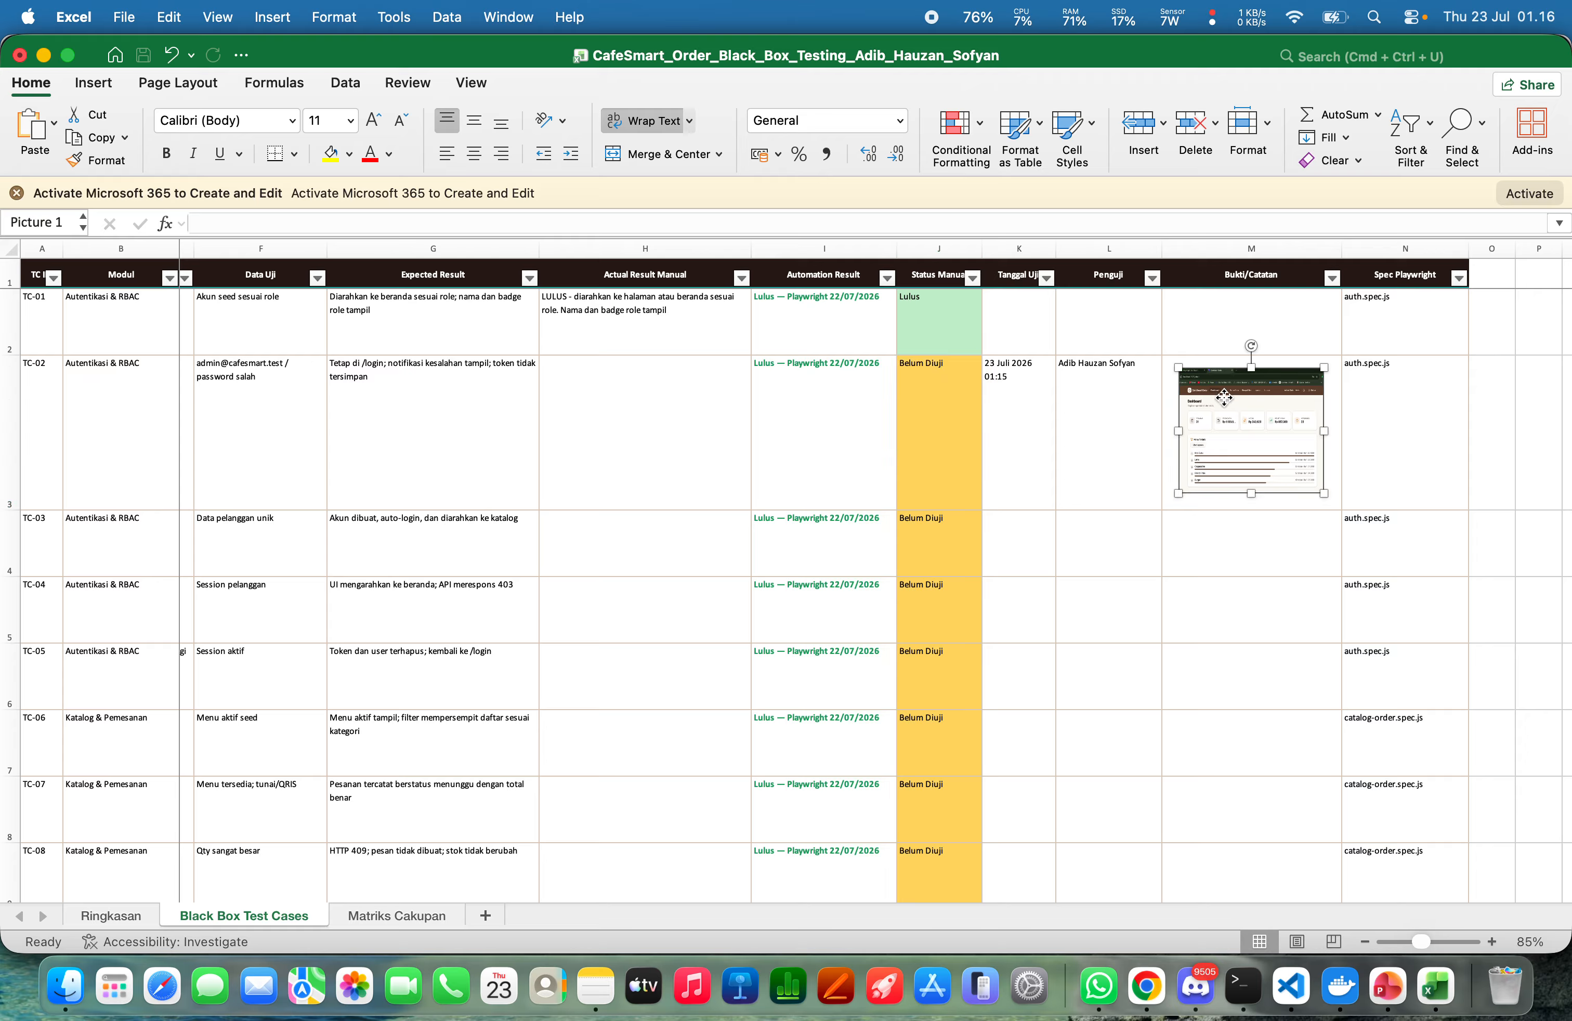
left_click_drag(1224, 396, 1195, 305)
left_click(1109, 341)
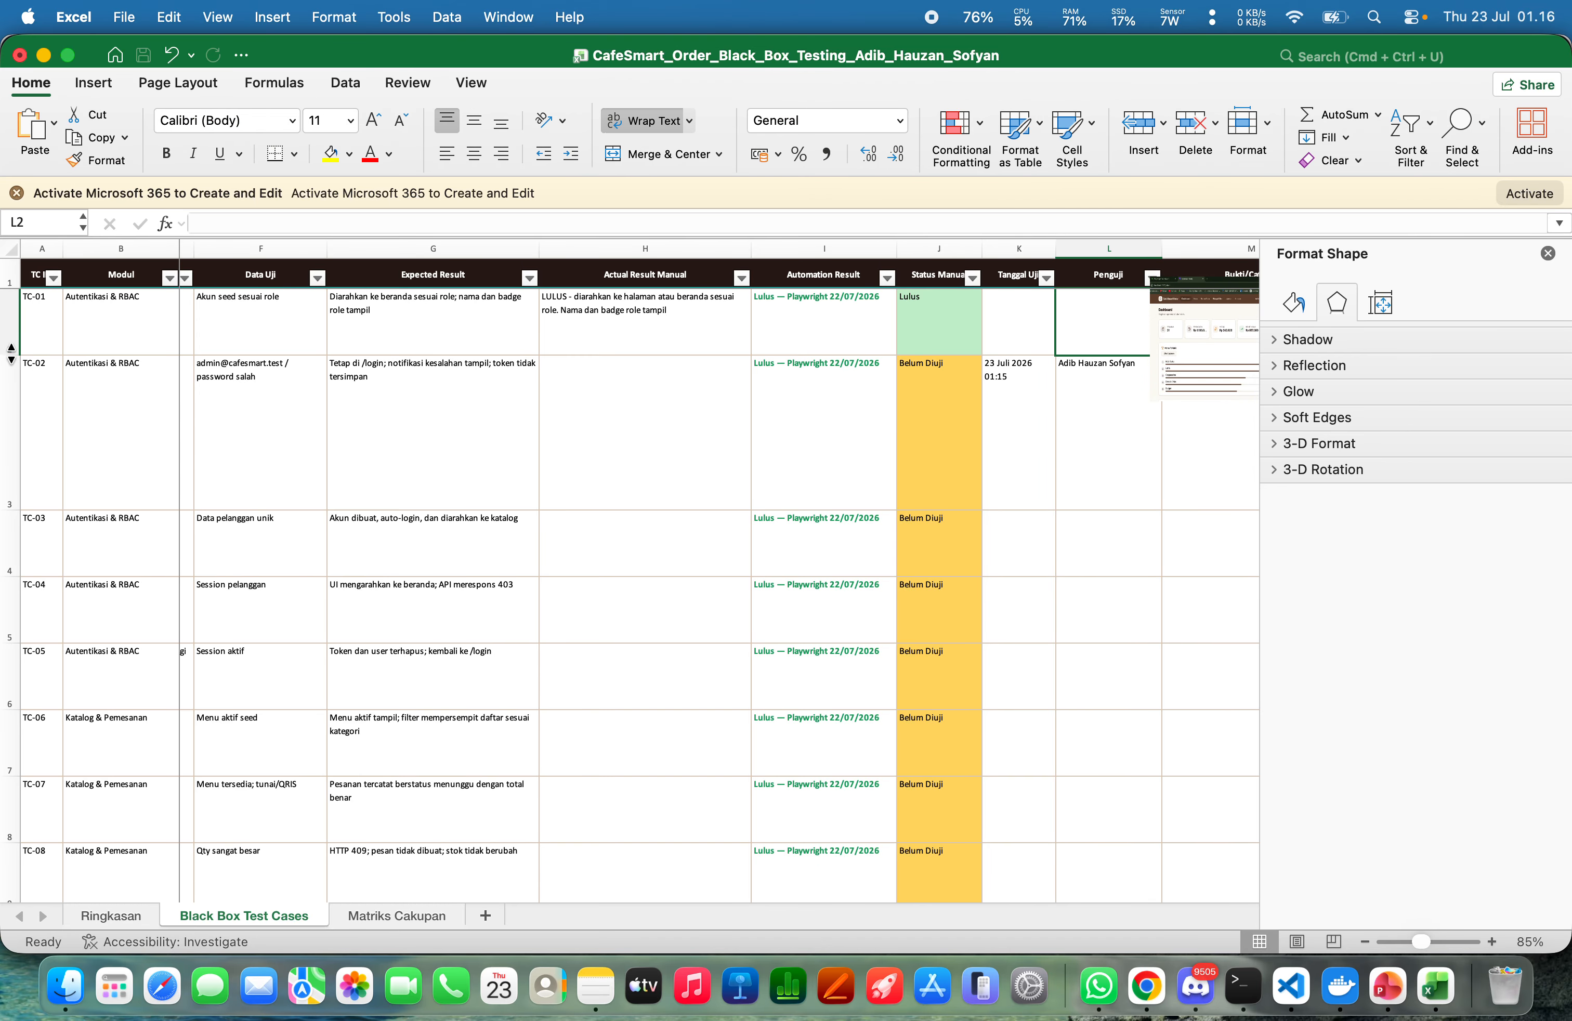
left_click_drag(12, 355, 12, 426)
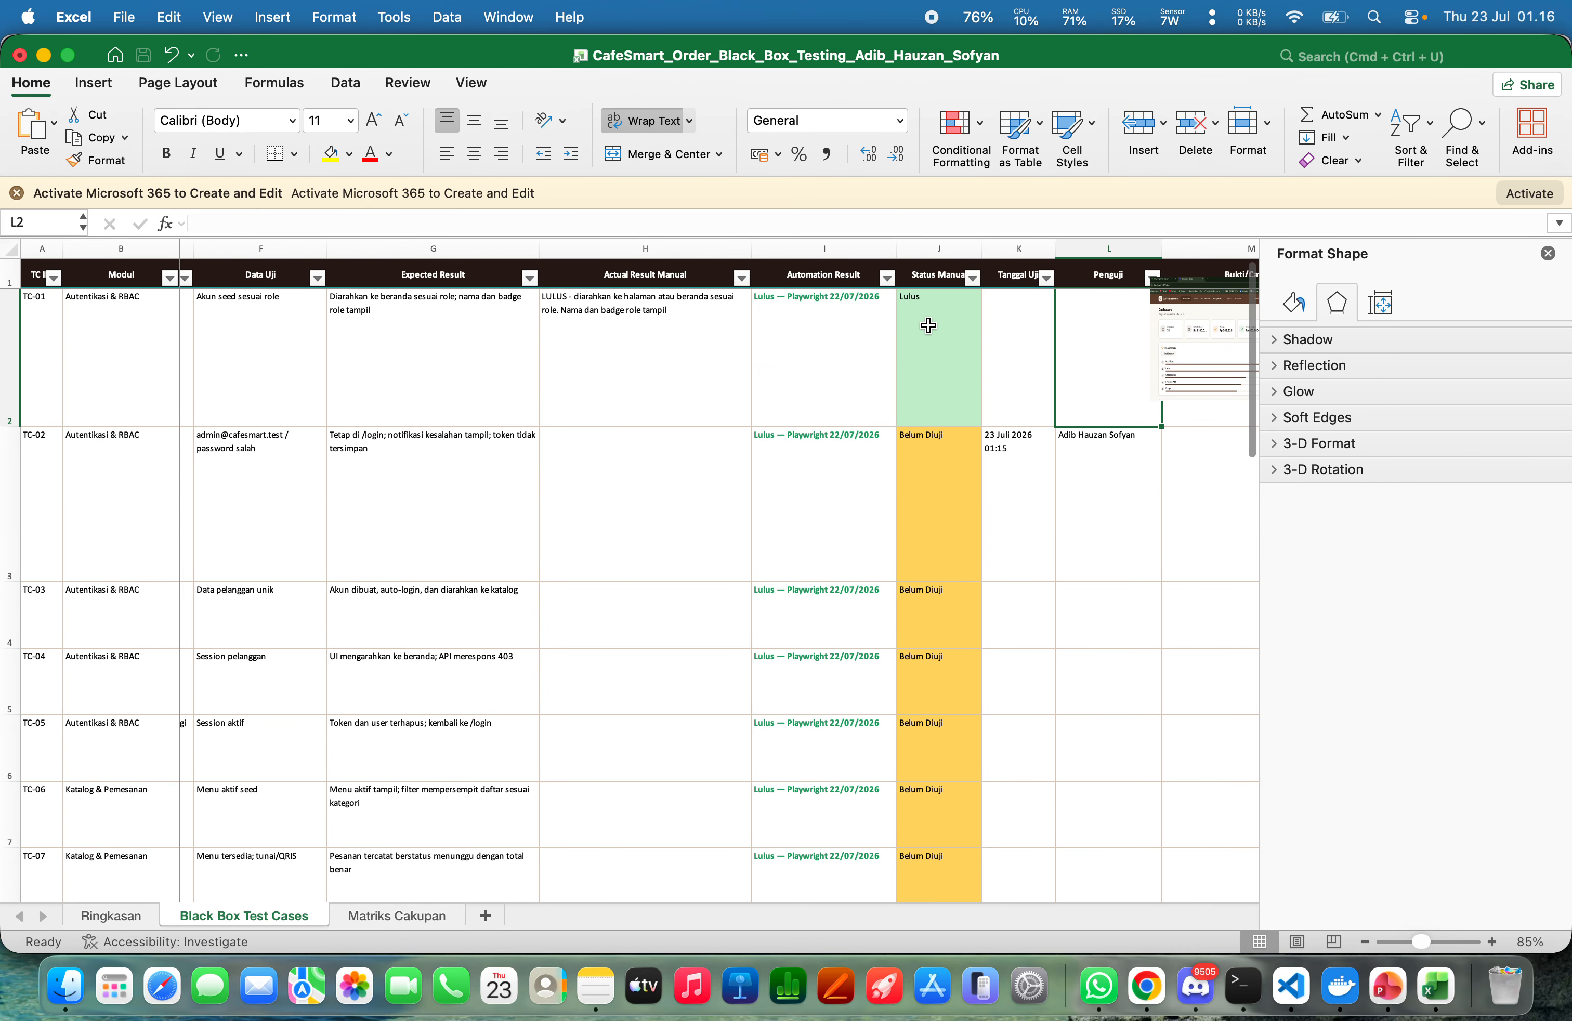
scroll(928, 326, "right", 4)
left_click_drag(817, 445, 1032, 443)
scroll(1028, 424, "right", 2)
left_click_drag(944, 348, 966, 357)
Move the tester's name from L3 into TC-01's tester cell L2
left_click(815, 436)
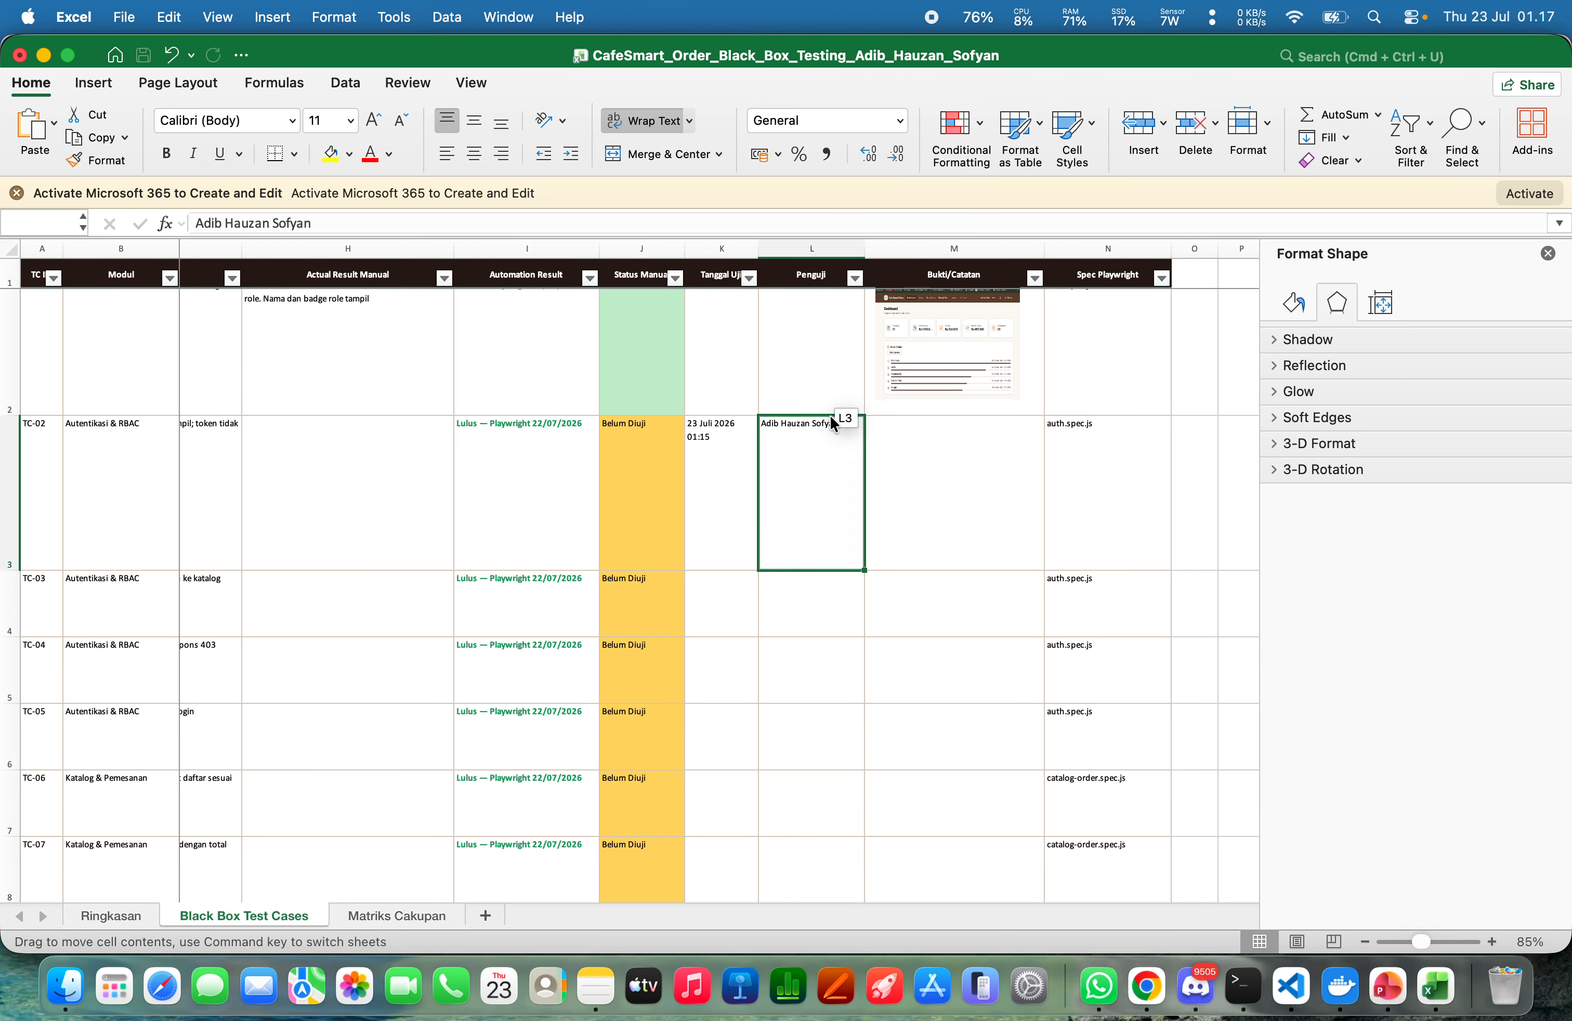
left_click(830, 416)
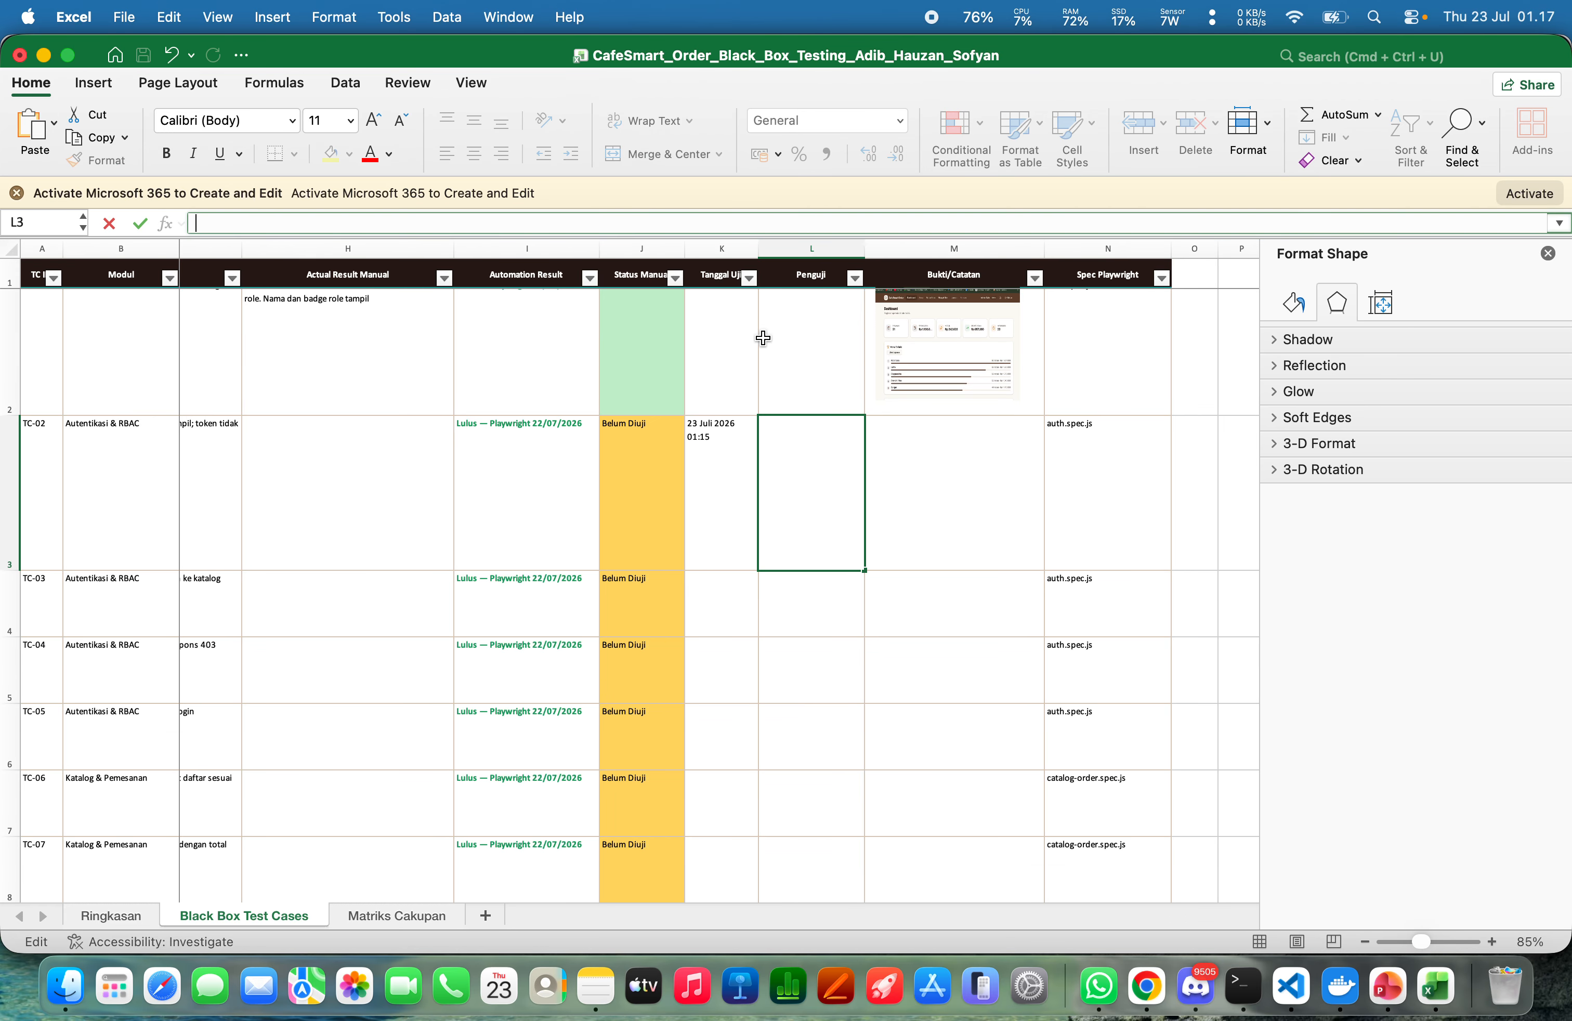
left_click(790, 333)
type("Adib Hauzan Sofyan")
scroll(737, 424, "left", 5)
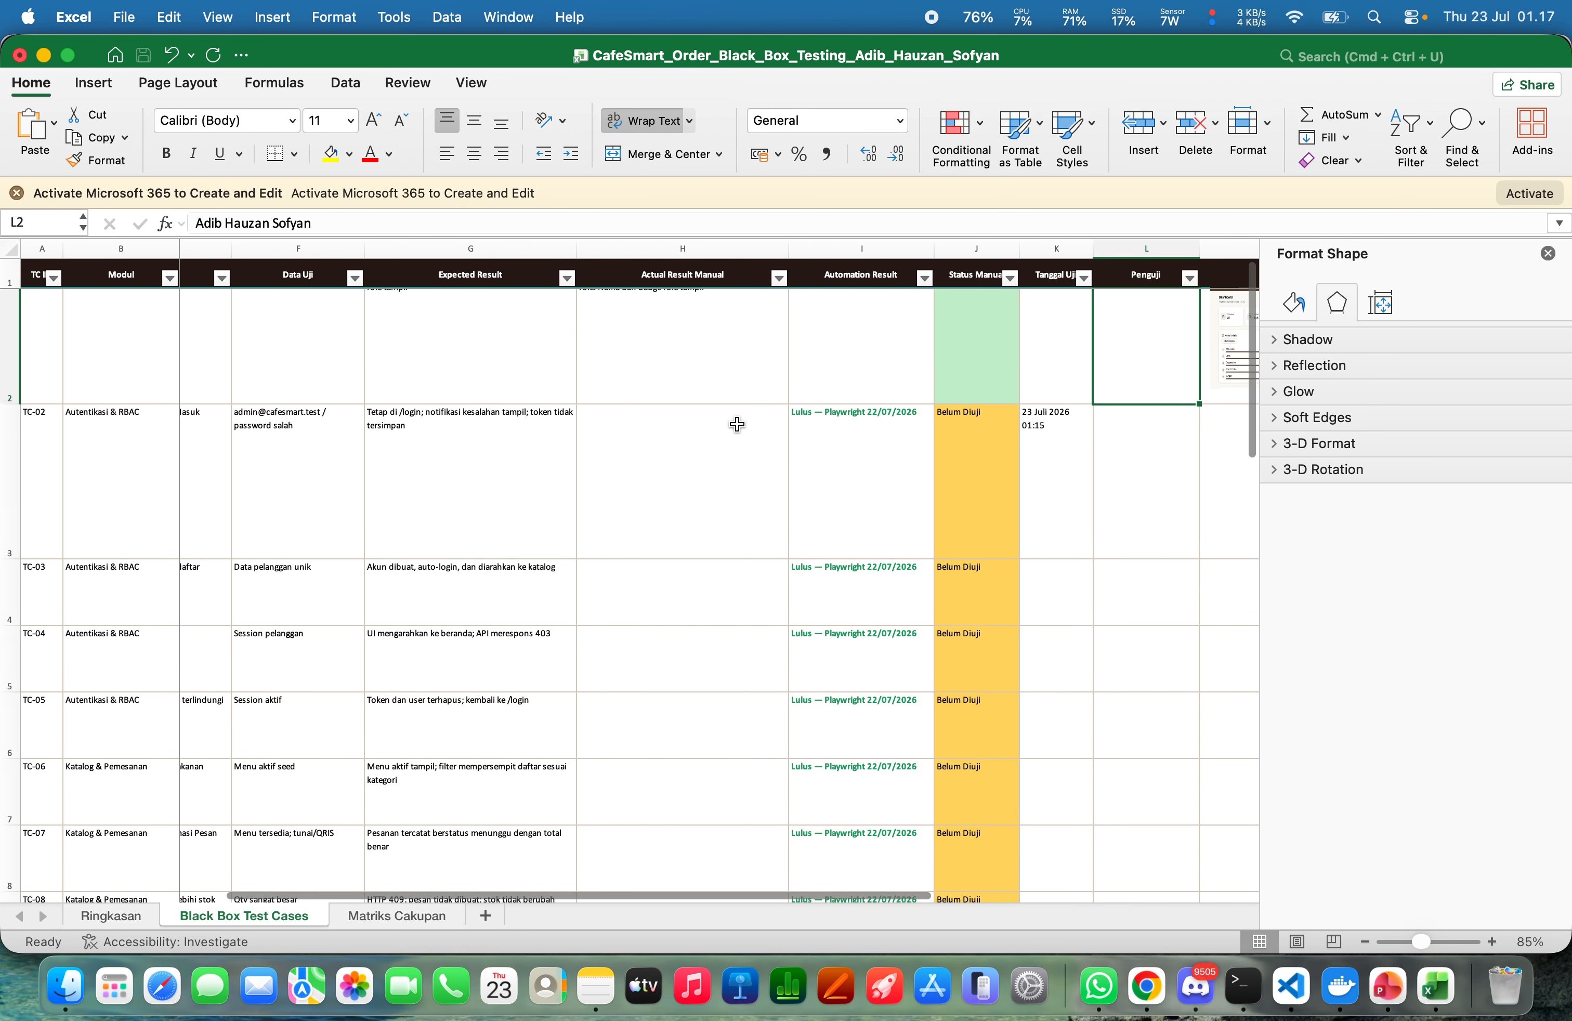
scroll(737, 424, "left", 8)
scroll(737, 424, "right", 4)
scroll(737, 424, "left", 4)
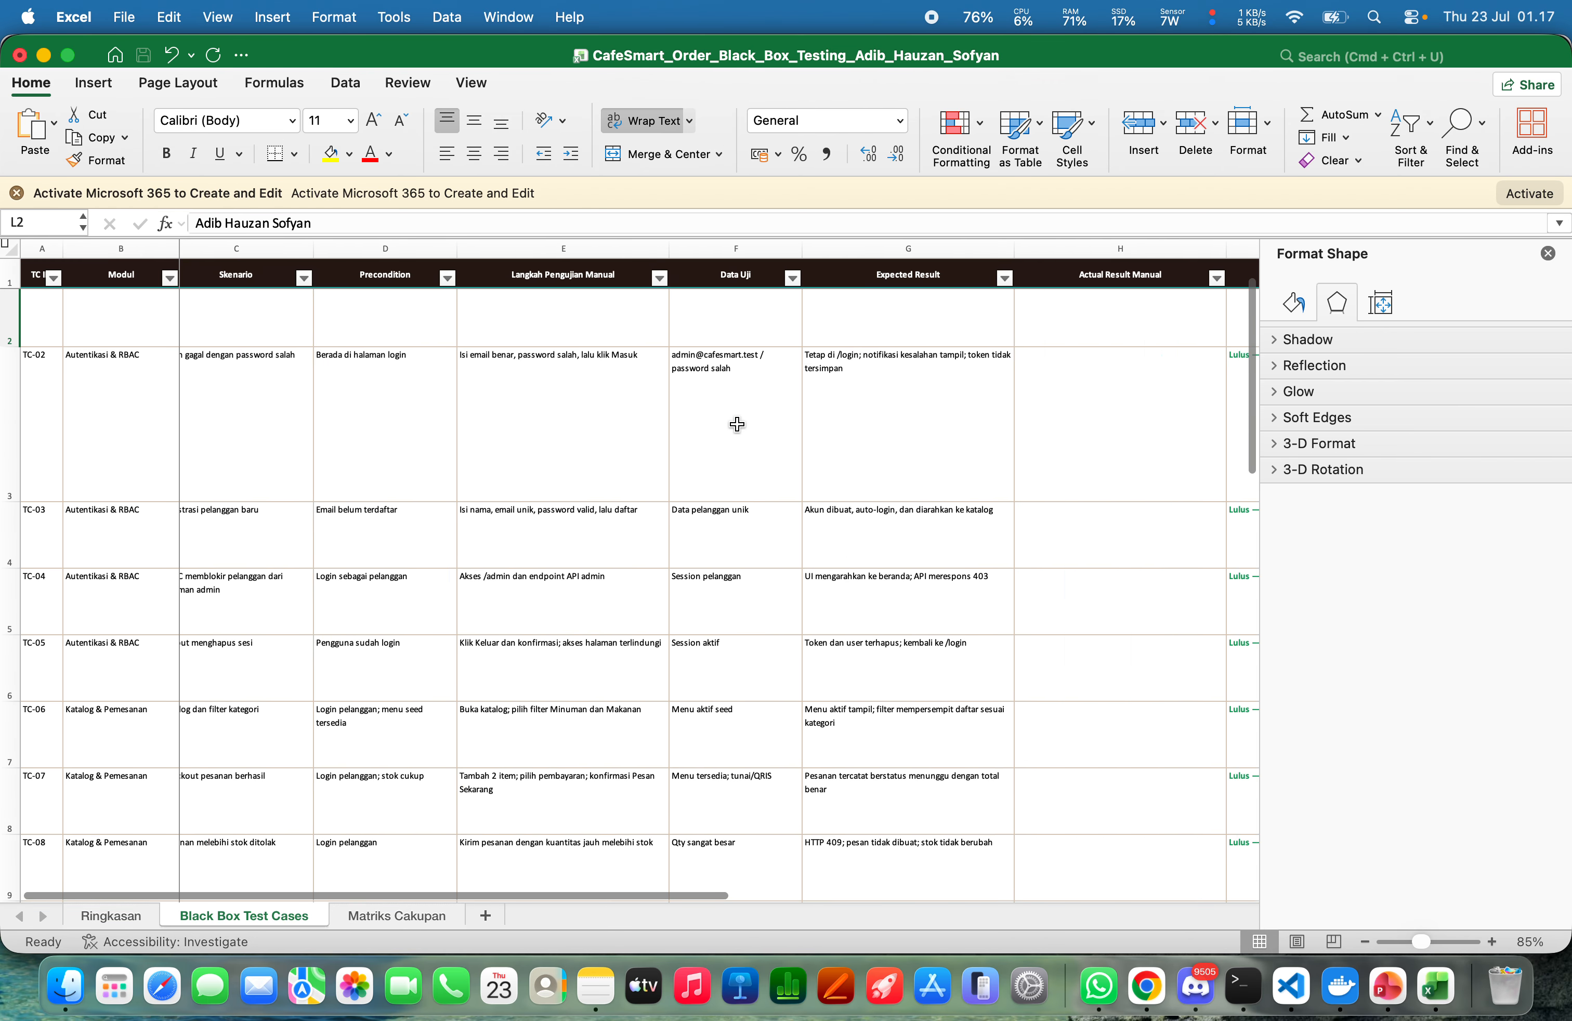
scroll(737, 424, "right", 20)
scroll(737, 424, "left", 20)
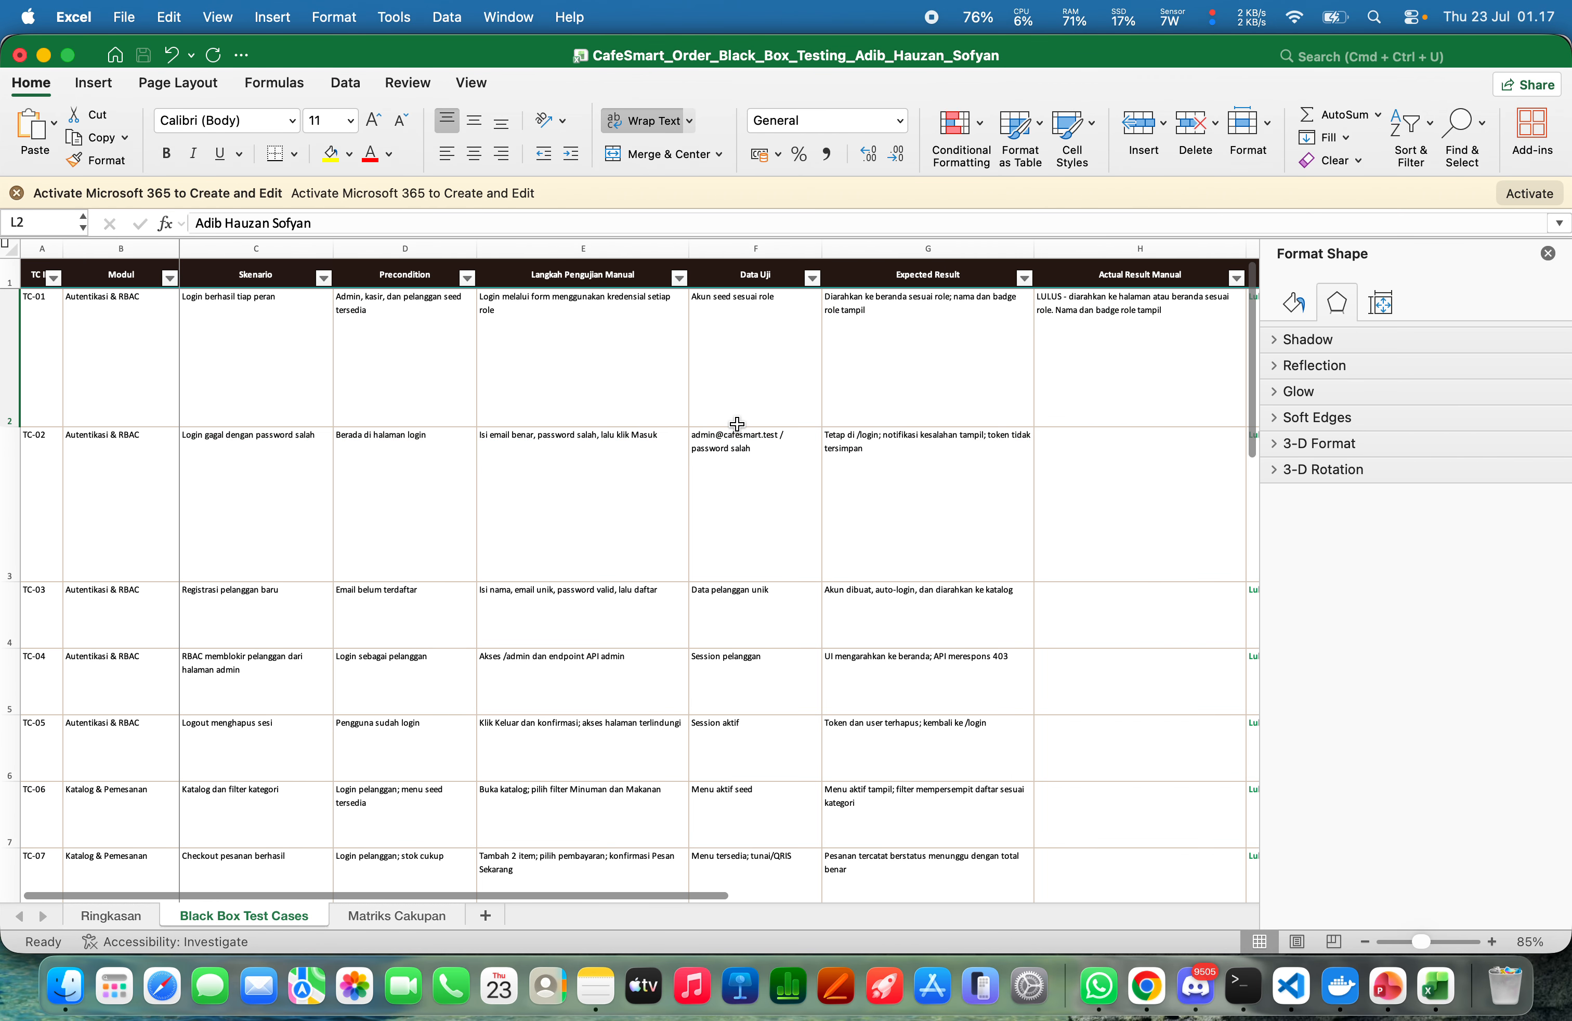
Close the Format Shape panel, review the finished sheet, and switch to the slideshow
left_click(1548, 253)
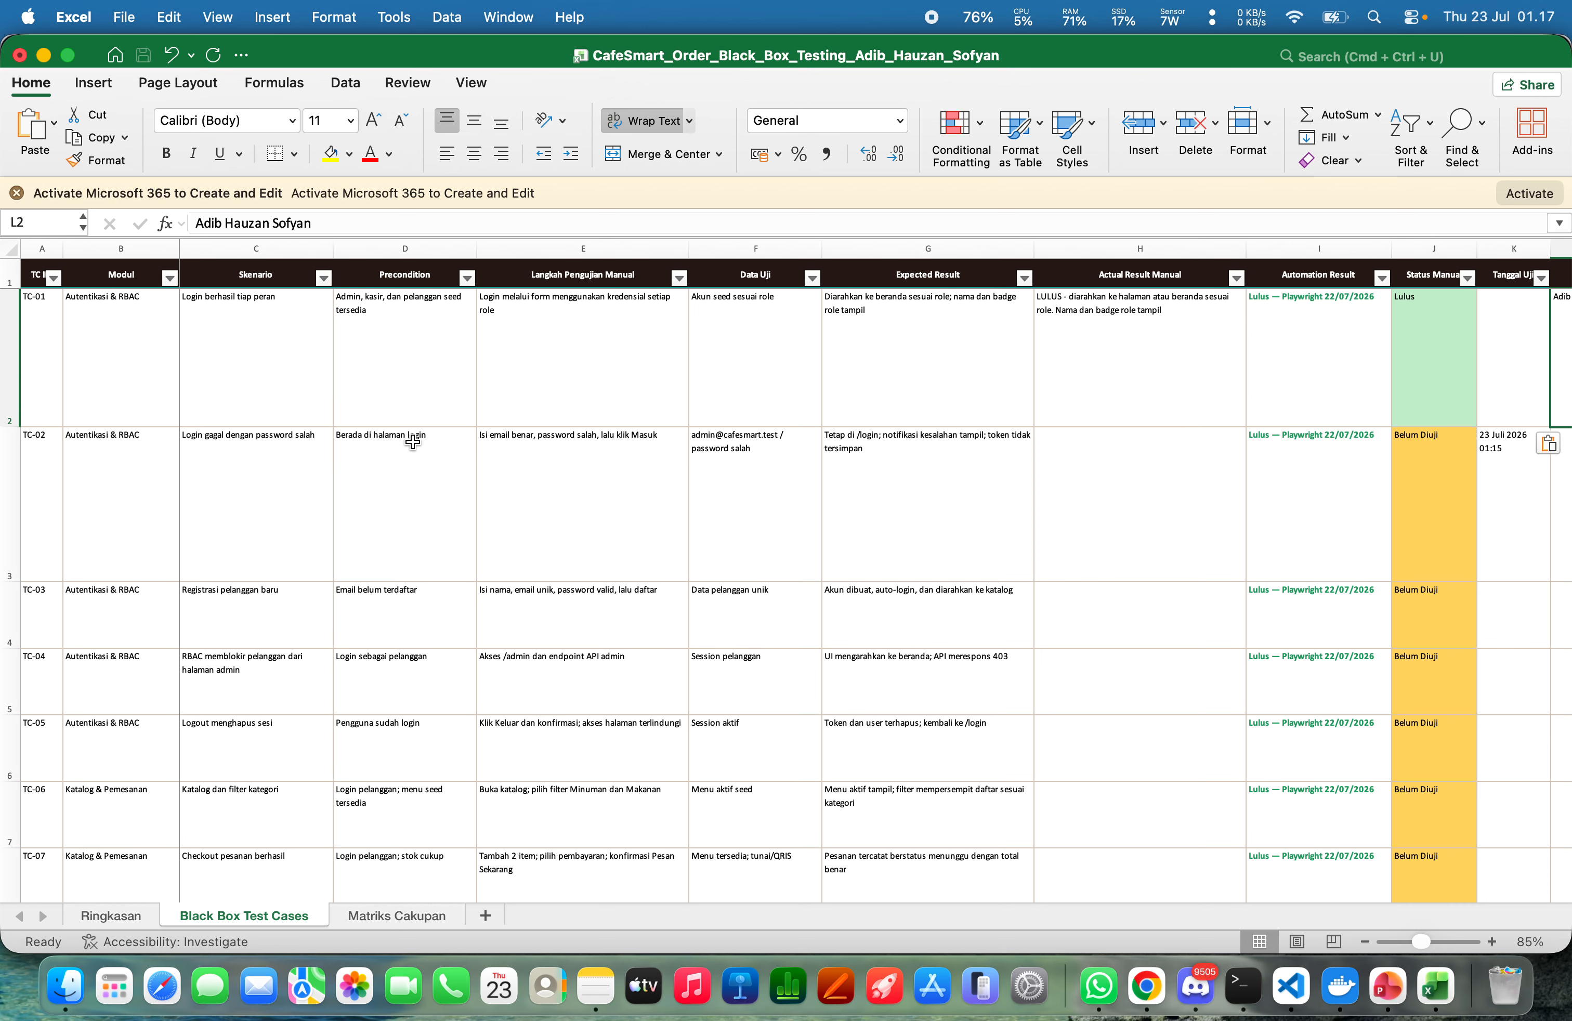
scroll(150, 354, "down", 1)
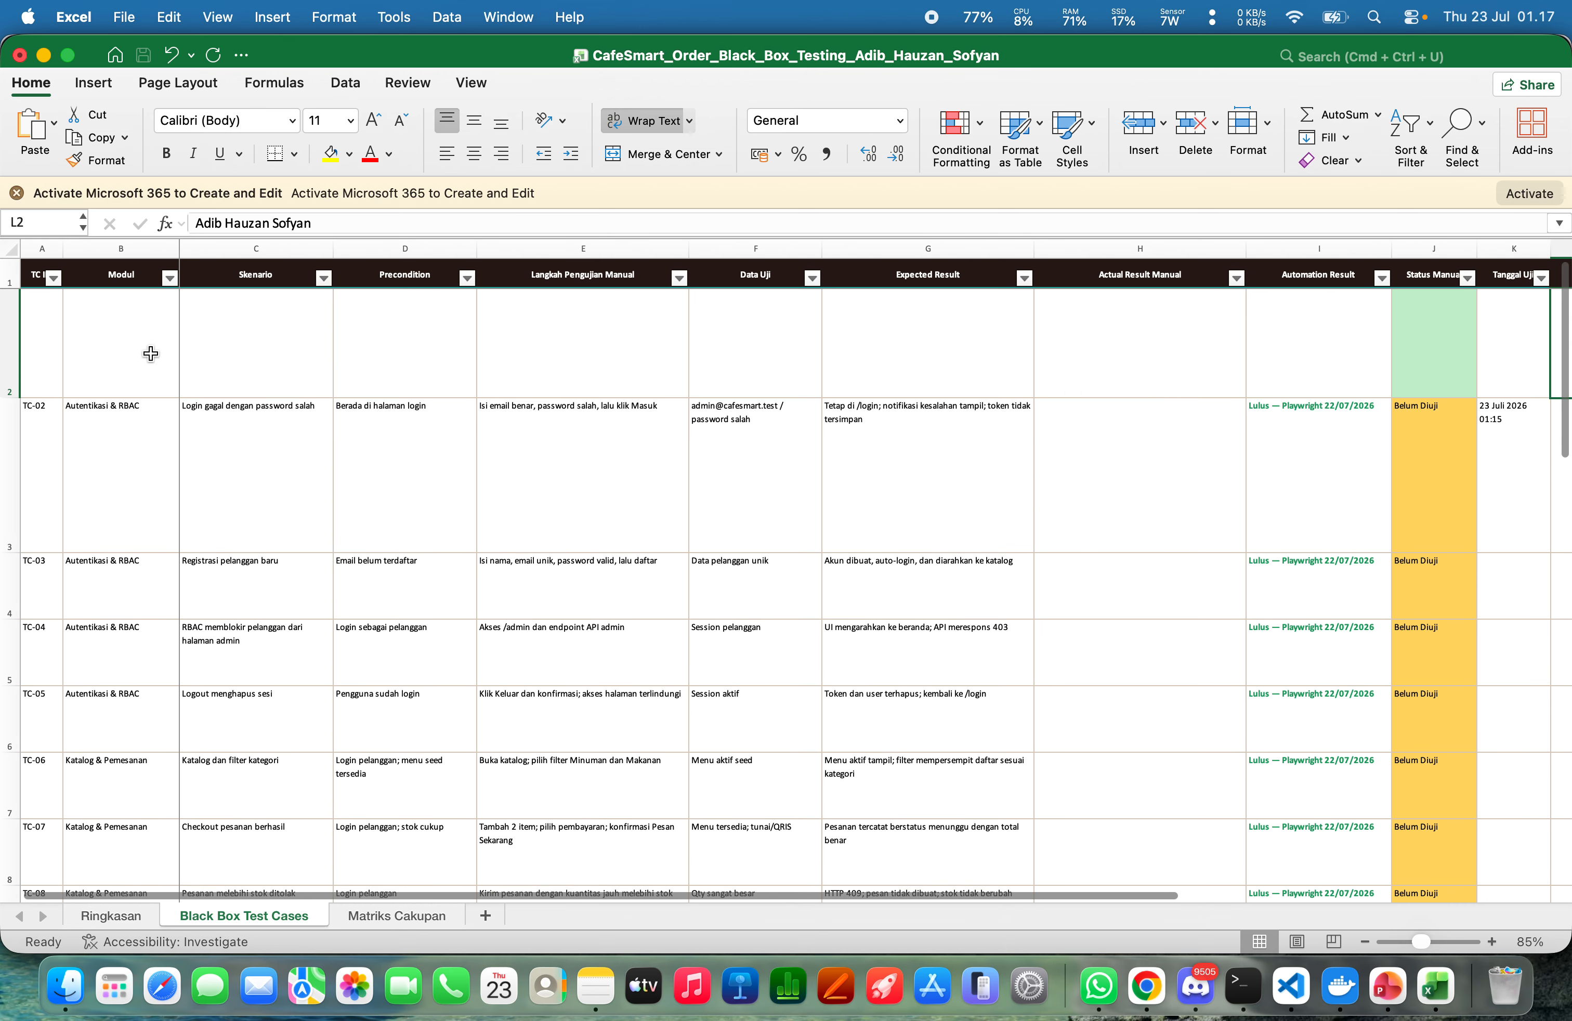
scroll(150, 354, "up", 1)
scroll(454, 342, "right", 10)
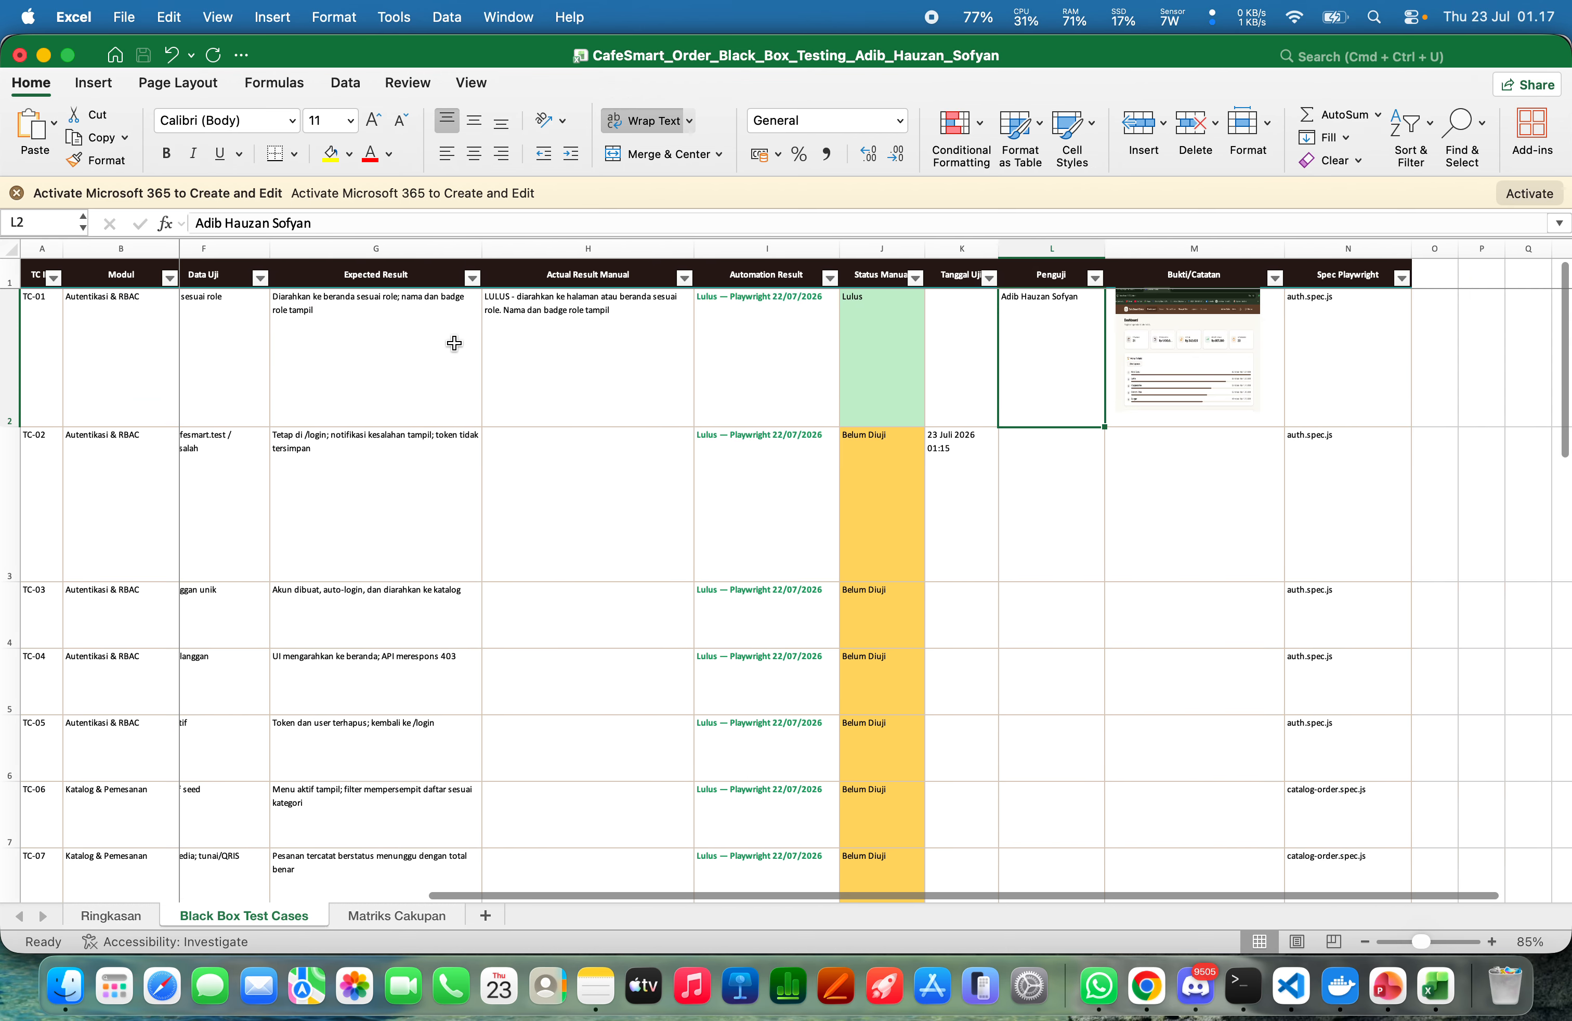
scroll(454, 342, "right", 1)
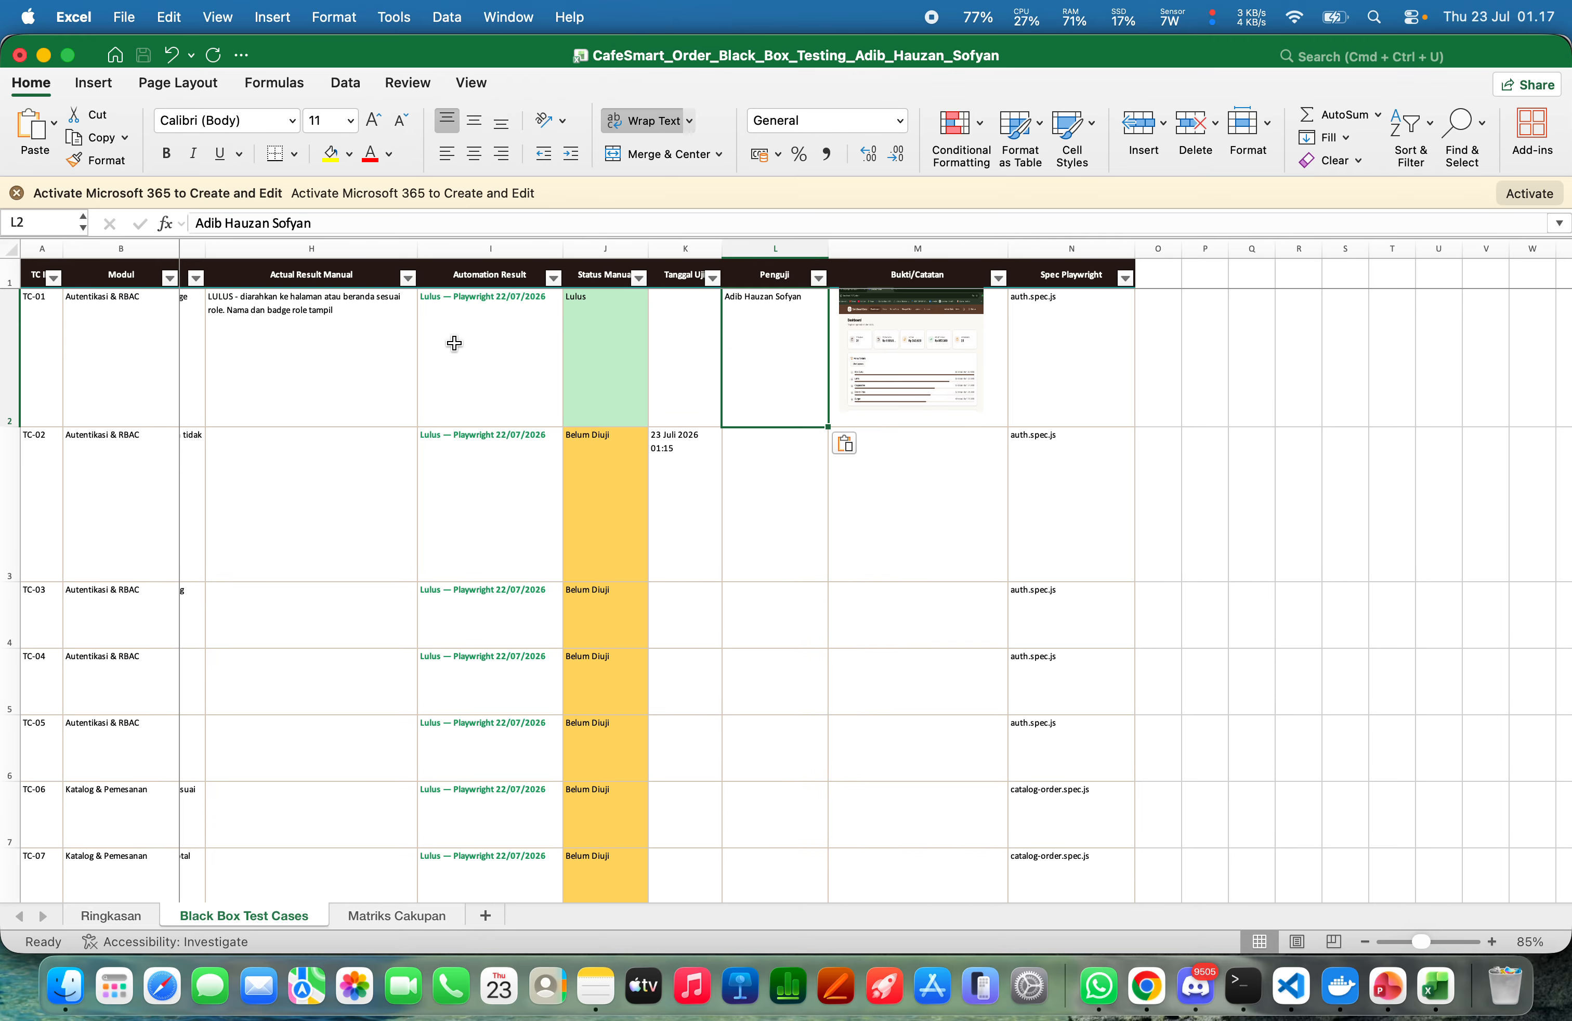
scroll(388, 361, "left", 5)
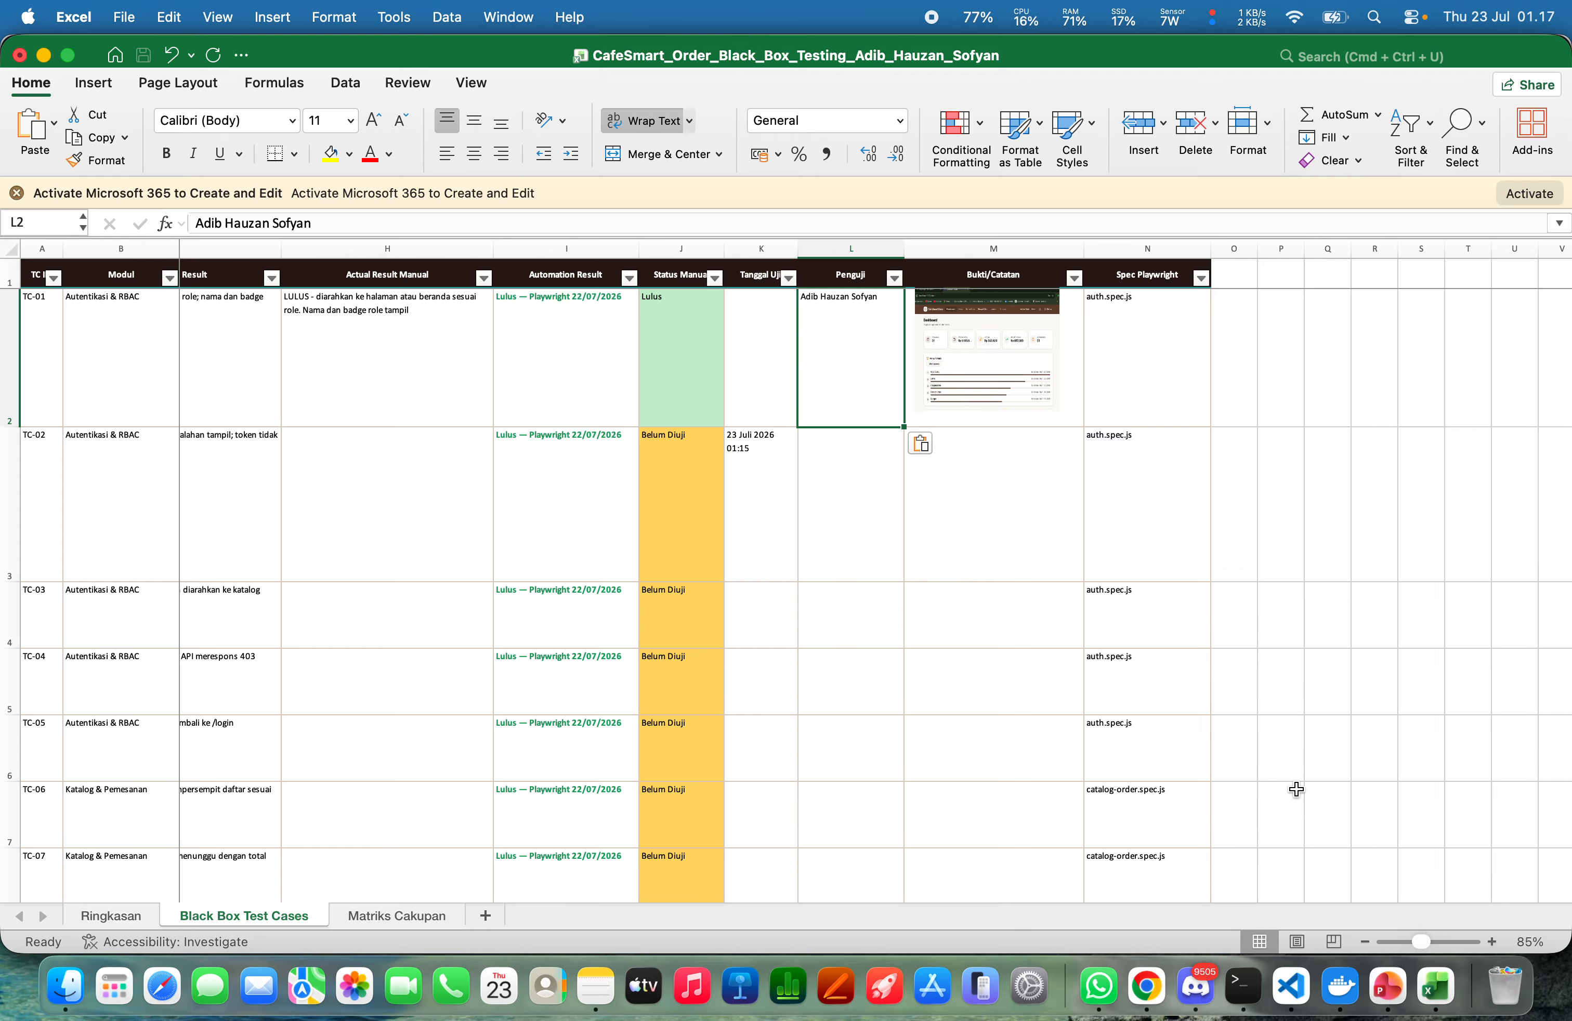
key("ctrl+Right")
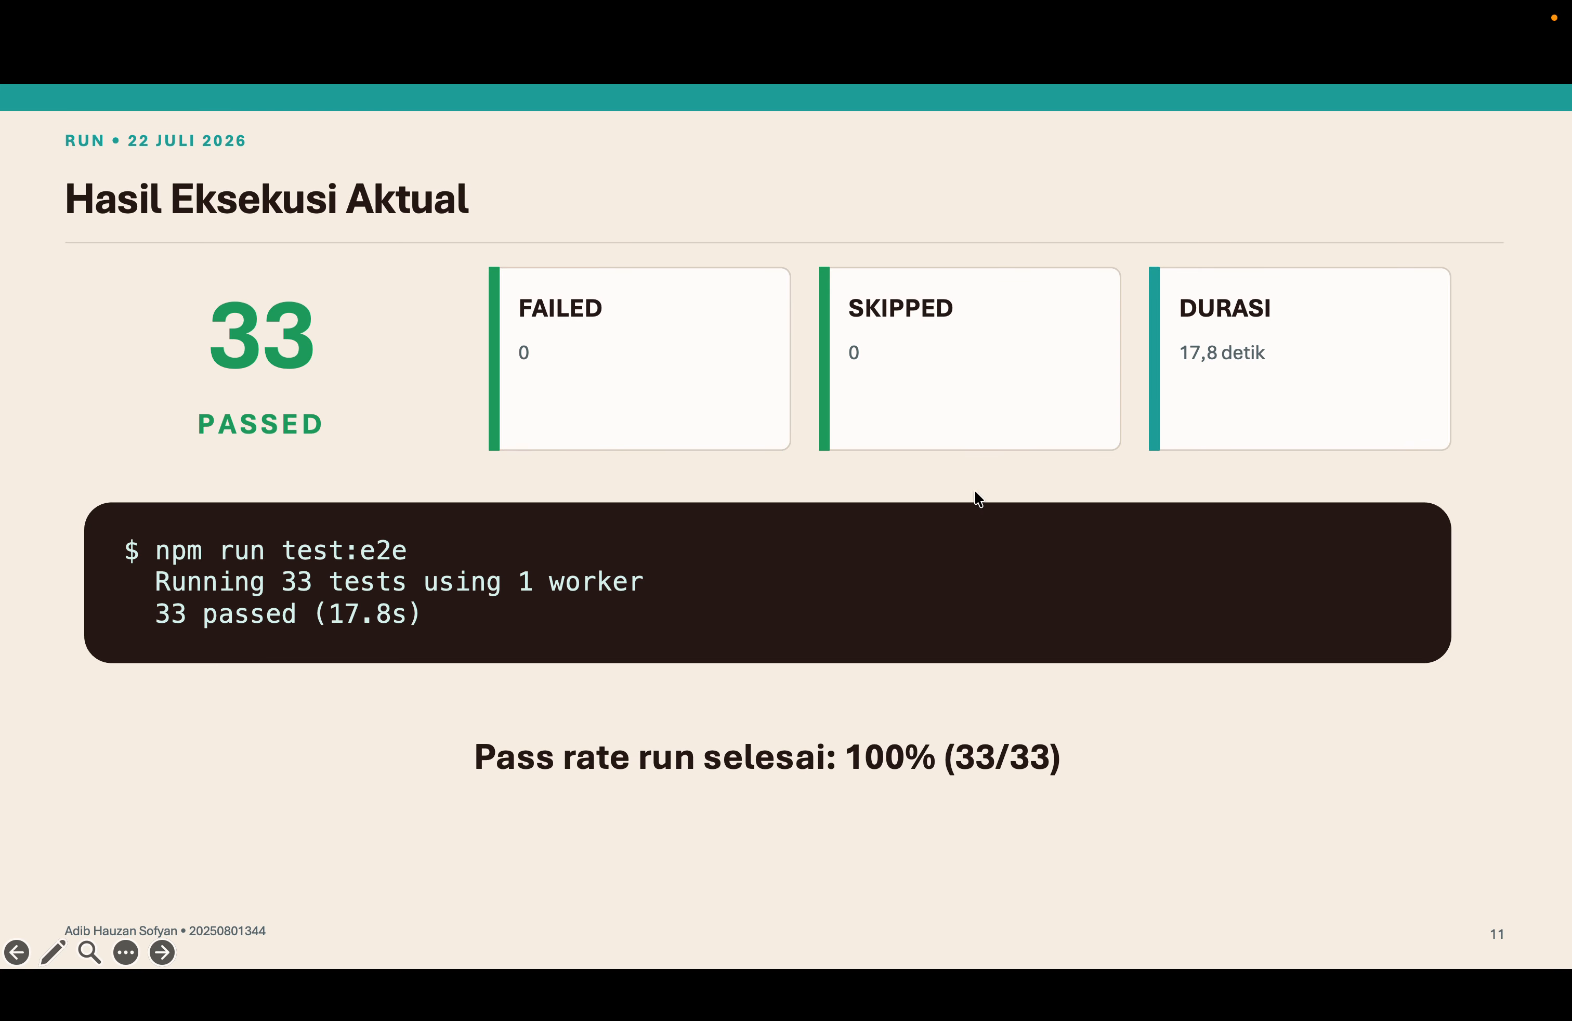
Advance from Bukti Antarmuka CafeSmart to Integrasi CI/CD, then step back to Bukti Report, Kode, dan Terminal
left_click(464, 400)
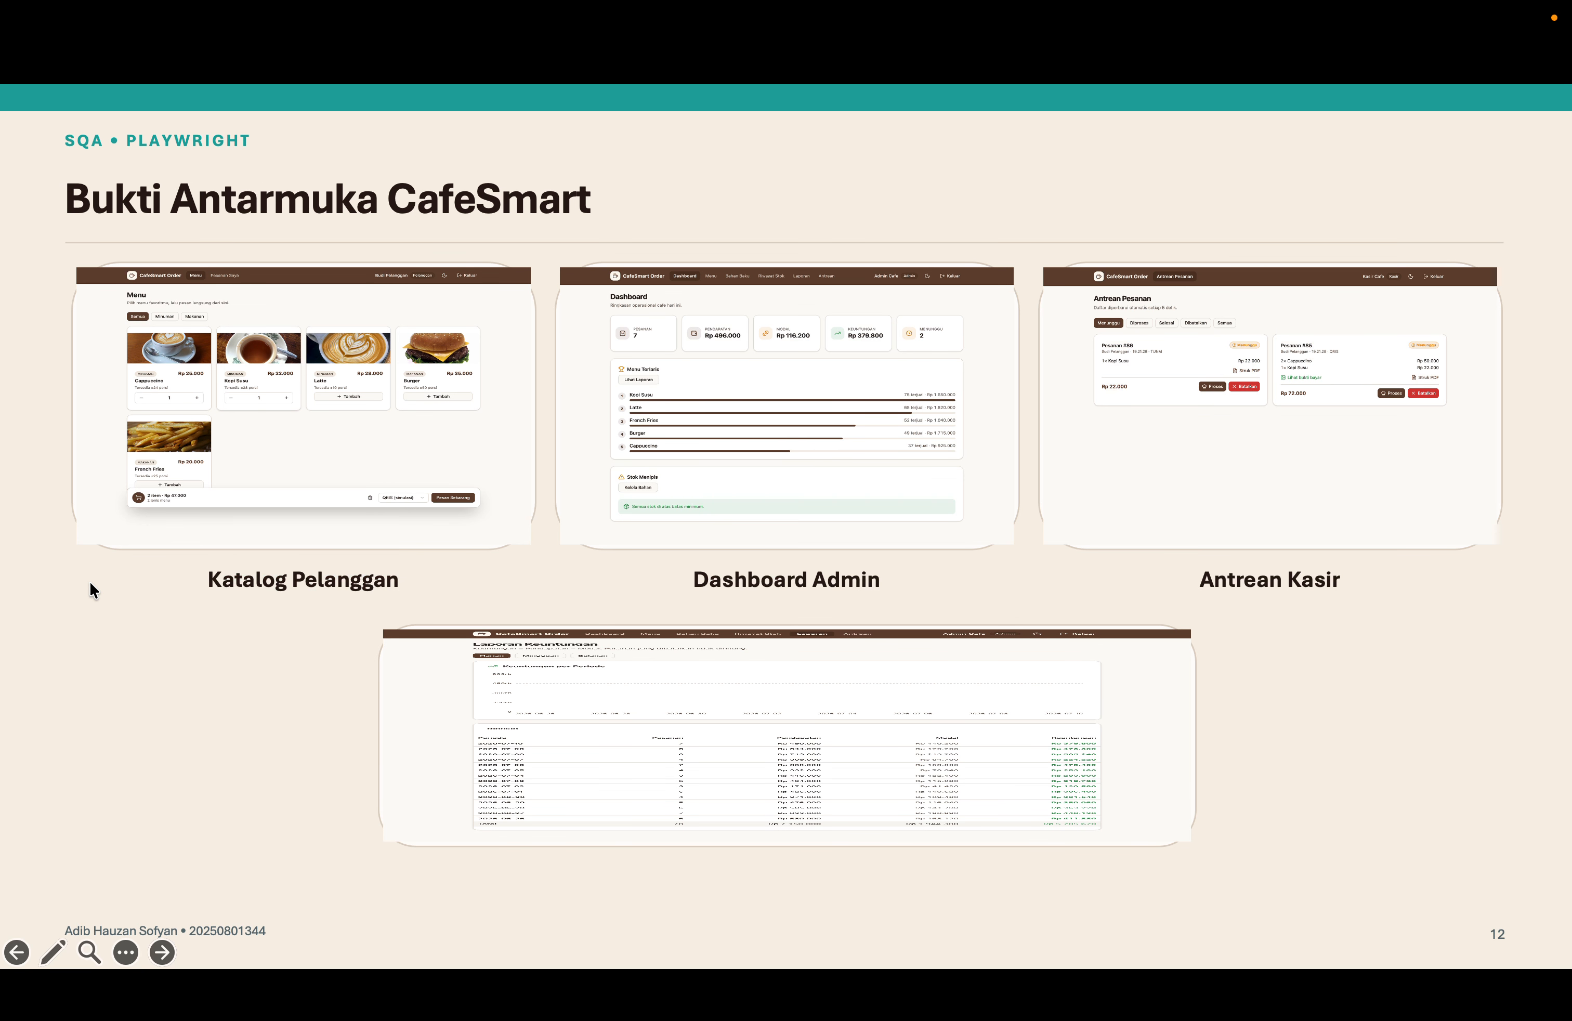
left_click(811, 360)
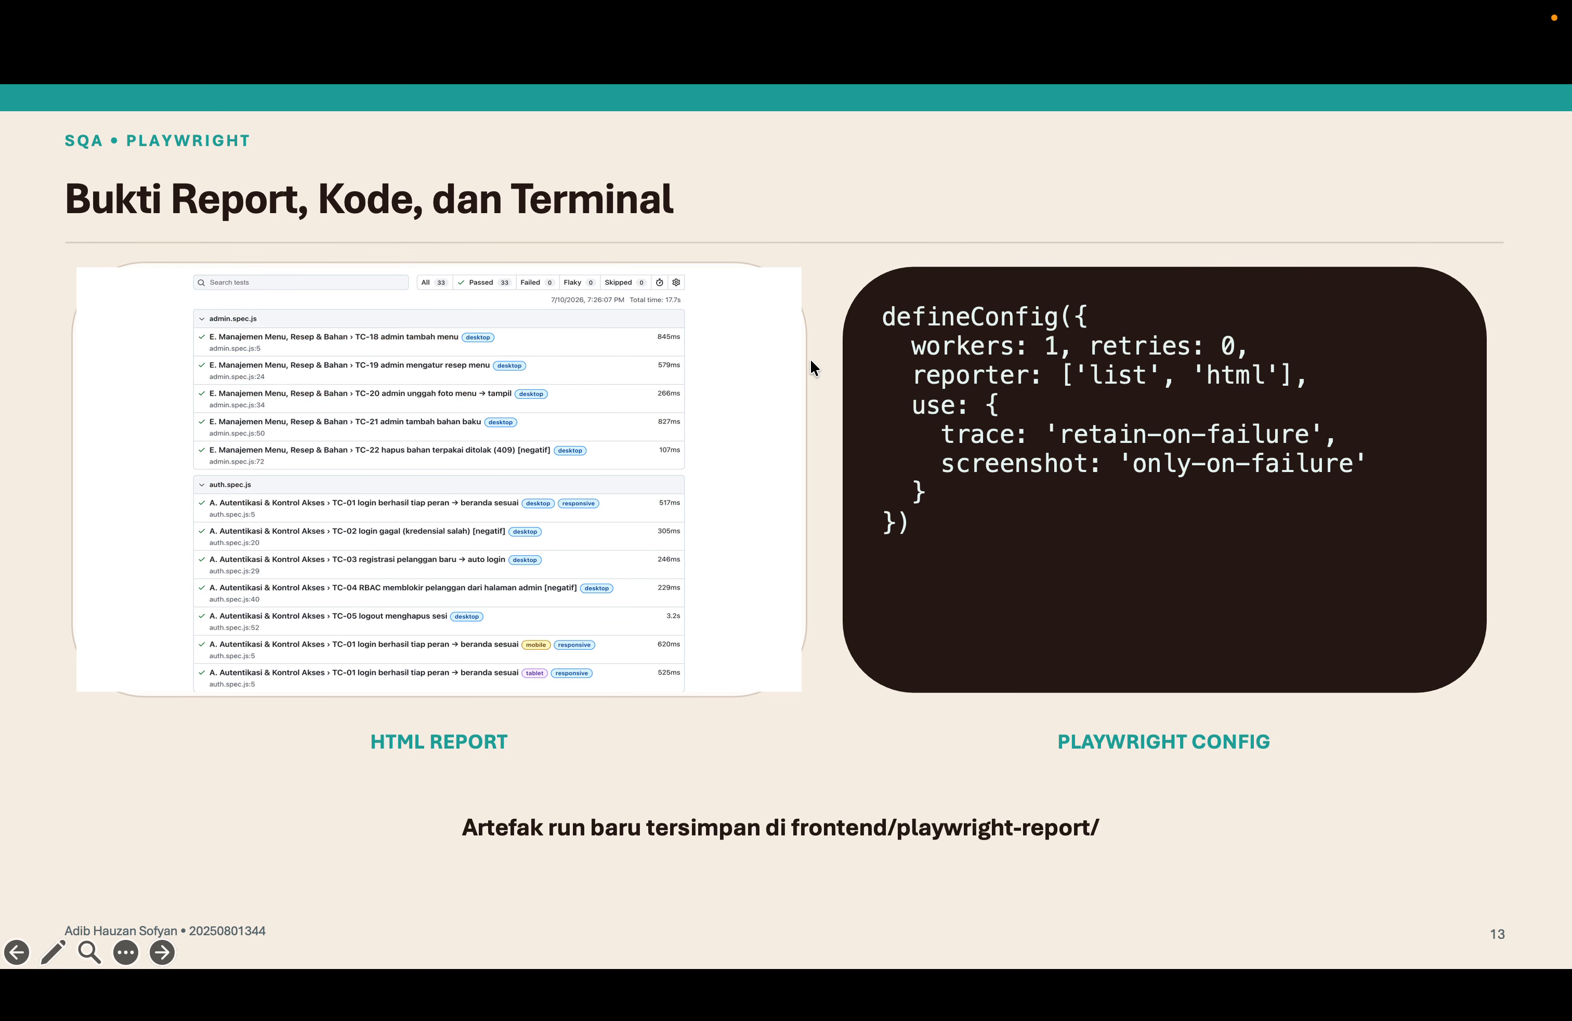
left_click(562, 516)
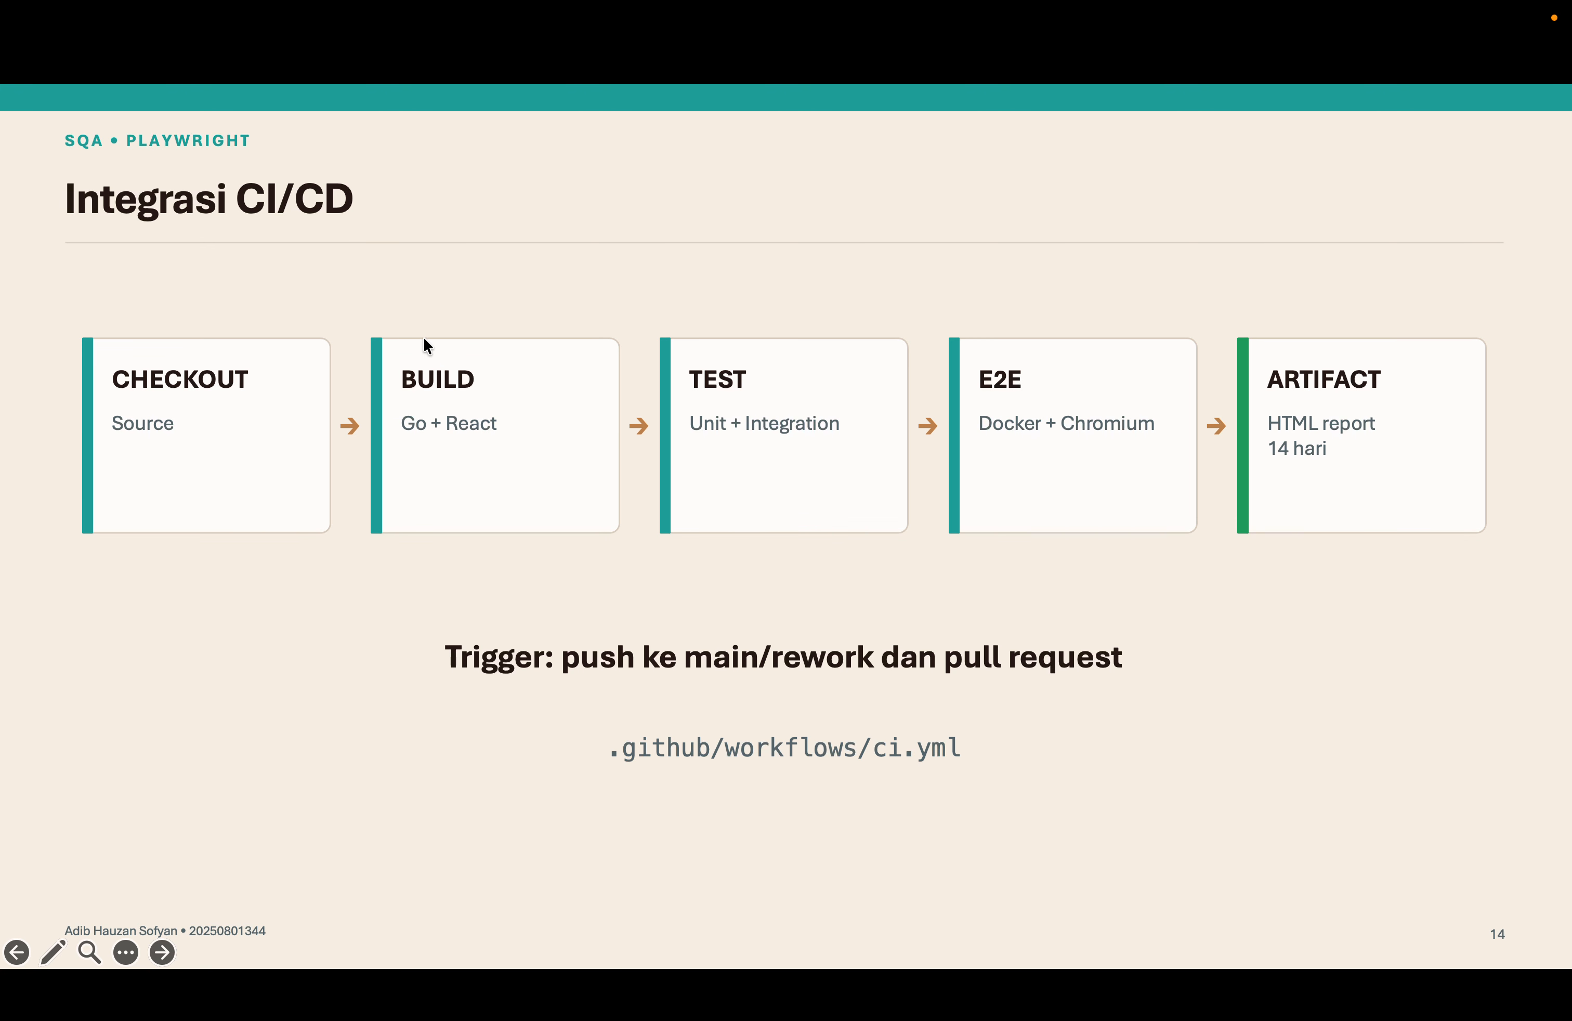
key("Left")
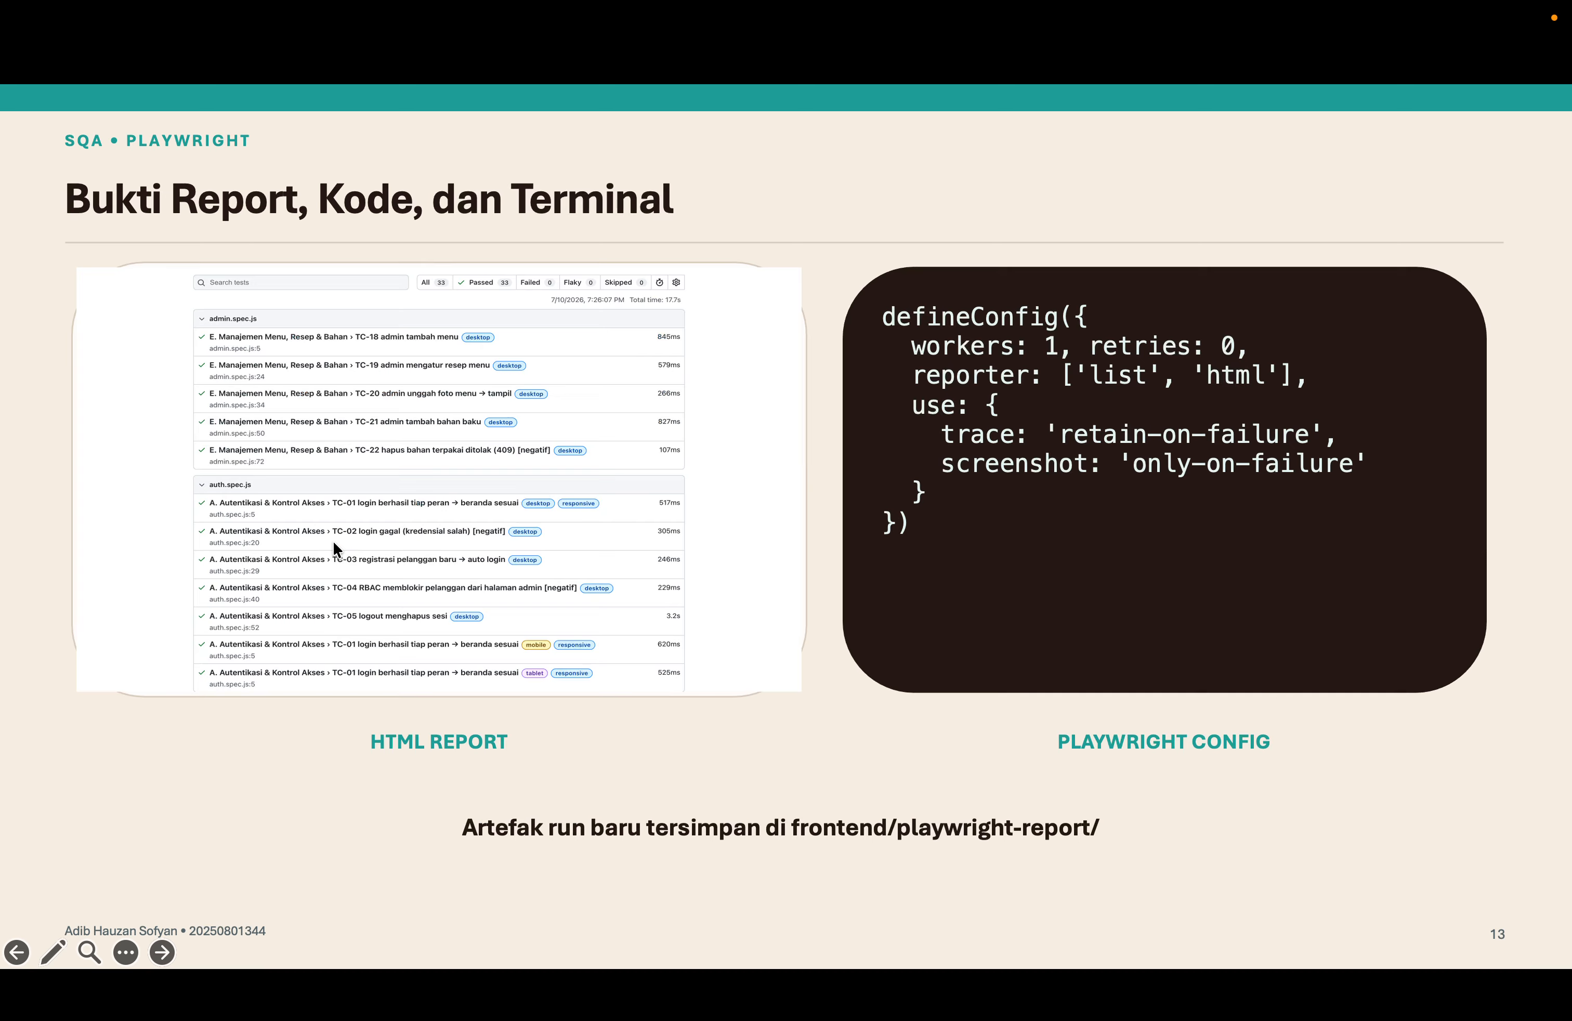
Show the test-case spreadsheet, then return to the slideshow on Integrasi CI/CD
key("Right")
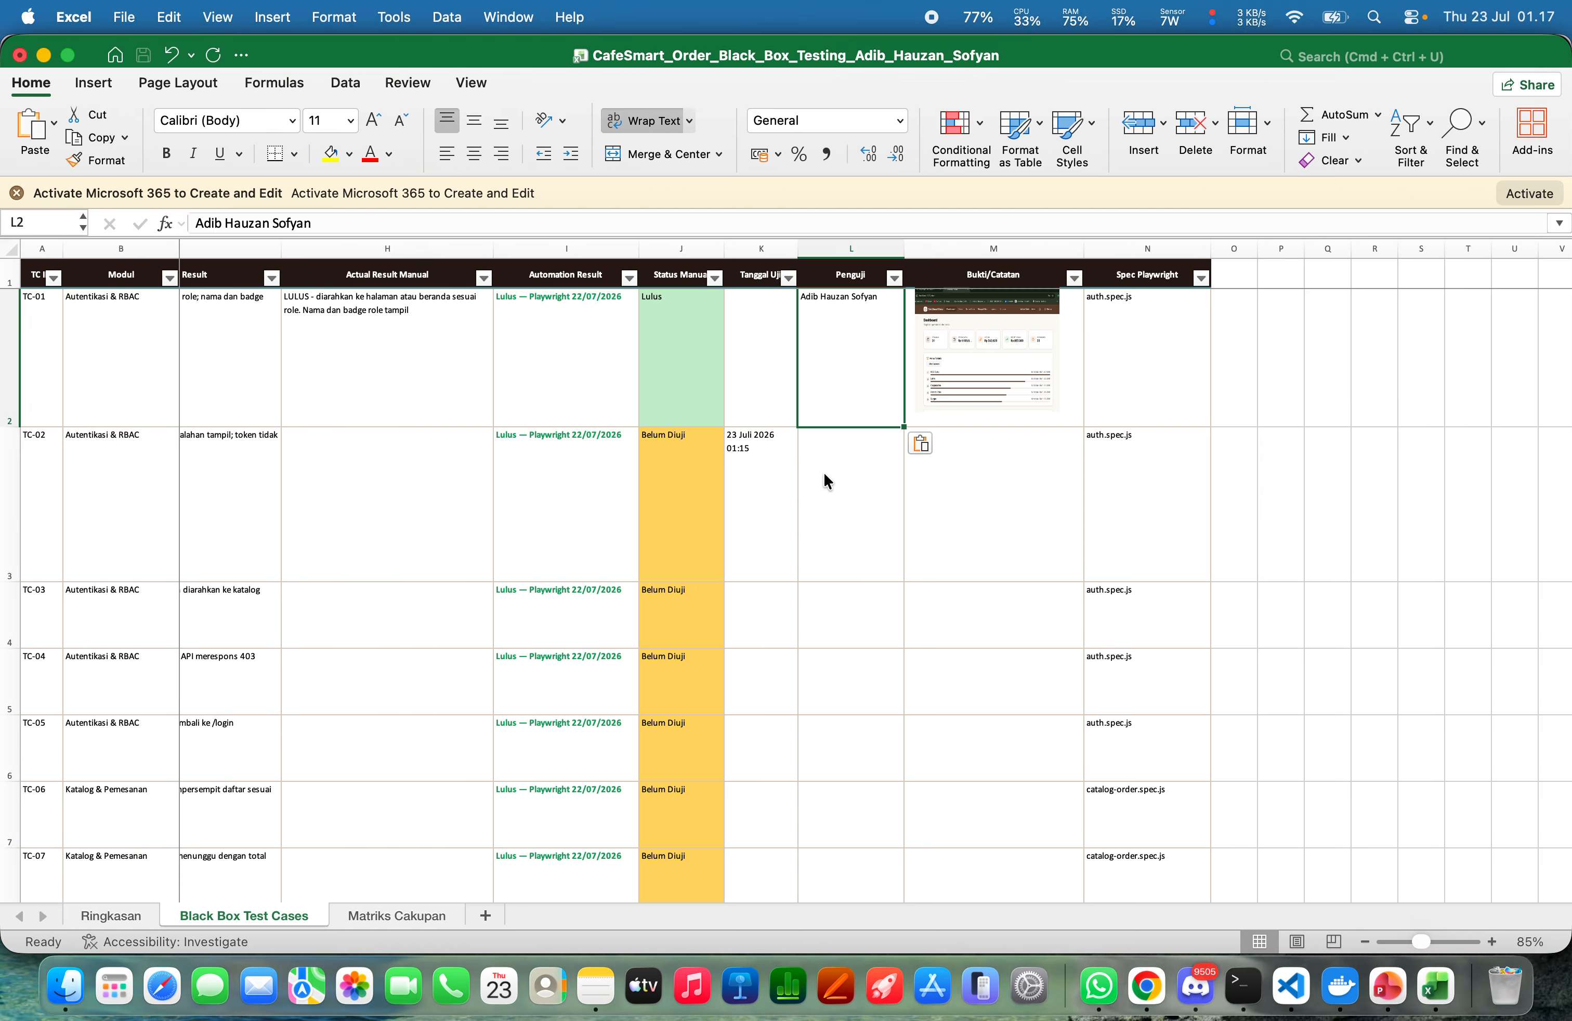
key("Right")
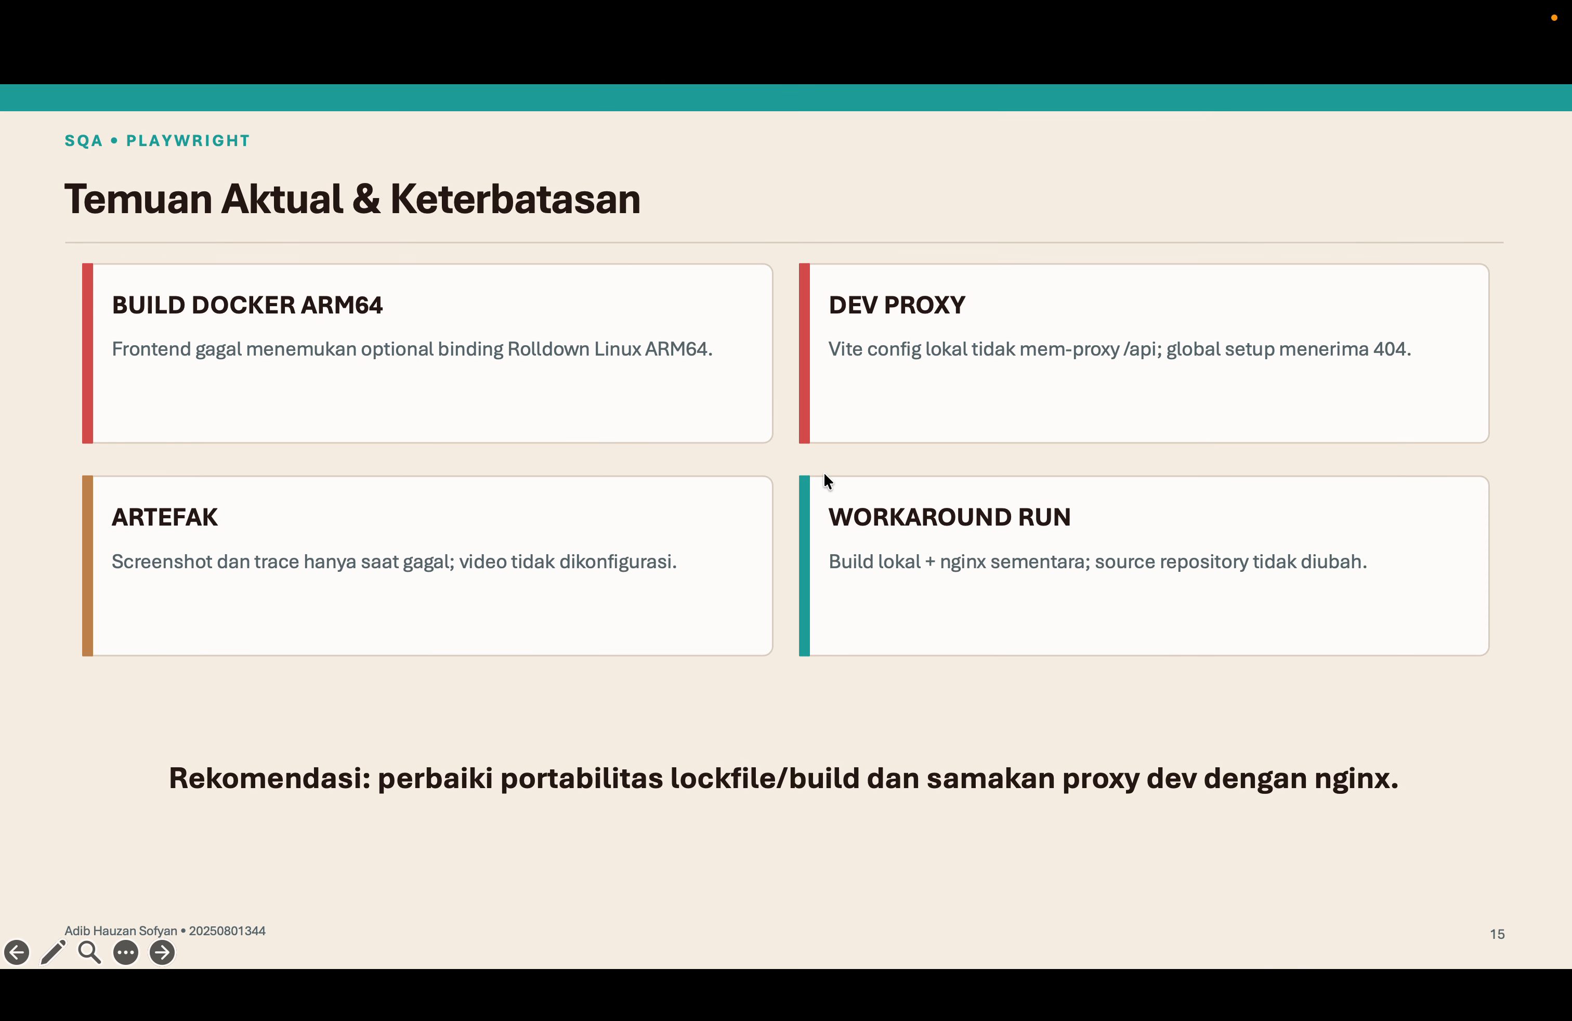
Step from Integrasi CI/CD through Temuan Aktual & Keterbatasan to the Panduan Demo Langsung slide
key("Left")
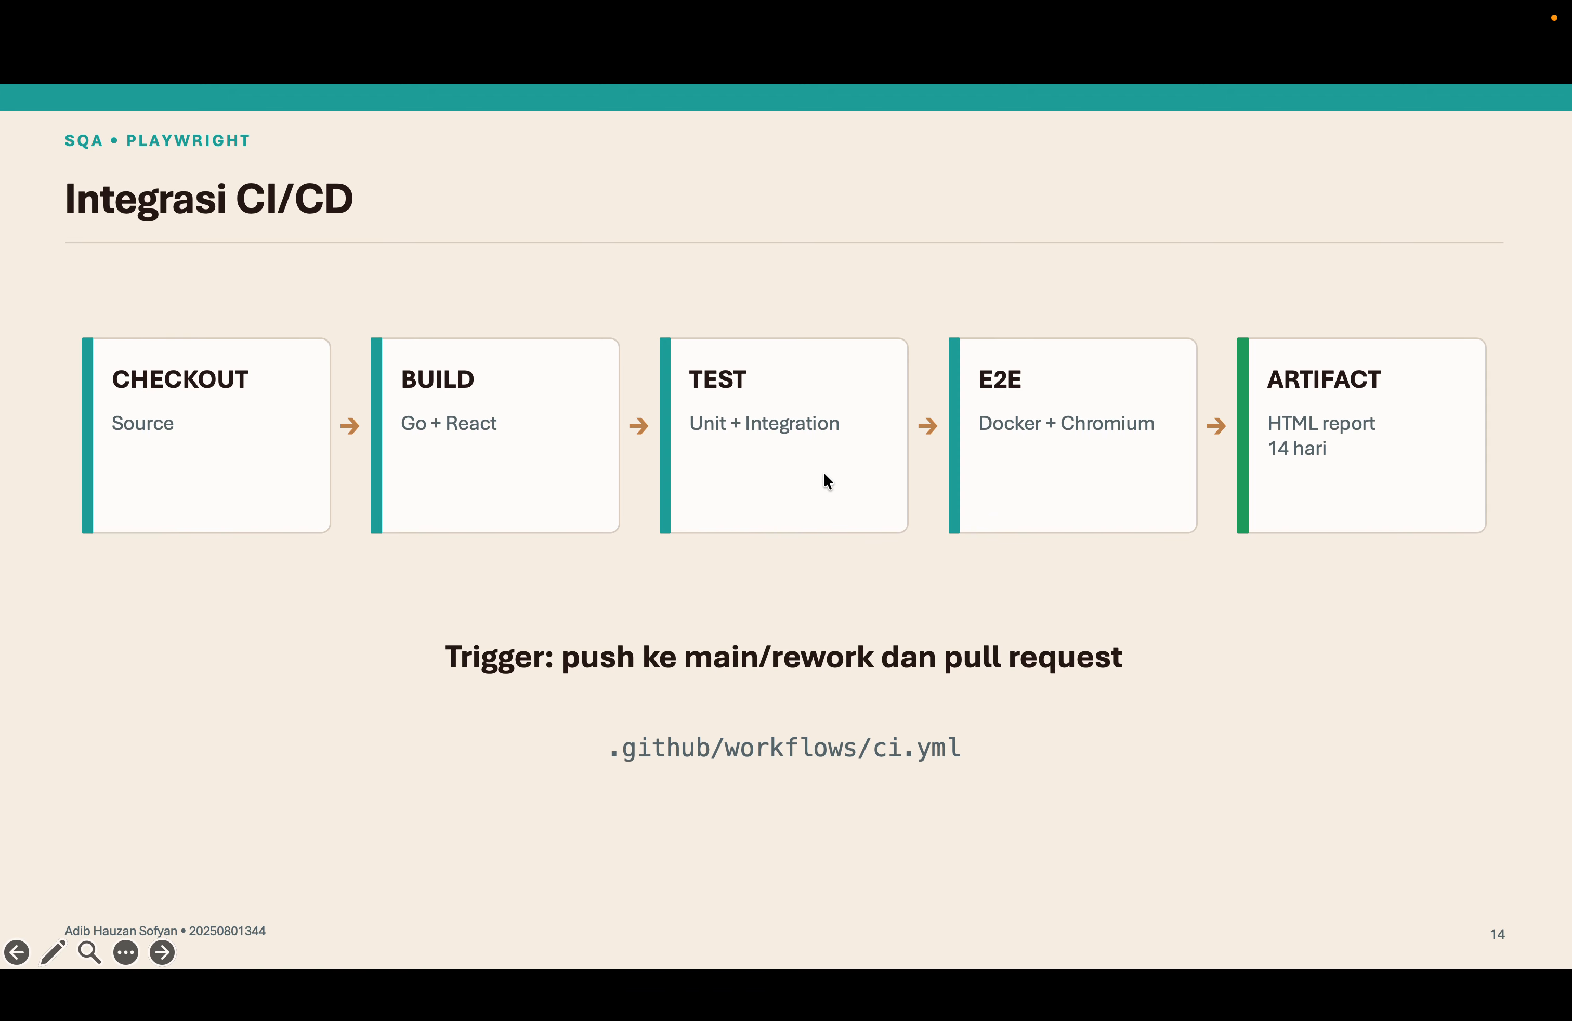
key("Right")
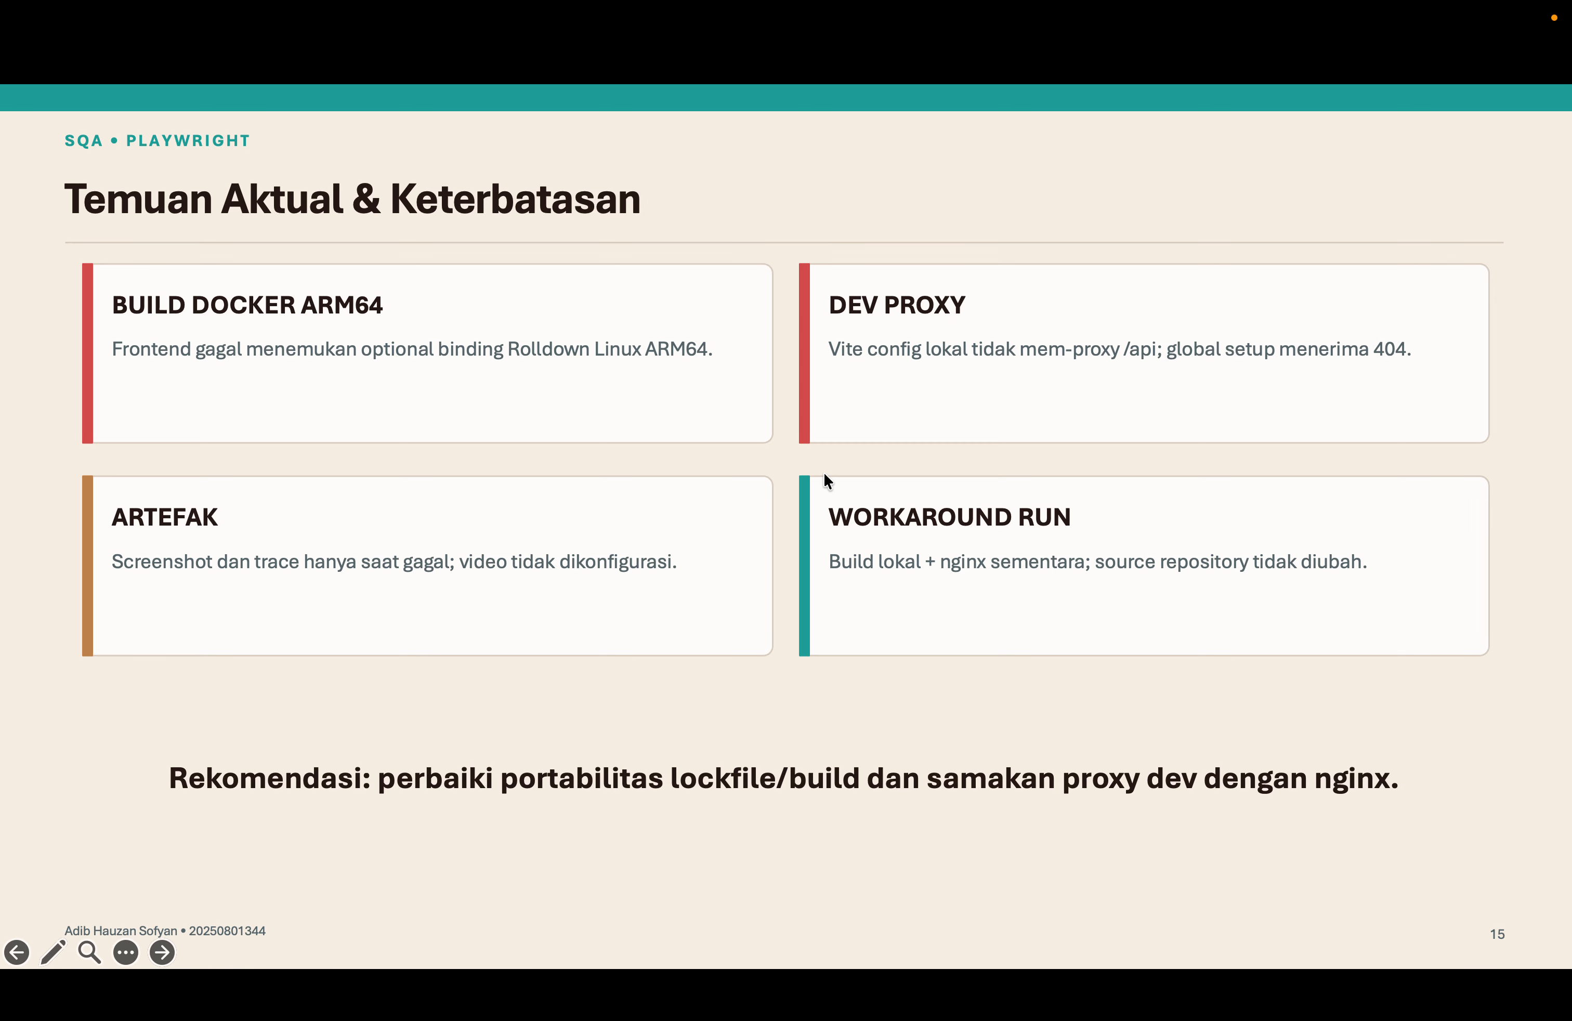
key("Right")
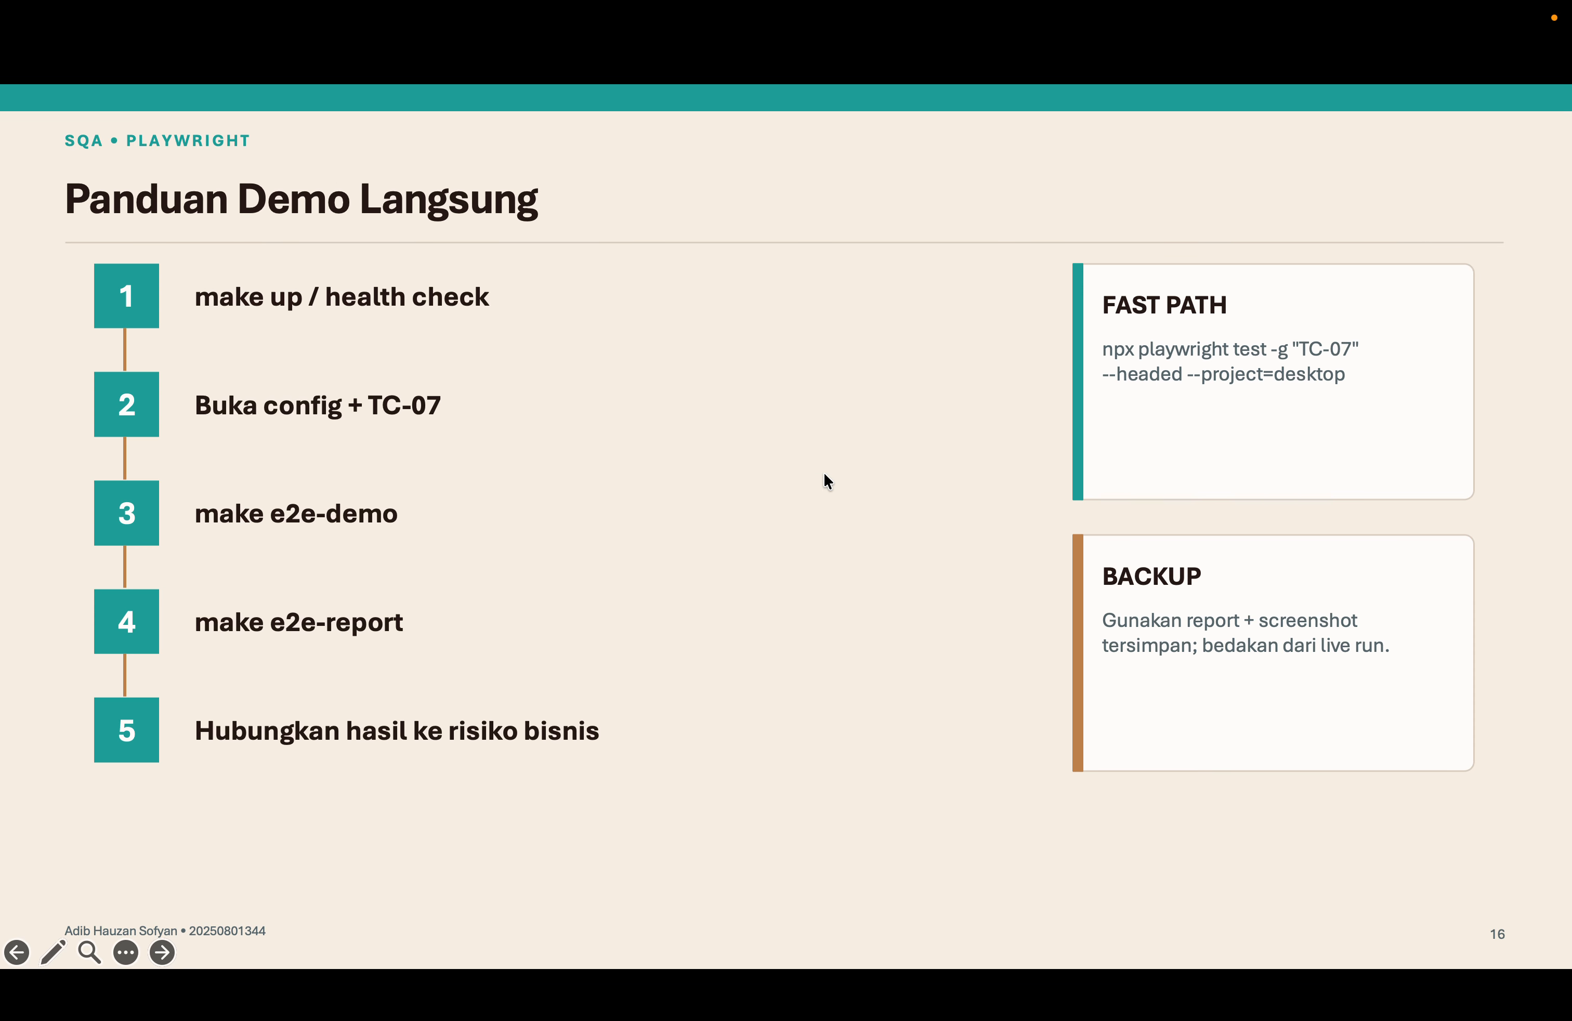